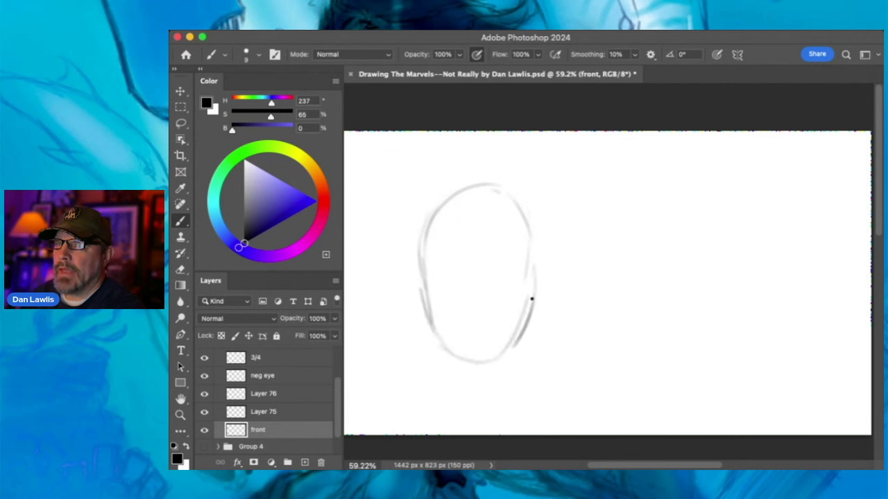
# - Sketch a front-view head oval with a horizontal eye line across its middle and a vertical centre line, reinforcing the outline
pyautogui.moveTo(420, 265)
pyautogui.mouseDown()
pyautogui.moveTo(515, 240)
pyautogui.moveTo(516, 207)
pyautogui.moveTo(534, 256)
pyautogui.moveTo(498, 185)
pyautogui.moveTo(535, 288)
pyautogui.moveTo(531, 279)
pyautogui.moveTo(477, 355)
pyautogui.moveTo(450, 333)
pyautogui.moveTo(486, 361)
pyautogui.mouseUp()
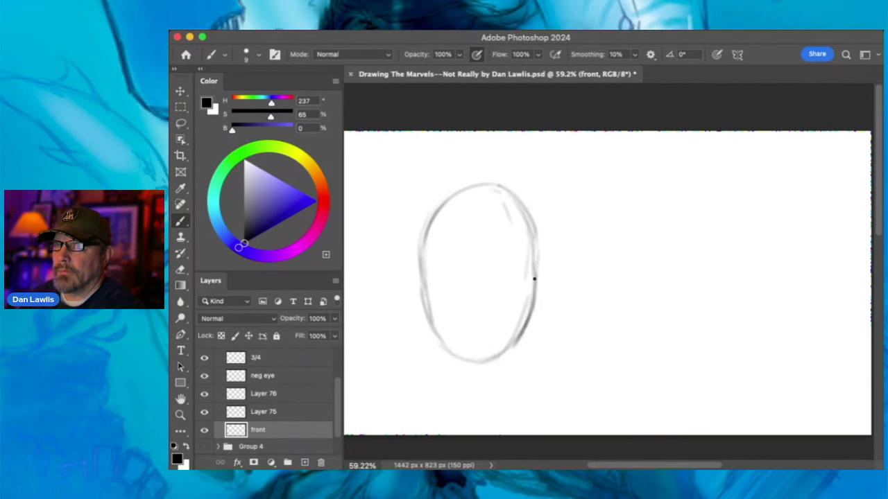
pyautogui.moveTo(403, 265); pyautogui.dragTo(559, 265)
pyautogui.moveTo(476, 166); pyautogui.dragTo(476, 390)
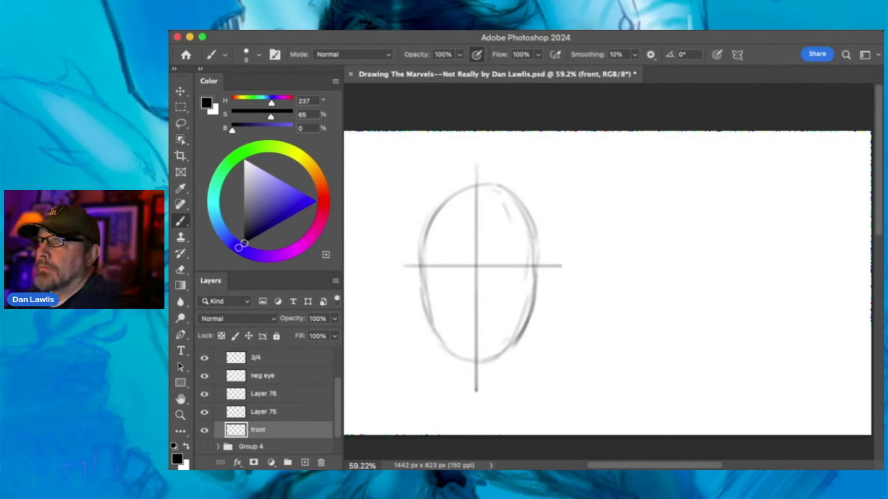
pyautogui.hotkey('ctrl', 'z')
pyautogui.moveTo(481, 163); pyautogui.dragTo(481, 380)
pyautogui.moveTo(536, 243)
pyautogui.mouseDown()
pyautogui.moveTo(539, 307)
pyautogui.moveTo(526, 326)
pyautogui.mouseUp()
pyautogui.moveTo(436, 209); pyautogui.dragTo(425, 289)
pyautogui.moveTo(454, 349)
pyautogui.mouseDown()
pyautogui.moveTo(475, 358)
pyautogui.moveTo(455, 354)
pyautogui.moveTo(497, 350)
pyautogui.moveTo(529, 328)
pyautogui.moveTo(460, 347)
pyautogui.moveTo(468, 363)
pyautogui.moveTo(513, 351)
pyautogui.mouseUp()
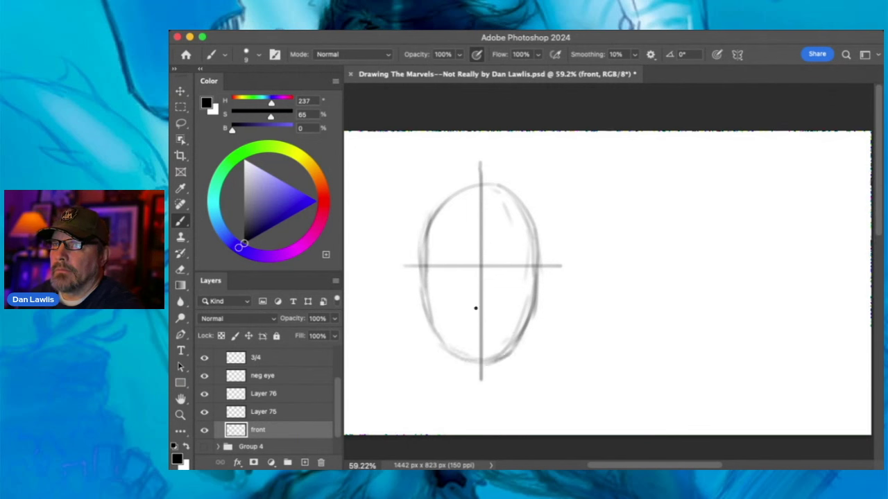
# - Mark the nose base and mouth on the centre line, plus the inner and outer corners of both eyes on the eye line
pyautogui.moveTo(474, 304); pyautogui.dragTo(490, 304)
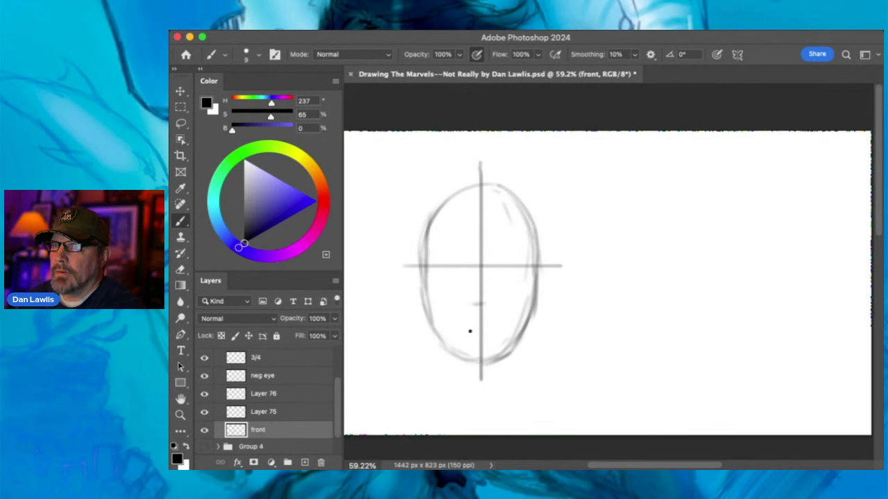
pyautogui.moveTo(468, 330)
pyautogui.mouseDown()
pyautogui.moveTo(497, 330)
pyautogui.moveTo(473, 333)
pyautogui.mouseUp()
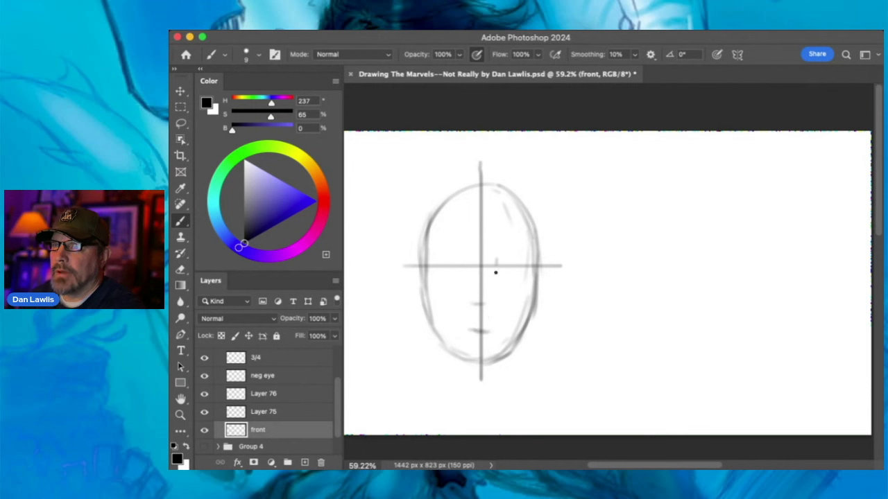
pyautogui.moveTo(496, 269)
pyautogui.mouseDown()
pyautogui.moveTo(496, 259)
pyautogui.moveTo(466, 270)
pyautogui.mouseUp()
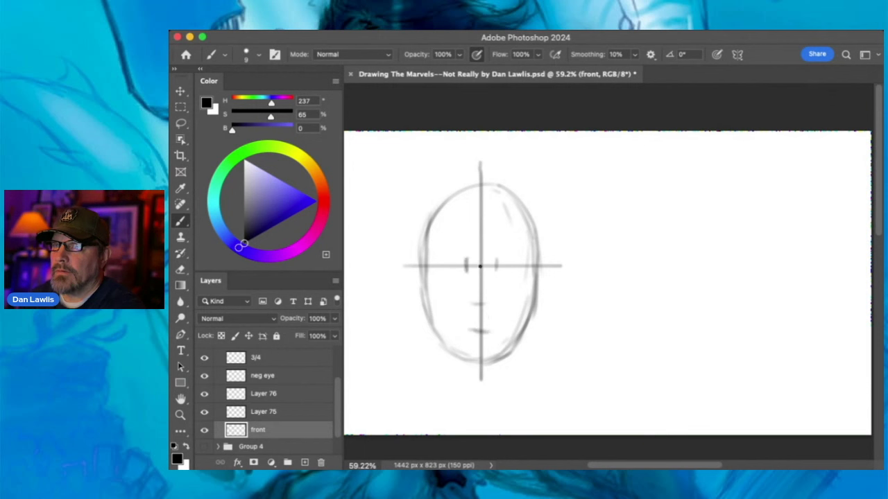
pyautogui.moveTo(521, 257); pyautogui.dragTo(521, 269)
pyautogui.moveTo(440, 258); pyautogui.dragTo(443, 272)
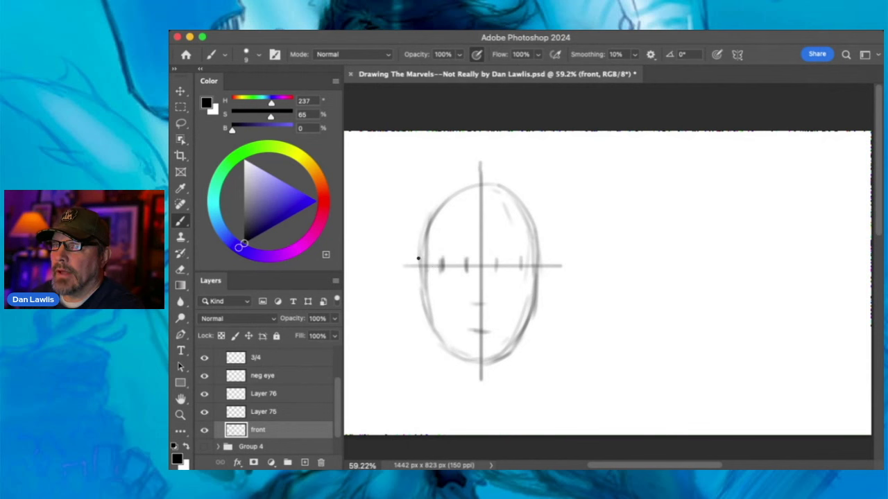
pyautogui.moveTo(521, 256); pyautogui.dragTo(521, 270)
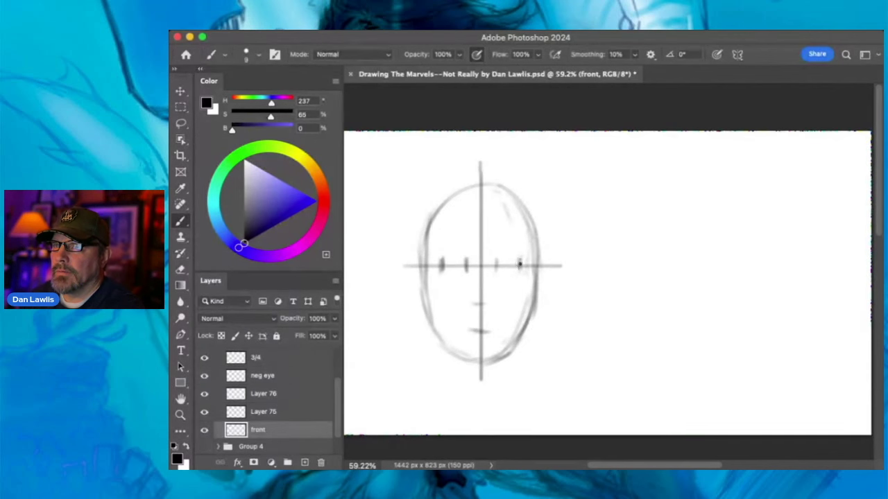
pyautogui.moveTo(494, 260); pyautogui.dragTo(495, 271)
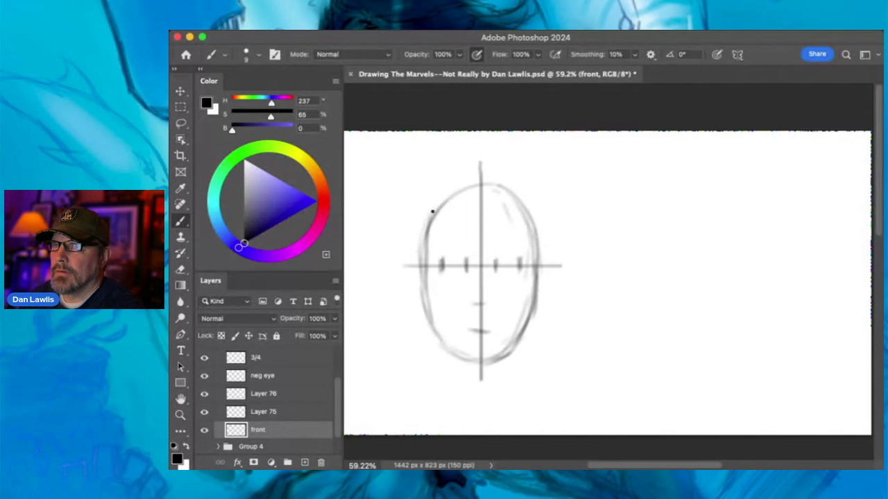
# - Rough in the facial features over the guide marks: both eyes, the nose, the eyebrows and shaded lips
pyautogui.moveTo(449, 192); pyautogui.dragTo(442, 201)
pyautogui.moveTo(522, 207)
pyautogui.mouseDown()
pyautogui.moveTo(536, 267)
pyautogui.moveTo(504, 259)
pyautogui.moveTo(513, 268)
pyautogui.mouseUp()
pyautogui.moveTo(457, 260)
pyautogui.mouseDown()
pyautogui.moveTo(463, 269)
pyautogui.moveTo(437, 264)
pyautogui.moveTo(494, 267)
pyautogui.mouseUp()
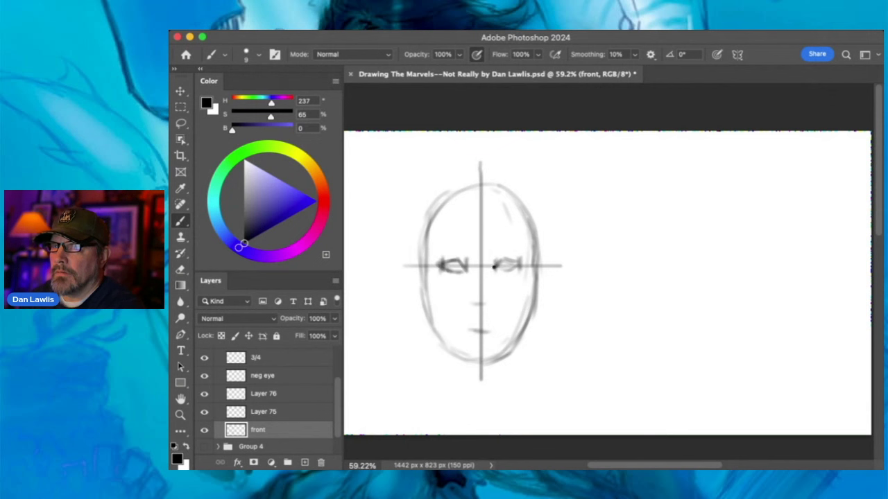
pyautogui.moveTo(475, 299); pyautogui.dragTo(479, 302)
pyautogui.moveTo(492, 256); pyautogui.dragTo(519, 248)
pyautogui.moveTo(441, 244); pyautogui.dragTo(464, 250)
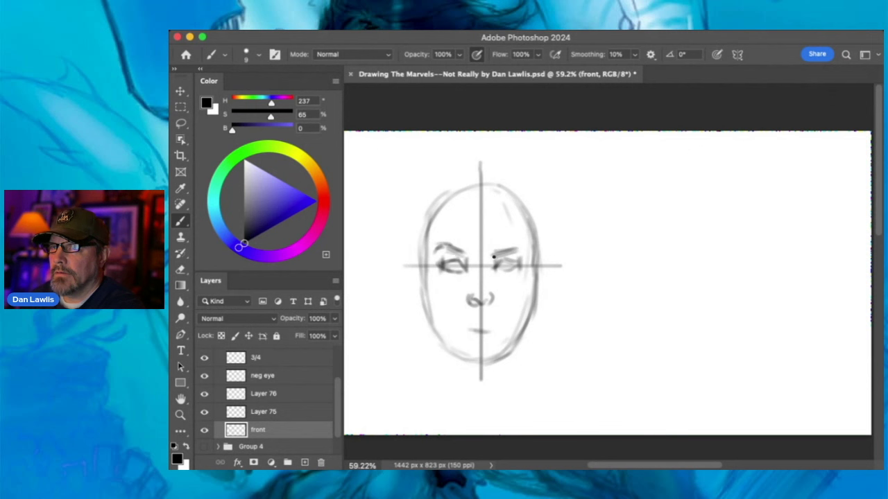
pyautogui.moveTo(470, 321)
pyautogui.mouseDown()
pyautogui.moveTo(483, 323)
pyautogui.moveTo(464, 326)
pyautogui.moveTo(485, 326)
pyautogui.moveTo(478, 333)
pyautogui.moveTo(496, 329)
pyautogui.moveTo(480, 336)
pyautogui.moveTo(491, 325)
pyautogui.moveTo(472, 326)
pyautogui.moveTo(489, 326)
pyautogui.mouseUp()
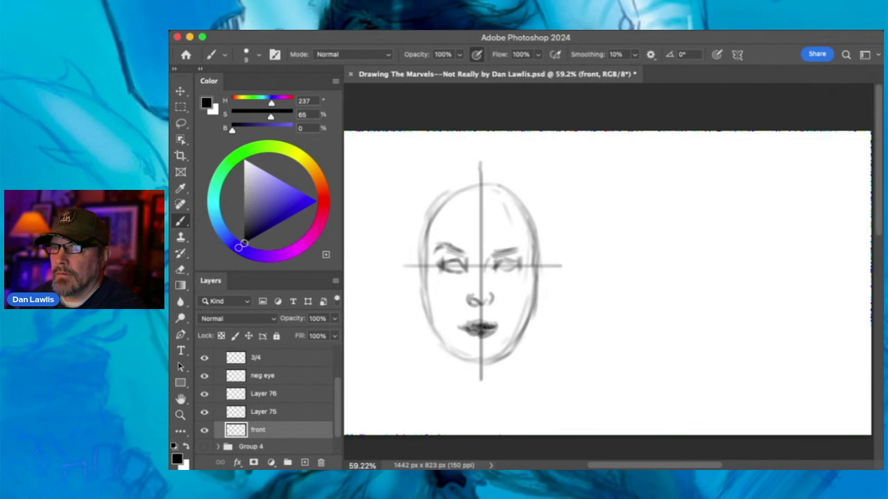
# - Darken the lower face contour along both cheeks and around the jaw and chin
pyautogui.moveTo(534, 285)
pyautogui.mouseDown()
pyautogui.moveTo(531, 298)
pyautogui.moveTo(534, 270)
pyautogui.mouseUp()
pyautogui.moveTo(424, 257)
pyautogui.mouseDown()
pyautogui.moveTo(435, 303)
pyautogui.moveTo(424, 266)
pyautogui.moveTo(446, 317)
pyautogui.moveTo(428, 310)
pyautogui.moveTo(431, 322)
pyautogui.moveTo(426, 293)
pyautogui.moveTo(437, 330)
pyautogui.moveTo(457, 352)
pyautogui.moveTo(423, 315)
pyautogui.moveTo(471, 357)
pyautogui.moveTo(456, 348)
pyautogui.moveTo(495, 356)
pyautogui.moveTo(469, 358)
pyautogui.moveTo(505, 348)
pyautogui.moveTo(493, 355)
pyautogui.moveTo(522, 332)
pyautogui.moveTo(496, 358)
pyautogui.moveTo(529, 322)
pyautogui.moveTo(520, 334)
pyautogui.moveTo(538, 292)
pyautogui.moveTo(526, 330)
pyautogui.moveTo(534, 287)
pyautogui.moveTo(531, 325)
pyautogui.mouseUp()
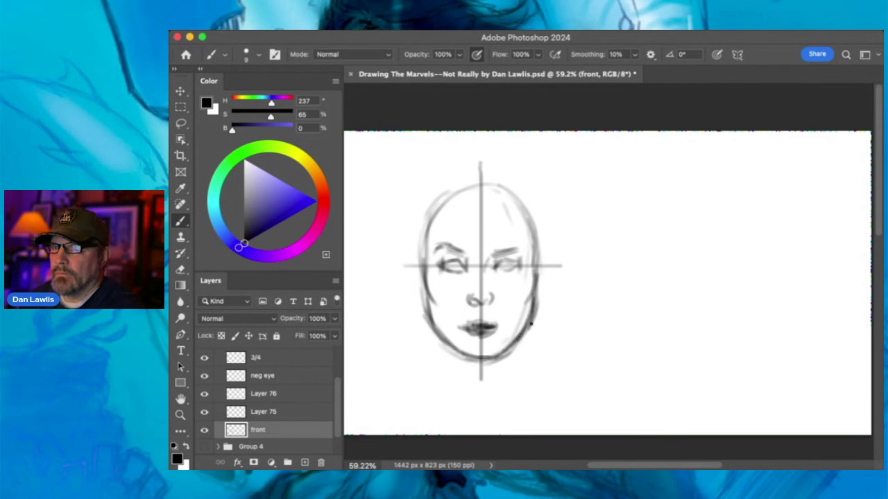
pyautogui.moveTo(535, 274); pyautogui.dragTo(535, 263)
pyautogui.moveTo(533, 304); pyautogui.dragTo(515, 346)
pyautogui.moveTo(434, 326); pyautogui.dragTo(425, 280)
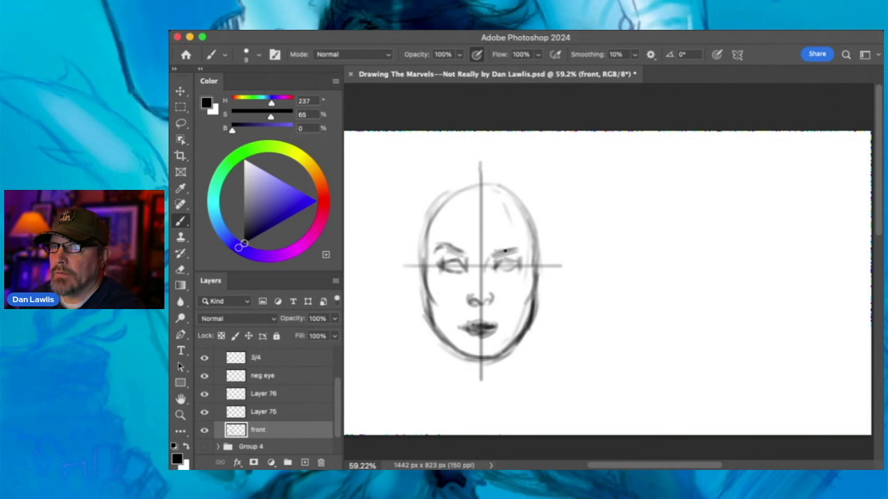
# - Darken both eyebrows and add a short contour stroke at the upper side of the skull
pyautogui.moveTo(494, 265)
pyautogui.mouseDown()
pyautogui.moveTo(519, 246)
pyautogui.moveTo(498, 249)
pyautogui.moveTo(517, 245)
pyautogui.mouseUp()
pyautogui.moveTo(448, 247)
pyautogui.mouseDown()
pyautogui.moveTo(465, 250)
pyautogui.moveTo(443, 245)
pyautogui.mouseUp()
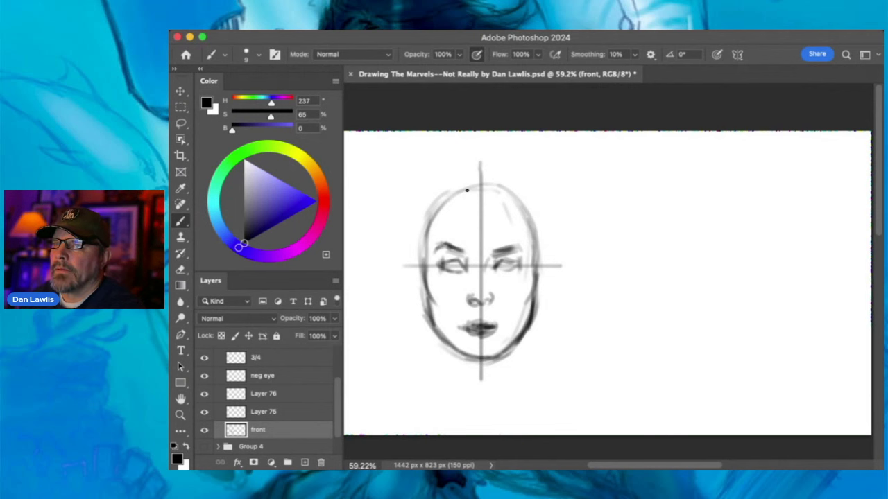
pyautogui.moveTo(524, 199); pyautogui.dragTo(533, 215)
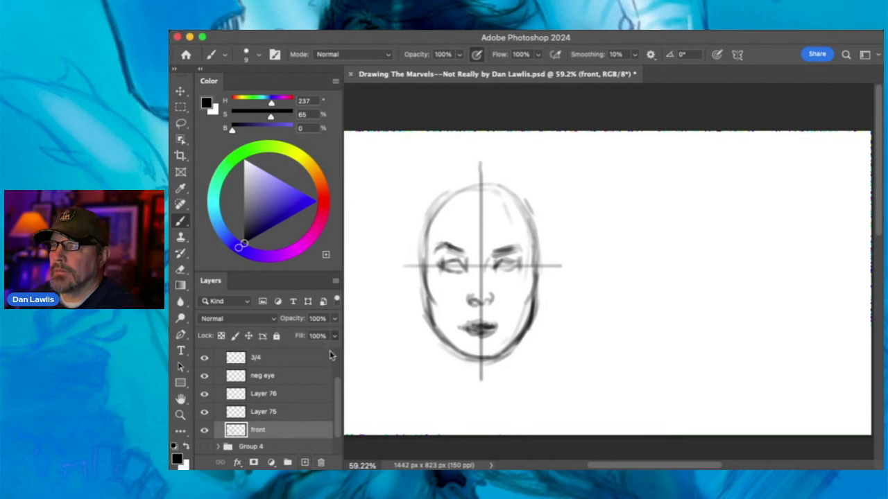
pyautogui.moveTo(324, 352)
pyautogui.mouseDown()
pyautogui.moveTo(297, 357)
pyautogui.moveTo(338, 351)
pyautogui.mouseUp()
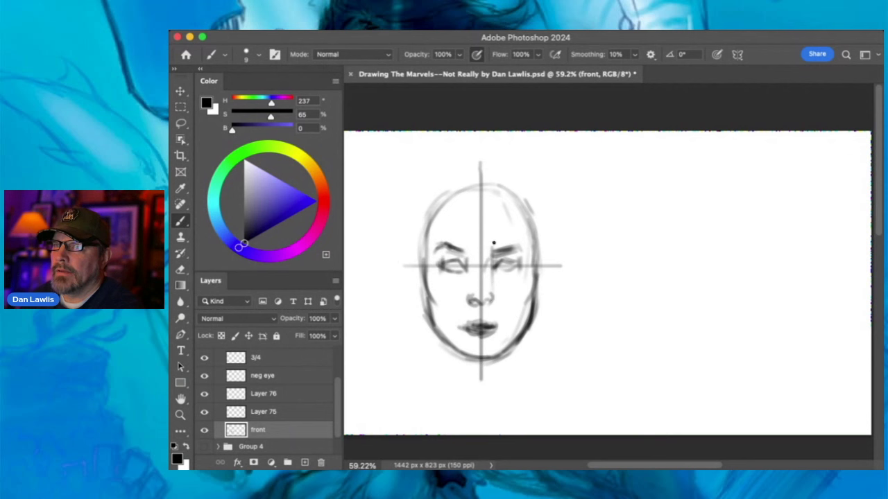
# - Draw vertical alignment guides from the inner eye corners past the nostrils and from the pupils to the mouth corners
pyautogui.moveTo(493, 248); pyautogui.dragTo(494, 313)
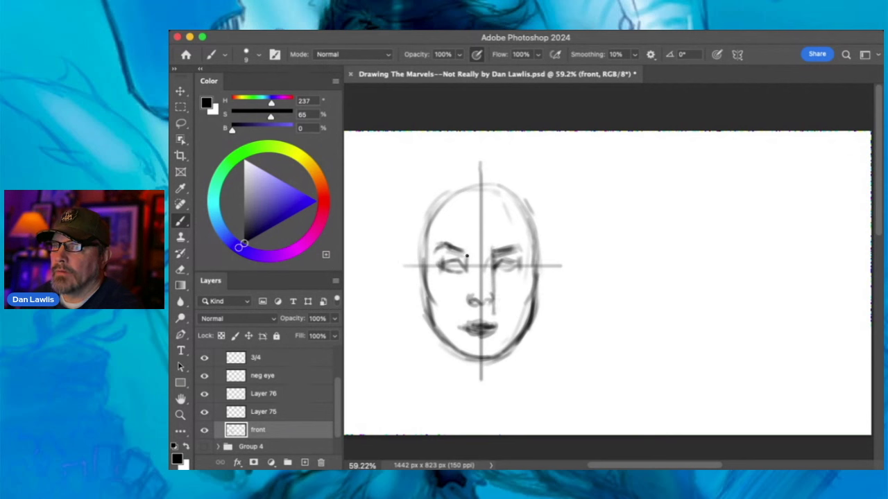
pyautogui.moveTo(468, 252); pyautogui.dragTo(468, 314)
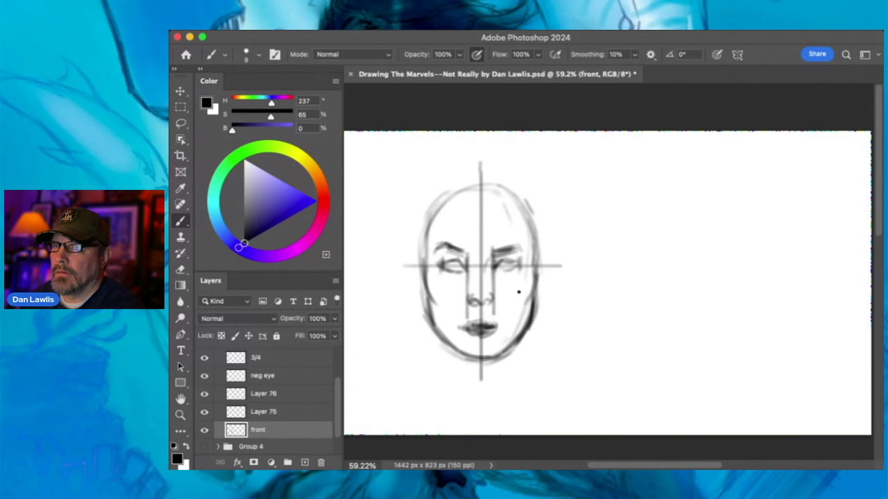
pyautogui.moveTo(488, 326); pyautogui.dragTo(500, 324)
pyautogui.moveTo(504, 263)
pyautogui.mouseDown()
pyautogui.moveTo(501, 332)
pyautogui.moveTo(504, 287)
pyautogui.mouseUp()
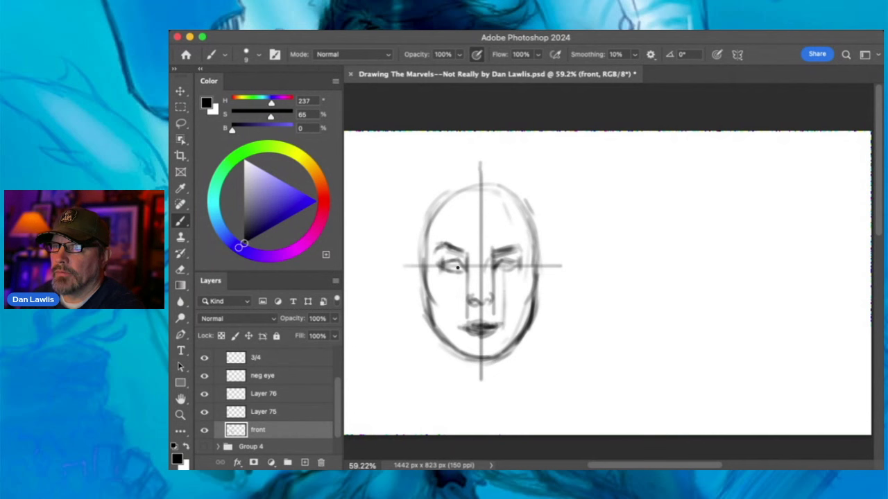
pyautogui.moveTo(458, 264); pyautogui.dragTo(458, 326)
pyautogui.moveTo(458, 278); pyautogui.dragTo(457, 331)
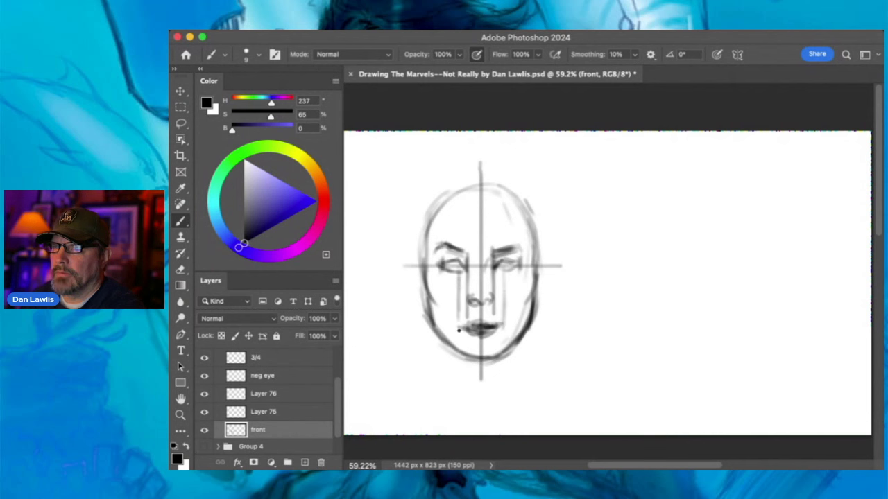
pyautogui.moveTo(455, 274); pyautogui.dragTo(458, 332)
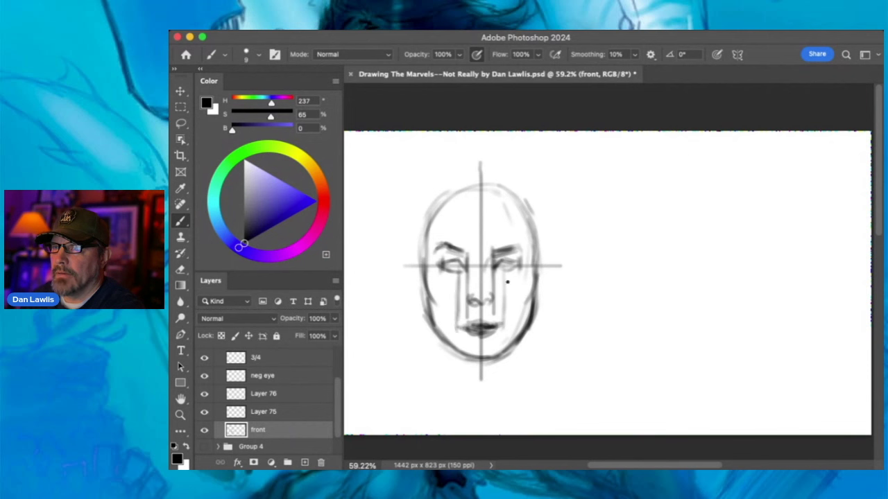
pyautogui.moveTo(457, 268); pyautogui.dragTo(457, 340)
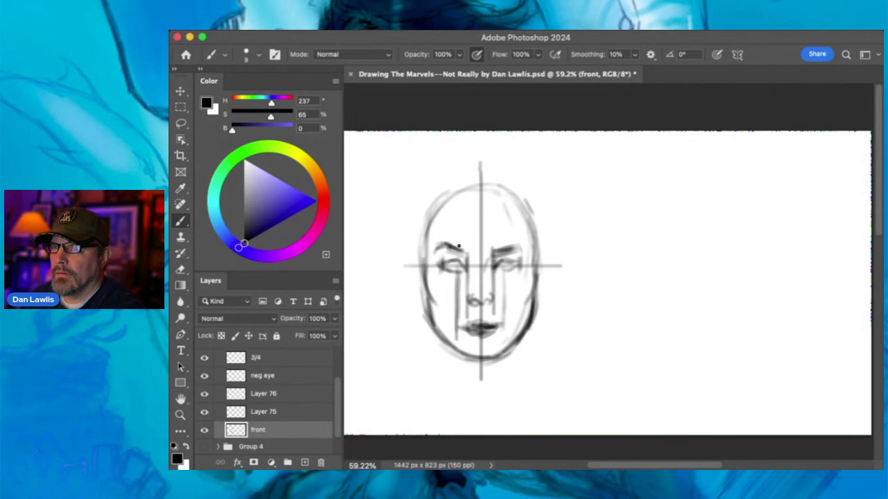
pyautogui.moveTo(501, 269); pyautogui.dragTo(502, 327)
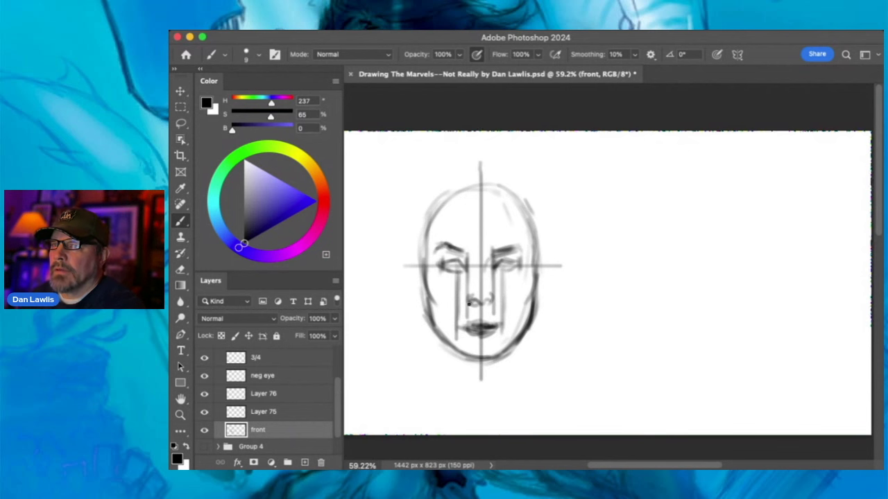
# - Draw long straight horizontal guides across the canvas at the brow, eye line, nose base, upper lip, mouth line and lower lip
pyautogui.moveTo(469, 303)
pyautogui.mouseDown()
pyautogui.moveTo(819, 303)
pyautogui.moveTo(414, 303)
pyautogui.mouseUp()
pyautogui.moveTo(483, 265)
pyautogui.mouseDown()
pyautogui.moveTo(804, 264)
pyautogui.moveTo(396, 266)
pyautogui.mouseUp()
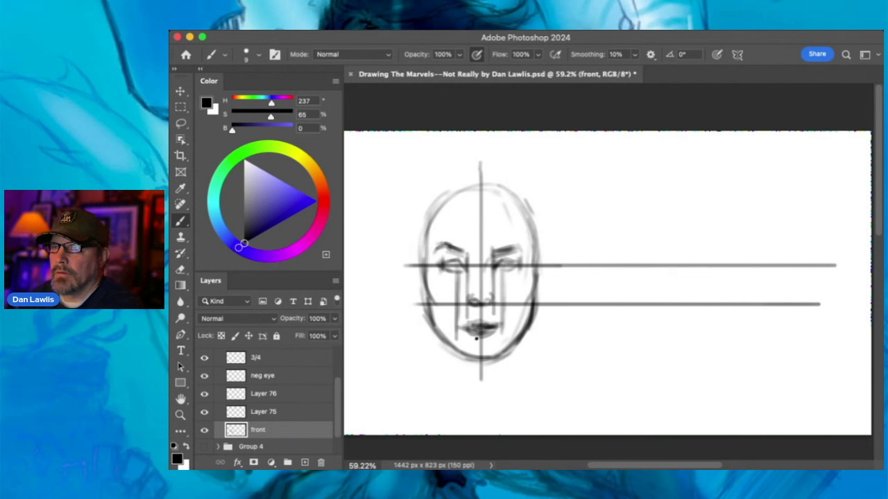
pyautogui.moveTo(476, 327)
pyautogui.mouseDown()
pyautogui.moveTo(821, 326)
pyautogui.moveTo(413, 328)
pyautogui.mouseUp()
pyautogui.moveTo(465, 322); pyautogui.dragTo(817, 321)
pyautogui.moveTo(481, 336)
pyautogui.mouseDown()
pyautogui.moveTo(805, 337)
pyautogui.moveTo(404, 334)
pyautogui.mouseUp()
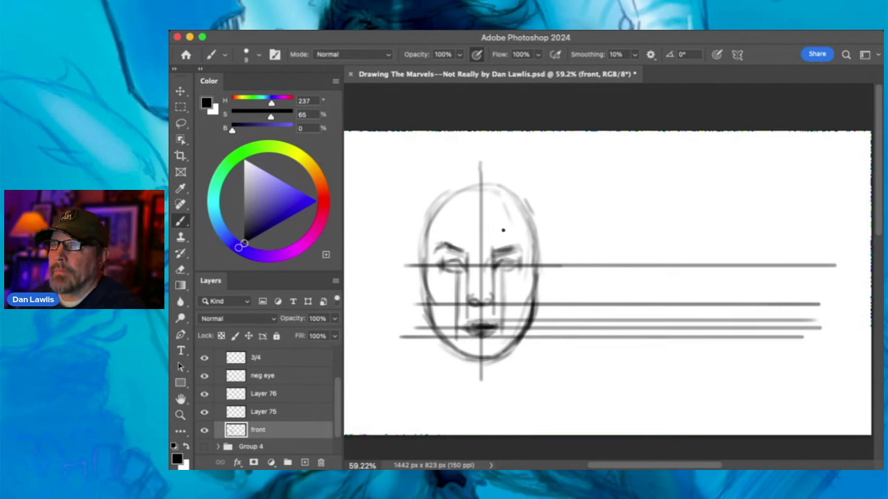
pyautogui.moveTo(522, 245)
pyautogui.mouseDown()
pyautogui.moveTo(808, 245)
pyautogui.moveTo(385, 245)
pyautogui.mouseUp()
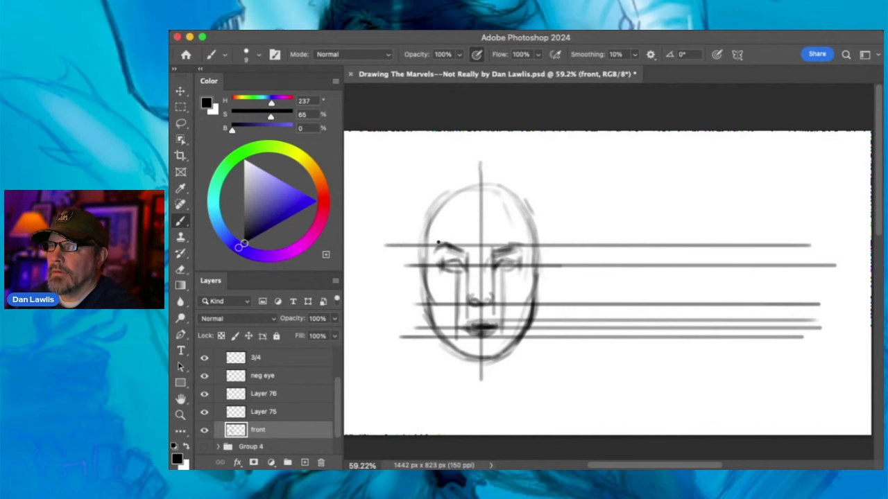
# - Sketch an ear on each side of the head, between the brow guide and the nose-base guide
pyautogui.moveTo(419, 254)
pyautogui.mouseDown()
pyautogui.moveTo(412, 271)
pyautogui.moveTo(414, 262)
pyautogui.moveTo(423, 296)
pyautogui.moveTo(413, 250)
pyautogui.mouseUp()
pyautogui.moveTo(538, 253)
pyautogui.mouseDown()
pyautogui.moveTo(548, 259)
pyautogui.moveTo(540, 294)
pyautogui.moveTo(548, 245)
pyautogui.moveTo(536, 295)
pyautogui.moveTo(542, 253)
pyautogui.mouseUp()
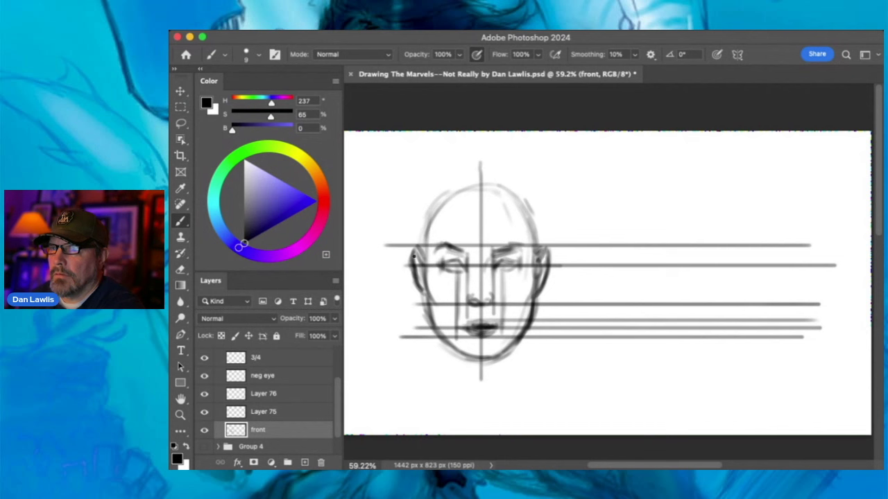
pyautogui.moveTo(414, 257)
pyautogui.mouseDown()
pyautogui.moveTo(420, 248)
pyautogui.moveTo(417, 297)
pyautogui.mouseUp()
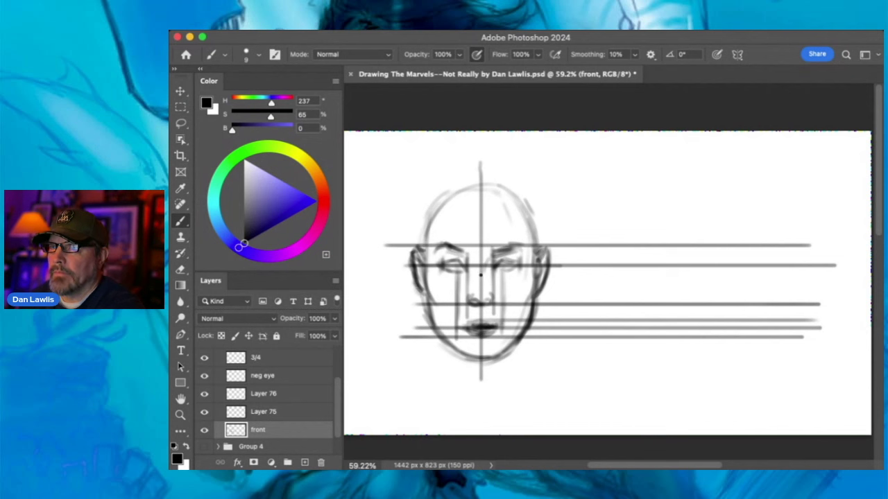
# - Refine the nose, upper eyelids and lips with darker strokes, undoing an unwanted stroke
pyautogui.moveTo(472, 297); pyautogui.dragTo(477, 299)
pyautogui.moveTo(496, 258)
pyautogui.mouseDown()
pyautogui.moveTo(516, 261)
pyautogui.moveTo(502, 269)
pyautogui.moveTo(524, 261)
pyautogui.mouseUp()
pyautogui.moveTo(447, 260); pyautogui.dragTo(450, 264)
pyautogui.moveTo(485, 323)
pyautogui.mouseDown()
pyautogui.moveTo(455, 326)
pyautogui.moveTo(496, 326)
pyautogui.mouseUp()
pyautogui.press('super+z')
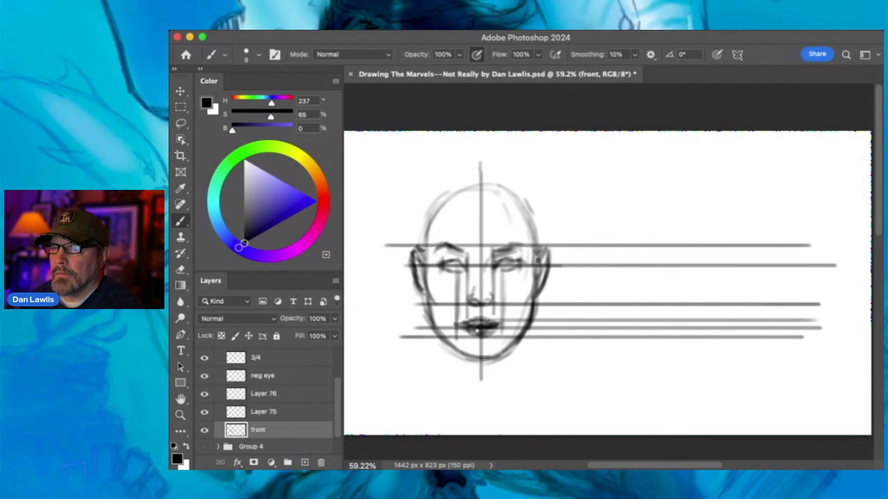
# - Reinforce the jaw and skull outline and mark the hairline on the forehead's centre line
pyautogui.moveTo(426, 298)
pyautogui.mouseDown()
pyautogui.moveTo(434, 327)
pyautogui.moveTo(479, 362)
pyautogui.moveTo(521, 339)
pyautogui.mouseUp()
pyautogui.moveTo(476, 207)
pyautogui.mouseDown()
pyautogui.moveTo(497, 208)
pyautogui.moveTo(468, 210)
pyautogui.moveTo(450, 191)
pyautogui.moveTo(485, 189)
pyautogui.moveTo(424, 229)
pyautogui.moveTo(457, 192)
pyautogui.moveTo(525, 204)
pyautogui.moveTo(535, 239)
pyautogui.mouseUp()
pyautogui.moveTo(428, 214)
pyautogui.mouseDown()
pyautogui.moveTo(462, 189)
pyautogui.moveTo(424, 217)
pyautogui.moveTo(513, 193)
pyautogui.moveTo(539, 251)
pyautogui.mouseUp()
pyautogui.moveTo(512, 185)
pyautogui.mouseDown()
pyautogui.moveTo(429, 207)
pyautogui.moveTo(469, 183)
pyautogui.moveTo(529, 221)
pyautogui.mouseUp()
pyautogui.moveTo(434, 200)
pyautogui.mouseDown()
pyautogui.moveTo(474, 179)
pyautogui.moveTo(490, 183)
pyautogui.mouseUp()
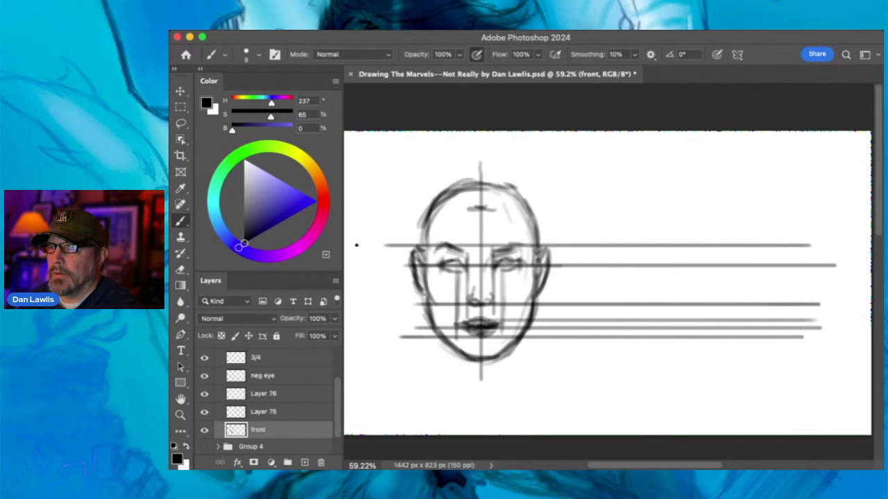
# - Lower the front layer's opacity to 10% and add a new layer directly above it
pyautogui.moveTo(335, 319); pyautogui.dragTo(298, 344)
pyautogui.moveTo(294, 340); pyautogui.dragTo(281, 344)
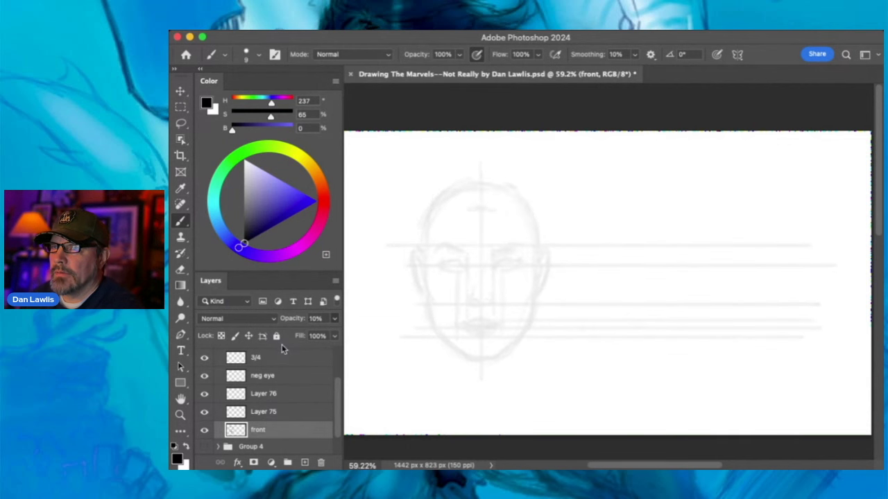
pyautogui.click(304, 463)
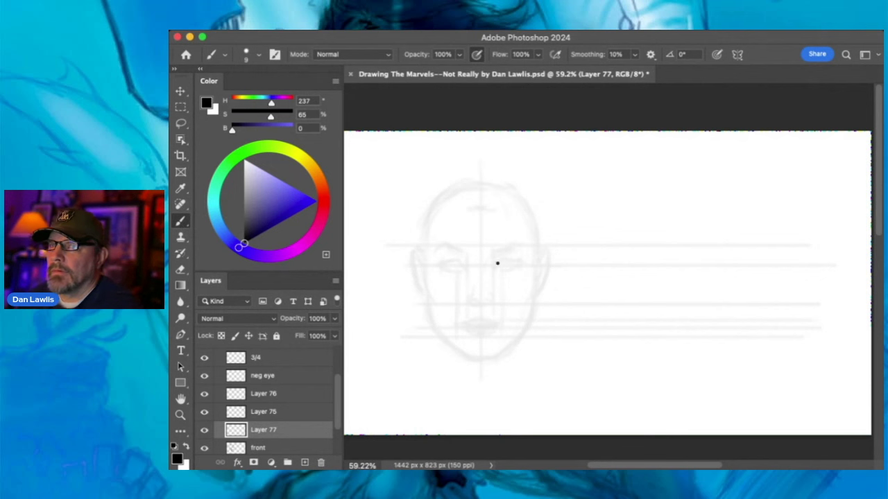
# - Outline the right-hand eye on the new layer, drawing an angular upper lid and a shallow curved lower lid over the faded sketch
pyautogui.click(180, 414)
pyautogui.moveTo(476, 264); pyautogui.dragTo(507, 238)
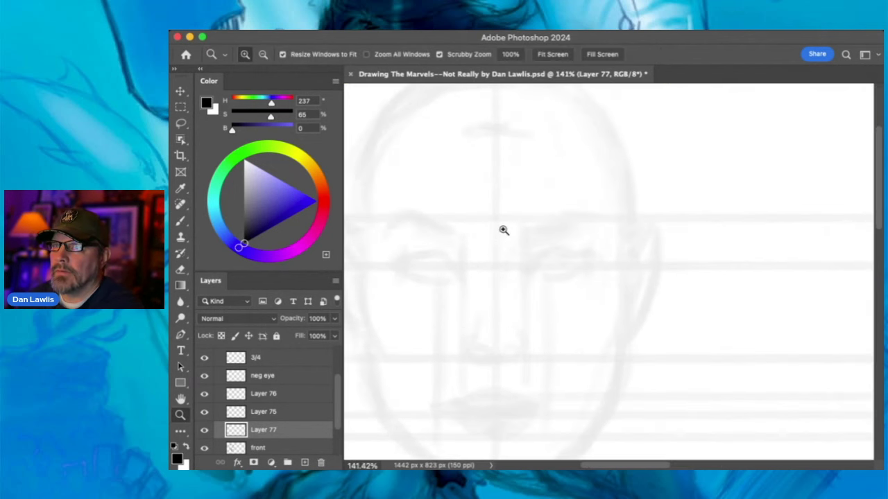
pyautogui.click(181, 220)
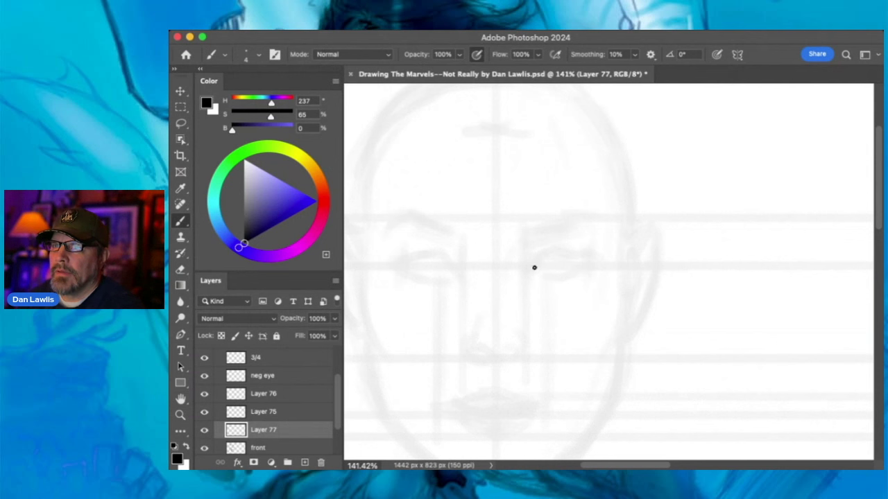
pyautogui.moveTo(530, 268)
pyautogui.mouseDown()
pyautogui.moveTo(548, 255)
pyautogui.moveTo(584, 258)
pyautogui.moveTo(561, 252)
pyautogui.moveTo(594, 266)
pyautogui.moveTo(557, 255)
pyautogui.moveTo(596, 266)
pyautogui.mouseUp()
pyautogui.moveTo(545, 253); pyautogui.dragTo(596, 267)
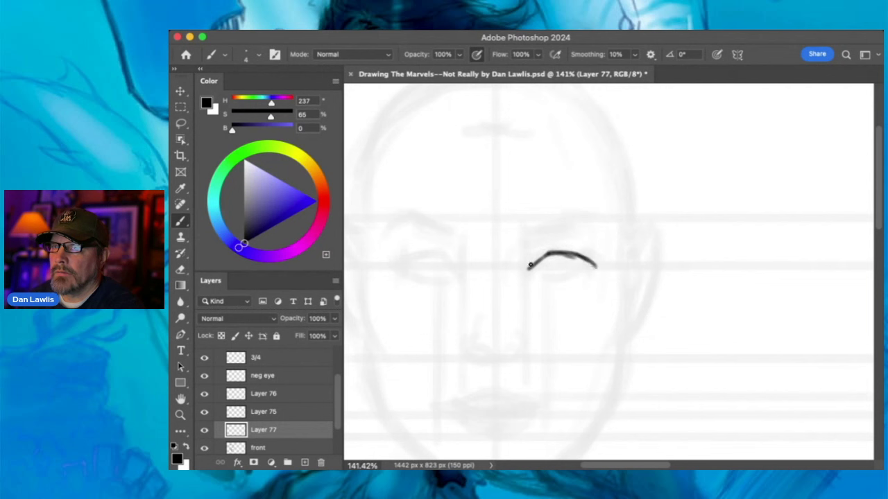
pyautogui.moveTo(547, 251)
pyautogui.mouseDown()
pyautogui.moveTo(528, 269)
pyautogui.moveTo(555, 253)
pyautogui.moveTo(595, 266)
pyautogui.mouseUp()
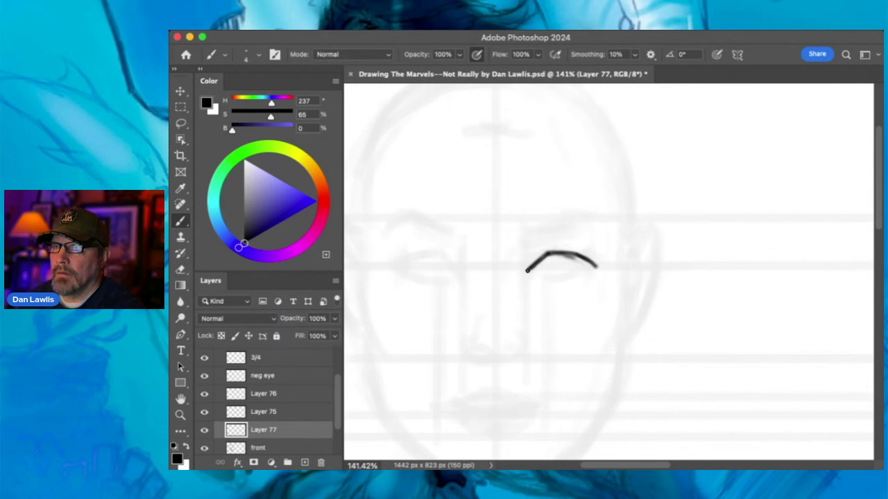
pyautogui.moveTo(527, 271)
pyautogui.mouseDown()
pyautogui.moveTo(565, 277)
pyautogui.moveTo(548, 271)
pyautogui.moveTo(555, 280)
pyautogui.moveTo(595, 265)
pyautogui.mouseUp()
# - Sketch a simplified example of the eye shape in the blank area beside the head
pyautogui.moveTo(690, 193)
pyautogui.mouseDown()
pyautogui.moveTo(713, 173)
pyautogui.moveTo(762, 192)
pyautogui.mouseUp()
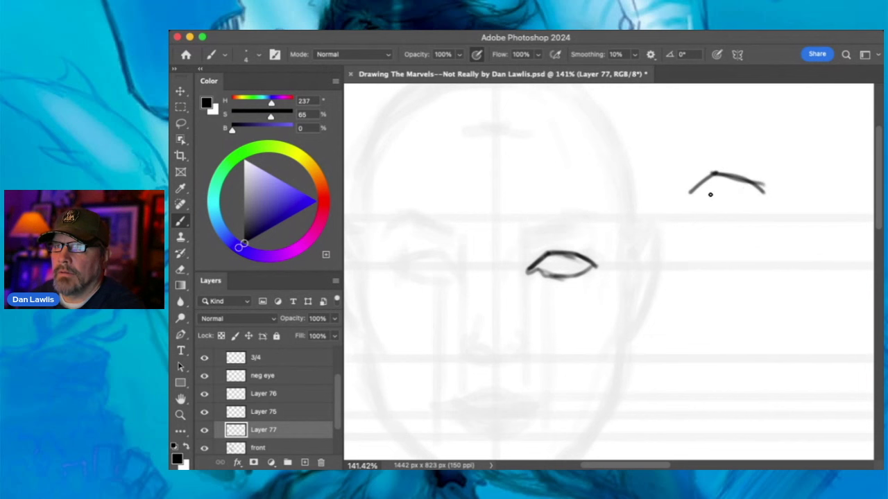
pyautogui.moveTo(701, 193)
pyautogui.mouseDown()
pyautogui.moveTo(761, 191)
pyautogui.moveTo(733, 199)
pyautogui.moveTo(751, 183)
pyautogui.moveTo(771, 192)
pyautogui.mouseUp()
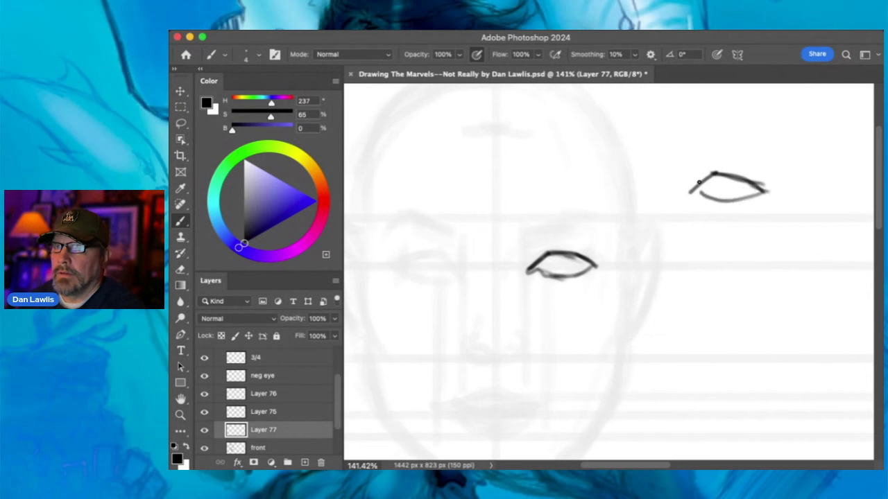
# - Thicken the right-hand eye's upper lid, add a crease line above it and darken the lashes at the outer corner
pyautogui.moveTo(541, 260); pyautogui.dragTo(604, 264)
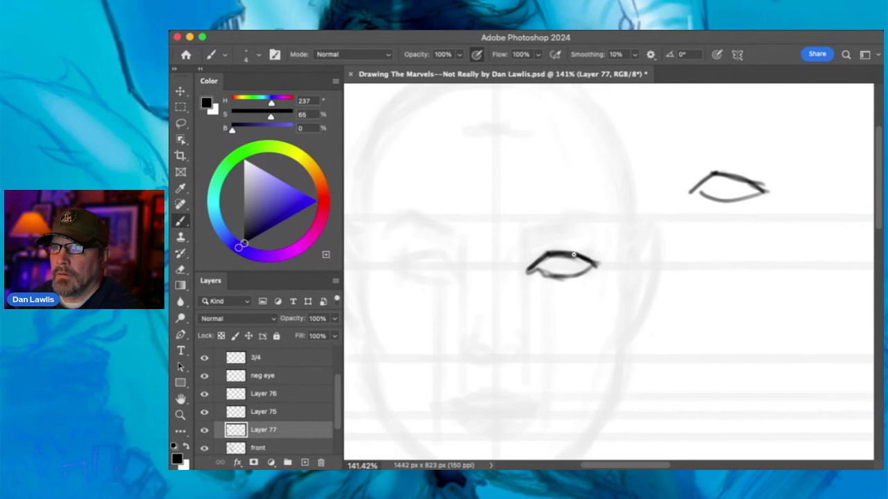
pyautogui.moveTo(539, 250)
pyautogui.mouseDown()
pyautogui.moveTo(577, 252)
pyautogui.moveTo(548, 250)
pyautogui.moveTo(532, 260)
pyautogui.moveTo(568, 248)
pyautogui.moveTo(577, 258)
pyautogui.moveTo(536, 262)
pyautogui.moveTo(585, 257)
pyautogui.mouseUp()
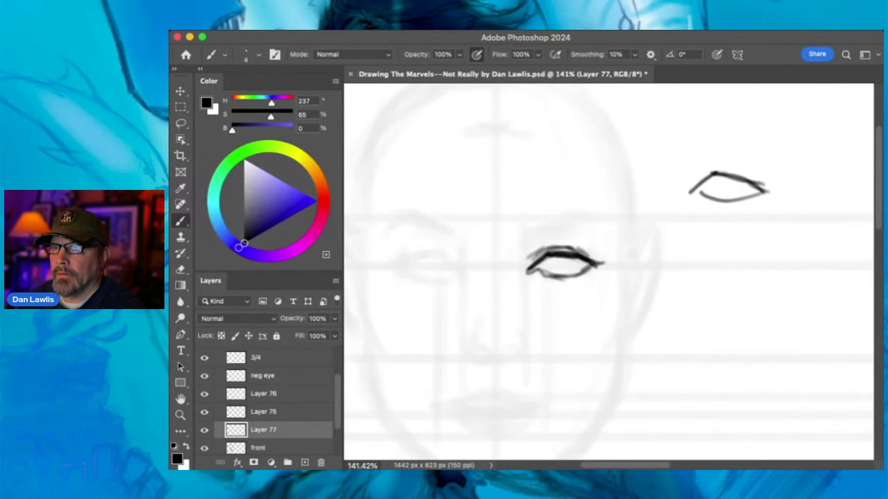
pyautogui.moveTo(584, 258)
pyautogui.mouseDown()
pyautogui.moveTo(606, 267)
pyautogui.moveTo(594, 259)
pyautogui.moveTo(584, 272)
pyautogui.moveTo(596, 258)
pyautogui.mouseUp()
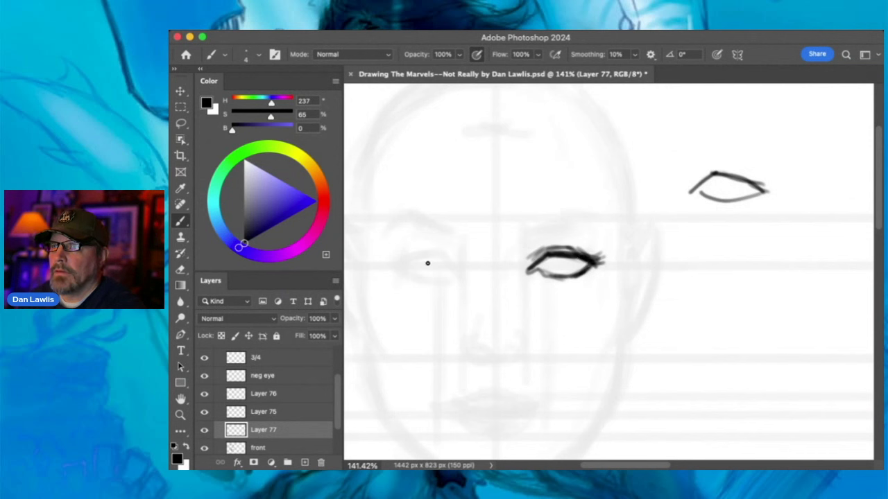
# - Erase the inner part of the right-hand eye's lower lid, redraw it more cleanly and strengthen the corners and lashes
pyautogui.click(181, 270)
pyautogui.moveTo(547, 268); pyautogui.dragTo(558, 276)
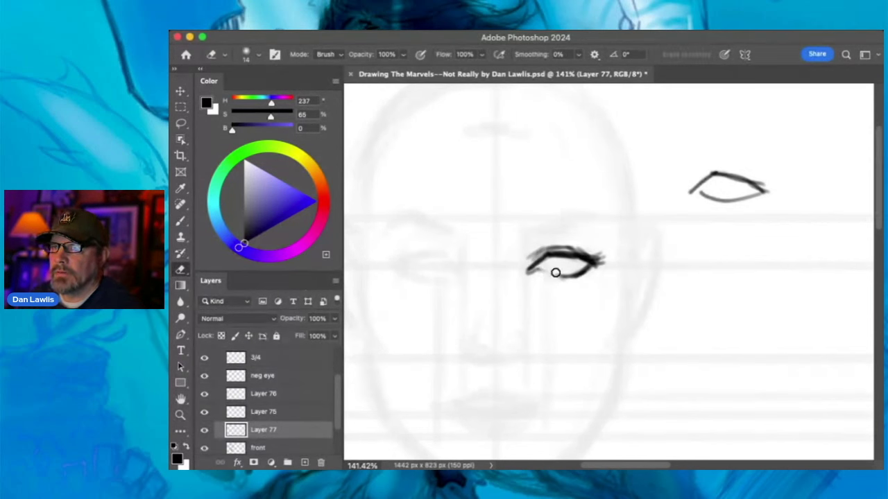
pyautogui.click(181, 221)
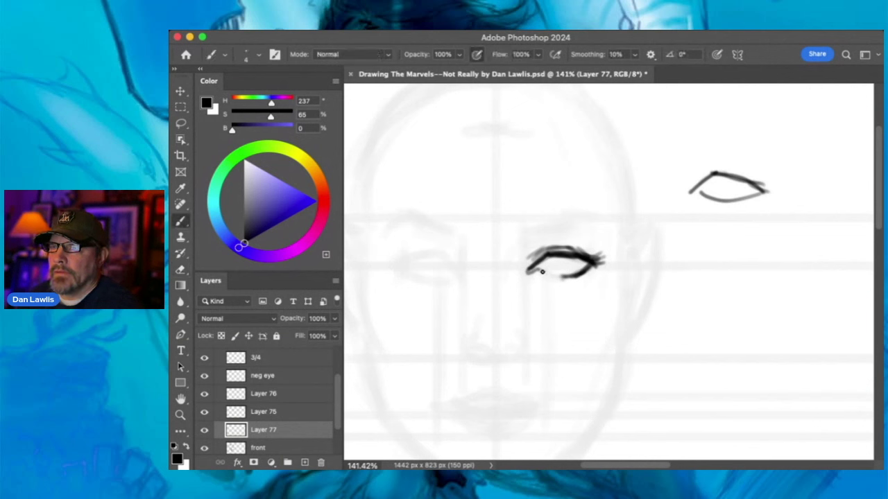
pyautogui.moveTo(562, 276)
pyautogui.mouseDown()
pyautogui.moveTo(529, 268)
pyautogui.moveTo(538, 263)
pyautogui.mouseUp()
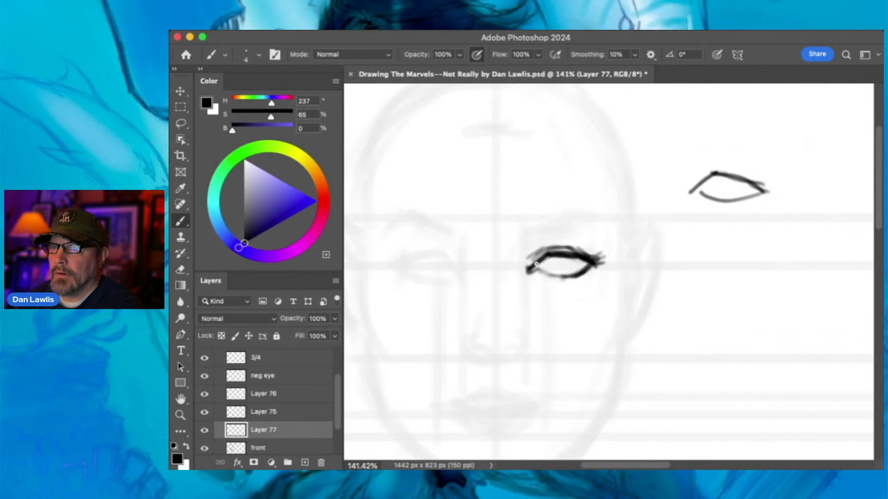
pyautogui.moveTo(595, 260)
pyautogui.mouseDown()
pyautogui.moveTo(608, 257)
pyautogui.moveTo(563, 246)
pyautogui.mouseUp()
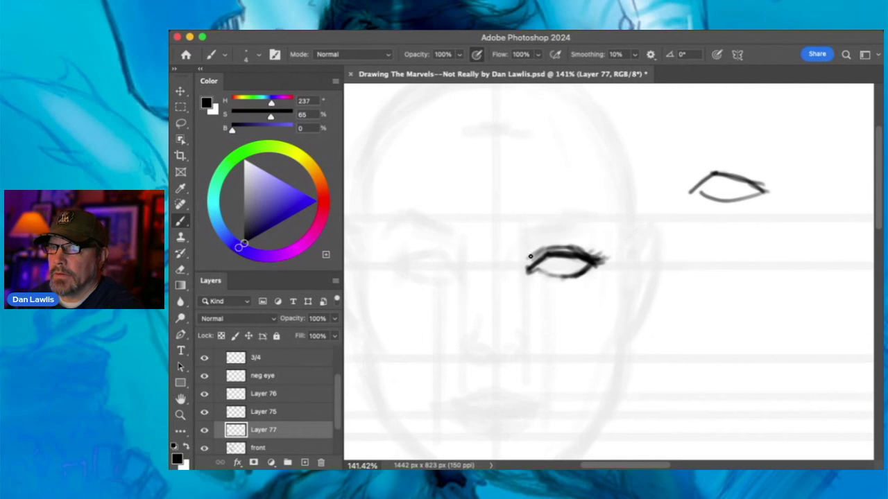
# - Draw the matching left-hand eye with lid crease and outer lashes, and add light marks by both inner eye corners
pyautogui.moveTo(451, 263)
pyautogui.mouseDown()
pyautogui.moveTo(402, 256)
pyautogui.moveTo(440, 249)
pyautogui.moveTo(396, 267)
pyautogui.moveTo(419, 248)
pyautogui.moveTo(397, 265)
pyautogui.moveTo(430, 251)
pyautogui.moveTo(397, 266)
pyautogui.moveTo(449, 269)
pyautogui.moveTo(399, 264)
pyautogui.moveTo(425, 249)
pyautogui.moveTo(394, 267)
pyautogui.moveTo(439, 251)
pyautogui.moveTo(396, 264)
pyautogui.moveTo(431, 250)
pyautogui.moveTo(404, 255)
pyautogui.moveTo(441, 244)
pyautogui.moveTo(417, 249)
pyautogui.moveTo(450, 245)
pyautogui.moveTo(428, 247)
pyautogui.moveTo(454, 253)
pyautogui.moveTo(416, 245)
pyautogui.moveTo(403, 271)
pyautogui.mouseUp()
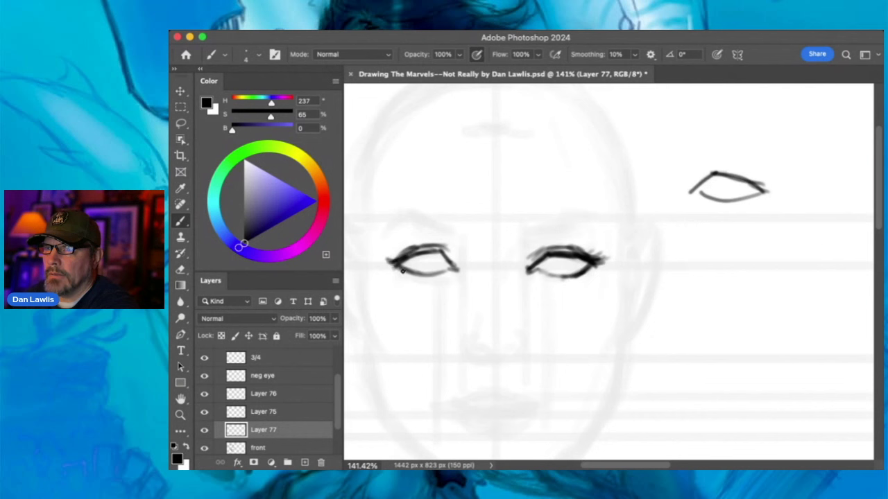
pyautogui.moveTo(391, 259); pyautogui.dragTo(399, 255)
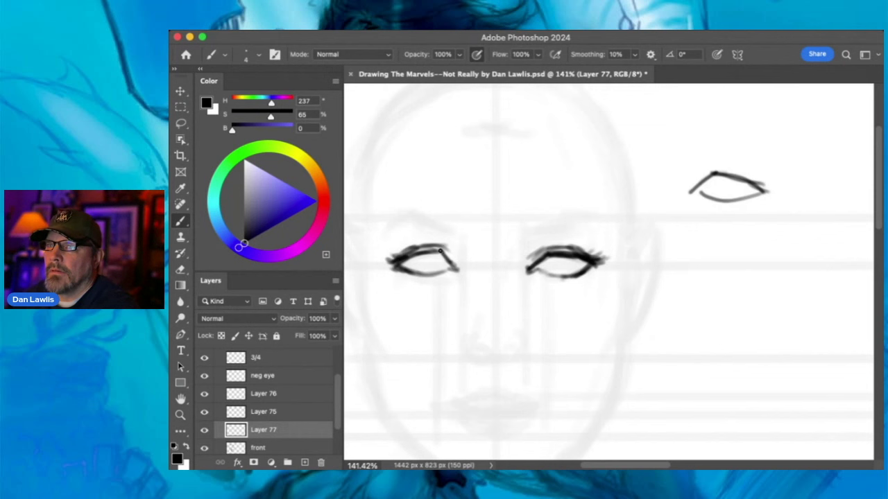
pyautogui.moveTo(449, 260); pyautogui.dragTo(463, 265)
pyautogui.moveTo(529, 252)
pyautogui.mouseDown()
pyautogui.moveTo(521, 274)
pyautogui.moveTo(471, 268)
pyautogui.mouseUp()
# - Draw the nose with dark nostrils, curved wings and light lines for the tip and lower bridge
pyautogui.moveTo(502, 351); pyautogui.dragTo(514, 351)
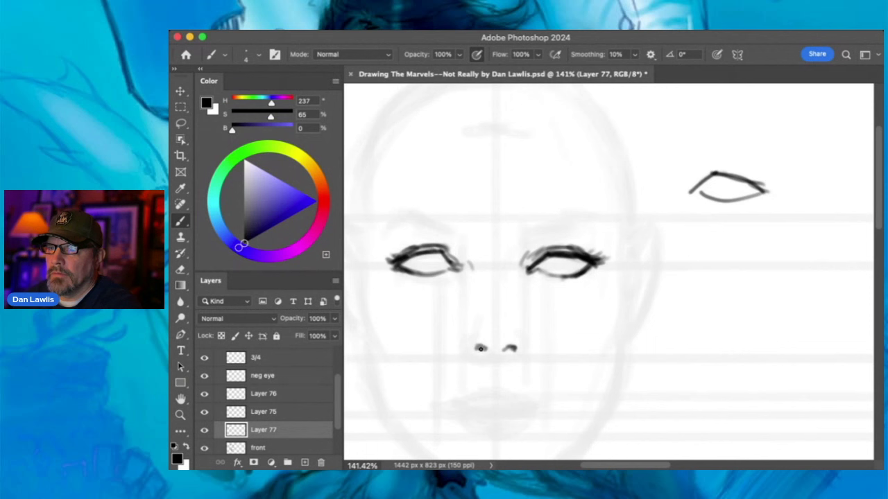
pyautogui.moveTo(480, 345)
pyautogui.mouseDown()
pyautogui.moveTo(522, 344)
pyautogui.moveTo(506, 326)
pyautogui.moveTo(499, 345)
pyautogui.moveTo(505, 326)
pyautogui.moveTo(478, 331)
pyautogui.mouseUp()
pyautogui.moveTo(477, 263)
pyautogui.mouseDown()
pyautogui.moveTo(477, 324)
pyautogui.moveTo(480, 287)
pyautogui.mouseUp()
pyautogui.click(181, 269)
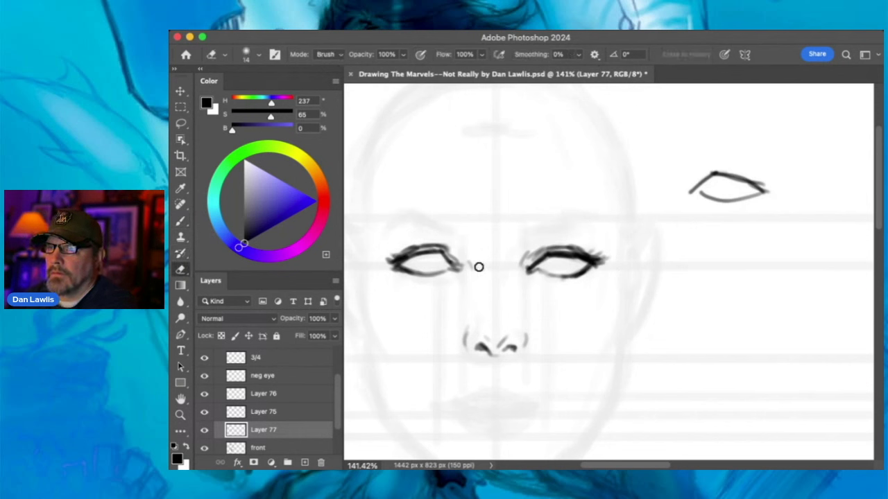
pyautogui.click(180, 221)
pyautogui.moveTo(480, 321); pyautogui.dragTo(483, 308)
pyautogui.moveTo(467, 337)
pyautogui.mouseDown()
pyautogui.moveTo(476, 357)
pyautogui.moveTo(465, 342)
pyautogui.moveTo(485, 355)
pyautogui.moveTo(525, 337)
pyautogui.mouseUp()
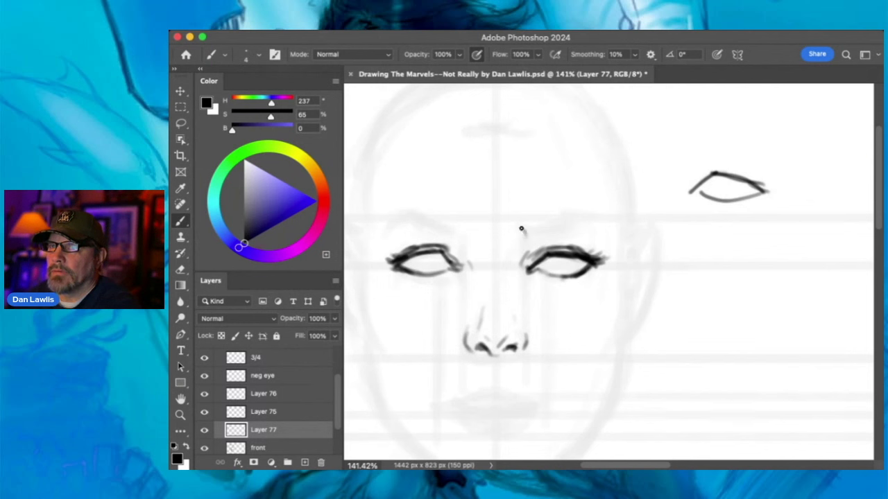
# - Draw thick, angled eyebrows above both eyes along the brow guide and touch up the left-hand eye's upper lid
pyautogui.moveTo(524, 231)
pyautogui.mouseDown()
pyautogui.moveTo(559, 219)
pyautogui.moveTo(522, 239)
pyautogui.moveTo(577, 217)
pyautogui.moveTo(530, 235)
pyautogui.moveTo(542, 236)
pyautogui.moveTo(583, 217)
pyautogui.moveTo(602, 226)
pyautogui.mouseUp()
pyautogui.moveTo(426, 222)
pyautogui.mouseDown()
pyautogui.moveTo(411, 214)
pyautogui.moveTo(456, 228)
pyautogui.moveTo(396, 213)
pyautogui.moveTo(382, 231)
pyautogui.moveTo(399, 217)
pyautogui.moveTo(464, 236)
pyautogui.moveTo(448, 233)
pyautogui.mouseUp()
pyautogui.moveTo(527, 237); pyautogui.dragTo(560, 219)
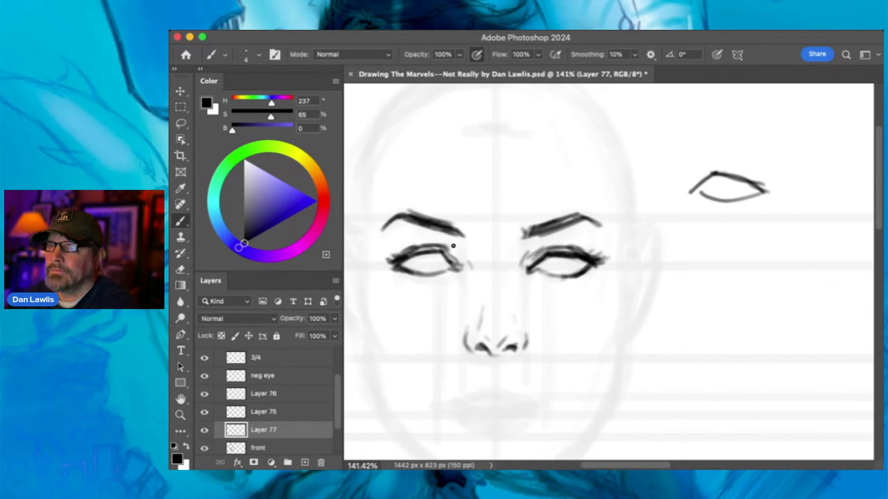
pyautogui.moveTo(432, 252); pyautogui.dragTo(446, 257)
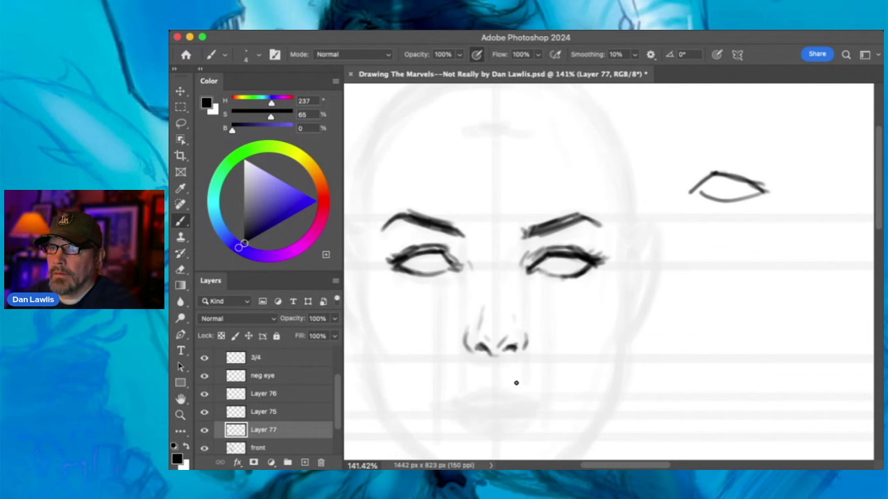
# - Sketch an example upper lip beside the face, with a central dip, tapering sides and a wavy mouth line
pyautogui.moveTo(523, 373)
pyautogui.mouseDown()
pyautogui.moveTo(573, 281)
pyautogui.moveTo(571, 293)
pyautogui.mouseUp()
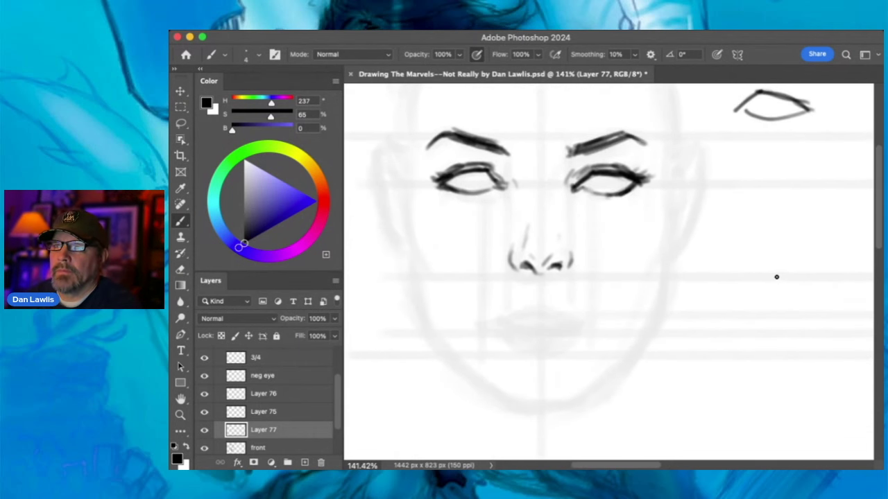
pyautogui.moveTo(760, 273); pyautogui.dragTo(783, 274)
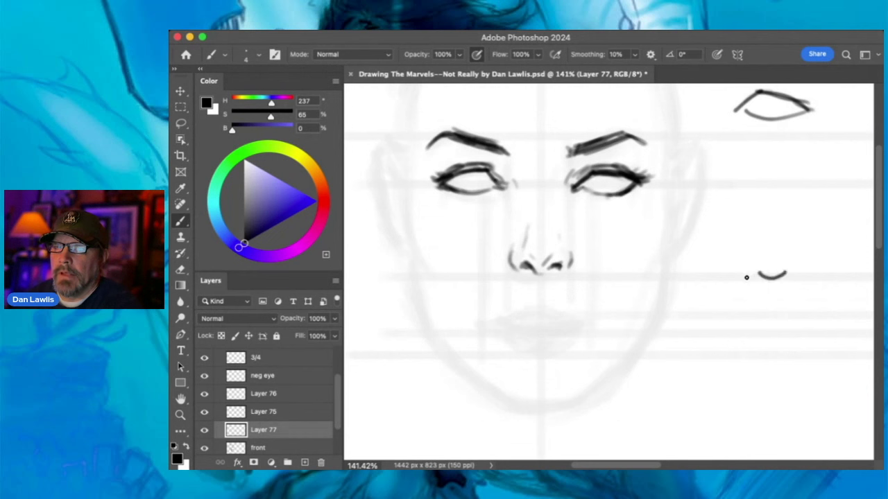
pyautogui.moveTo(725, 286)
pyautogui.mouseDown()
pyautogui.moveTo(759, 274)
pyautogui.moveTo(821, 284)
pyautogui.mouseUp()
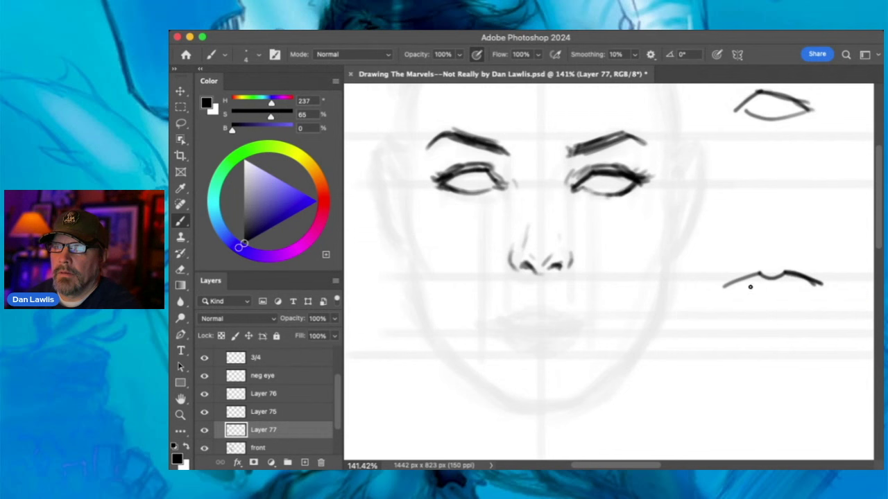
pyautogui.moveTo(754, 286); pyautogui.dragTo(825, 282)
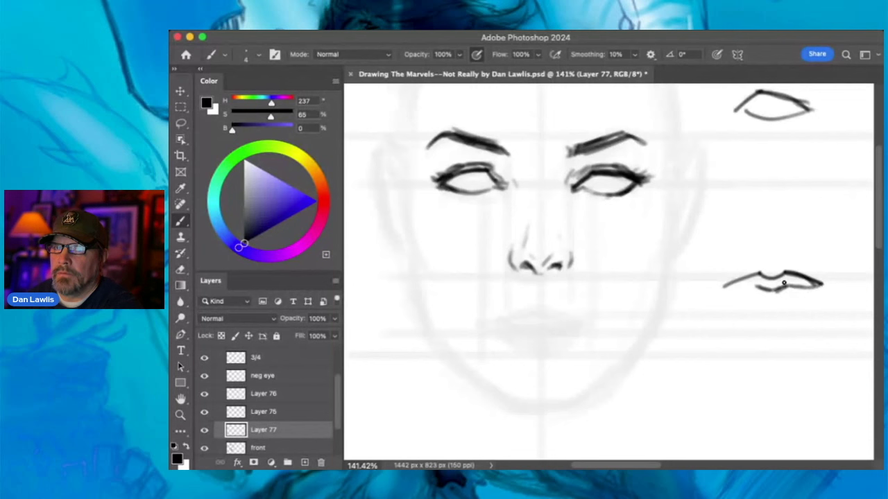
pyautogui.moveTo(768, 288)
pyautogui.mouseDown()
pyautogui.moveTo(719, 283)
pyautogui.moveTo(785, 287)
pyautogui.mouseUp()
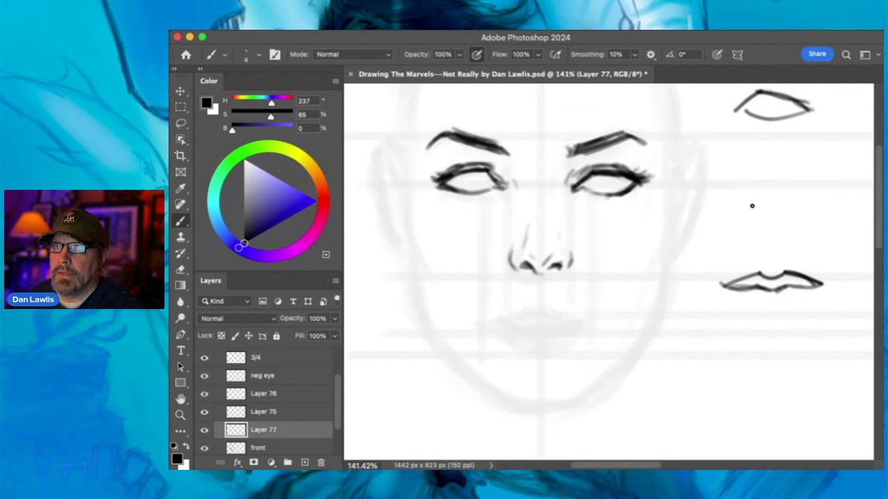
# - Draw a rounded and an angular comparison curve above the lip example, and complete the example with a shaded lower lip
pyautogui.moveTo(747, 202)
pyautogui.mouseDown()
pyautogui.moveTo(796, 224)
pyautogui.moveTo(813, 200)
pyautogui.moveTo(755, 221)
pyautogui.mouseUp()
pyautogui.moveTo(746, 172)
pyautogui.mouseDown()
pyautogui.moveTo(753, 187)
pyautogui.moveTo(802, 180)
pyautogui.mouseUp()
pyautogui.moveTo(750, 169); pyautogui.dragTo(754, 186)
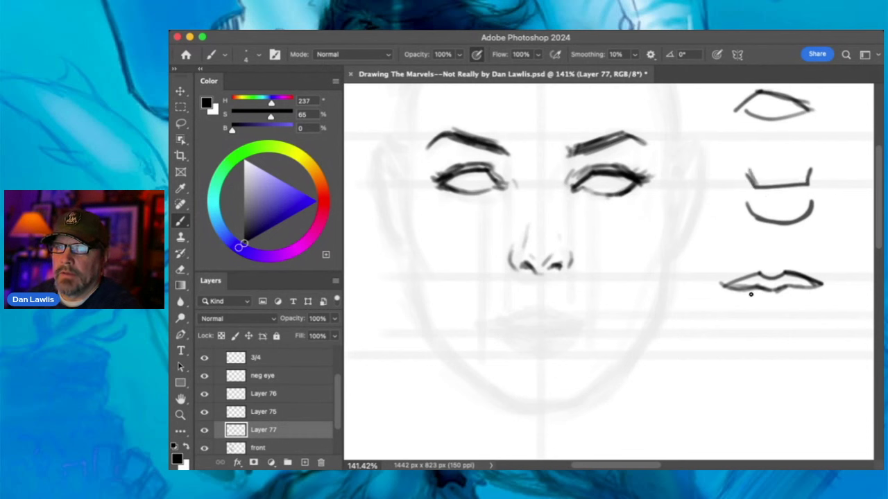
pyautogui.moveTo(737, 294)
pyautogui.mouseDown()
pyautogui.moveTo(772, 314)
pyautogui.moveTo(792, 312)
pyautogui.moveTo(811, 293)
pyautogui.mouseUp()
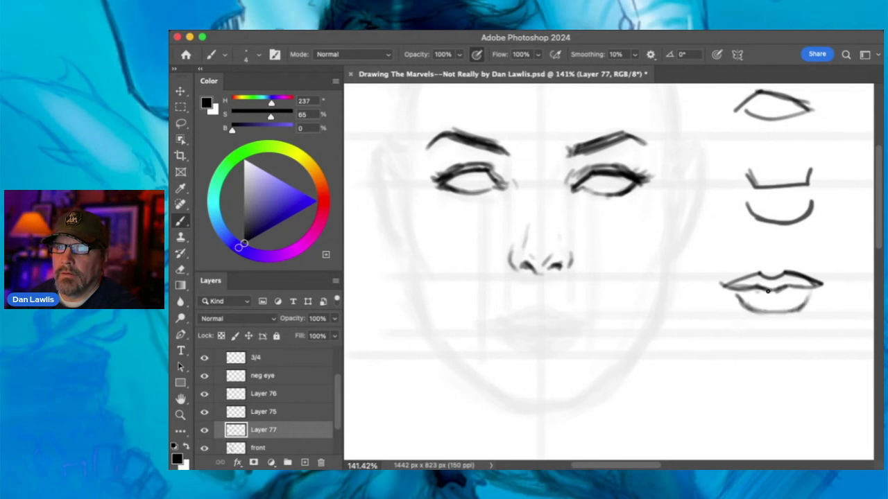
pyautogui.moveTo(760, 292)
pyautogui.mouseDown()
pyautogui.moveTo(767, 298)
pyautogui.moveTo(773, 283)
pyautogui.moveTo(799, 287)
pyautogui.moveTo(770, 307)
pyautogui.moveTo(783, 306)
pyautogui.moveTo(804, 297)
pyautogui.moveTo(788, 286)
pyautogui.moveTo(808, 279)
pyautogui.moveTo(756, 283)
pyautogui.moveTo(748, 296)
pyautogui.moveTo(764, 301)
pyautogui.mouseUp()
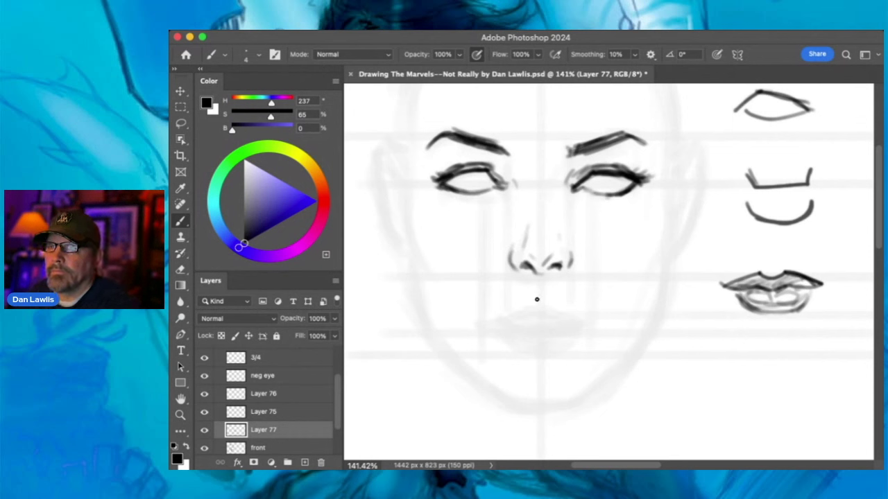
# - Draw the face's lips over the faded sketch, with a dipped upper lip, wavy mouth line and rounded lower lip
pyautogui.moveTo(532, 303)
pyautogui.mouseDown()
pyautogui.moveTo(548, 303)
pyautogui.moveTo(518, 306)
pyautogui.mouseUp()
pyautogui.moveTo(552, 301); pyautogui.dragTo(588, 316)
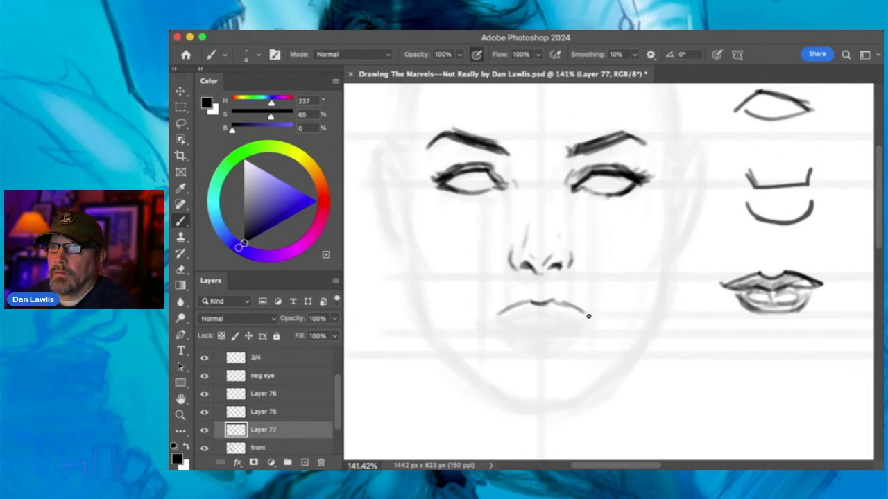
pyautogui.moveTo(508, 305); pyautogui.dragTo(483, 321)
pyautogui.moveTo(553, 316); pyautogui.dragTo(582, 319)
pyautogui.moveTo(512, 318)
pyautogui.mouseDown()
pyautogui.moveTo(488, 317)
pyautogui.moveTo(519, 320)
pyautogui.mouseUp()
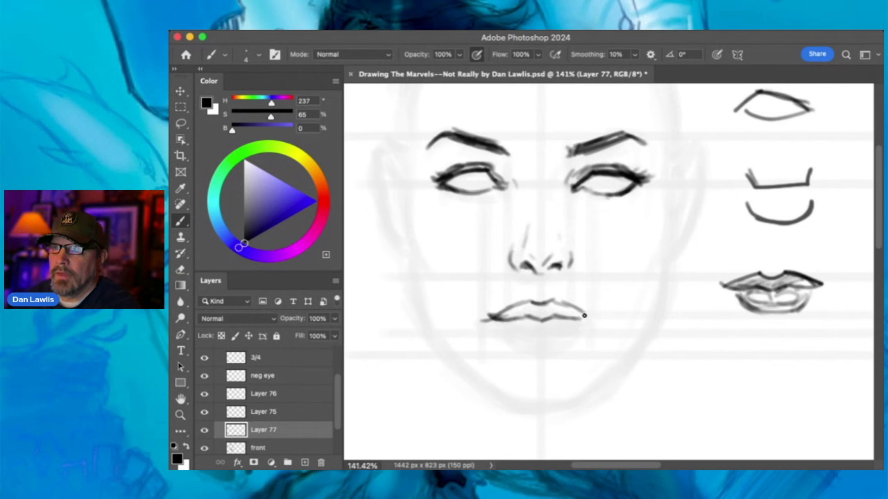
pyautogui.moveTo(576, 317); pyautogui.dragTo(587, 314)
pyautogui.moveTo(505, 328)
pyautogui.mouseDown()
pyautogui.moveTo(524, 338)
pyautogui.moveTo(566, 336)
pyautogui.moveTo(536, 343)
pyautogui.moveTo(579, 317)
pyautogui.mouseUp()
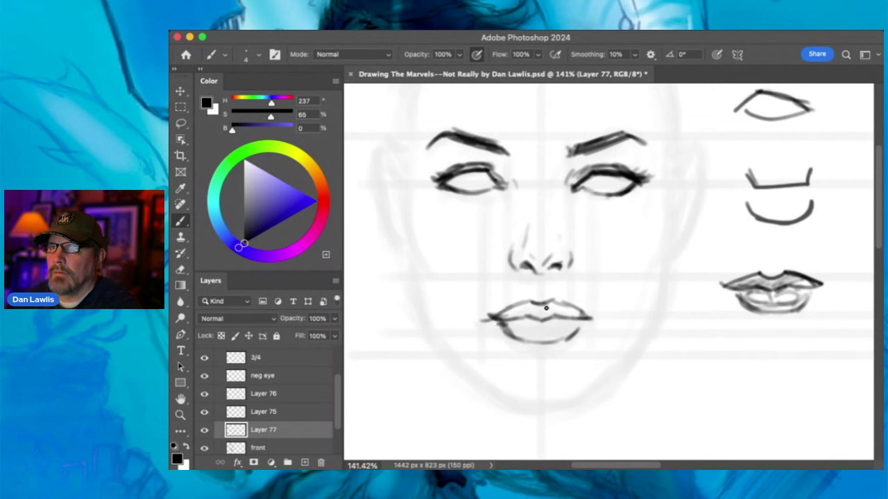
pyautogui.moveTo(545, 317); pyautogui.dragTo(553, 317)
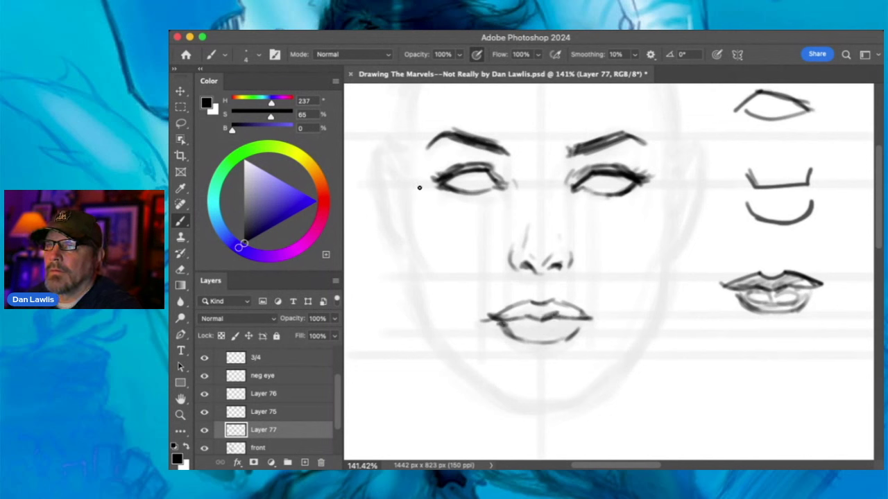
# - Outline the cheek and jaw on both sides of the face and join them with a curved chin
pyautogui.moveTo(405, 188)
pyautogui.mouseDown()
pyautogui.moveTo(421, 267)
pyautogui.moveTo(406, 215)
pyautogui.moveTo(423, 275)
pyautogui.mouseUp()
pyautogui.moveTo(408, 234)
pyautogui.mouseDown()
pyautogui.moveTo(420, 308)
pyautogui.moveTo(428, 276)
pyautogui.mouseUp()
pyautogui.moveTo(412, 272)
pyautogui.mouseDown()
pyautogui.moveTo(421, 309)
pyautogui.moveTo(415, 279)
pyautogui.moveTo(437, 343)
pyautogui.mouseUp()
pyautogui.moveTo(410, 298); pyautogui.dragTo(462, 361)
pyautogui.moveTo(425, 318); pyautogui.dragTo(486, 382)
pyautogui.moveTo(446, 347); pyautogui.dragTo(488, 387)
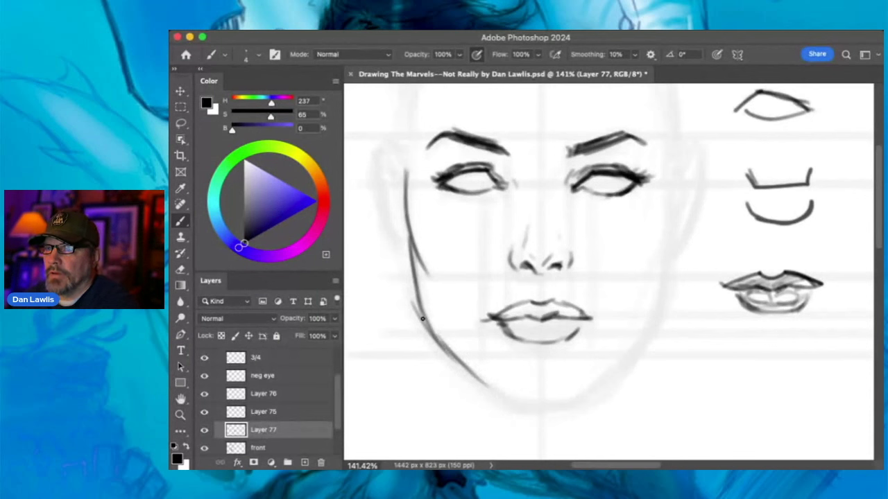
pyautogui.moveTo(665, 284); pyautogui.dragTo(633, 357)
pyautogui.moveTo(659, 260)
pyautogui.mouseDown()
pyautogui.moveTo(642, 340)
pyautogui.moveTo(654, 327)
pyautogui.moveTo(602, 390)
pyautogui.mouseUp()
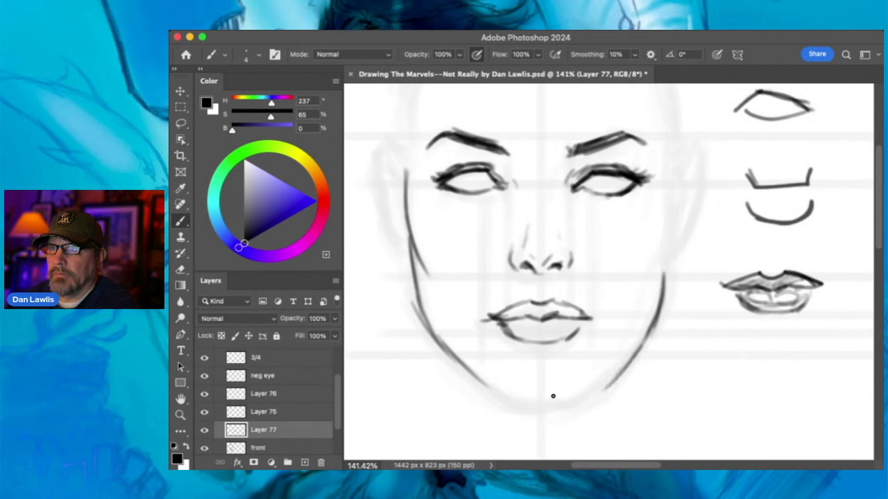
pyautogui.moveTo(496, 391)
pyautogui.mouseDown()
pyautogui.moveTo(565, 405)
pyautogui.moveTo(602, 390)
pyautogui.moveTo(599, 384)
pyautogui.moveTo(579, 406)
pyautogui.moveTo(650, 327)
pyautogui.moveTo(650, 303)
pyautogui.mouseUp()
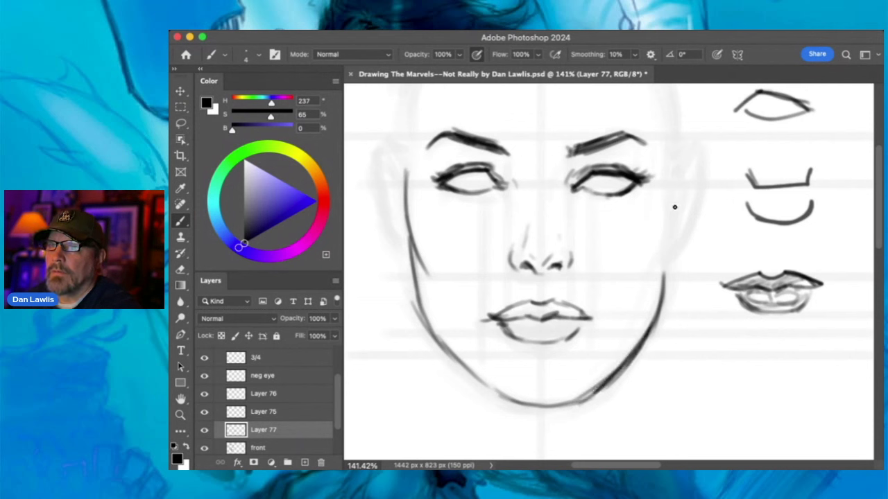
# - Extend the outline of the face's right-hand cheek upward from the jaw to the temple at eye level
pyautogui.moveTo(671, 176); pyautogui.dragTo(660, 267)
pyautogui.moveTo(677, 209); pyautogui.dragTo(655, 290)
pyautogui.moveTo(676, 188); pyautogui.dragTo(660, 300)
pyautogui.moveTo(667, 262); pyautogui.dragTo(660, 303)
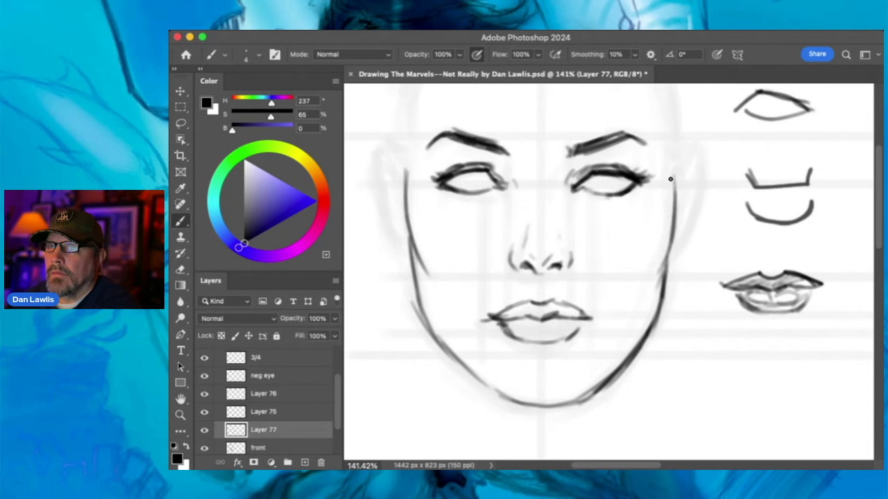
pyautogui.moveTo(673, 182); pyautogui.dragTo(674, 161)
# - Draw an ear with inner folds on each side of the head, spanning from brow level to just above the nose base
pyautogui.moveTo(605, 274)
pyautogui.mouseDown()
pyautogui.moveTo(648, 353)
pyautogui.moveTo(636, 346)
pyautogui.mouseUp()
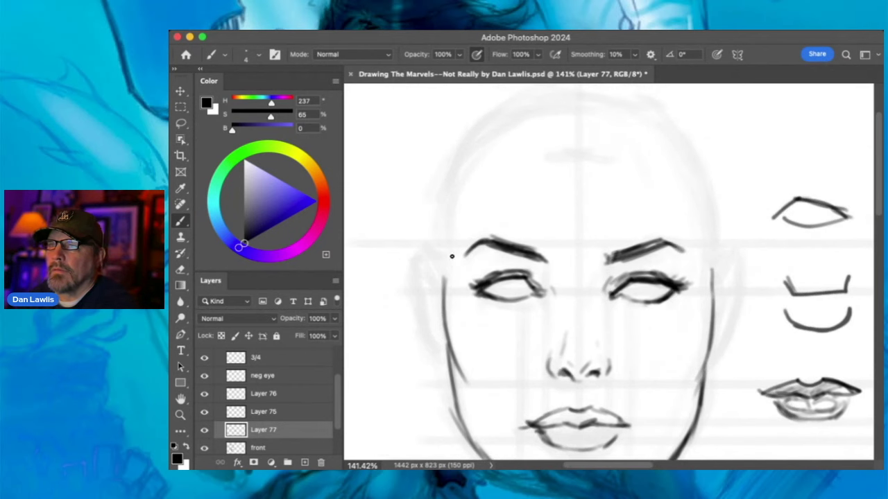
pyautogui.moveTo(430, 290)
pyautogui.mouseDown()
pyautogui.moveTo(431, 258)
pyautogui.moveTo(420, 249)
pyautogui.moveTo(411, 281)
pyautogui.moveTo(431, 310)
pyautogui.moveTo(438, 306)
pyautogui.moveTo(432, 300)
pyautogui.moveTo(441, 335)
pyautogui.moveTo(428, 295)
pyautogui.moveTo(429, 335)
pyautogui.mouseUp()
pyautogui.moveTo(413, 274); pyautogui.dragTo(412, 283)
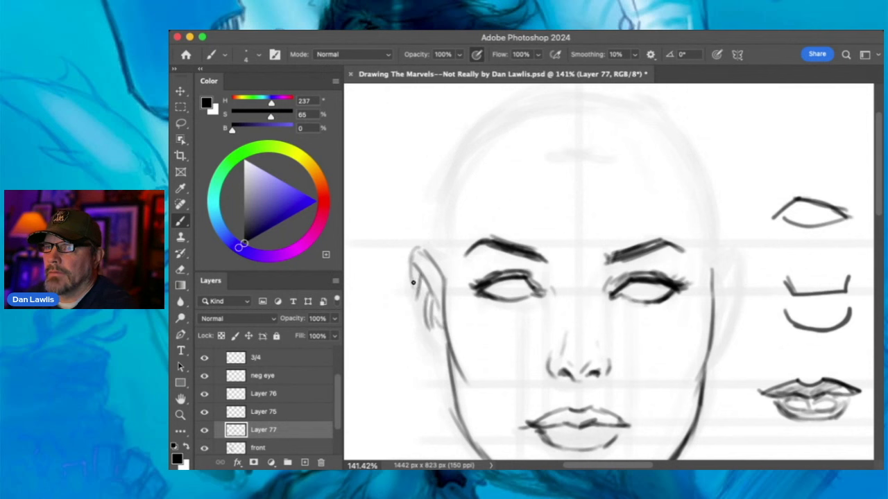
pyautogui.moveTo(417, 246)
pyautogui.mouseDown()
pyautogui.moveTo(408, 283)
pyautogui.moveTo(406, 276)
pyautogui.moveTo(425, 340)
pyautogui.moveTo(414, 325)
pyautogui.moveTo(444, 368)
pyautogui.mouseUp()
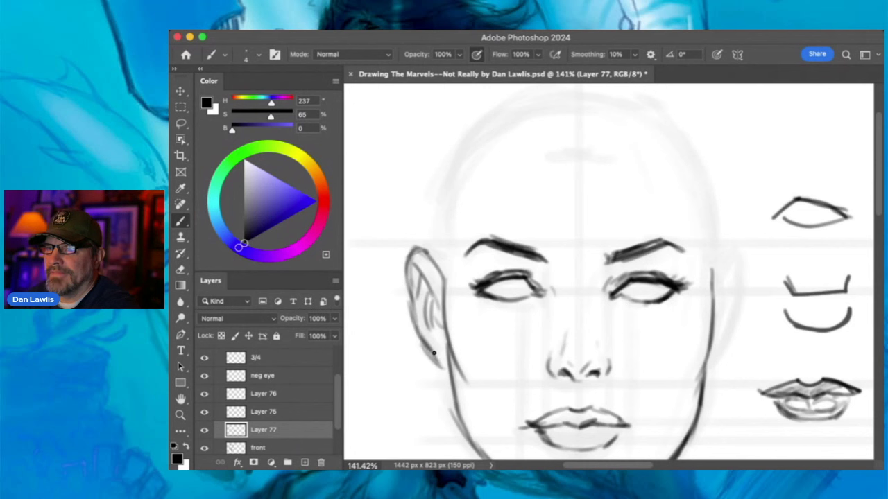
pyautogui.moveTo(710, 272); pyautogui.dragTo(730, 248)
pyautogui.moveTo(721, 293)
pyautogui.mouseDown()
pyautogui.moveTo(734, 256)
pyautogui.moveTo(745, 250)
pyautogui.moveTo(726, 249)
pyautogui.moveTo(744, 275)
pyautogui.moveTo(730, 267)
pyautogui.moveTo(744, 263)
pyautogui.moveTo(738, 303)
pyautogui.moveTo(736, 283)
pyautogui.moveTo(720, 297)
pyautogui.moveTo(714, 343)
pyautogui.mouseUp()
pyautogui.moveTo(734, 271); pyautogui.dragTo(729, 318)
pyautogui.moveTo(708, 363)
pyautogui.mouseDown()
pyautogui.moveTo(730, 343)
pyautogui.moveTo(741, 304)
pyautogui.moveTo(747, 262)
pyautogui.moveTo(730, 248)
pyautogui.moveTo(743, 305)
pyautogui.moveTo(709, 369)
pyautogui.mouseUp()
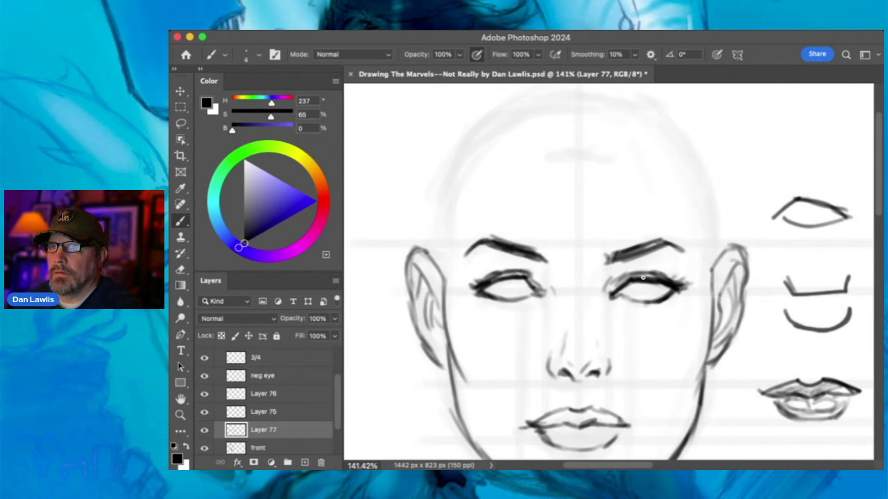
# - Thicken the upper lashes of the face's right-hand eye and finish the example eye with lashes, iris, lid crease and an arched eyebrow
pyautogui.moveTo(631, 278)
pyautogui.mouseDown()
pyautogui.moveTo(654, 279)
pyautogui.moveTo(643, 277)
pyautogui.moveTo(645, 268)
pyautogui.moveTo(636, 273)
pyautogui.moveTo(656, 276)
pyautogui.moveTo(635, 274)
pyautogui.mouseUp()
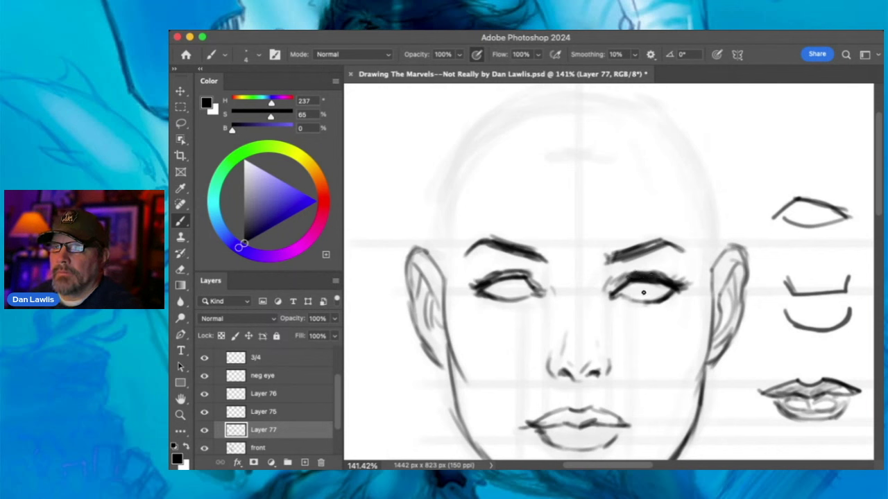
pyautogui.moveTo(788, 259); pyautogui.dragTo(625, 267)
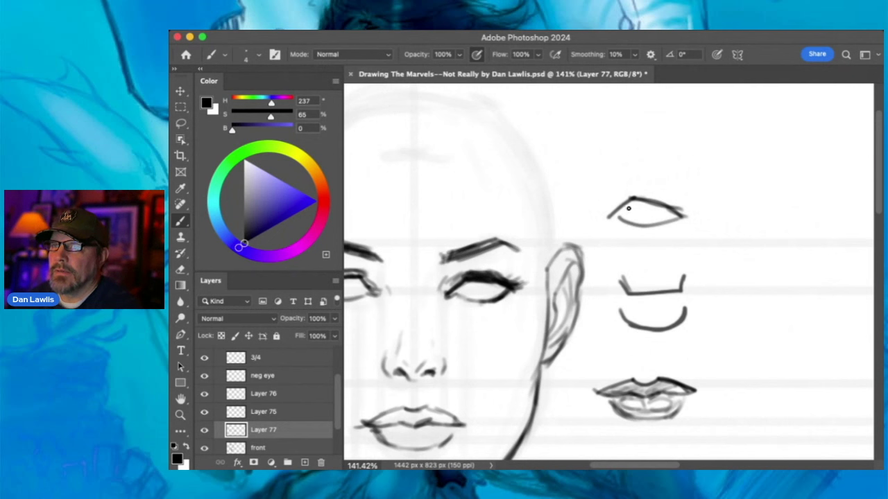
pyautogui.moveTo(610, 216)
pyautogui.mouseDown()
pyautogui.moveTo(625, 199)
pyautogui.moveTo(610, 216)
pyautogui.moveTo(636, 200)
pyautogui.moveTo(660, 206)
pyautogui.moveTo(638, 198)
pyautogui.moveTo(688, 210)
pyautogui.moveTo(662, 199)
pyautogui.moveTo(688, 208)
pyautogui.mouseUp()
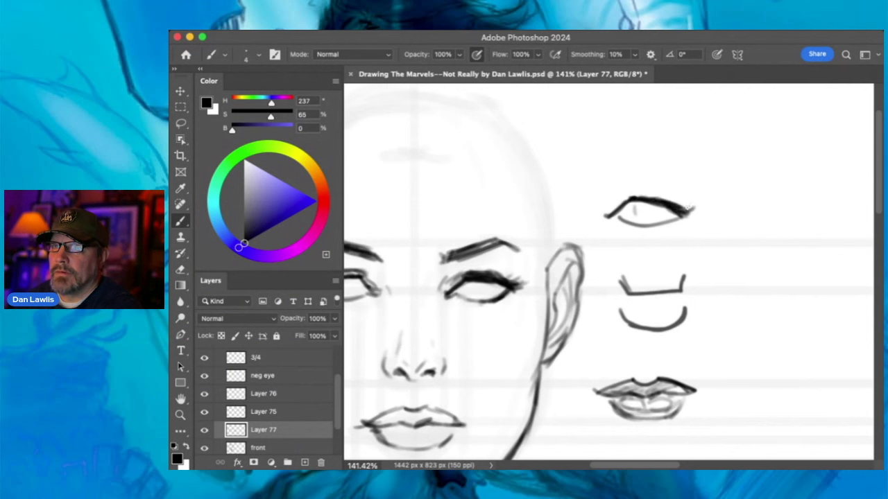
pyautogui.moveTo(626, 221)
pyautogui.mouseDown()
pyautogui.moveTo(671, 224)
pyautogui.moveTo(637, 224)
pyautogui.moveTo(652, 217)
pyautogui.mouseUp()
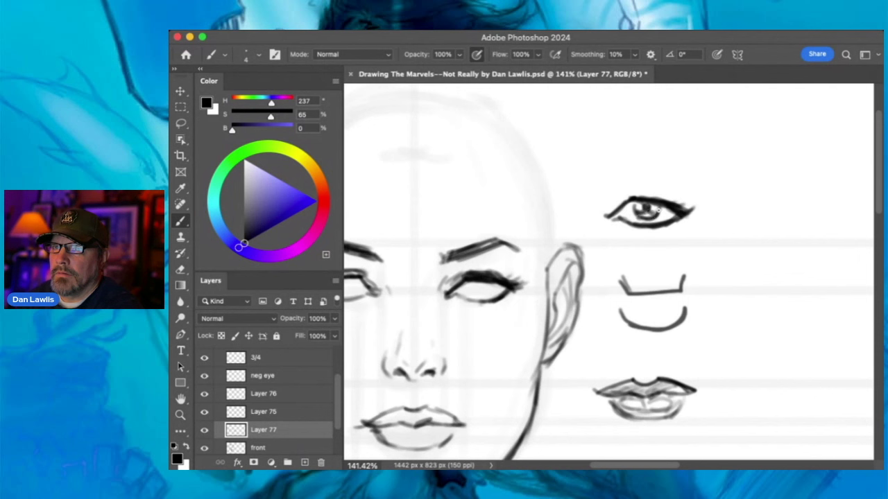
pyautogui.moveTo(613, 203)
pyautogui.mouseDown()
pyautogui.moveTo(645, 193)
pyautogui.moveTo(675, 200)
pyautogui.moveTo(622, 190)
pyautogui.moveTo(666, 168)
pyautogui.mouseUp()
pyautogui.moveTo(598, 179)
pyautogui.mouseDown()
pyautogui.moveTo(679, 164)
pyautogui.moveTo(595, 185)
pyautogui.moveTo(672, 168)
pyautogui.moveTo(700, 181)
pyautogui.mouseUp()
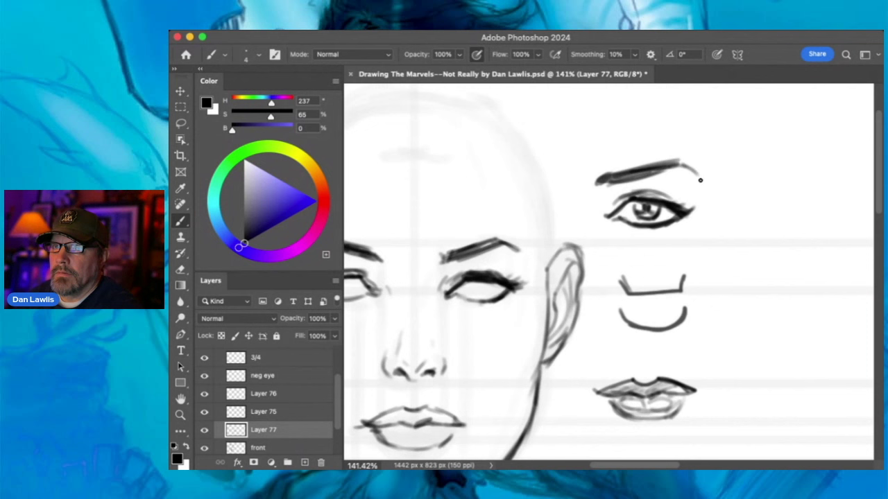
# - Paint the whites of the example eye in pure magenta (H 308, S 100, B 100) on Layer 75
pyautogui.click(286, 414)
pyautogui.moveTo(312, 227); pyautogui.dragTo(302, 245)
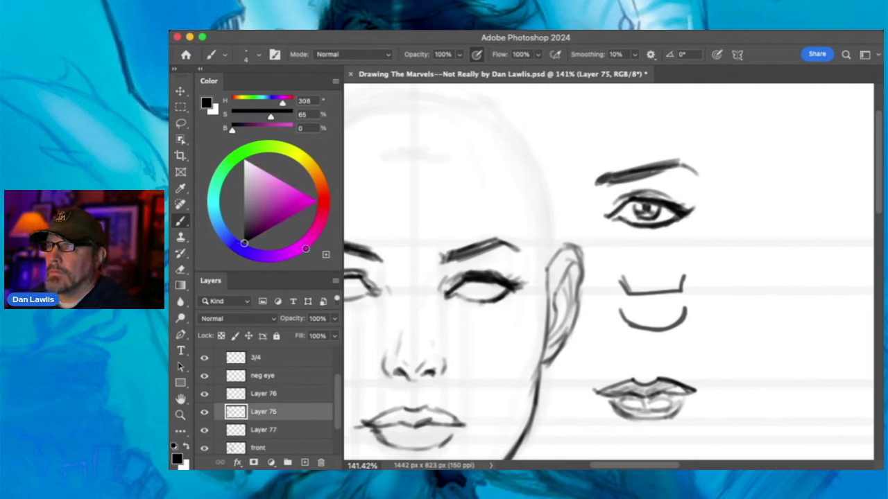
pyautogui.click(308, 203)
pyautogui.moveTo(308, 203); pyautogui.dragTo(316, 202)
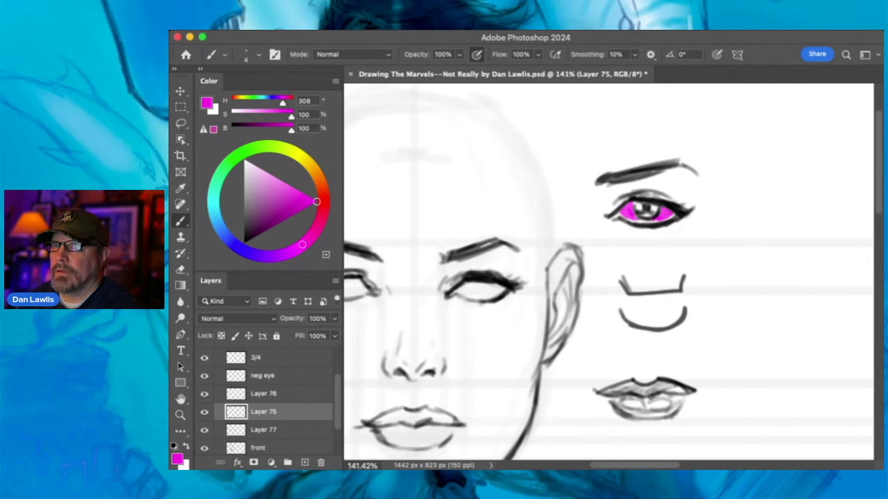
# - Examine the magenta negative shapes with Layer 77 hidden, and swap visibility so that Layer 77 shows and Layer 75 is hidden
pyautogui.click(204, 430)
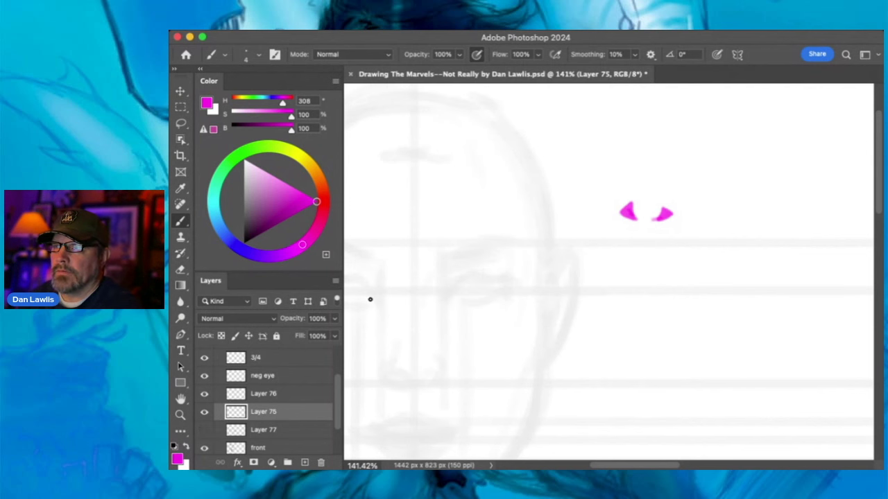
pyautogui.click(181, 415)
pyautogui.moveTo(650, 195); pyautogui.dragTo(701, 184)
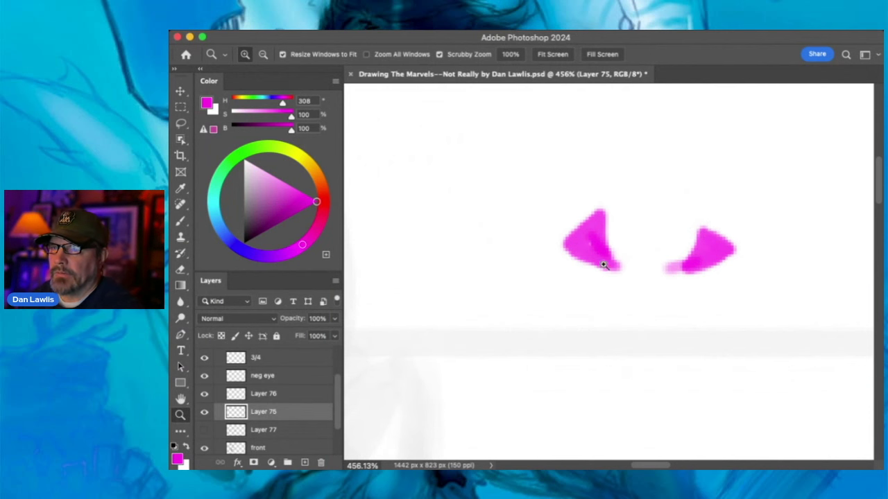
pyautogui.moveTo(613, 252); pyautogui.dragTo(505, 282)
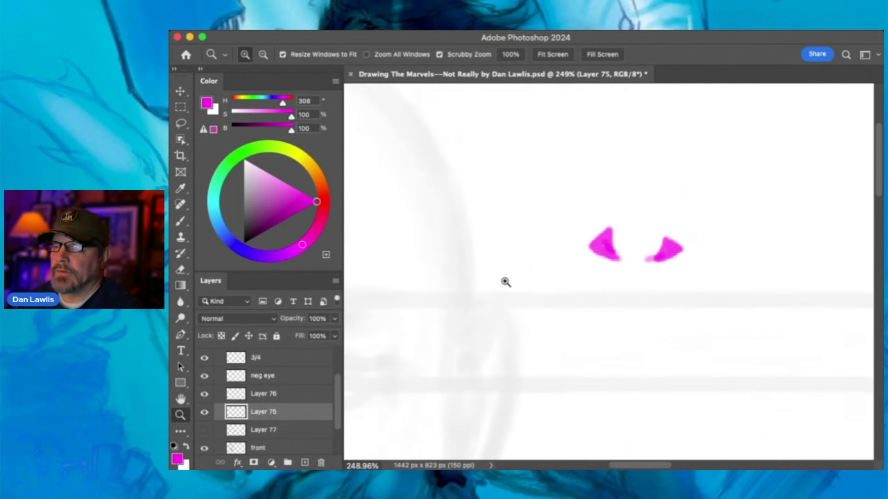
pyautogui.click(204, 430)
pyautogui.click(204, 413)
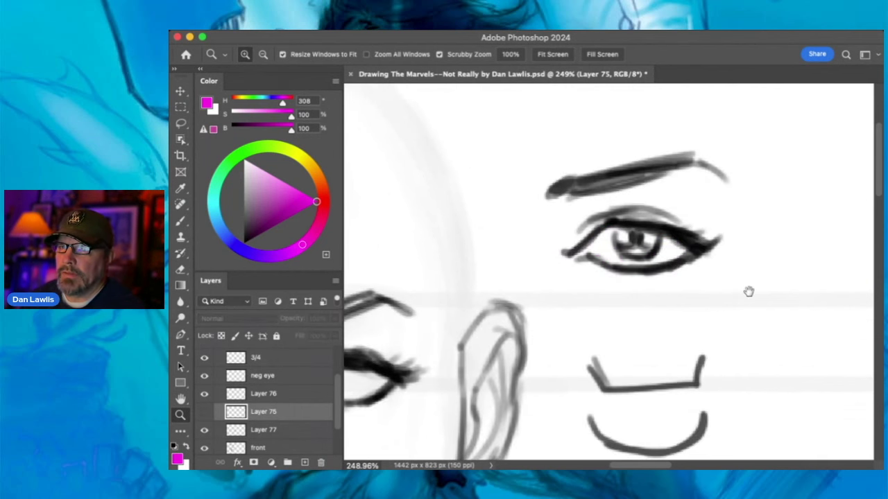
# - Delete the angular and rounded comparison curves below the example eye from Layer 77 using a rectangular selection, and clear the selection
pyautogui.scroll(-3, 751, 293)
pyautogui.hscroll(4, 751, 294)
pyautogui.click(181, 222)
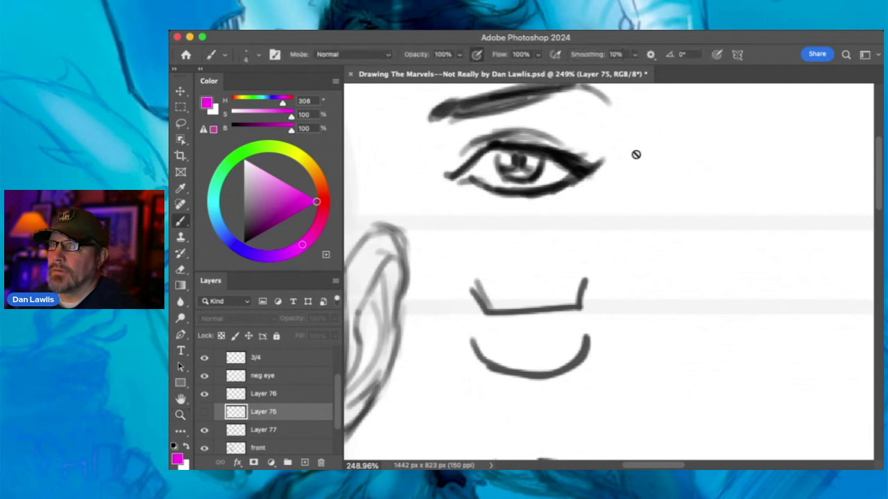
pyautogui.click(272, 430)
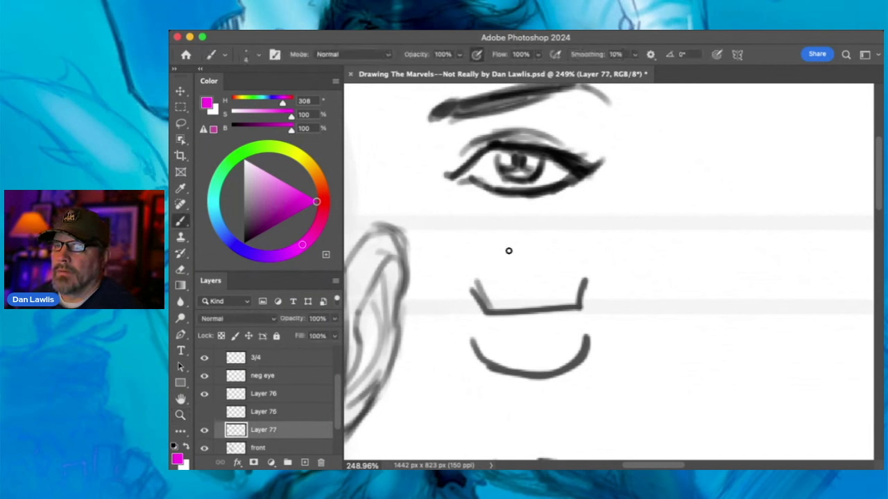
pyautogui.click(180, 107)
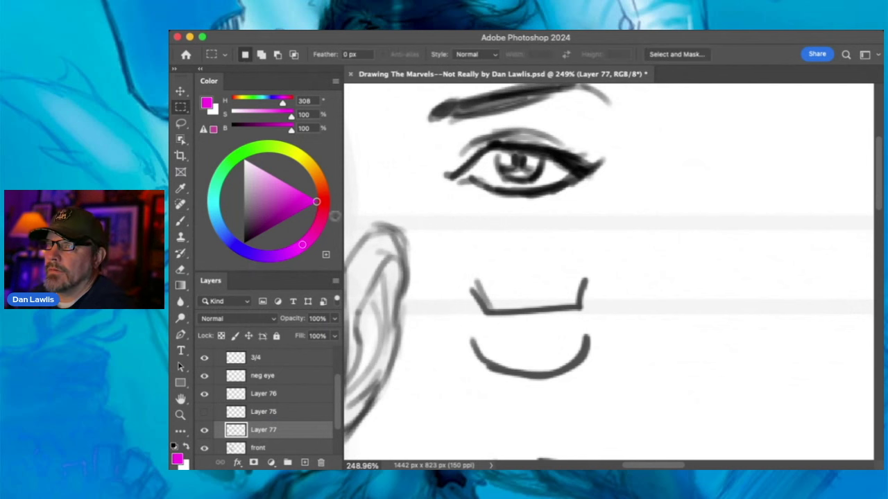
pyautogui.moveTo(450, 260); pyautogui.dragTo(636, 408)
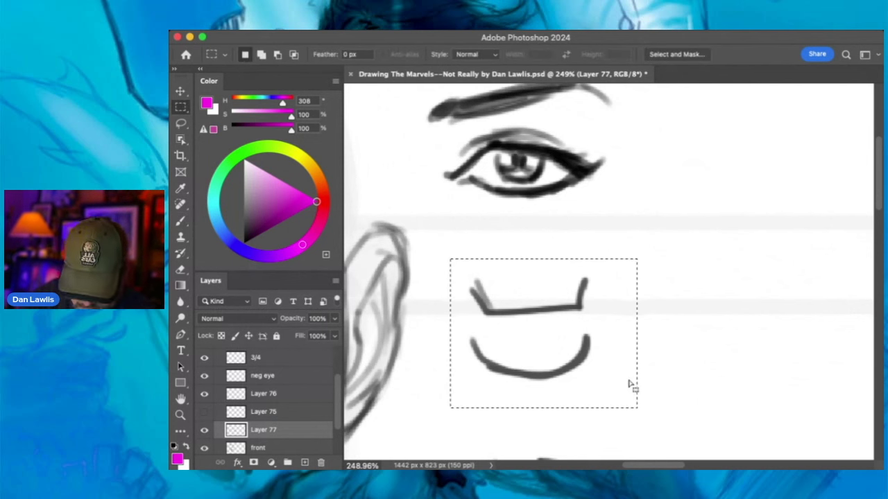
pyautogui.press('Delete')
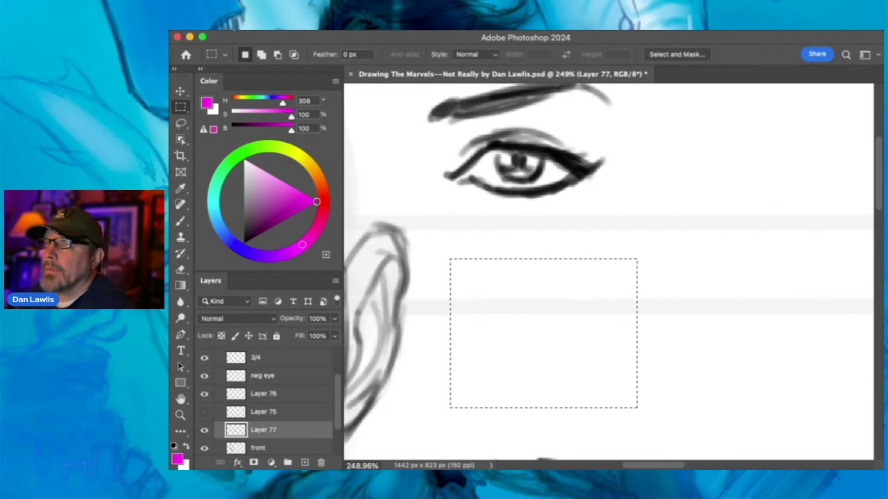
pyautogui.click(529, 246)
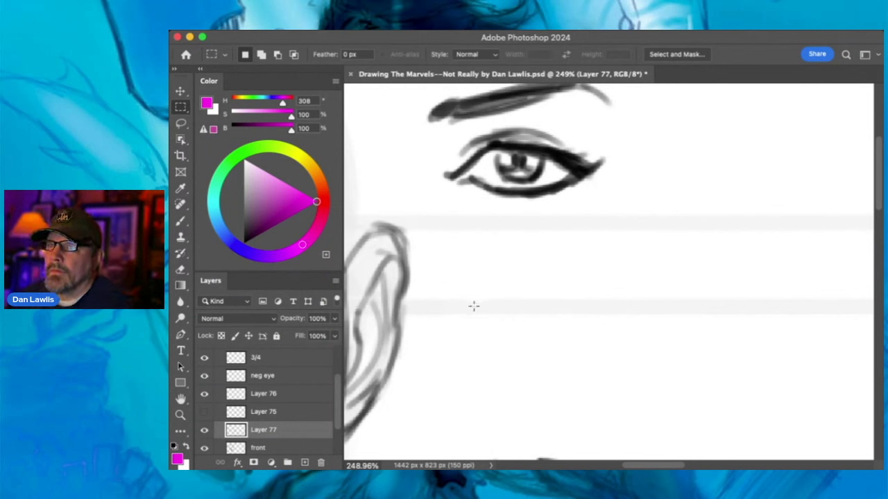
# - Sketch the outline of a wide-open second example eye below the first, with a magenta inner-corner stroke and the remaining lids in black
pyautogui.press('b')
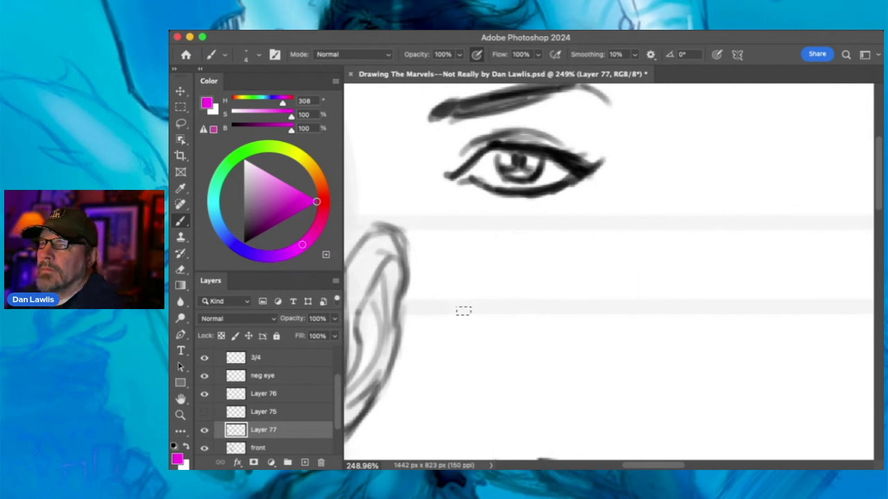
pyautogui.moveTo(453, 317); pyautogui.dragTo(491, 290)
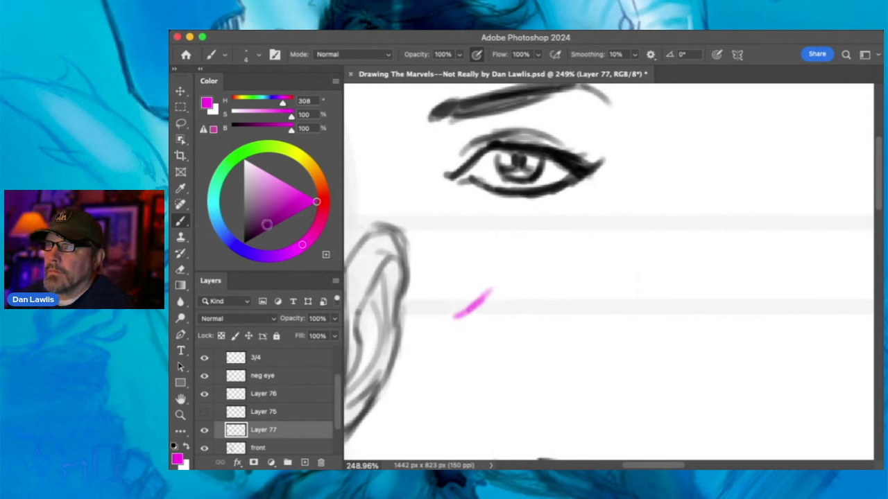
pyautogui.click(244, 243)
pyautogui.moveTo(456, 313)
pyautogui.mouseDown()
pyautogui.moveTo(523, 280)
pyautogui.moveTo(610, 305)
pyautogui.moveTo(575, 290)
pyautogui.moveTo(496, 283)
pyautogui.moveTo(483, 307)
pyautogui.moveTo(456, 314)
pyautogui.moveTo(539, 348)
pyautogui.mouseUp()
pyautogui.moveTo(484, 329); pyautogui.dragTo(559, 337)
pyautogui.moveTo(496, 343)
pyautogui.mouseDown()
pyautogui.moveTo(577, 331)
pyautogui.moveTo(607, 314)
pyautogui.mouseUp()
pyautogui.moveTo(573, 343); pyautogui.dragTo(607, 311)
pyautogui.moveTo(507, 280)
pyautogui.mouseDown()
pyautogui.moveTo(572, 277)
pyautogui.moveTo(600, 291)
pyautogui.moveTo(608, 315)
pyautogui.moveTo(587, 297)
pyautogui.moveTo(627, 289)
pyautogui.moveTo(624, 306)
pyautogui.mouseUp()
# - Add a full round iris and pupil, a lid crease and a low, slanted eyebrow to the second example eye
pyautogui.moveTo(539, 300)
pyautogui.mouseDown()
pyautogui.moveTo(559, 293)
pyautogui.moveTo(520, 302)
pyautogui.moveTo(562, 321)
pyautogui.moveTo(522, 323)
pyautogui.moveTo(521, 296)
pyautogui.moveTo(479, 303)
pyautogui.mouseUp()
pyautogui.moveTo(539, 310)
pyautogui.mouseDown()
pyautogui.moveTo(531, 311)
pyautogui.moveTo(541, 318)
pyautogui.moveTo(550, 308)
pyautogui.mouseUp()
pyautogui.moveTo(500, 282); pyautogui.dragTo(579, 281)
pyautogui.moveTo(472, 290)
pyautogui.mouseDown()
pyautogui.moveTo(515, 264)
pyautogui.moveTo(560, 267)
pyautogui.mouseUp()
pyautogui.moveTo(454, 243)
pyautogui.mouseDown()
pyautogui.moveTo(577, 229)
pyautogui.moveTo(476, 232)
pyautogui.moveTo(493, 222)
pyautogui.moveTo(497, 241)
pyautogui.mouseUp()
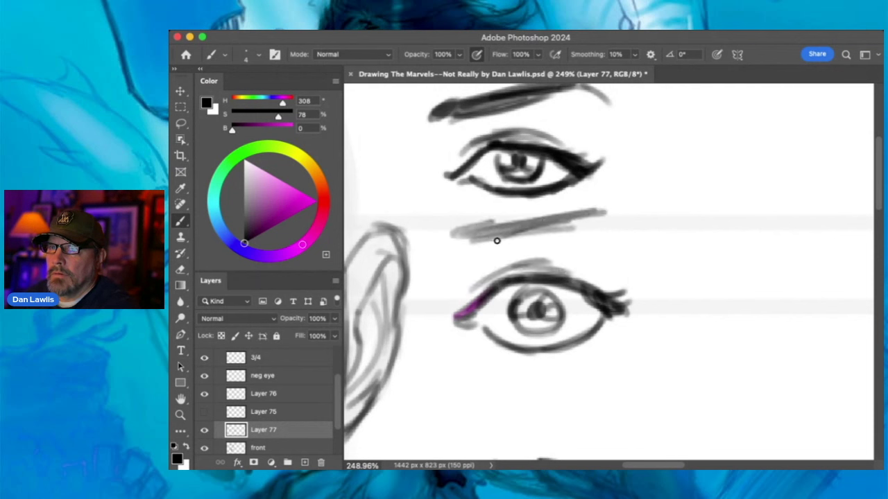
# - Darken the lids of the second example eye and thicken its outer corner and lashes
pyautogui.moveTo(556, 293)
pyautogui.mouseDown()
pyautogui.moveTo(546, 333)
pyautogui.moveTo(527, 333)
pyautogui.moveTo(553, 348)
pyautogui.moveTo(603, 309)
pyautogui.mouseUp()
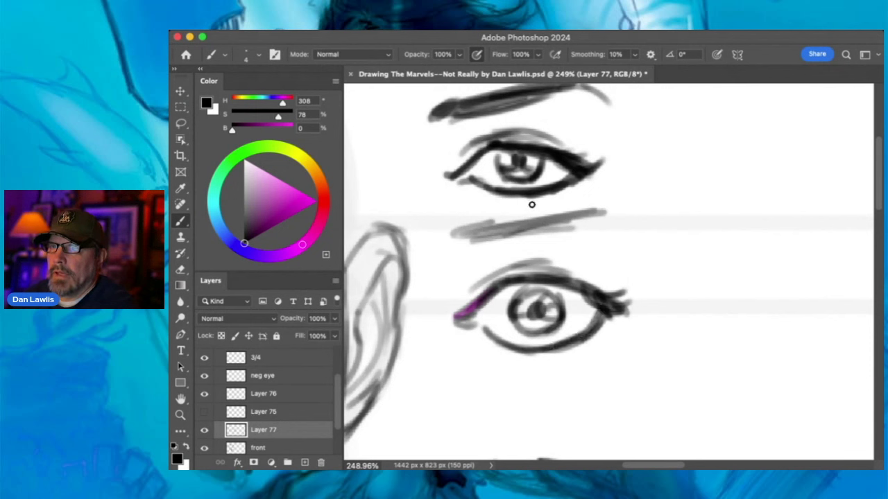
pyautogui.moveTo(531, 343)
pyautogui.mouseDown()
pyautogui.moveTo(512, 344)
pyautogui.moveTo(566, 351)
pyautogui.mouseUp()
pyautogui.moveTo(564, 283)
pyautogui.mouseDown()
pyautogui.moveTo(597, 291)
pyautogui.moveTo(605, 309)
pyautogui.moveTo(590, 332)
pyautogui.moveTo(600, 339)
pyautogui.mouseUp()
pyautogui.moveTo(596, 293)
pyautogui.mouseDown()
pyautogui.moveTo(616, 281)
pyautogui.moveTo(643, 299)
pyautogui.moveTo(599, 336)
pyautogui.moveTo(603, 297)
pyautogui.moveTo(574, 283)
pyautogui.mouseUp()
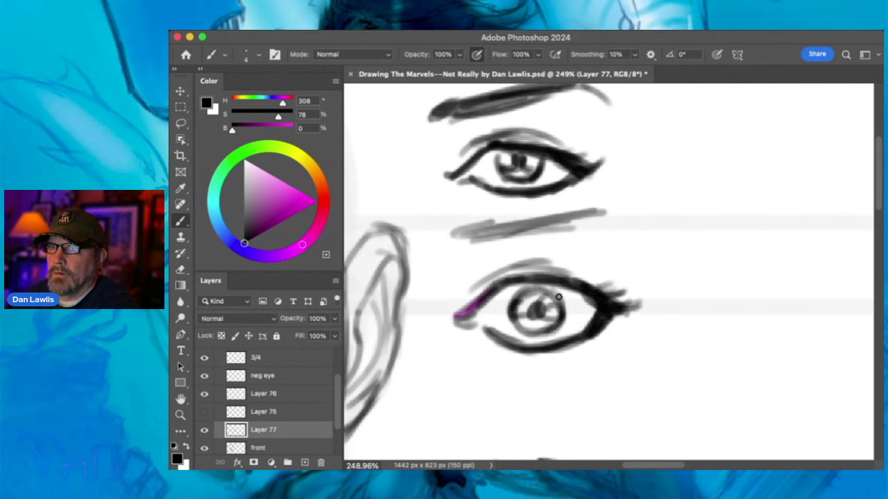
# - Fill in dark irises with small highlight gaps in both eyes of the face, partly covered by the upper lids
pyautogui.moveTo(529, 263)
pyautogui.mouseDown()
pyautogui.moveTo(560, 269)
pyautogui.moveTo(482, 257)
pyautogui.moveTo(522, 323)
pyautogui.moveTo(509, 329)
pyautogui.moveTo(537, 314)
pyautogui.moveTo(518, 324)
pyautogui.moveTo(472, 264)
pyautogui.moveTo(681, 226)
pyautogui.moveTo(573, 226)
pyautogui.mouseUp()
pyautogui.click(180, 415)
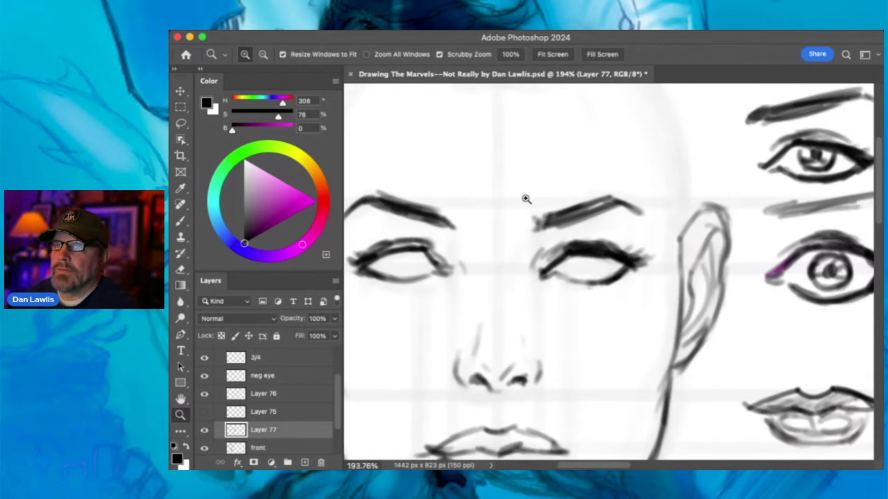
pyautogui.press('b')
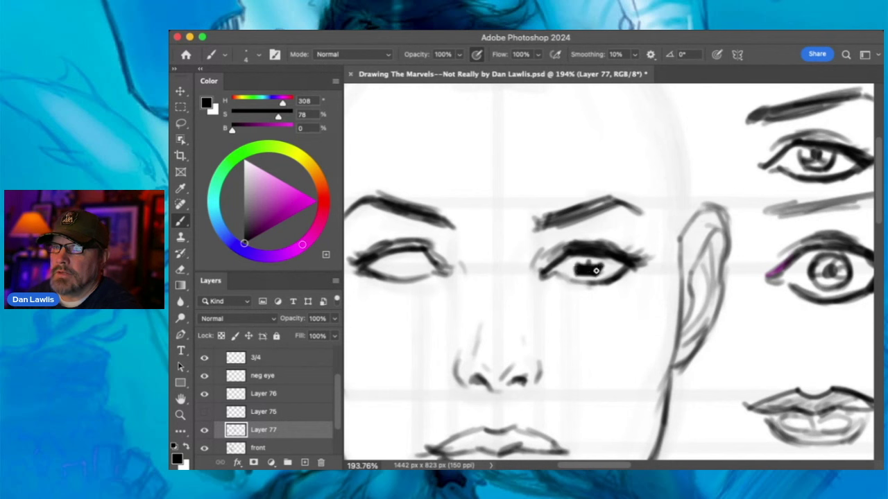
pyautogui.moveTo(386, 264); pyautogui.dragTo(394, 271)
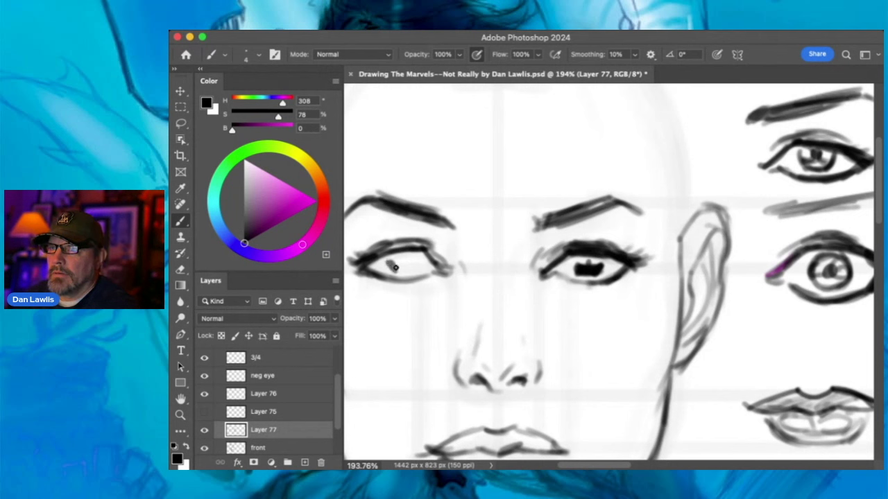
pyautogui.moveTo(408, 265); pyautogui.dragTo(401, 271)
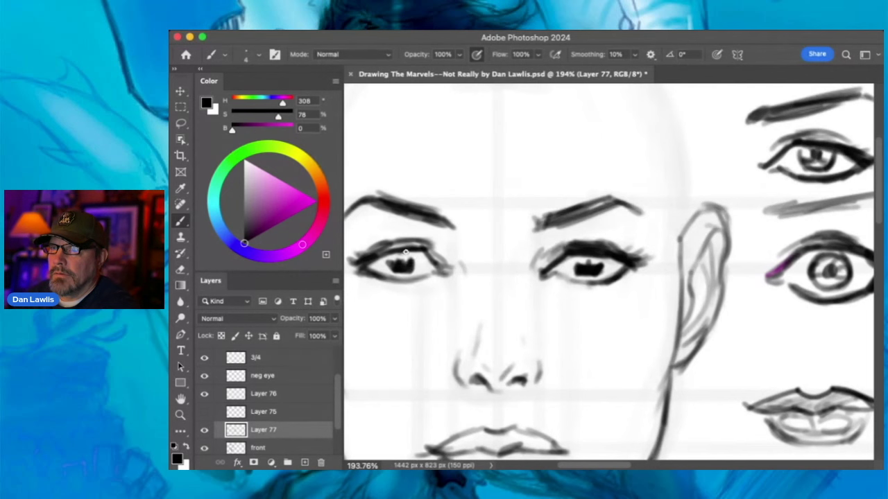
pyautogui.moveTo(412, 258); pyautogui.dragTo(402, 271)
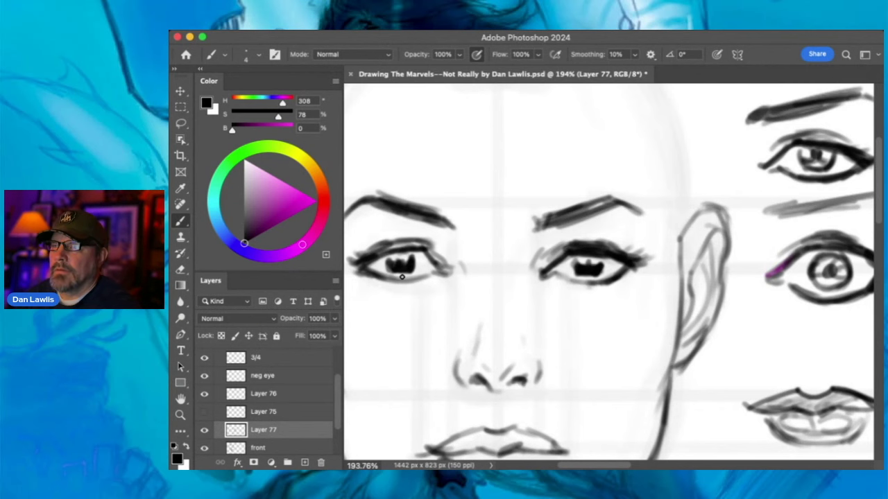
# - Select the left eye and eyebrow of the face with the Lasso, nudge them slightly toward the nose and deselect
pyautogui.click(179, 415)
pyautogui.moveTo(541, 271)
pyautogui.mouseDown()
pyautogui.moveTo(511, 290)
pyautogui.moveTo(479, 288)
pyautogui.moveTo(540, 243)
pyautogui.moveTo(519, 248)
pyautogui.mouseUp()
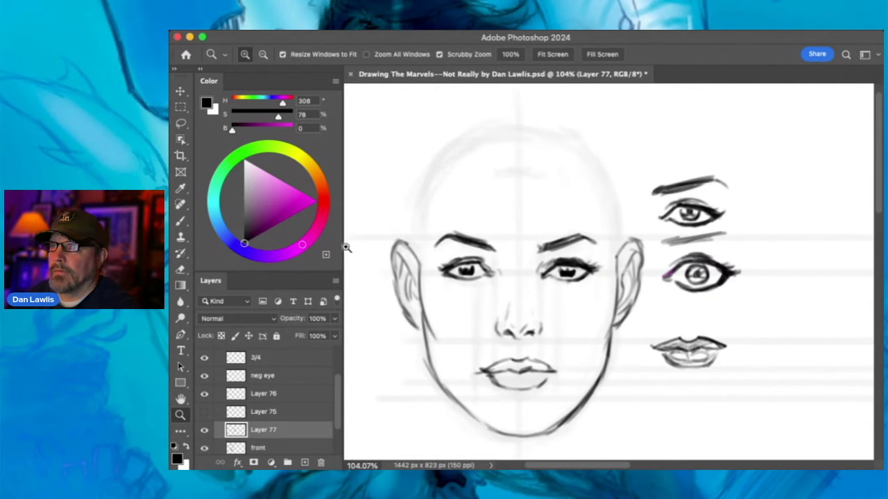
pyautogui.click(181, 123)
pyautogui.moveTo(465, 229)
pyautogui.mouseDown()
pyautogui.moveTo(432, 245)
pyautogui.moveTo(432, 278)
pyautogui.moveTo(447, 293)
pyautogui.moveTo(495, 299)
pyautogui.moveTo(525, 274)
pyautogui.moveTo(486, 220)
pyautogui.mouseUp()
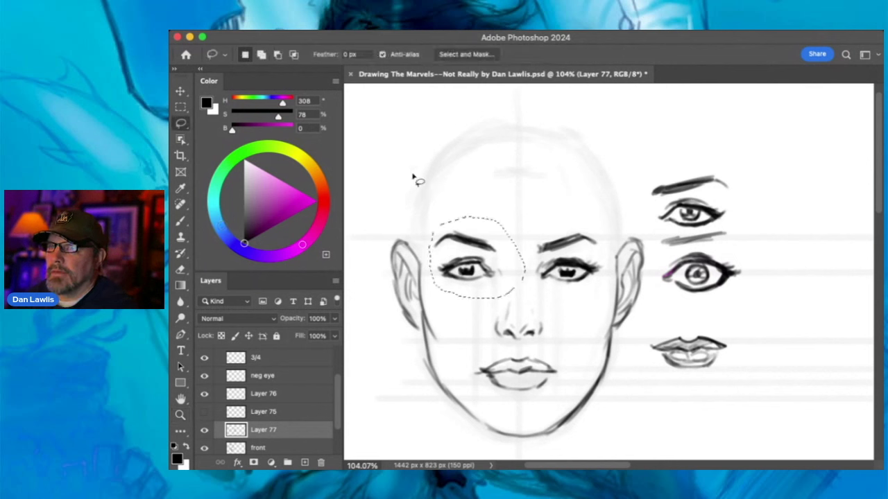
pyautogui.press('v')
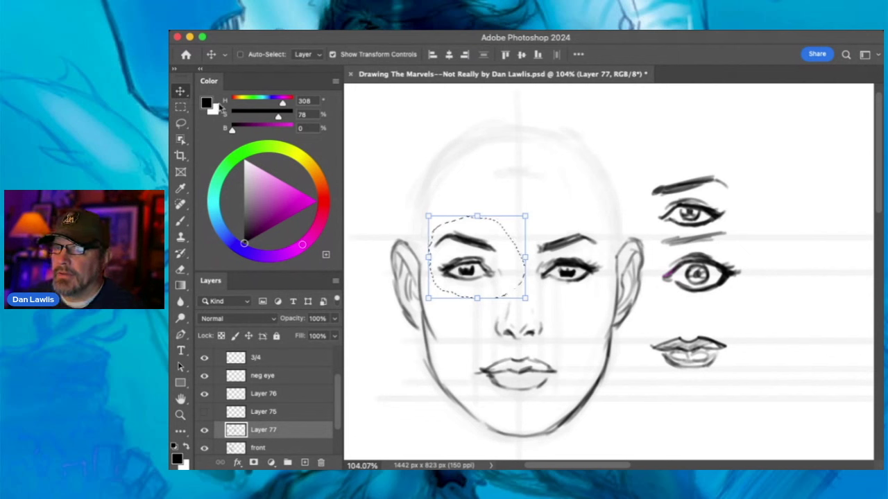
pyautogui.press('Right')
pyautogui.press('Right')
pyautogui.press('Right')
pyautogui.press('Right')
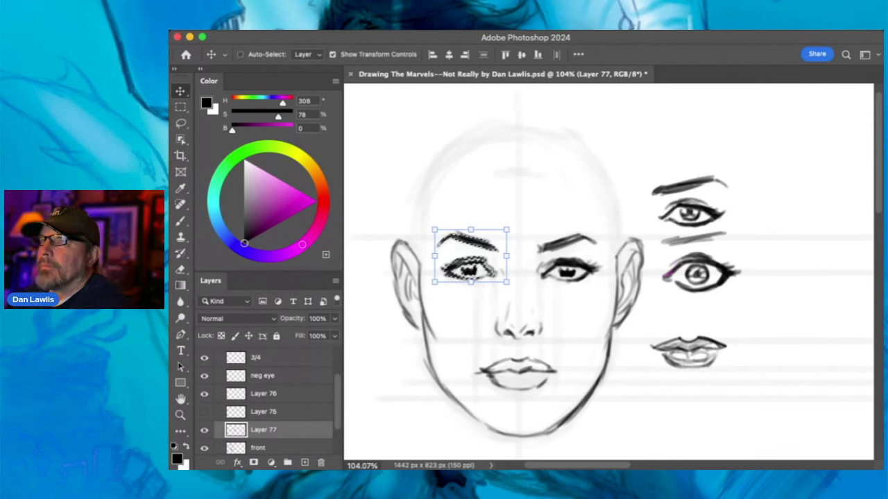
pyautogui.hotkey('ctrl', 'd')
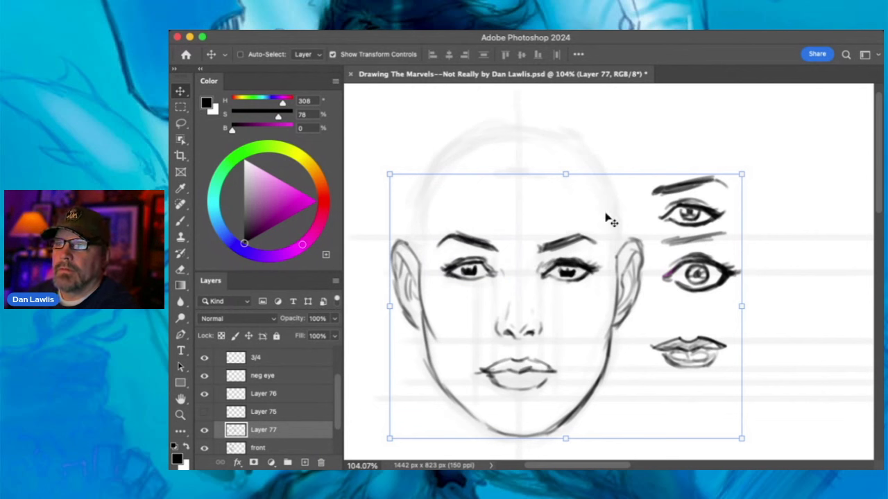
# - Brush the outline of the bald cranium from ear to ear and reinforce the side of the face by the right ear
pyautogui.click(180, 220)
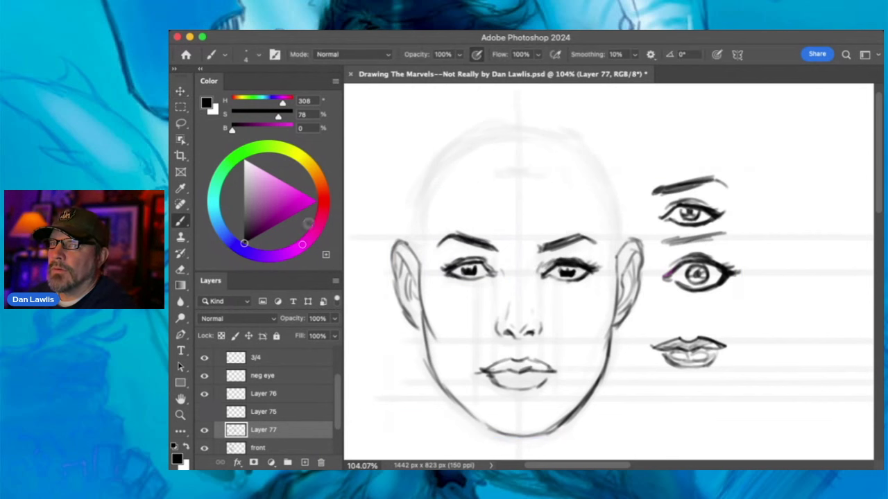
pyautogui.moveTo(415, 246); pyautogui.dragTo(421, 173)
pyautogui.moveTo(419, 208)
pyautogui.mouseDown()
pyautogui.moveTo(437, 158)
pyautogui.moveTo(474, 133)
pyautogui.mouseUp()
pyautogui.moveTo(429, 161)
pyautogui.mouseDown()
pyautogui.moveTo(506, 124)
pyautogui.moveTo(480, 126)
pyautogui.moveTo(580, 138)
pyautogui.moveTo(564, 127)
pyautogui.moveTo(600, 171)
pyautogui.mouseUp()
pyautogui.moveTo(616, 243); pyautogui.dragTo(616, 177)
pyautogui.moveTo(625, 209); pyautogui.dragTo(598, 148)
pyautogui.moveTo(621, 166); pyautogui.dragTo(614, 232)
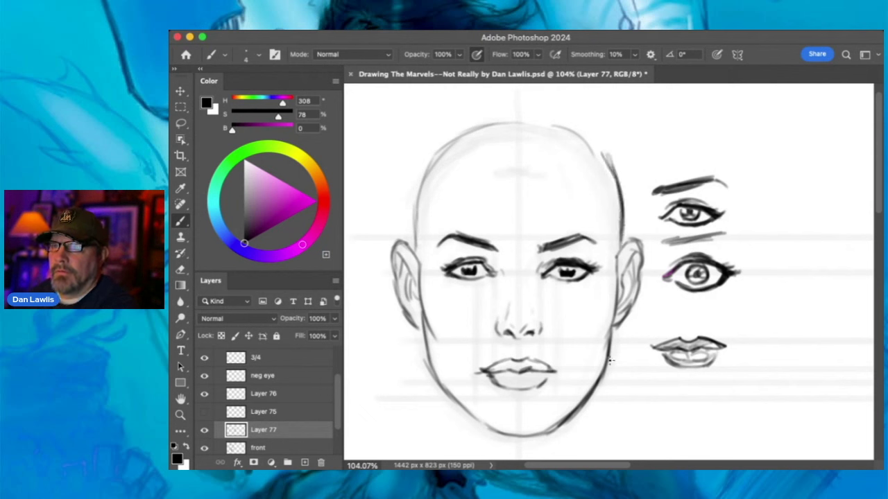
pyautogui.moveTo(609, 330); pyautogui.dragTo(606, 354)
pyautogui.moveTo(616, 312); pyautogui.dragTo(607, 337)
pyautogui.moveTo(631, 270)
pyautogui.mouseDown()
pyautogui.moveTo(623, 286)
pyautogui.moveTo(624, 255)
pyautogui.moveTo(623, 271)
pyautogui.mouseUp()
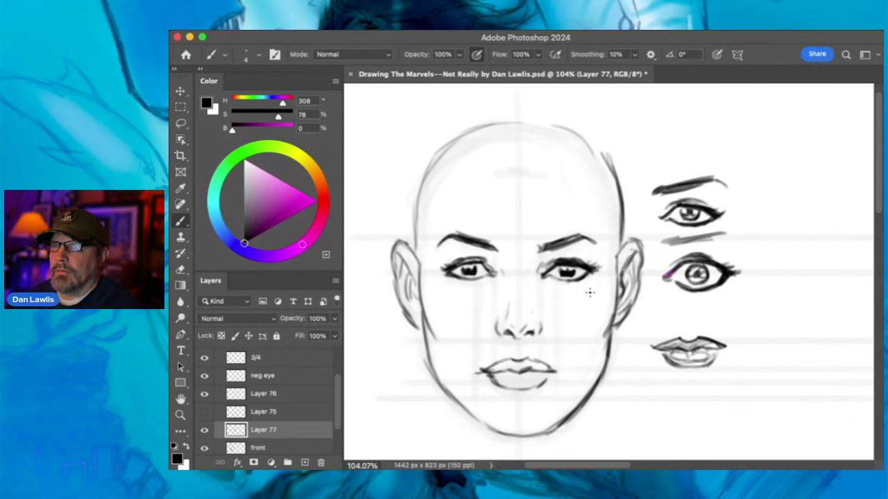
# - Darken and thicken the right eyebrow of the face, and trim its outer end with the Eraser
pyautogui.moveTo(575, 236); pyautogui.dragTo(548, 245)
pyautogui.moveTo(565, 238)
pyautogui.mouseDown()
pyautogui.moveTo(539, 249)
pyautogui.moveTo(573, 237)
pyautogui.mouseUp()
pyautogui.moveTo(566, 236); pyautogui.dragTo(587, 232)
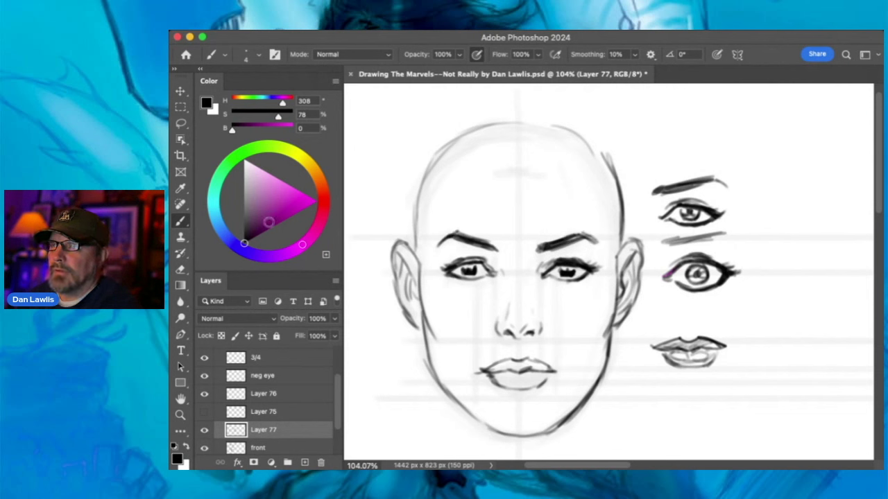
pyautogui.click(180, 270)
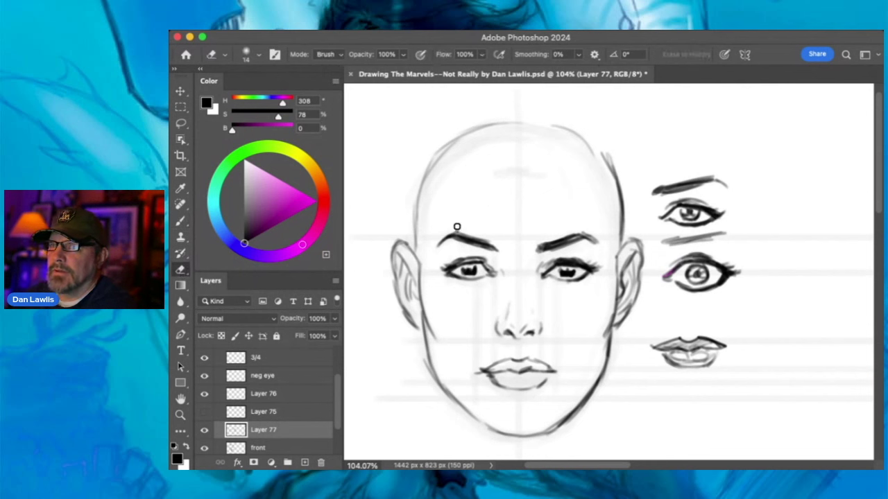
pyautogui.moveTo(594, 235); pyautogui.dragTo(599, 240)
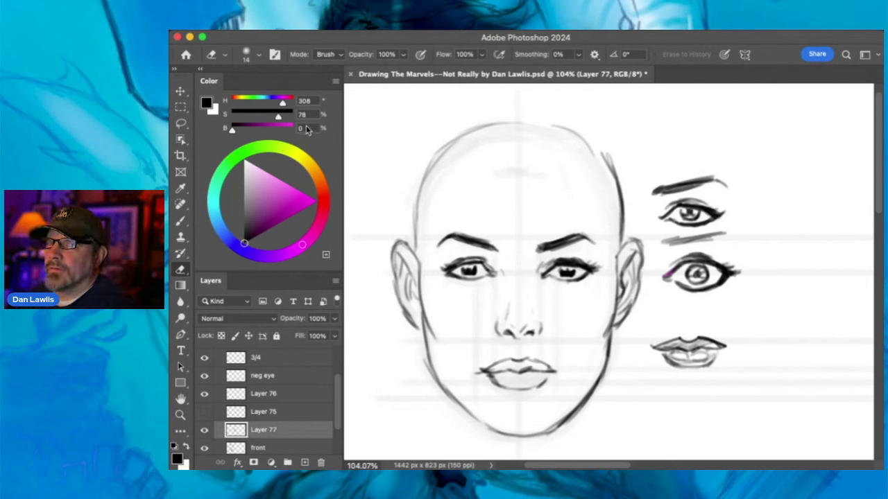
# - Flip the canvas horizontally to check the symmetry, and redraw the jaw and chin contour with darker brush strokes
pyautogui.hscroll(-5, 312, 131)
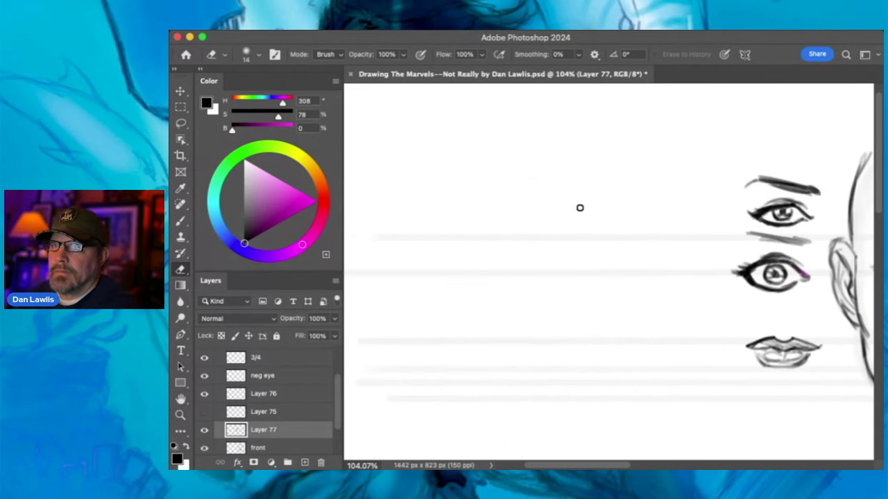
pyautogui.moveTo(716, 269); pyautogui.dragTo(684, 271)
pyautogui.hscroll(5, 685, 271)
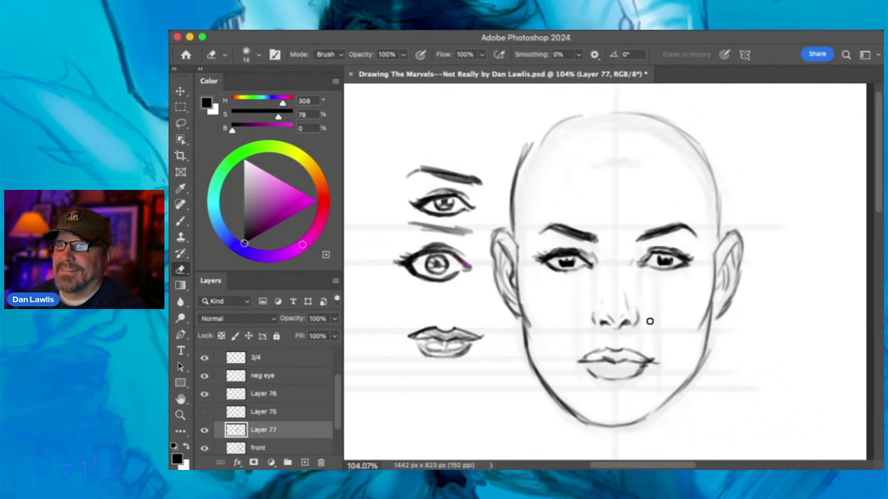
pyautogui.click(181, 221)
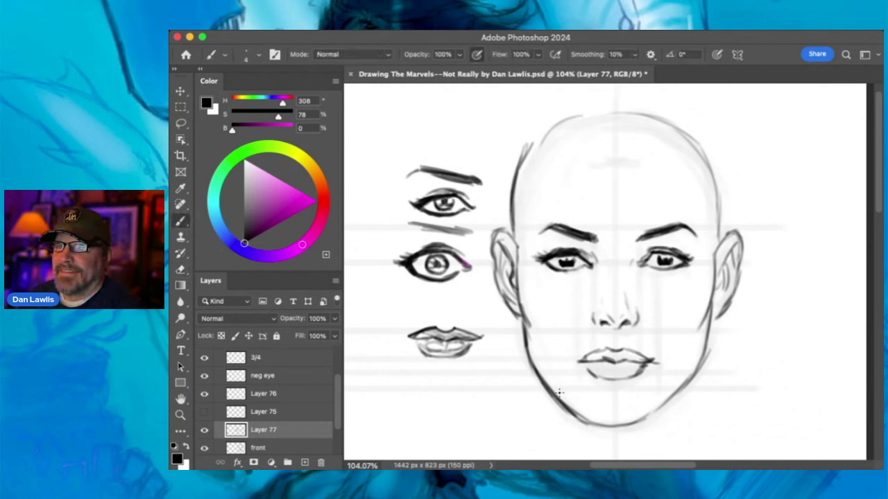
pyautogui.moveTo(536, 362)
pyautogui.mouseDown()
pyautogui.moveTo(586, 415)
pyautogui.moveTo(619, 425)
pyautogui.moveTo(597, 417)
pyautogui.moveTo(655, 414)
pyautogui.moveTo(690, 367)
pyautogui.mouseUp()
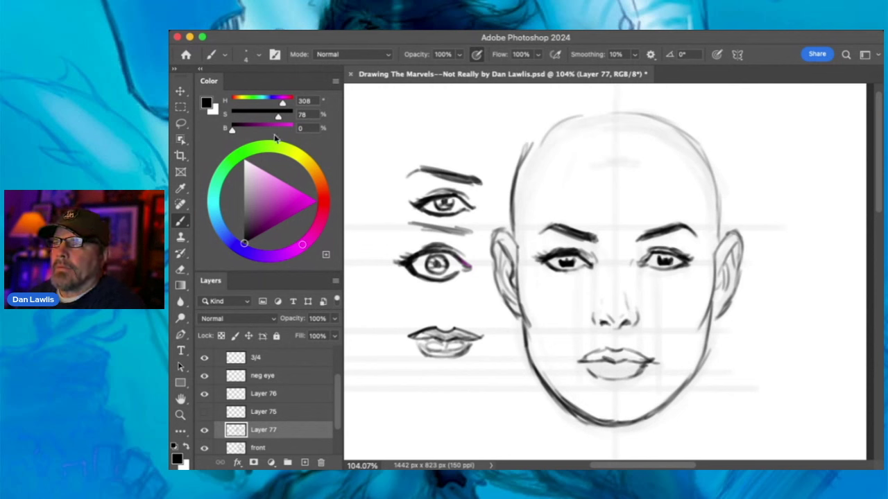
# - Lasso the right eye and eyebrow in the flipped view, stretch them toward the nose to about 108% width and 103% height, and deselect
pyautogui.click(181, 122)
pyautogui.moveTo(576, 211)
pyautogui.mouseDown()
pyautogui.moveTo(534, 233)
pyautogui.moveTo(523, 265)
pyautogui.moveTo(559, 288)
pyautogui.moveTo(586, 288)
pyautogui.moveTo(613, 270)
pyautogui.moveTo(620, 249)
pyautogui.mouseUp()
pyautogui.moveTo(663, 211)
pyautogui.mouseDown()
pyautogui.moveTo(626, 234)
pyautogui.moveTo(654, 291)
pyautogui.moveTo(708, 280)
pyautogui.moveTo(710, 234)
pyautogui.moveTo(627, 231)
pyautogui.mouseUp()
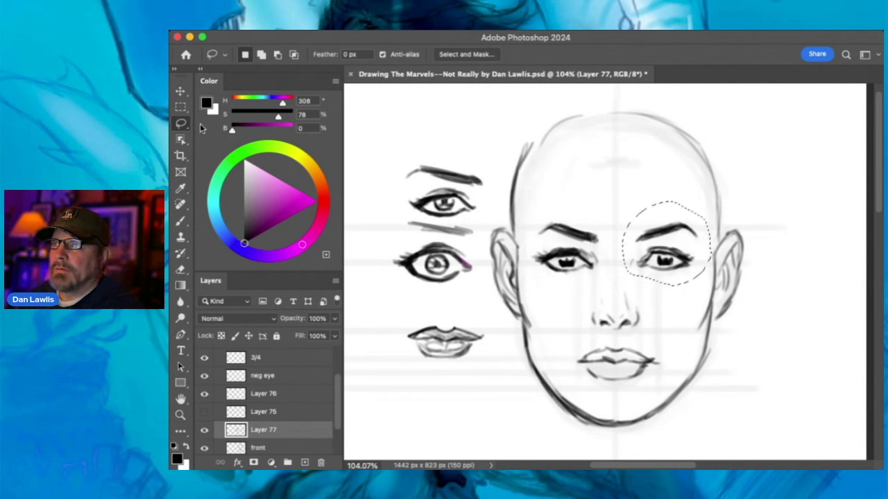
pyautogui.press('v')
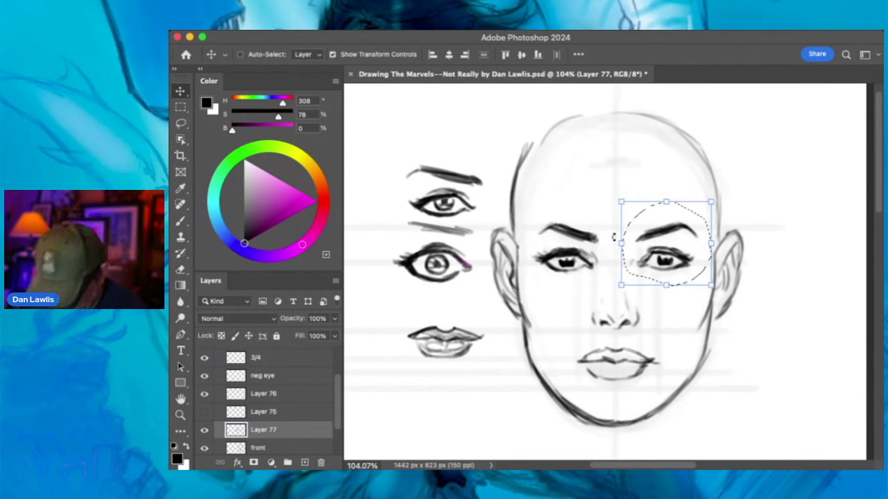
pyautogui.press('super')
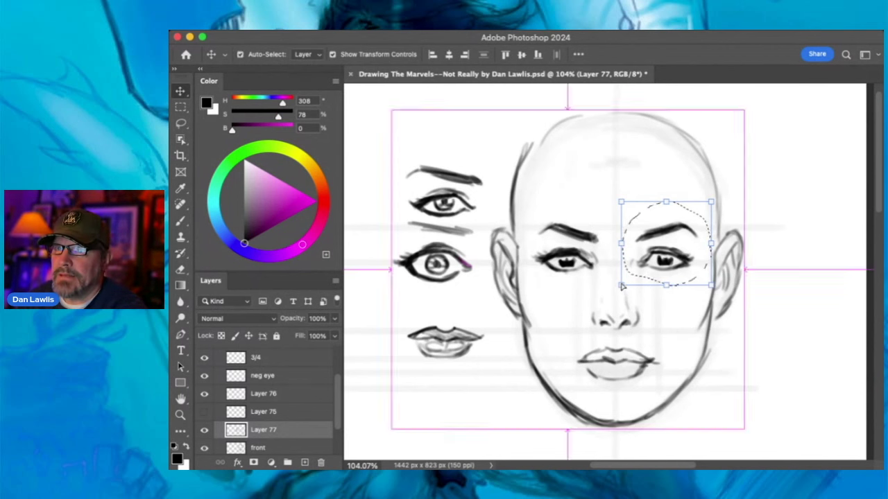
pyautogui.moveTo(622, 287); pyautogui.dragTo(617, 289)
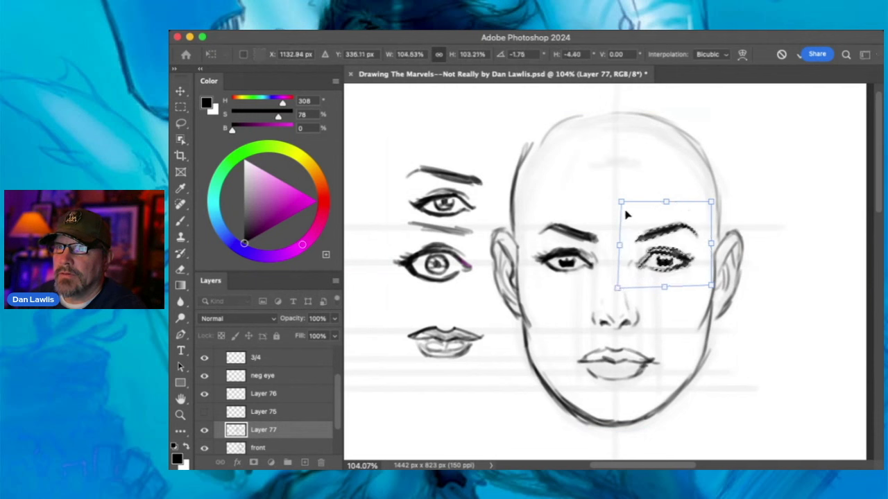
pyautogui.moveTo(620, 248); pyautogui.dragTo(618, 247)
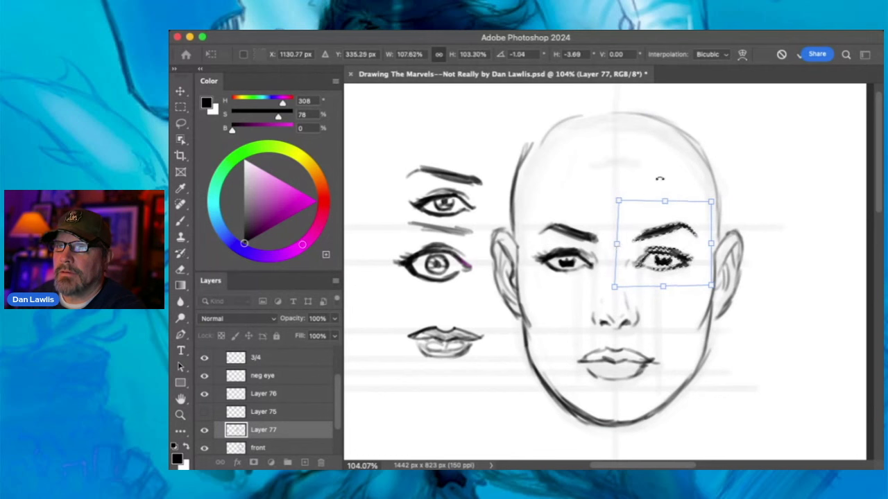
pyautogui.click(180, 91)
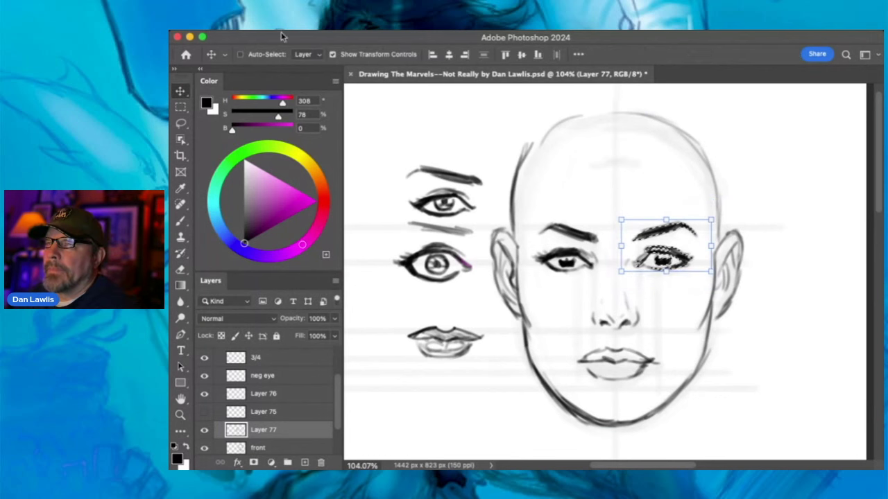
pyautogui.hotkey('ctrl', 'd')
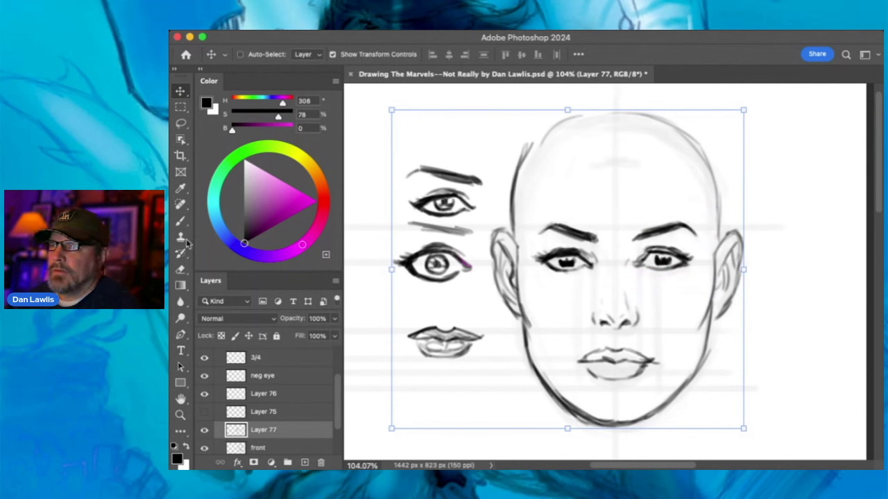
# - Erase the excess thickness along the jaw and chin line, and flip the canvas back to its original orientation
pyautogui.click(180, 270)
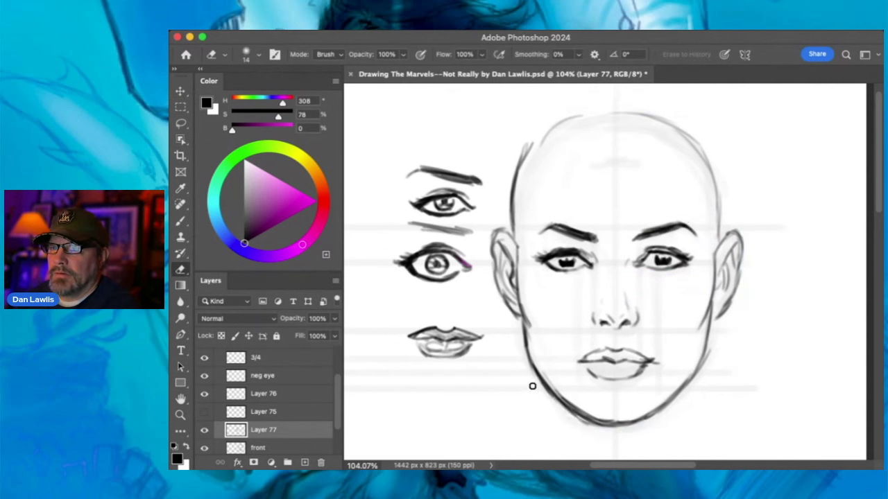
pyautogui.moveTo(537, 385)
pyautogui.mouseDown()
pyautogui.moveTo(589, 426)
pyautogui.moveTo(579, 422)
pyautogui.moveTo(614, 426)
pyautogui.mouseUp()
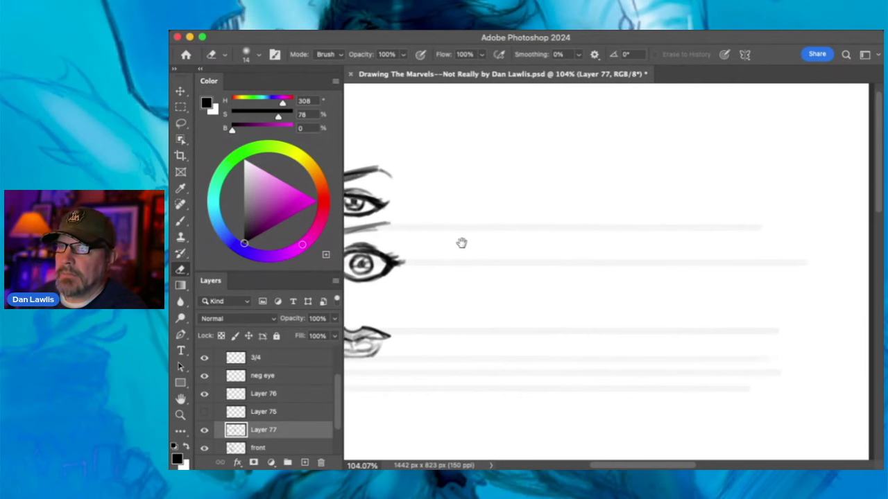
pyautogui.hscroll(-5, 462, 243)
pyautogui.moveTo(601, 197)
pyautogui.mouseDown()
pyautogui.moveTo(780, 198)
pyautogui.moveTo(664, 196)
pyautogui.mouseUp()
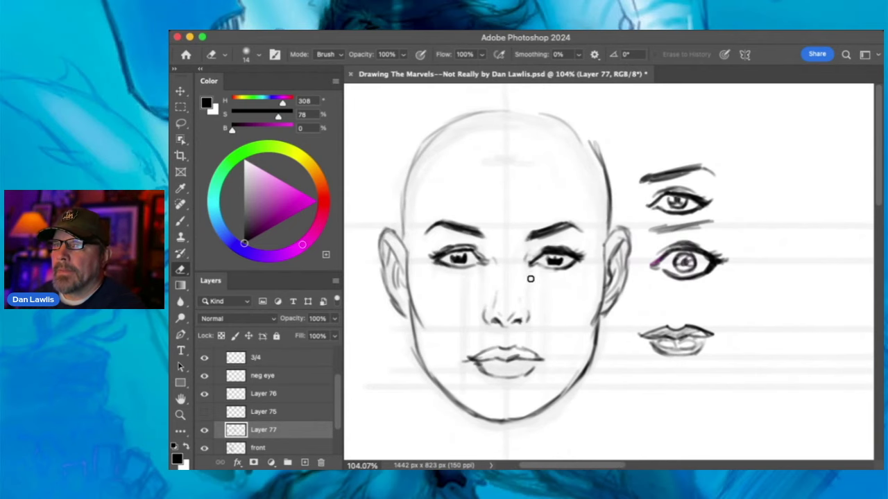
# - Lasso the example eyes and lips, cut and paste them onto their own layer, and hide that layer
pyautogui.click(180, 415)
pyautogui.moveTo(537, 250)
pyautogui.mouseDown()
pyautogui.moveTo(507, 267)
pyautogui.moveTo(592, 237)
pyautogui.mouseUp()
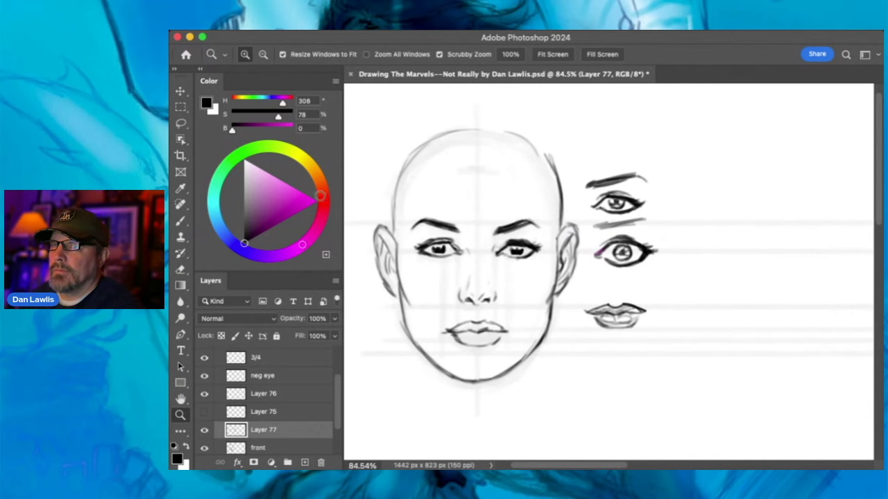
pyautogui.click(180, 122)
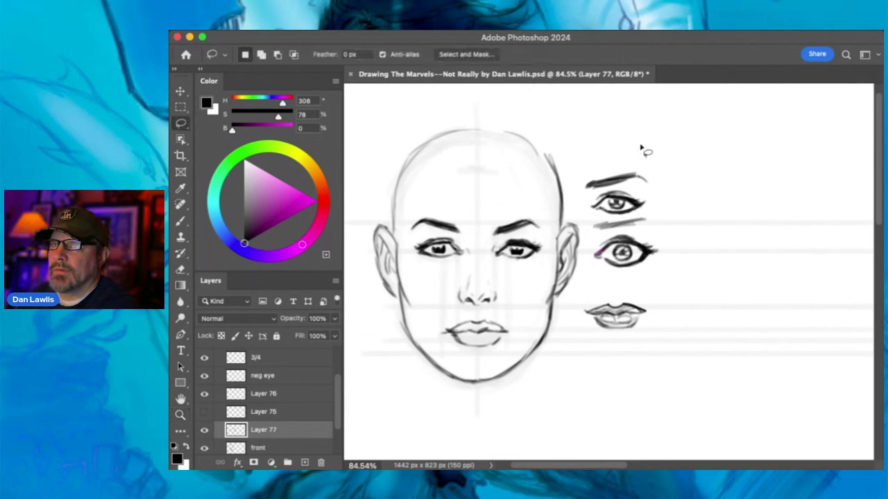
pyautogui.moveTo(614, 158)
pyautogui.mouseDown()
pyautogui.moveTo(580, 208)
pyautogui.moveTo(586, 265)
pyautogui.moveTo(575, 301)
pyautogui.moveTo(588, 363)
pyautogui.moveTo(695, 298)
pyautogui.moveTo(645, 164)
pyautogui.mouseUp()
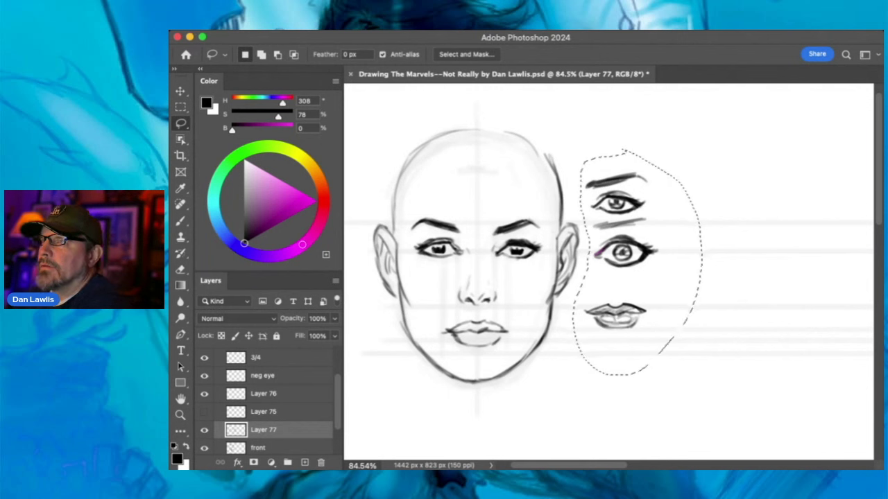
pyautogui.hotkey('ctrl', 'x')
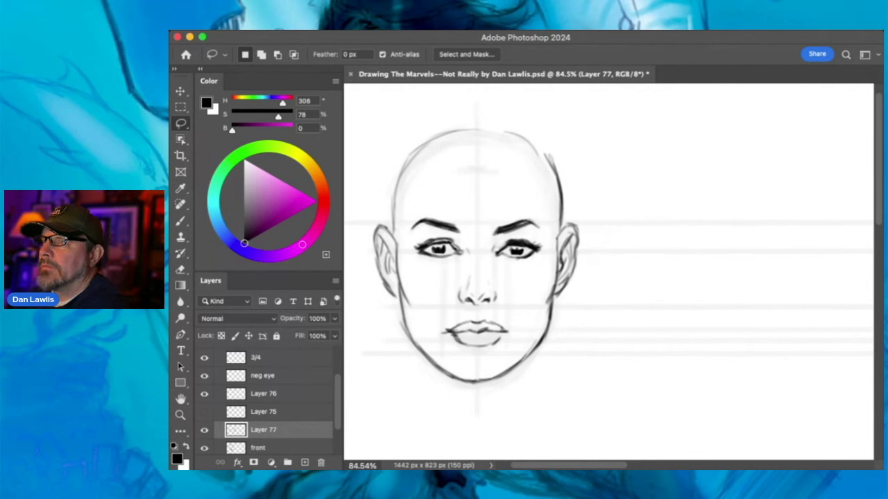
pyautogui.hotkey('ctrl', 'v')
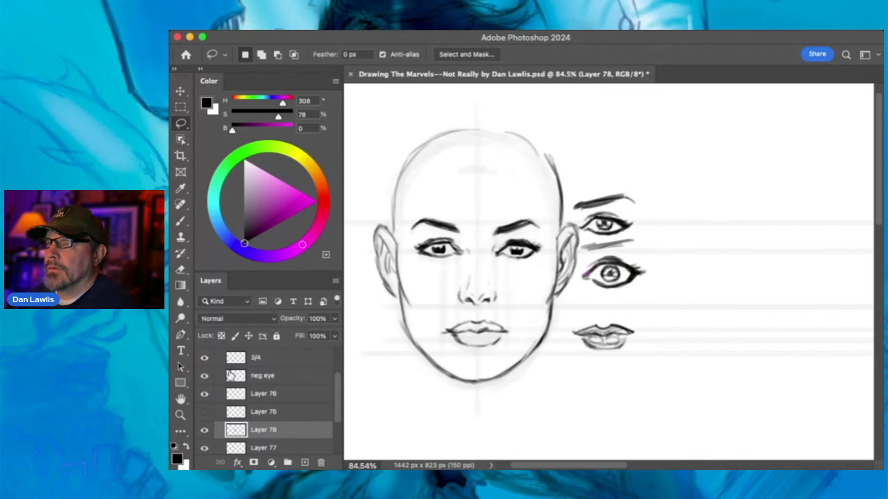
pyautogui.click(205, 431)
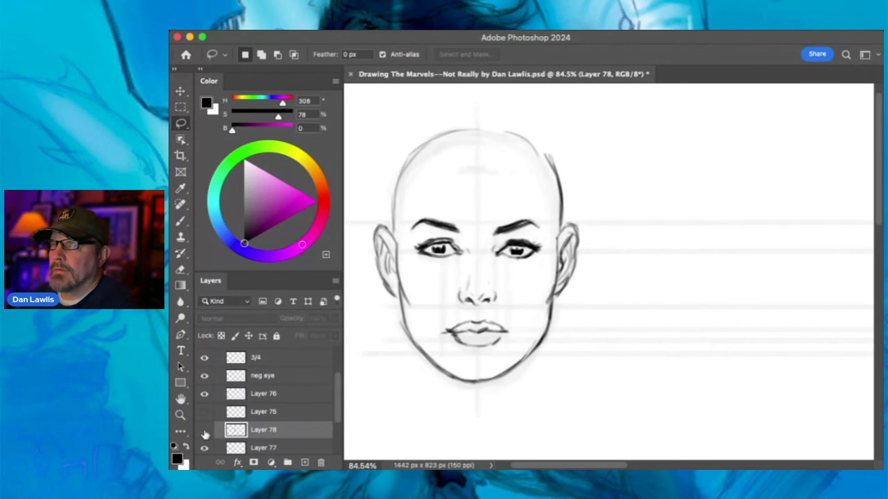
# - On Layer 76, sketch swept hair strands from the forehead down the left side, with a high outer hair contour over the skull
pyautogui.click(274, 394)
pyautogui.click(180, 221)
pyautogui.moveTo(452, 199); pyautogui.dragTo(562, 216)
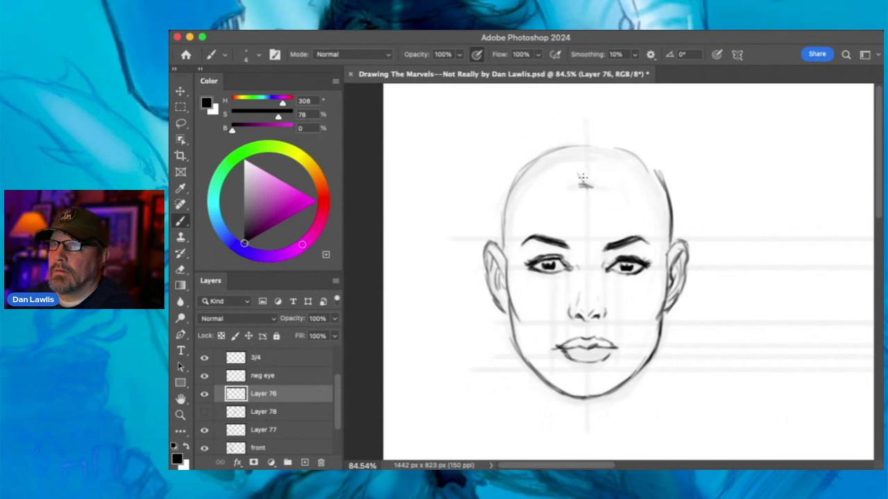
pyautogui.moveTo(574, 164); pyautogui.dragTo(520, 182)
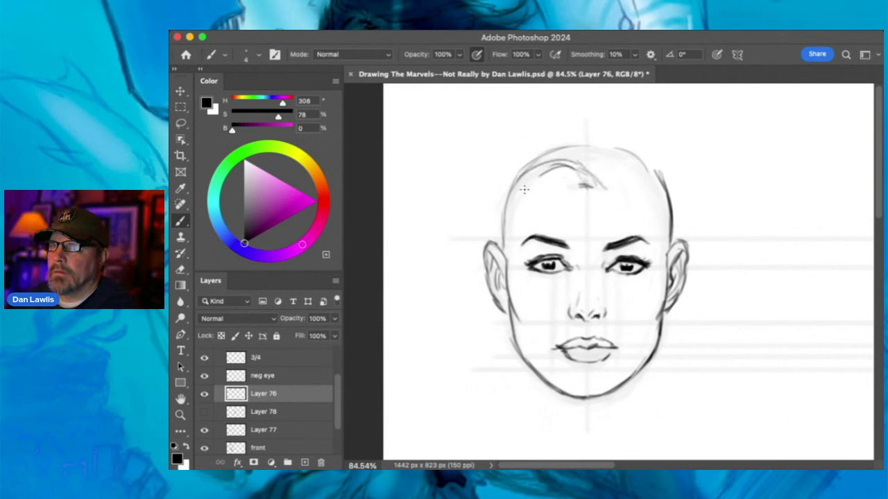
pyautogui.moveTo(571, 167)
pyautogui.mouseDown()
pyautogui.moveTo(510, 371)
pyautogui.moveTo(495, 383)
pyautogui.moveTo(522, 346)
pyautogui.moveTo(517, 168)
pyautogui.moveTo(504, 316)
pyautogui.moveTo(488, 372)
pyautogui.moveTo(454, 368)
pyautogui.moveTo(489, 390)
pyautogui.moveTo(472, 303)
pyautogui.mouseUp()
pyautogui.moveTo(469, 335); pyautogui.dragTo(466, 227)
pyautogui.moveTo(459, 261)
pyautogui.mouseDown()
pyautogui.moveTo(524, 129)
pyautogui.moveTo(597, 118)
pyautogui.mouseUp()
pyautogui.moveTo(527, 127); pyautogui.dragTo(616, 114)
pyautogui.moveTo(614, 107); pyautogui.dragTo(622, 119)
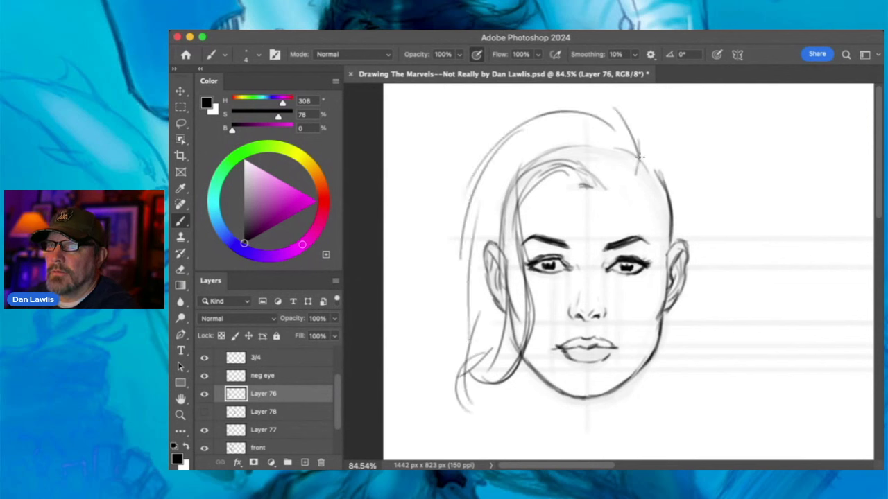
# - Reinforce the outer hair contour on the left, add loose curls beside the jaw, and draw a neck line below the jaw
pyautogui.moveTo(639, 158)
pyautogui.mouseDown()
pyautogui.moveTo(577, 117)
pyautogui.moveTo(469, 179)
pyautogui.moveTo(449, 275)
pyautogui.moveTo(458, 326)
pyautogui.mouseUp()
pyautogui.moveTo(470, 184)
pyautogui.mouseDown()
pyautogui.moveTo(468, 314)
pyautogui.moveTo(442, 392)
pyautogui.mouseUp()
pyautogui.moveTo(478, 326); pyautogui.dragTo(450, 349)
pyautogui.moveTo(498, 377); pyautogui.dragTo(487, 427)
pyautogui.moveTo(512, 405); pyautogui.dragTo(463, 423)
pyautogui.moveTo(519, 387); pyautogui.dragTo(508, 418)
pyautogui.moveTo(521, 359); pyautogui.dragTo(512, 403)
pyautogui.moveTo(525, 364); pyautogui.dragTo(535, 420)
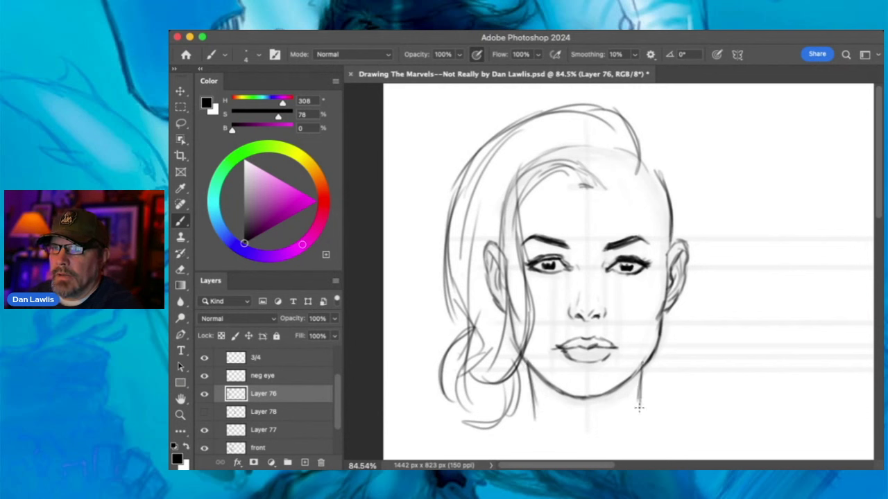
pyautogui.moveTo(660, 342); pyautogui.dragTo(650, 406)
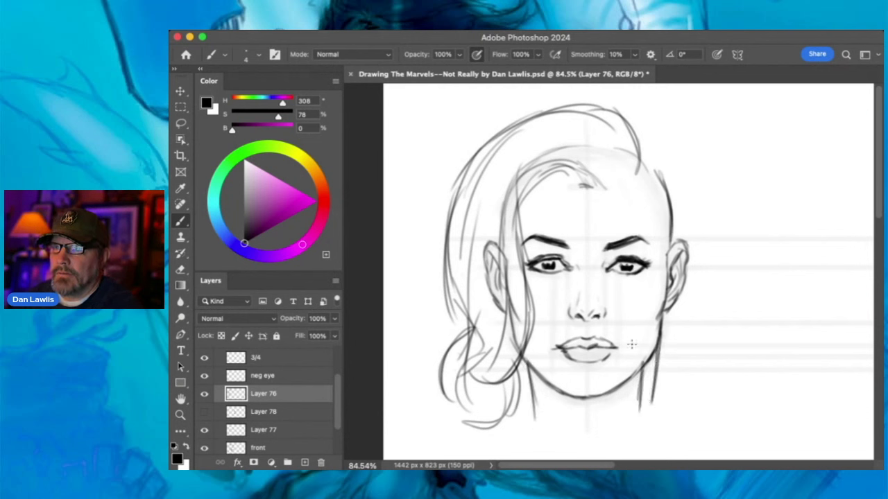
pyautogui.click(181, 269)
pyautogui.moveTo(660, 352); pyautogui.dragTo(663, 344)
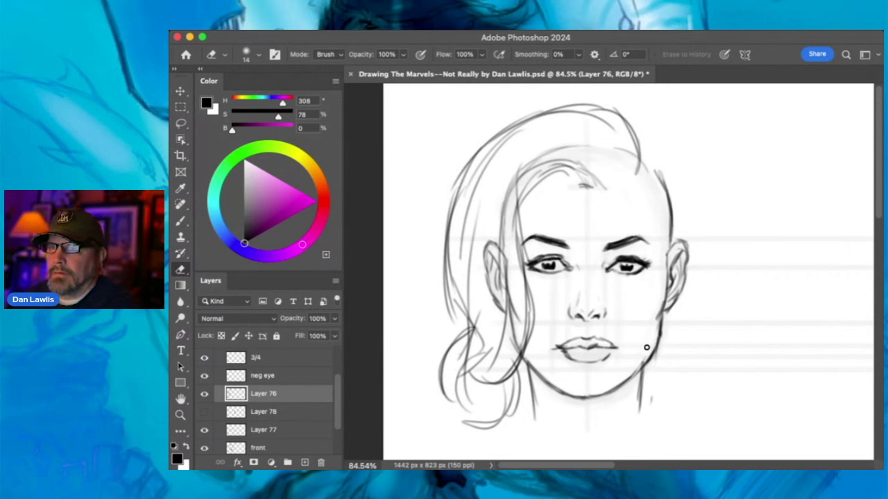
pyautogui.click(181, 220)
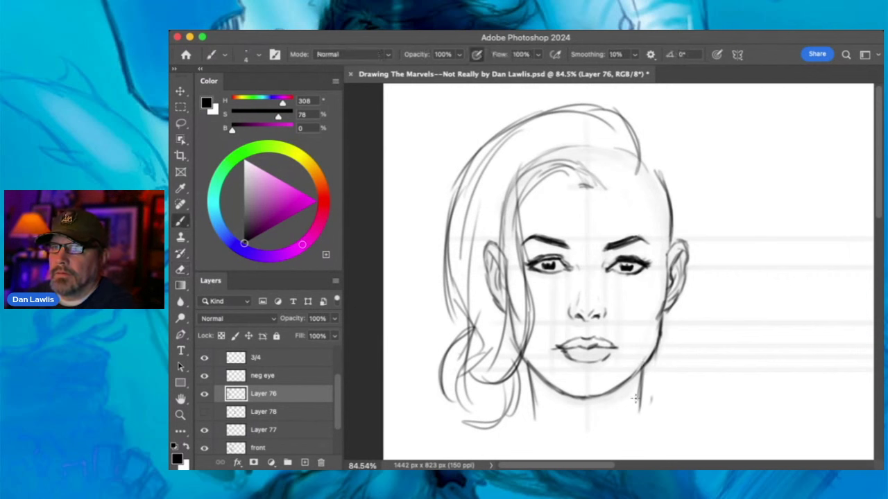
pyautogui.moveTo(634, 378); pyautogui.dragTo(627, 421)
pyautogui.moveTo(536, 376); pyautogui.dragTo(536, 419)
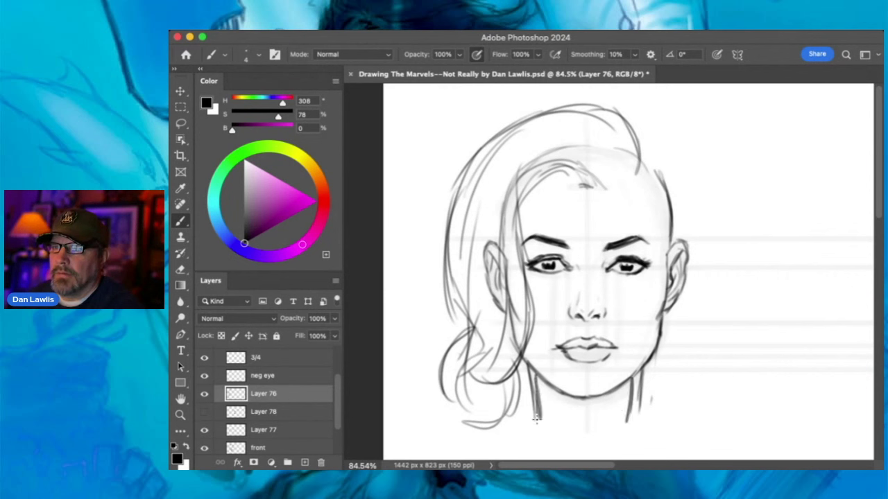
# - Erase the neck lines below the jaw and redraw both sides of the neck, with short throat lines between them
pyautogui.click(181, 270)
pyautogui.moveTo(630, 393)
pyautogui.mouseDown()
pyautogui.moveTo(628, 417)
pyautogui.moveTo(643, 368)
pyautogui.mouseUp()
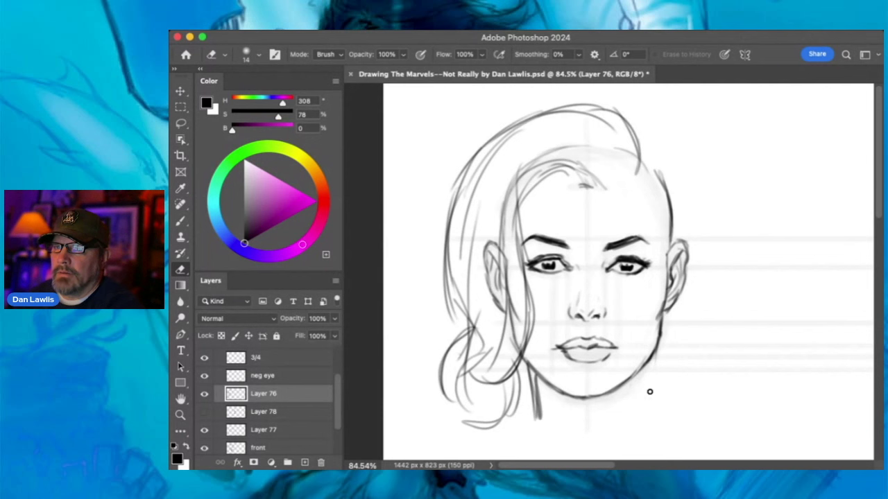
pyautogui.moveTo(537, 379); pyautogui.dragTo(532, 399)
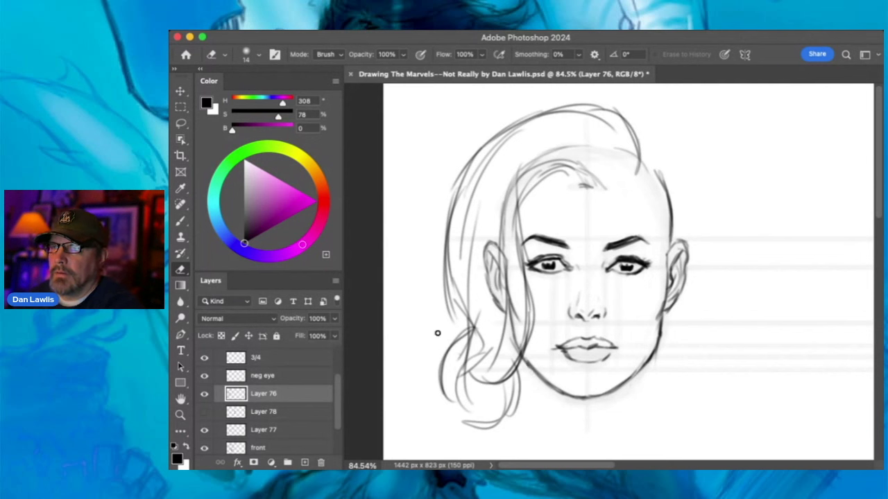
pyautogui.click(181, 221)
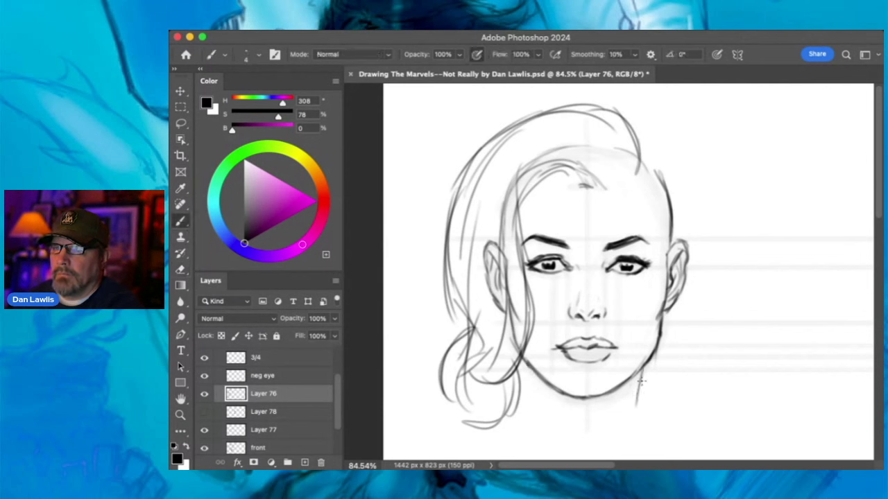
pyautogui.moveTo(530, 357); pyautogui.dragTo(538, 436)
pyautogui.moveTo(642, 371); pyautogui.dragTo(633, 427)
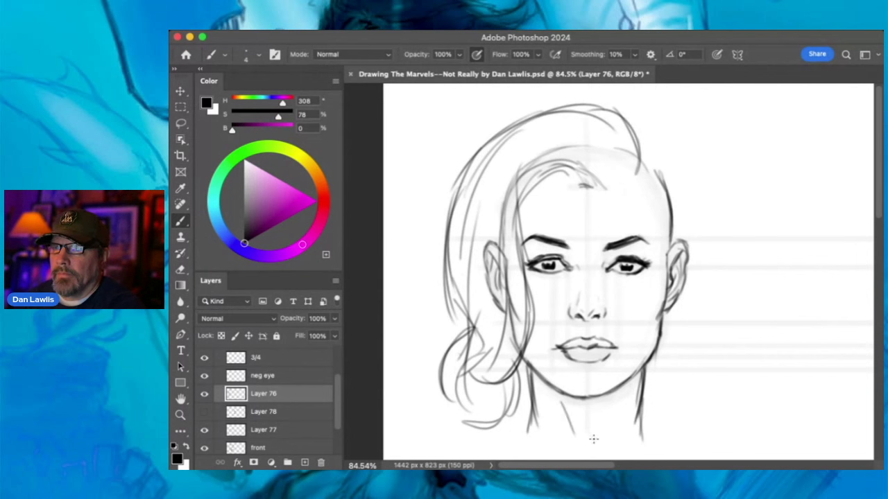
# - Sketch hair strands from the right temple past the ear, ending in loose curls beside the jaw and neck
pyautogui.moveTo(616, 185)
pyautogui.mouseDown()
pyautogui.moveTo(667, 199)
pyautogui.moveTo(670, 232)
pyautogui.mouseUp()
pyautogui.moveTo(674, 196); pyautogui.dragTo(683, 246)
pyautogui.moveTo(646, 193); pyautogui.dragTo(666, 254)
pyautogui.moveTo(685, 283); pyautogui.dragTo(684, 360)
pyautogui.moveTo(669, 326); pyautogui.dragTo(674, 399)
pyautogui.moveTo(668, 346); pyautogui.dragTo(676, 399)
pyautogui.moveTo(683, 312); pyautogui.dragTo(695, 389)
pyautogui.moveTo(683, 333); pyautogui.dragTo(715, 427)
pyautogui.moveTo(694, 368); pyautogui.dragTo(654, 421)
pyautogui.moveTo(690, 326); pyautogui.dragTo(706, 397)
# - Draw the outer hair contour on the right side and carry it over the parting and the crown
pyautogui.moveTo(719, 360)
pyautogui.mouseDown()
pyautogui.moveTo(732, 291)
pyautogui.moveTo(702, 150)
pyautogui.moveTo(727, 196)
pyautogui.mouseUp()
pyautogui.moveTo(657, 125)
pyautogui.mouseDown()
pyautogui.moveTo(684, 142)
pyautogui.moveTo(688, 178)
pyautogui.mouseUp()
pyautogui.moveTo(613, 151); pyautogui.dragTo(652, 129)
pyautogui.moveTo(557, 174)
pyautogui.mouseDown()
pyautogui.moveTo(516, 247)
pyautogui.moveTo(570, 164)
pyautogui.mouseUp()
pyautogui.moveTo(527, 125); pyautogui.dragTo(603, 96)
pyautogui.moveTo(591, 94); pyautogui.dragTo(626, 117)
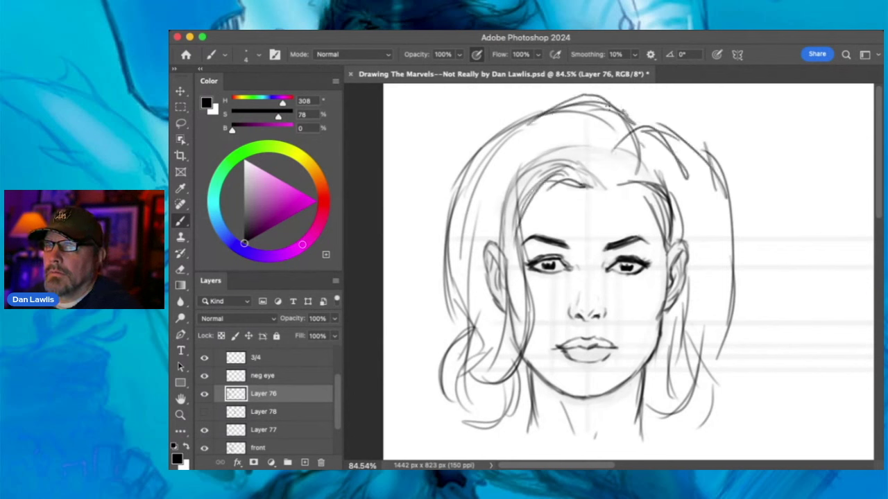
# - Reinforce and widen the outer hair contour on the left, and add long loose strands down the right side
pyautogui.moveTo(566, 99); pyautogui.dragTo(486, 146)
pyautogui.moveTo(541, 107)
pyautogui.mouseDown()
pyautogui.moveTo(449, 192)
pyautogui.moveTo(449, 313)
pyautogui.mouseUp()
pyautogui.moveTo(473, 210)
pyautogui.mouseDown()
pyautogui.moveTo(439, 282)
pyautogui.moveTo(436, 354)
pyautogui.mouseUp()
pyautogui.moveTo(437, 250); pyautogui.dragTo(466, 365)
pyautogui.moveTo(684, 224); pyautogui.dragTo(713, 380)
pyautogui.moveTo(692, 203); pyautogui.dragTo(721, 377)
pyautogui.moveTo(717, 301)
pyautogui.mouseDown()
pyautogui.moveTo(737, 360)
pyautogui.moveTo(732, 392)
pyautogui.mouseUp()
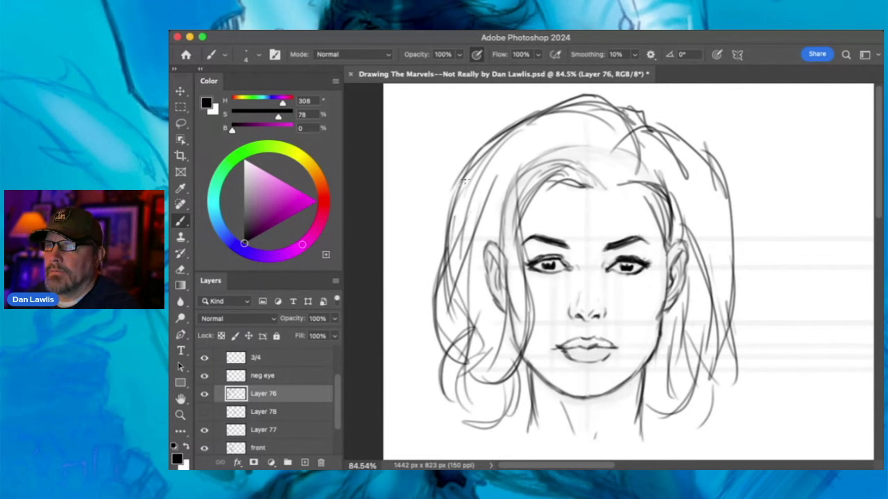
pyautogui.moveTo(492, 146); pyautogui.dragTo(454, 215)
pyautogui.moveTo(485, 154); pyautogui.dragTo(449, 247)
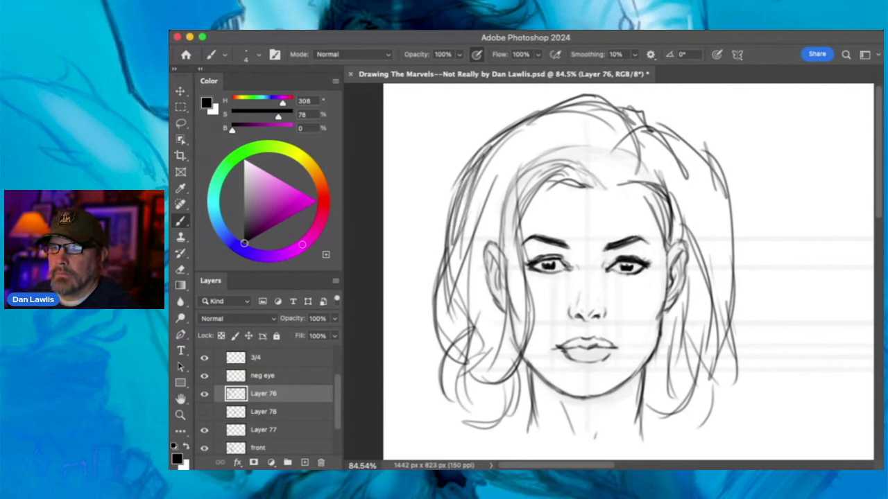
pyautogui.moveTo(713, 385); pyautogui.dragTo(685, 424)
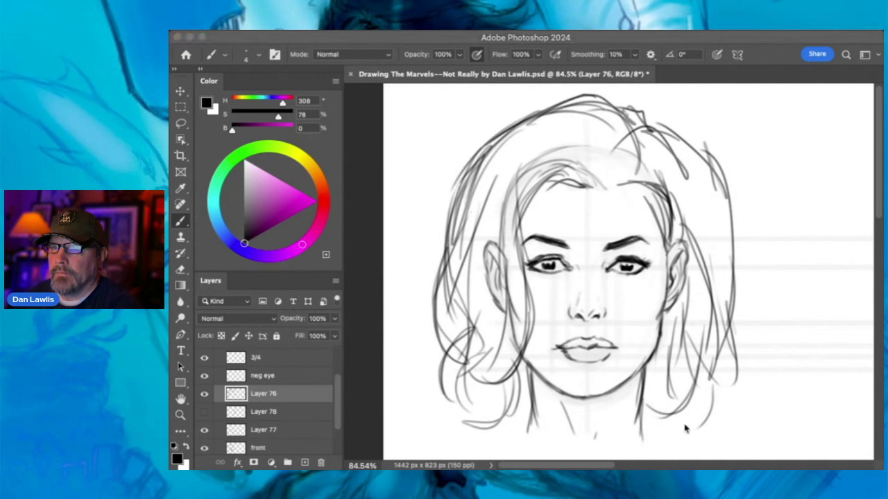
pyautogui.click(691, 437)
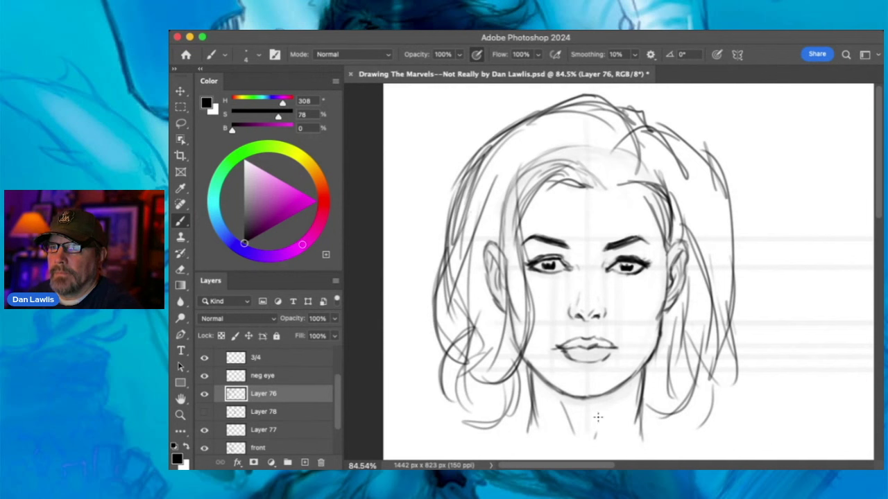
# - Block in the hair with black using a size 60 brush, and darken the hairline and flicked ends at size 13
pyautogui.moveTo(564, 138); pyautogui.dragTo(516, 145)
pyautogui.moveTo(486, 184)
pyautogui.mouseDown()
pyautogui.moveTo(505, 291)
pyautogui.moveTo(475, 264)
pyautogui.moveTo(506, 325)
pyautogui.moveTo(466, 368)
pyautogui.moveTo(499, 409)
pyautogui.mouseUp()
pyautogui.moveTo(614, 134)
pyautogui.mouseDown()
pyautogui.moveTo(600, 124)
pyautogui.moveTo(577, 154)
pyautogui.moveTo(640, 138)
pyautogui.moveTo(684, 177)
pyautogui.moveTo(687, 225)
pyautogui.moveTo(676, 206)
pyautogui.moveTo(707, 273)
pyautogui.moveTo(680, 357)
pyautogui.moveTo(664, 371)
pyautogui.moveTo(707, 351)
pyautogui.moveTo(718, 360)
pyautogui.moveTo(666, 365)
pyautogui.moveTo(701, 238)
pyautogui.moveTo(670, 173)
pyautogui.moveTo(611, 163)
pyautogui.moveTo(610, 131)
pyautogui.moveTo(559, 123)
pyautogui.moveTo(481, 196)
pyautogui.moveTo(507, 199)
pyautogui.moveTo(529, 174)
pyautogui.moveTo(581, 171)
pyautogui.moveTo(489, 184)
pyautogui.moveTo(462, 296)
pyautogui.moveTo(484, 323)
pyautogui.moveTo(509, 298)
pyautogui.moveTo(468, 361)
pyautogui.moveTo(498, 381)
pyautogui.moveTo(451, 371)
pyautogui.moveTo(441, 359)
pyautogui.mouseUp()
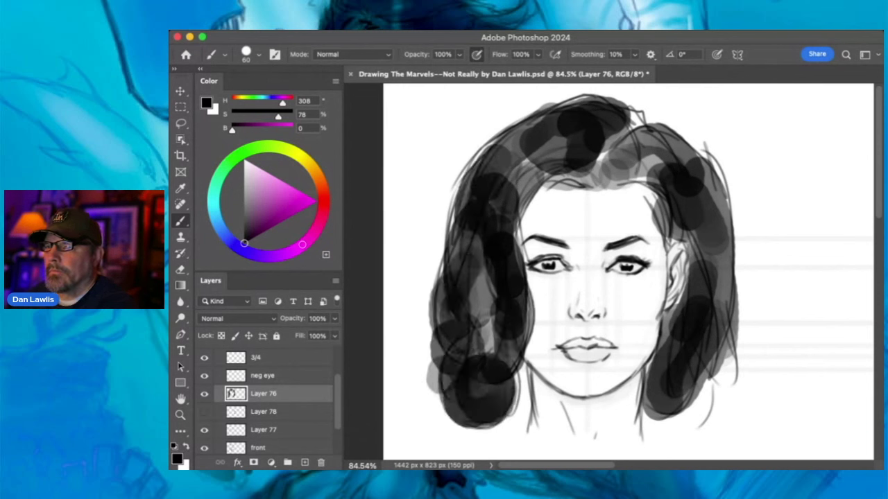
pyautogui.moveTo(560, 179)
pyautogui.mouseDown()
pyautogui.moveTo(543, 184)
pyautogui.moveTo(556, 168)
pyautogui.moveTo(530, 169)
pyautogui.moveTo(540, 133)
pyautogui.moveTo(582, 101)
pyautogui.moveTo(627, 116)
pyautogui.moveTo(604, 154)
pyautogui.moveTo(628, 180)
pyautogui.moveTo(664, 192)
pyautogui.moveTo(606, 173)
pyautogui.moveTo(616, 176)
pyautogui.moveTo(671, 138)
pyautogui.moveTo(586, 177)
pyautogui.moveTo(565, 175)
pyautogui.moveTo(513, 238)
pyautogui.moveTo(525, 345)
pyautogui.moveTo(527, 293)
pyautogui.moveTo(505, 348)
pyautogui.mouseUp()
pyautogui.moveTo(659, 197)
pyautogui.mouseDown()
pyautogui.moveTo(652, 182)
pyautogui.moveTo(689, 233)
pyautogui.moveTo(696, 268)
pyautogui.moveTo(648, 372)
pyautogui.moveTo(698, 416)
pyautogui.moveTo(714, 389)
pyautogui.moveTo(728, 384)
pyautogui.moveTo(719, 353)
pyautogui.moveTo(687, 360)
pyautogui.mouseUp()
pyautogui.moveTo(519, 371)
pyautogui.mouseDown()
pyautogui.moveTo(519, 426)
pyautogui.moveTo(427, 359)
pyautogui.moveTo(437, 326)
pyautogui.moveTo(411, 337)
pyautogui.moveTo(471, 201)
pyautogui.moveTo(437, 250)
pyautogui.moveTo(434, 324)
pyautogui.moveTo(409, 305)
pyautogui.mouseUp()
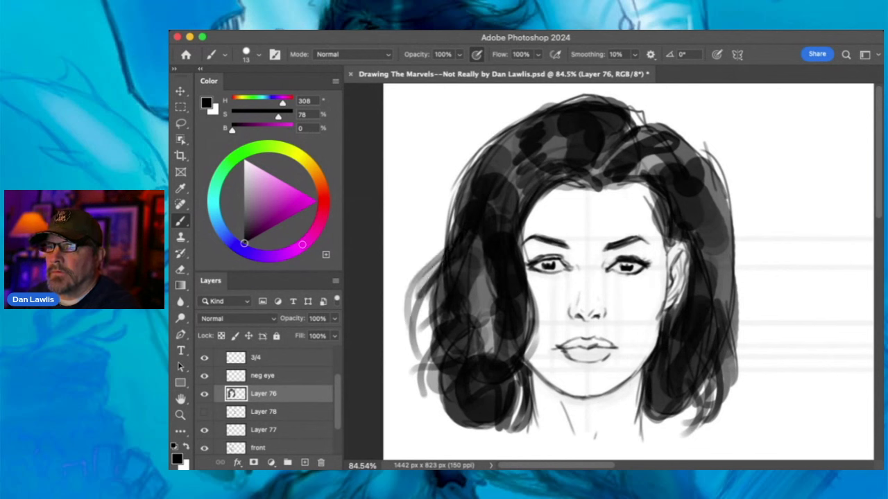
# - Add thin loose strands along the left outer edge, the forehead hairline and the right temple with a size 6 brush
pyautogui.moveTo(445, 254); pyautogui.dragTo(416, 366)
pyautogui.moveTo(566, 184)
pyautogui.mouseDown()
pyautogui.moveTo(526, 274)
pyautogui.moveTo(594, 181)
pyautogui.mouseUp()
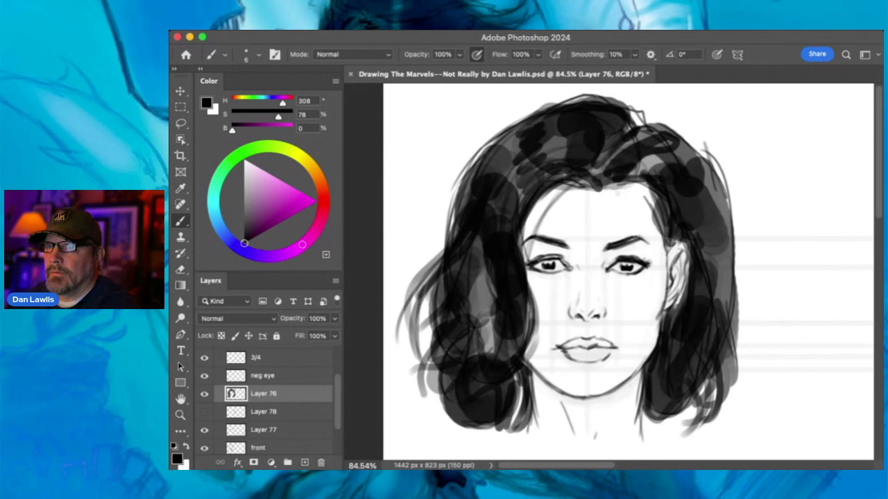
pyautogui.moveTo(632, 187); pyautogui.dragTo(687, 263)
pyautogui.moveTo(670, 211); pyautogui.dragTo(629, 180)
pyautogui.moveTo(443, 224); pyautogui.dragTo(413, 323)
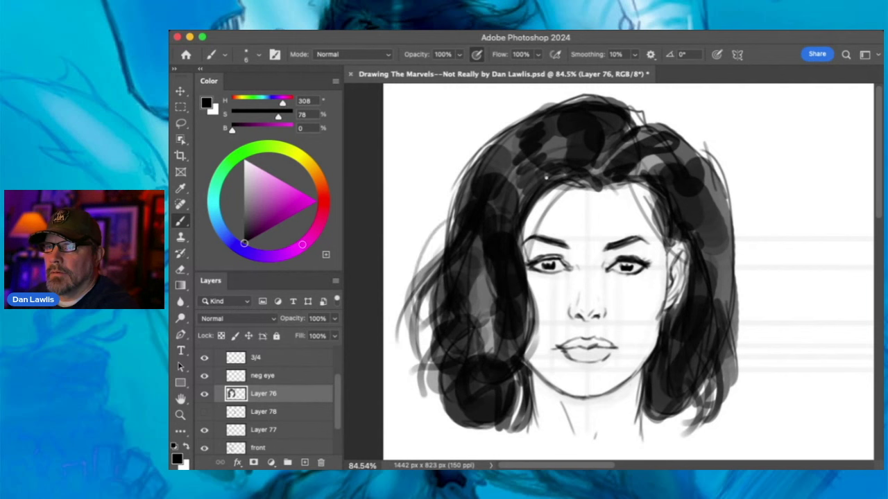
pyautogui.moveTo(724, 278); pyautogui.dragTo(706, 367)
pyautogui.moveTo(437, 246)
pyautogui.mouseDown()
pyautogui.moveTo(474, 154)
pyautogui.moveTo(441, 265)
pyautogui.mouseUp()
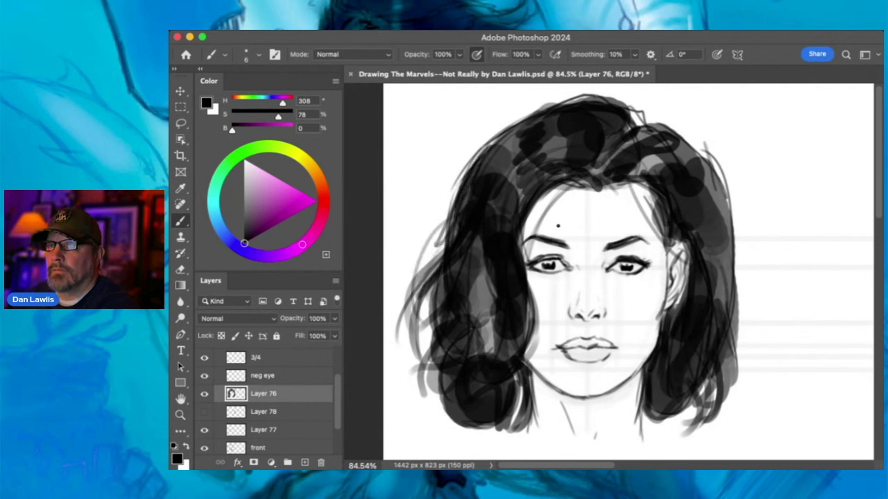
# - Sample a mid grey from the hair and paint a soft highlight on the crown with a size 60 brush
pyautogui.keyDown('alt'); pyautogui.click(553, 147); pyautogui.keyUp('alt')
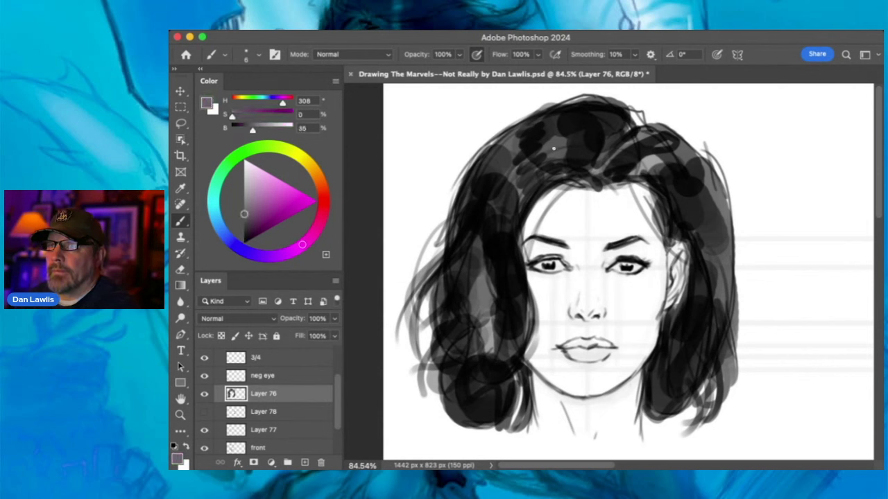
pyautogui.press(']')
pyautogui.press(']')
pyautogui.press(']')
pyautogui.press(']')
pyautogui.press(']')
pyautogui.press(']')
pyautogui.press(']')
pyautogui.press(']')
pyautogui.press(']')
pyautogui.moveTo(560, 153); pyautogui.dragTo(553, 155)
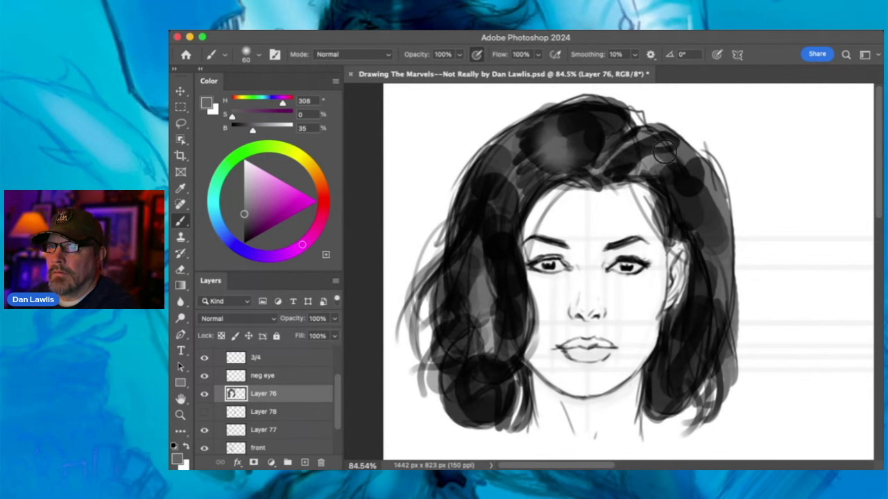
# - Paint grey highlights over the right fringe and both side masses of hair, finishing with a size 24 brush
pyautogui.moveTo(665, 152)
pyautogui.mouseDown()
pyautogui.moveTo(519, 192)
pyautogui.moveTo(490, 297)
pyautogui.moveTo(506, 335)
pyautogui.moveTo(500, 347)
pyautogui.mouseUp()
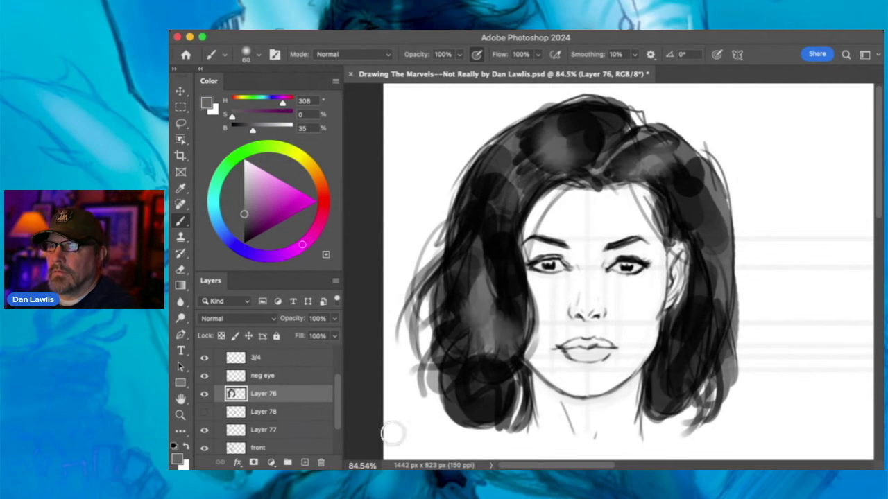
pyautogui.moveTo(482, 302)
pyautogui.mouseDown()
pyautogui.moveTo(472, 323)
pyautogui.moveTo(487, 372)
pyautogui.moveTo(476, 376)
pyautogui.mouseUp()
pyautogui.moveTo(671, 296)
pyautogui.mouseDown()
pyautogui.moveTo(691, 319)
pyautogui.moveTo(698, 366)
pyautogui.moveTo(709, 277)
pyautogui.mouseUp()
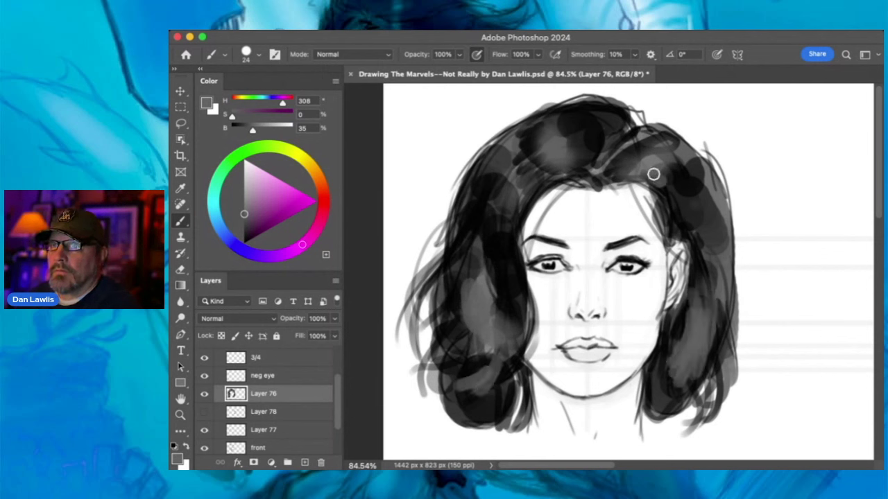
pyautogui.moveTo(574, 148)
pyautogui.mouseDown()
pyautogui.moveTo(601, 122)
pyautogui.moveTo(597, 143)
pyautogui.moveTo(531, 146)
pyautogui.moveTo(475, 246)
pyautogui.mouseUp()
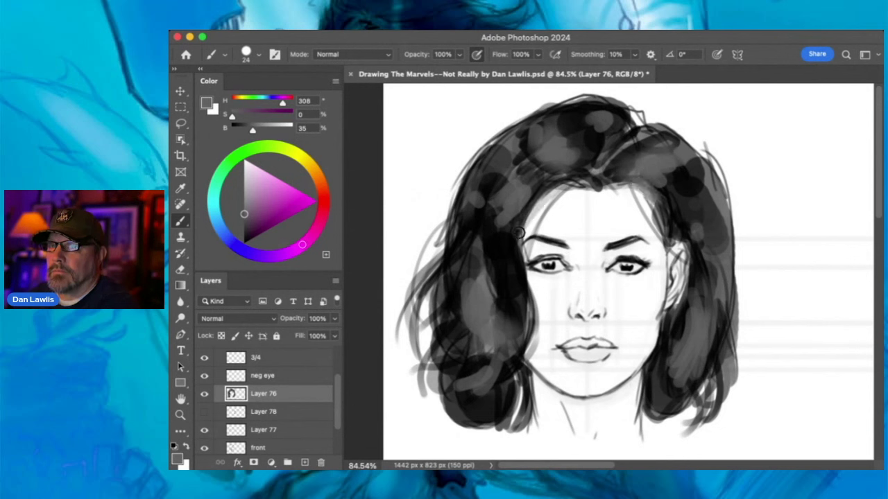
# - Sample near-black from the hair and shade the upper and lower lips on Layer 77 with a size 9 brush
pyautogui.keyDown('alt'); pyautogui.click(684, 213); pyautogui.keyUp('alt')
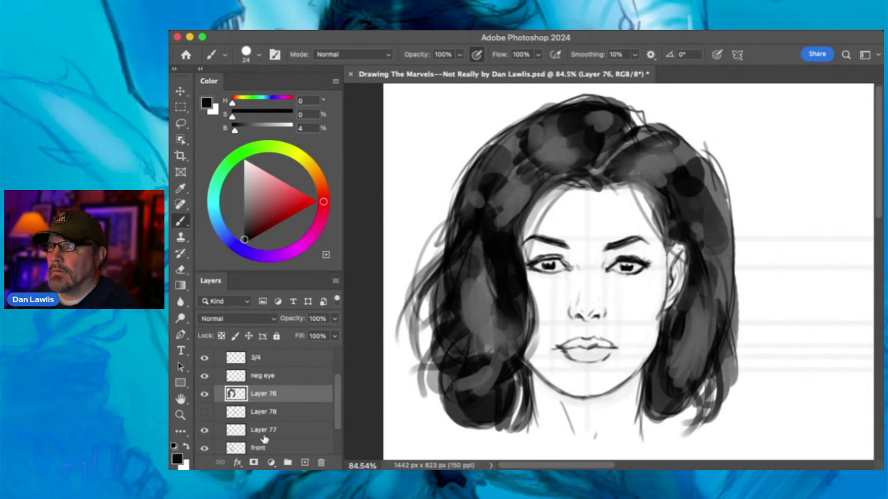
pyautogui.click(264, 432)
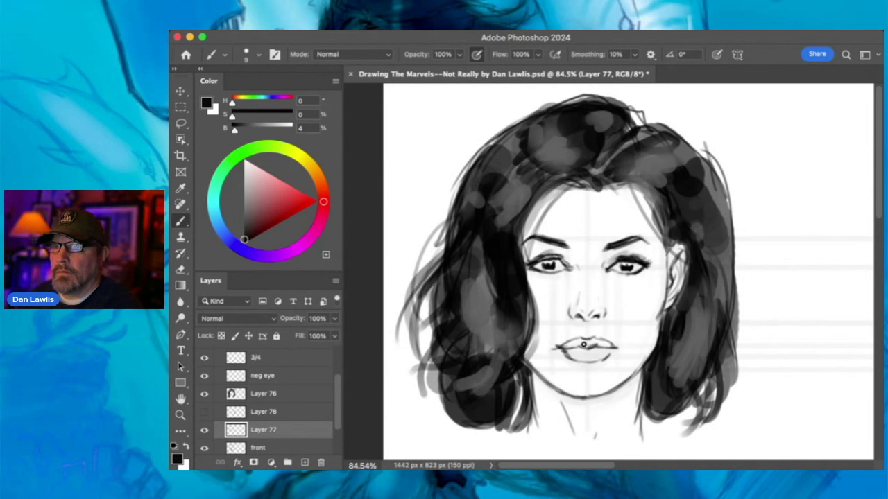
pyautogui.moveTo(563, 346)
pyautogui.mouseDown()
pyautogui.moveTo(586, 339)
pyautogui.moveTo(577, 345)
pyautogui.moveTo(609, 347)
pyautogui.moveTo(571, 350)
pyautogui.moveTo(595, 351)
pyautogui.moveTo(586, 359)
pyautogui.moveTo(605, 349)
pyautogui.mouseUp()
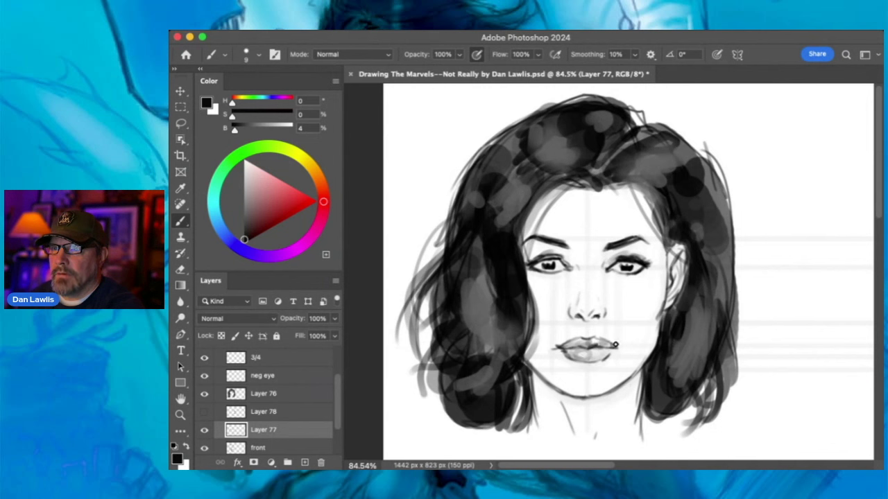
pyautogui.moveTo(603, 358); pyautogui.dragTo(612, 347)
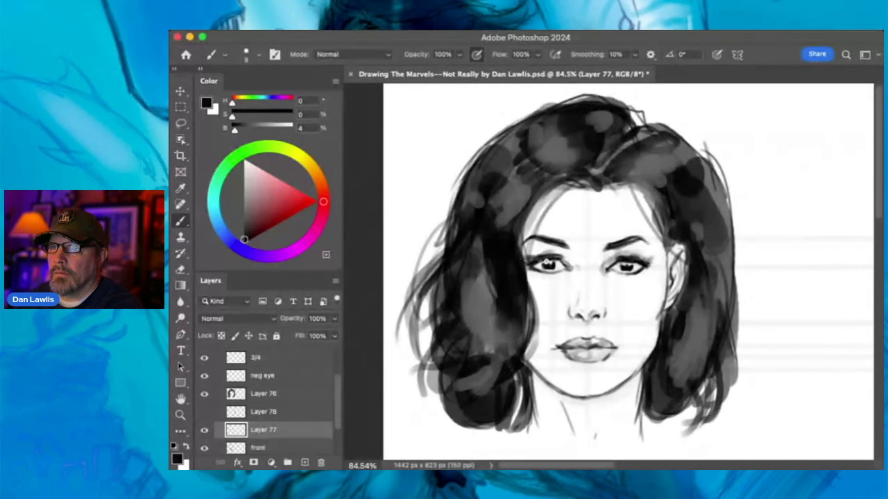
# - Shade the eyelids and outer corners of both eyes, and clean up around the right brow with the Eraser
pyautogui.moveTo(528, 262); pyautogui.dragTo(537, 270)
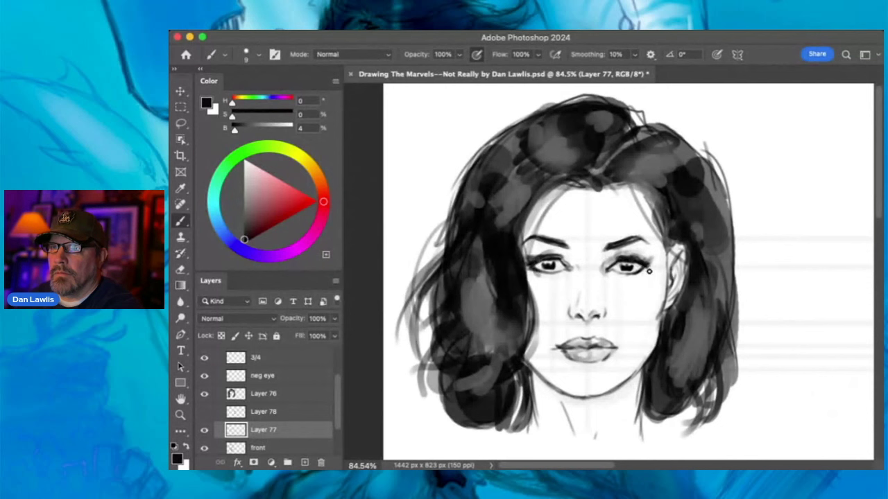
pyautogui.moveTo(647, 270); pyautogui.dragTo(655, 261)
pyautogui.click(180, 270)
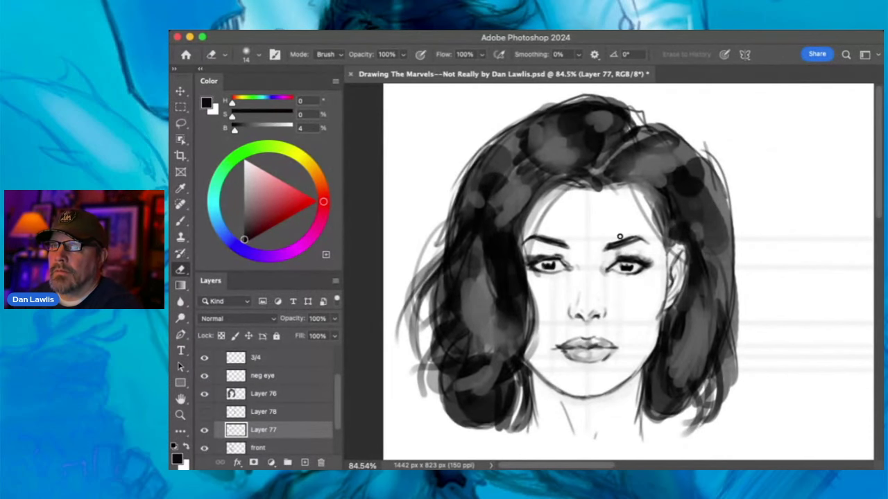
pyautogui.click(181, 220)
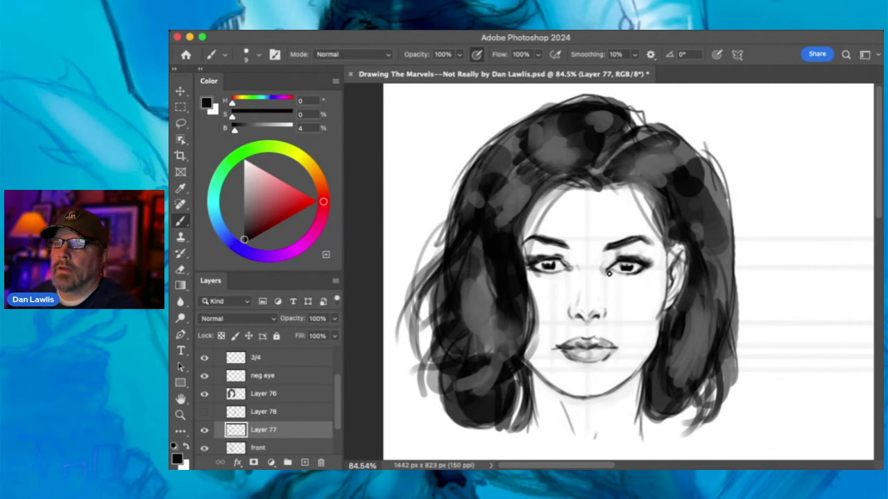
# - Lighten both irises with small white strokes, and redraw the dark pupils with a fine black brush
pyautogui.click(180, 415)
pyautogui.moveTo(588, 239); pyautogui.dragTo(596, 205)
pyautogui.click(180, 221)
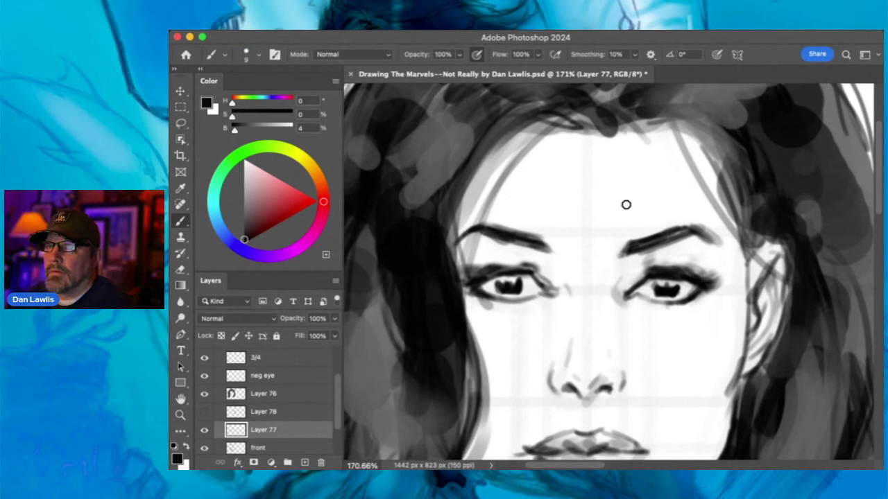
pyautogui.press('x')
pyautogui.moveTo(660, 291); pyautogui.dragTo(672, 290)
pyautogui.moveTo(504, 289); pyautogui.dragTo(513, 285)
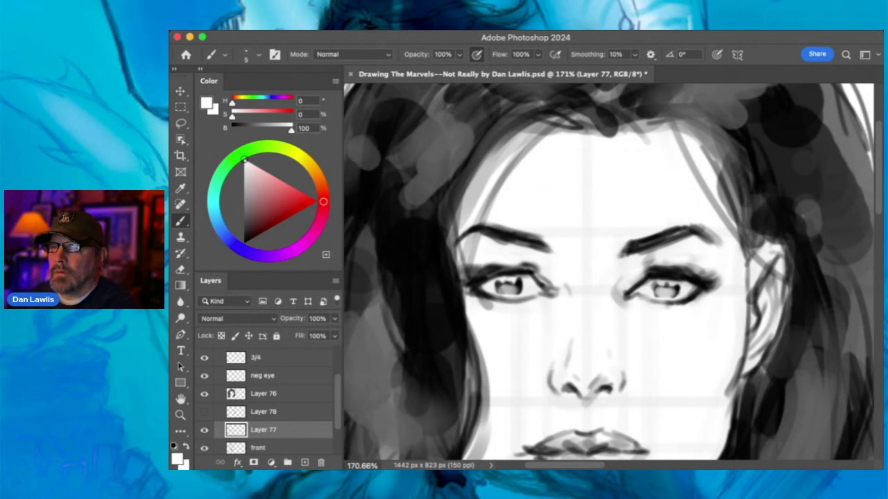
pyautogui.press('x')
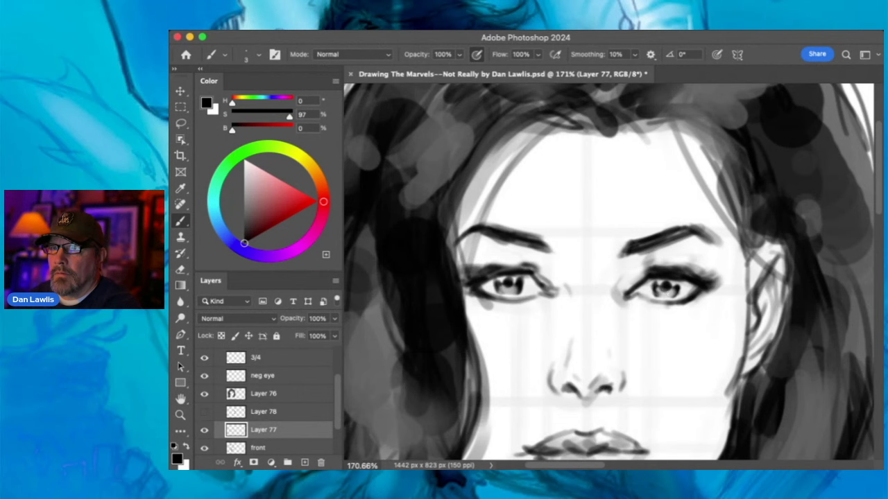
pyautogui.click(181, 414)
pyautogui.scroll(-5, 683, 316)
pyautogui.moveTo(685, 318); pyautogui.dragTo(711, 293)
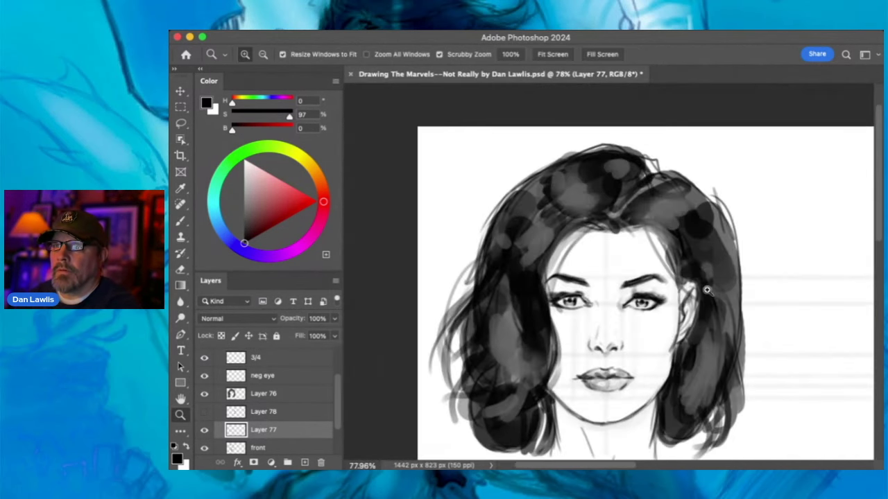
pyautogui.hscroll(5, 721, 299)
pyautogui.scroll(-3, 721, 298)
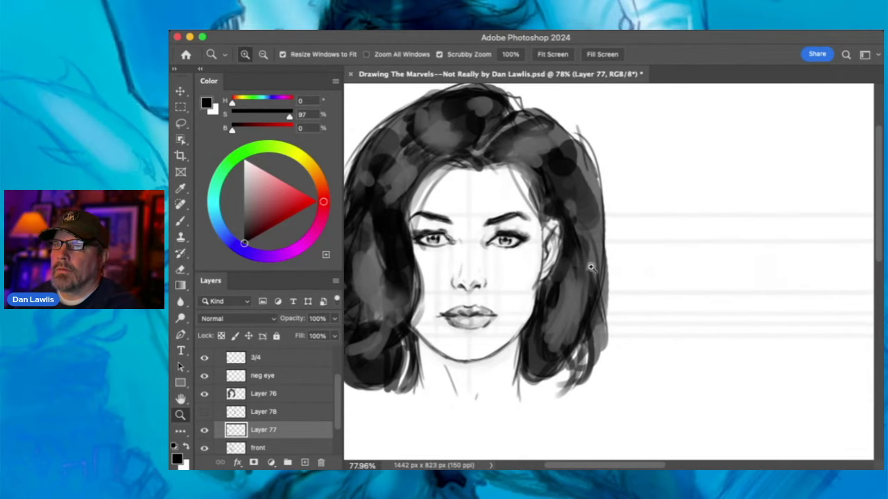
# - Draw magenta circles marking the eyeball and iris over the right eye on a new layer above Layer 77
pyautogui.scroll(2, 561, 264)
pyautogui.scroll(2, 540, 205)
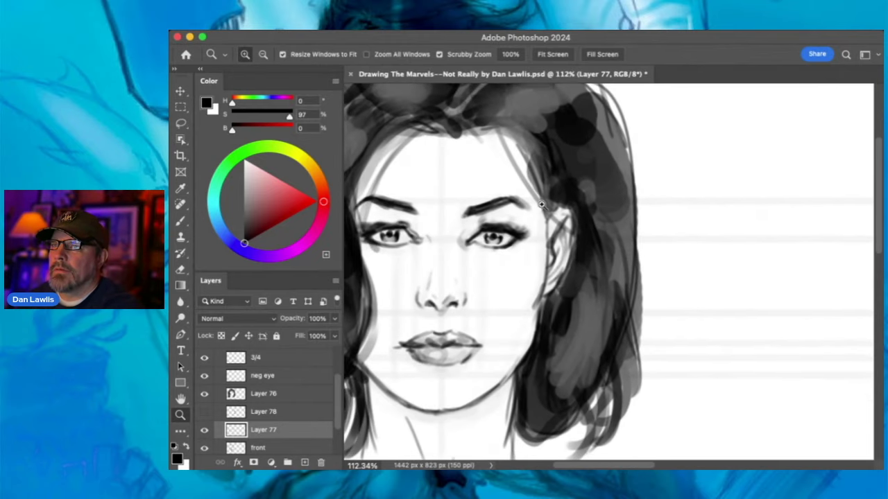
pyautogui.moveTo(486, 236); pyautogui.dragTo(557, 219)
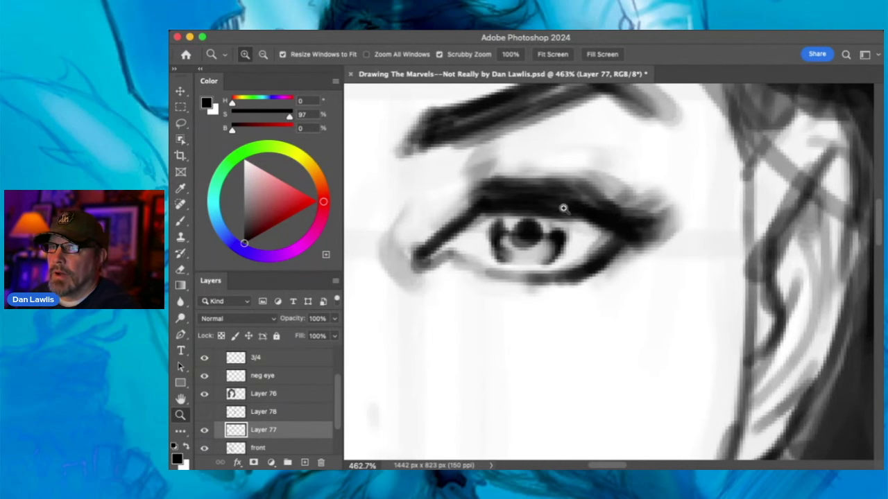
pyautogui.click(306, 463)
pyautogui.click(181, 221)
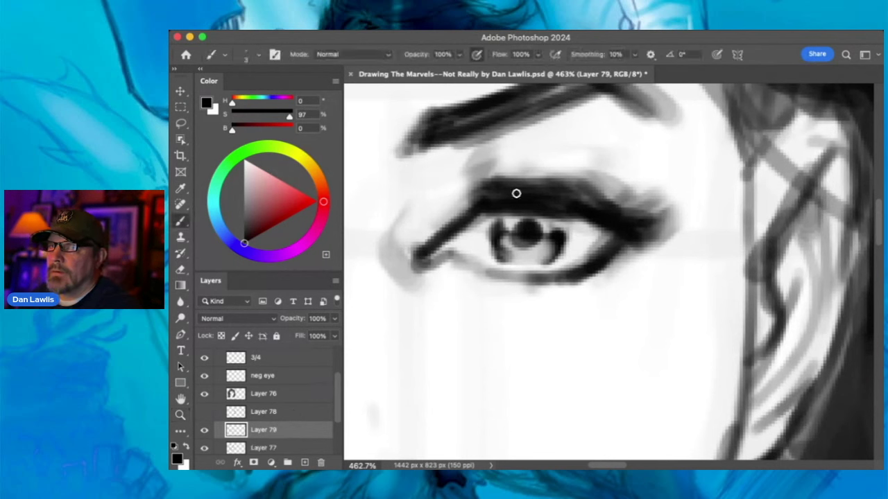
pyautogui.click(315, 201)
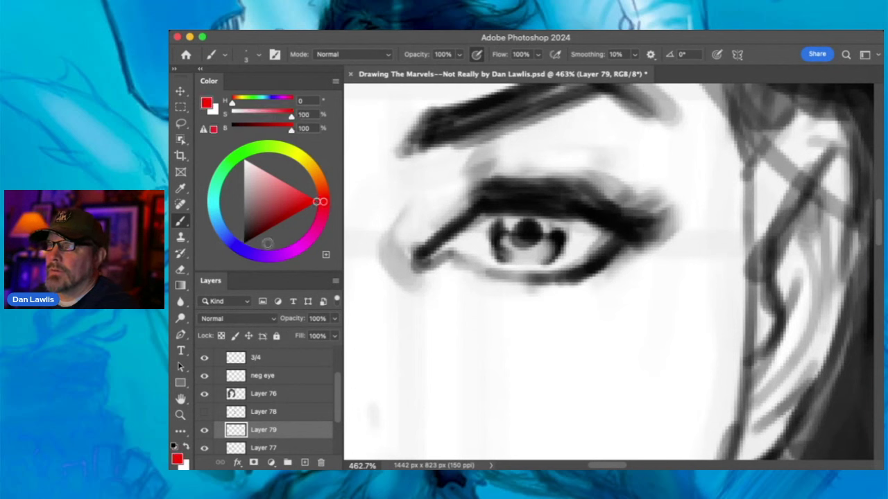
pyautogui.click(303, 242)
pyautogui.moveTo(470, 190)
pyautogui.mouseDown()
pyautogui.moveTo(471, 290)
pyautogui.moveTo(466, 196)
pyautogui.moveTo(455, 267)
pyautogui.moveTo(478, 176)
pyautogui.moveTo(474, 184)
pyautogui.moveTo(561, 162)
pyautogui.moveTo(551, 159)
pyautogui.moveTo(605, 207)
pyautogui.moveTo(620, 254)
pyautogui.moveTo(610, 240)
pyautogui.moveTo(530, 326)
pyautogui.mouseUp()
pyautogui.moveTo(509, 154)
pyautogui.mouseDown()
pyautogui.moveTo(461, 272)
pyautogui.moveTo(562, 301)
pyautogui.moveTo(600, 239)
pyautogui.mouseUp()
pyautogui.moveTo(482, 178)
pyautogui.mouseDown()
pyautogui.moveTo(601, 192)
pyautogui.moveTo(557, 312)
pyautogui.moveTo(572, 303)
pyautogui.moveTo(548, 176)
pyautogui.mouseUp()
pyautogui.moveTo(468, 181)
pyautogui.mouseDown()
pyautogui.moveTo(581, 175)
pyautogui.moveTo(605, 229)
pyautogui.moveTo(606, 260)
pyautogui.mouseUp()
pyautogui.moveTo(520, 211)
pyautogui.mouseDown()
pyautogui.moveTo(536, 262)
pyautogui.moveTo(503, 213)
pyautogui.moveTo(563, 232)
pyautogui.moveTo(541, 246)
pyautogui.mouseUp()
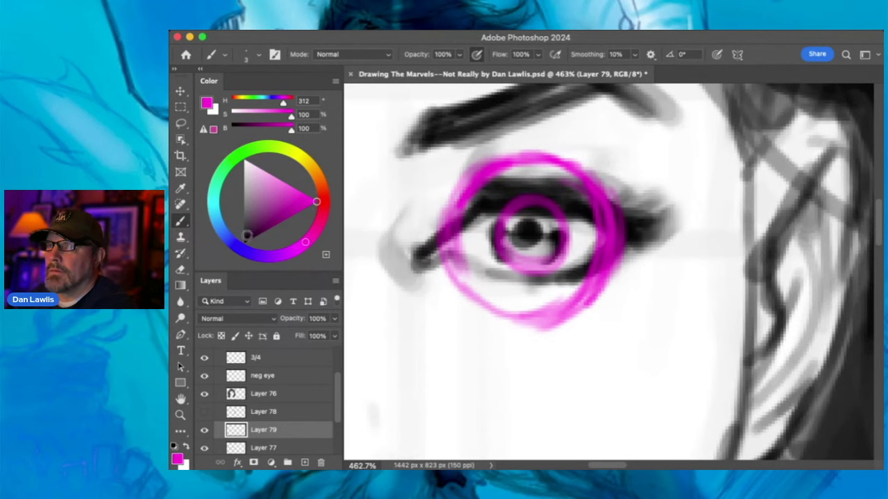
# - Compare the face with the magenta eye circles hidden and shown, and delete the layer holding them
pyautogui.click(180, 415)
pyautogui.moveTo(452, 254); pyautogui.dragTo(479, 300)
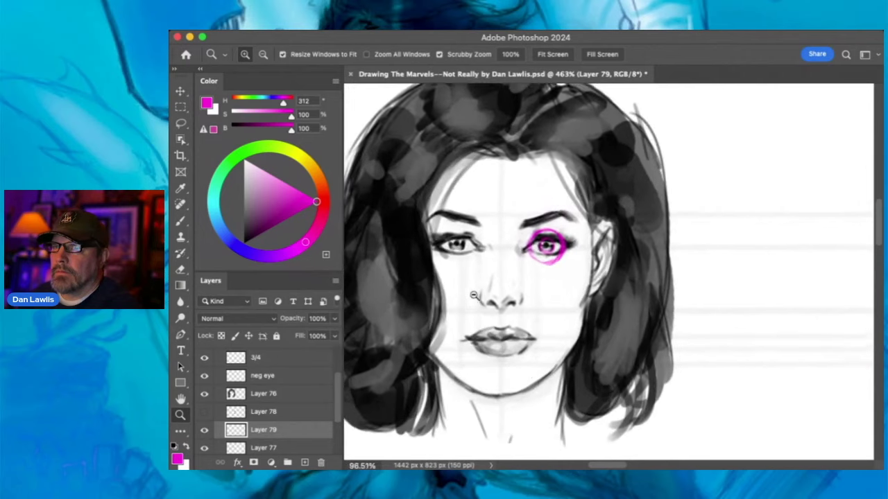
pyautogui.click(205, 432)
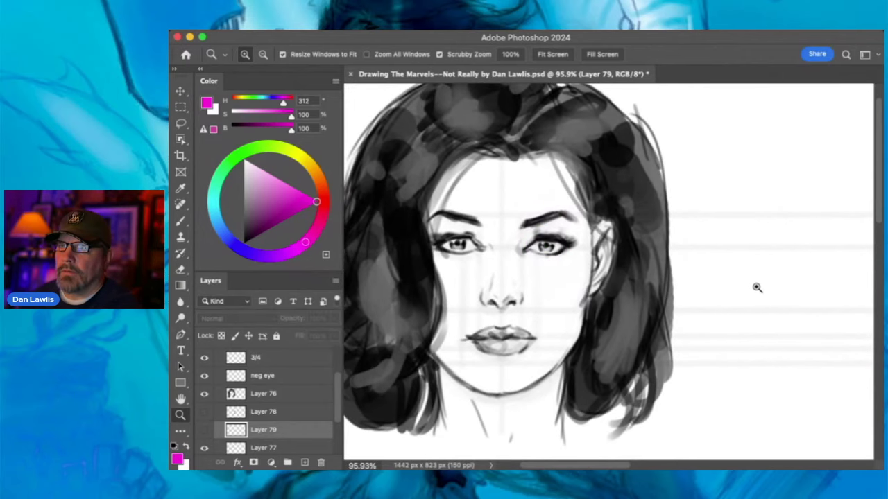
pyautogui.hscroll(5, 756, 291)
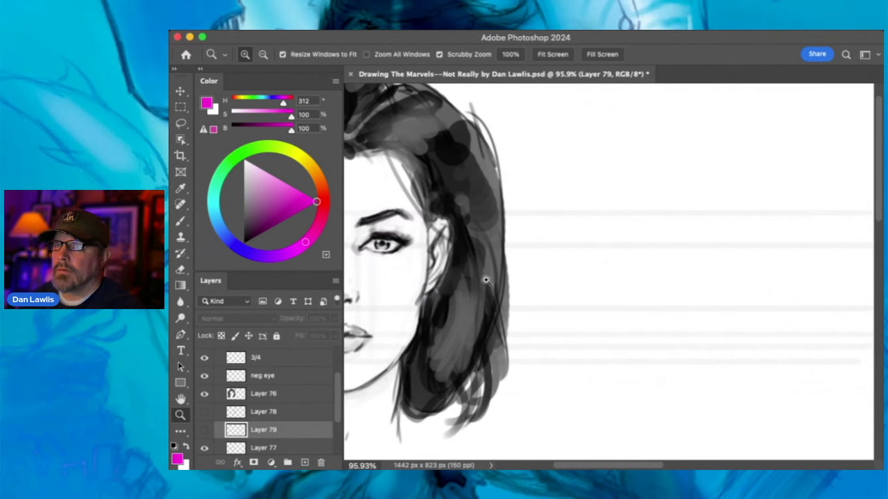
pyautogui.hscroll(-5, 555, 285)
pyautogui.scroll(-3, 586, 285)
pyautogui.moveTo(701, 284)
pyautogui.mouseDown()
pyautogui.moveTo(608, 285)
pyautogui.moveTo(747, 281)
pyautogui.moveTo(701, 282)
pyautogui.mouseUp()
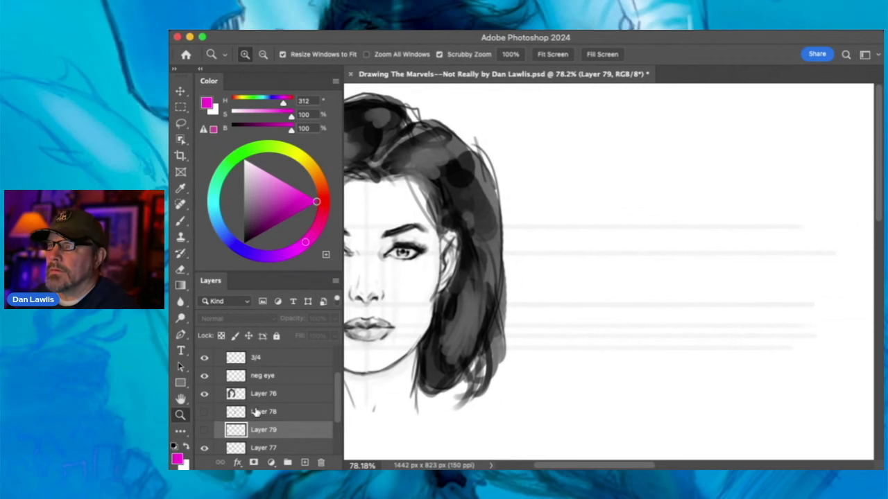
pyautogui.click(204, 412)
pyautogui.click(203, 413)
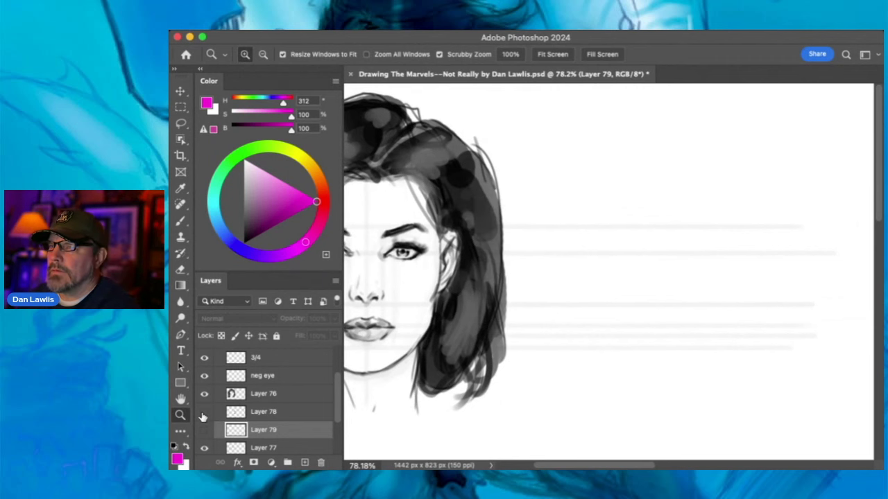
pyautogui.click(204, 431)
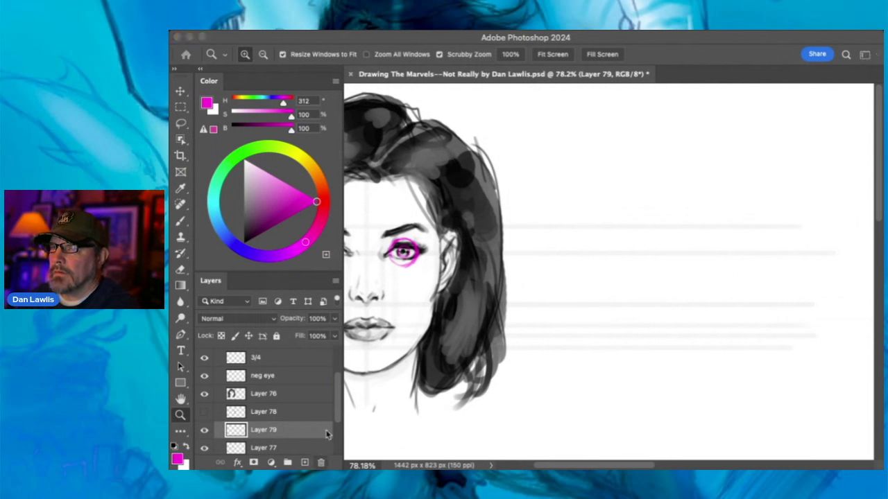
pyautogui.press('Delete')
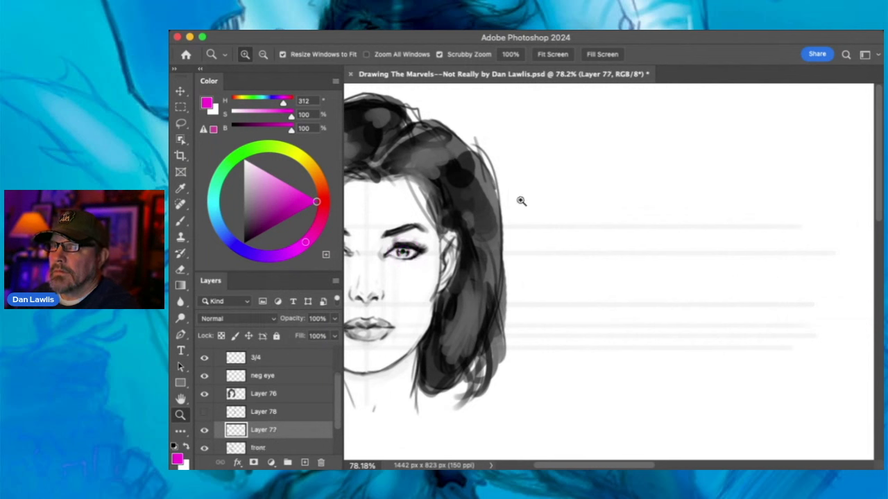
# - Add a new layer above the neg eye layer and set the brush color to black
pyautogui.click(283, 394)
pyautogui.click(289, 375)
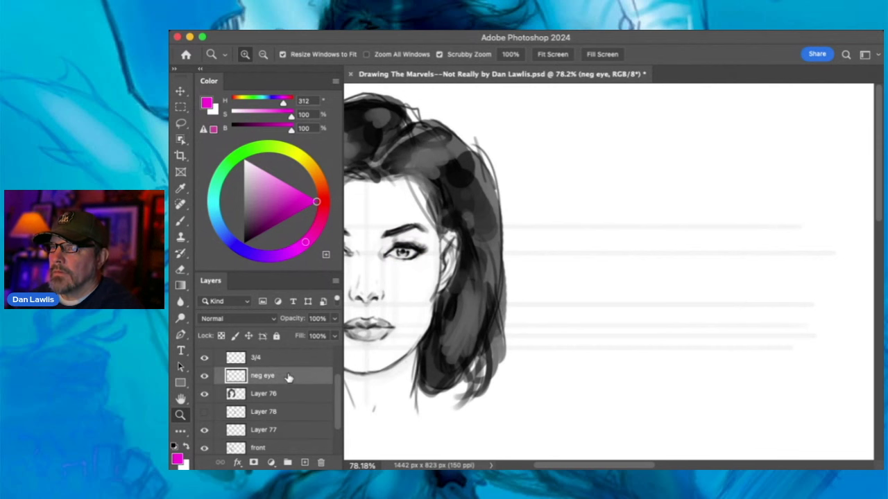
pyautogui.click(305, 463)
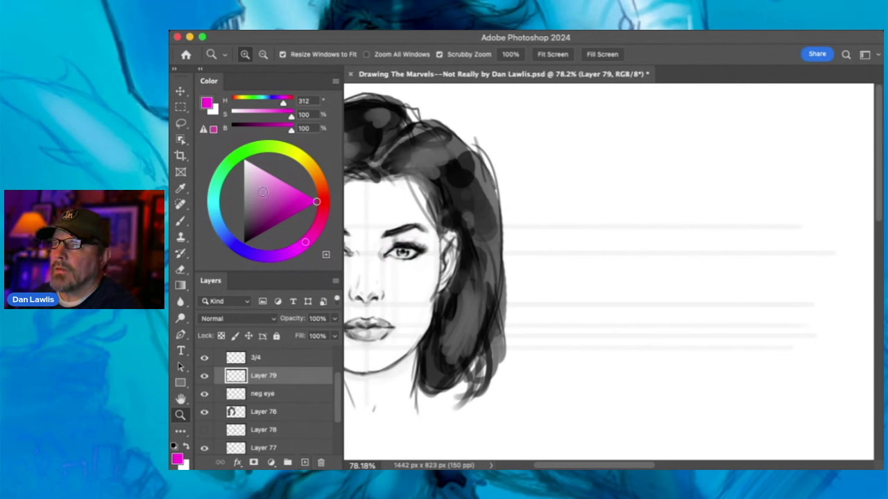
pyautogui.click(180, 220)
pyautogui.moveTo(627, 220); pyautogui.dragTo(677, 147)
pyautogui.click(244, 243)
# - Try to sketch a side-view head outline with skull, face line and jaw across the faded guide lines beside the front view
pyautogui.moveTo(628, 233)
pyautogui.mouseDown()
pyautogui.moveTo(668, 148)
pyautogui.moveTo(707, 142)
pyautogui.mouseUp()
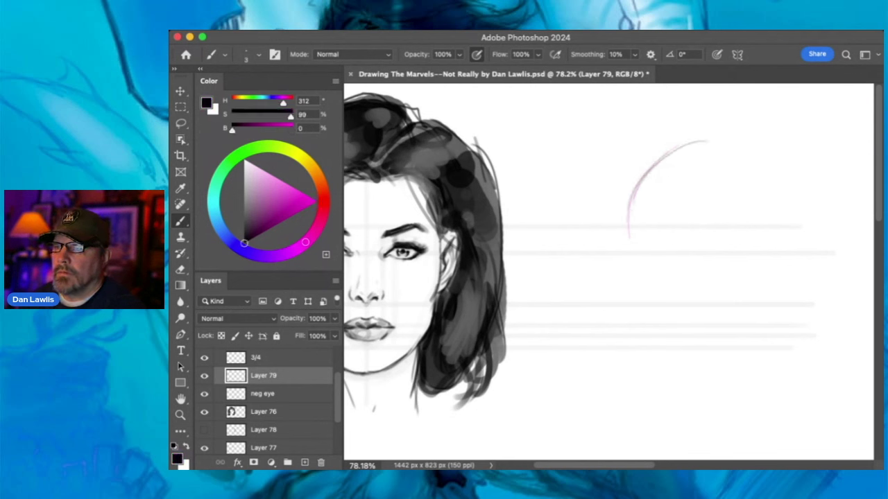
pyautogui.moveTo(629, 213)
pyautogui.mouseDown()
pyautogui.moveTo(742, 149)
pyautogui.moveTo(795, 187)
pyautogui.moveTo(795, 301)
pyautogui.mouseUp()
pyautogui.moveTo(628, 224); pyautogui.dragTo(627, 299)
pyautogui.moveTo(627, 253)
pyautogui.mouseDown()
pyautogui.moveTo(641, 329)
pyautogui.moveTo(633, 295)
pyautogui.moveTo(655, 347)
pyautogui.moveTo(730, 301)
pyautogui.mouseUp()
pyautogui.moveTo(632, 260)
pyautogui.mouseDown()
pyautogui.moveTo(739, 146)
pyautogui.moveTo(802, 179)
pyautogui.moveTo(810, 248)
pyautogui.moveTo(790, 273)
pyautogui.moveTo(811, 227)
pyautogui.mouseUp()
pyautogui.moveTo(732, 143); pyautogui.dragTo(684, 156)
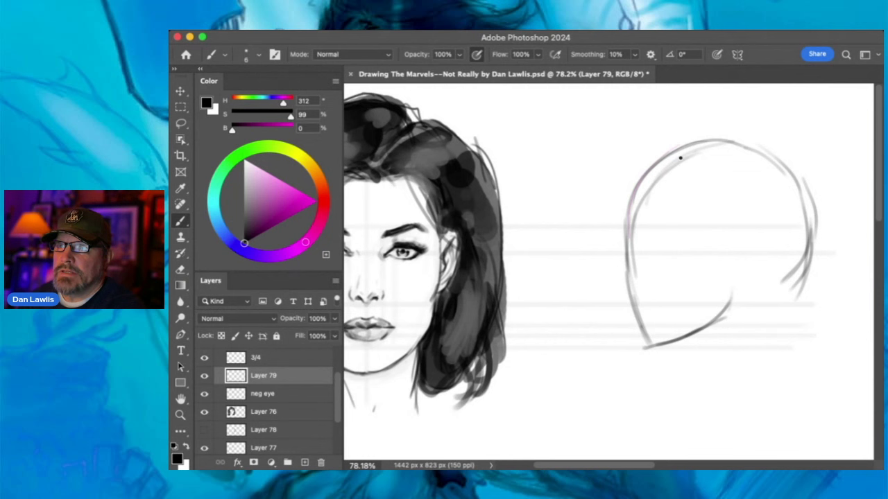
pyautogui.moveTo(634, 206); pyautogui.dragTo(624, 258)
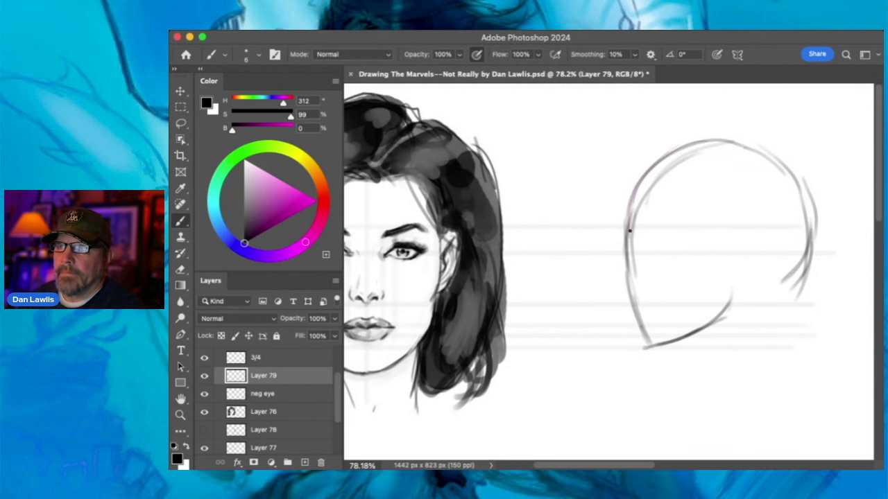
pyautogui.moveTo(632, 212)
pyautogui.mouseDown()
pyautogui.moveTo(624, 279)
pyautogui.moveTo(641, 342)
pyautogui.moveTo(655, 347)
pyautogui.mouseUp()
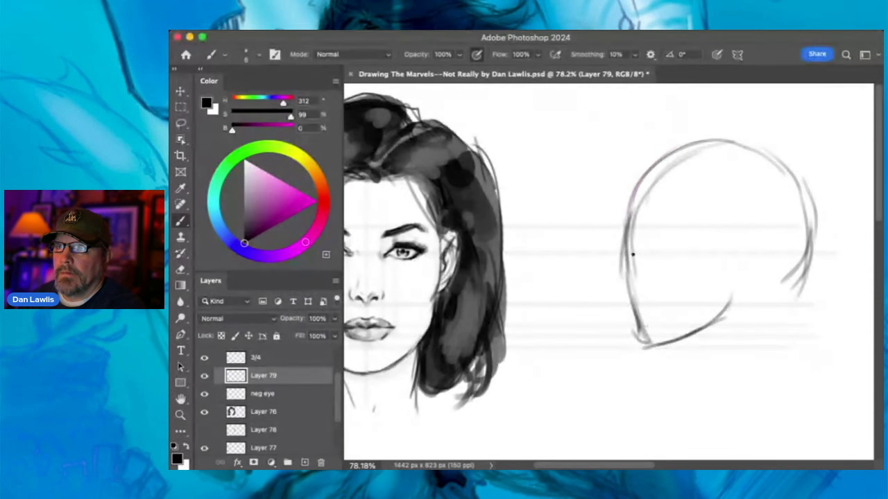
# - Rough in the brow, eye, nose and lips of the profile sketch, and darken its chin and jaw line
pyautogui.moveTo(624, 253); pyautogui.dragTo(678, 247)
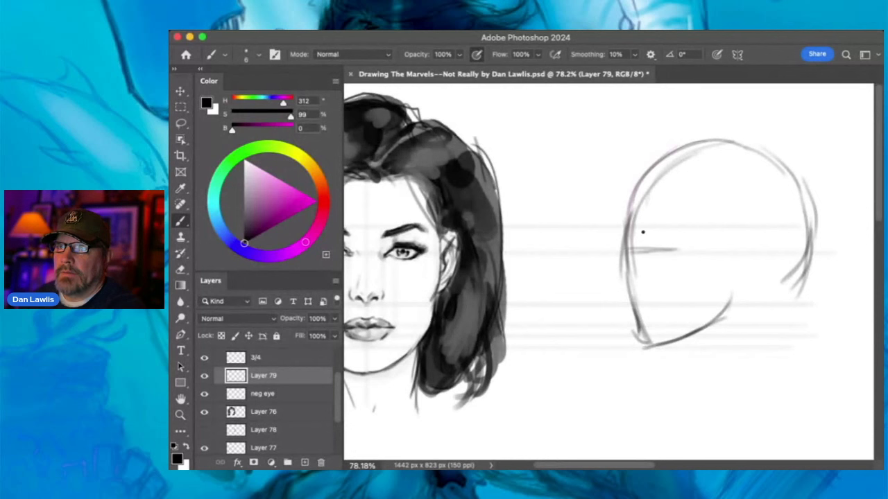
pyautogui.moveTo(652, 228); pyautogui.dragTo(660, 238)
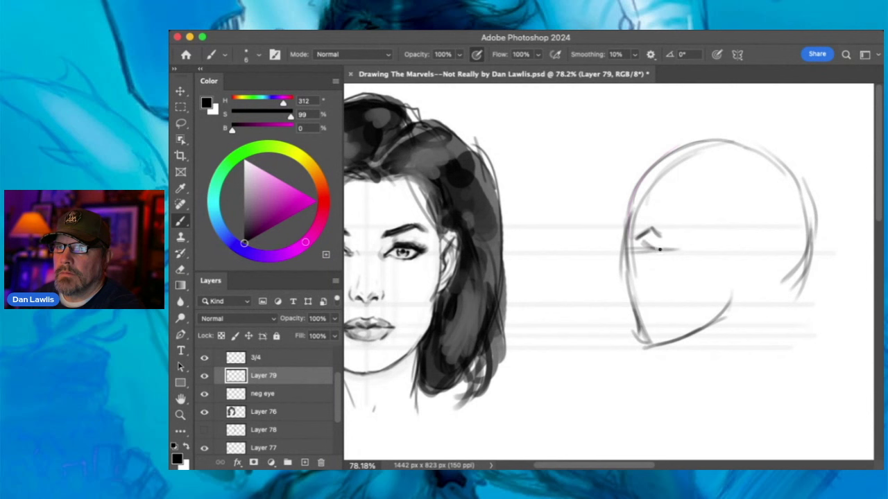
pyautogui.moveTo(628, 259); pyautogui.dragTo(615, 290)
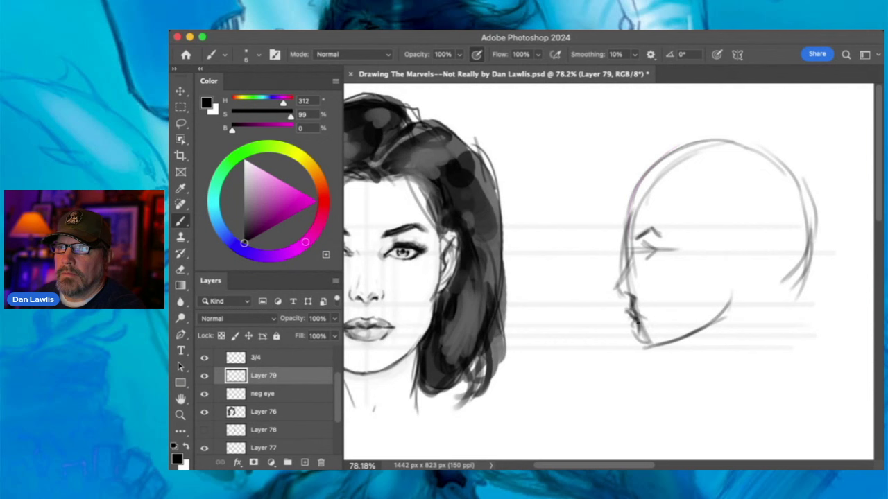
pyautogui.moveTo(635, 345)
pyautogui.mouseDown()
pyautogui.moveTo(663, 342)
pyautogui.moveTo(649, 345)
pyautogui.moveTo(720, 318)
pyautogui.moveTo(713, 327)
pyautogui.moveTo(724, 305)
pyautogui.mouseUp()
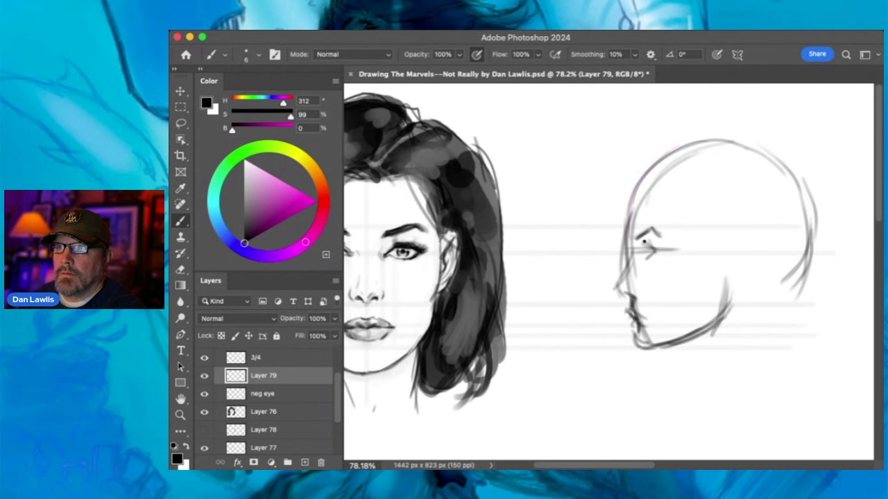
pyautogui.moveTo(620, 301); pyautogui.dragTo(650, 300)
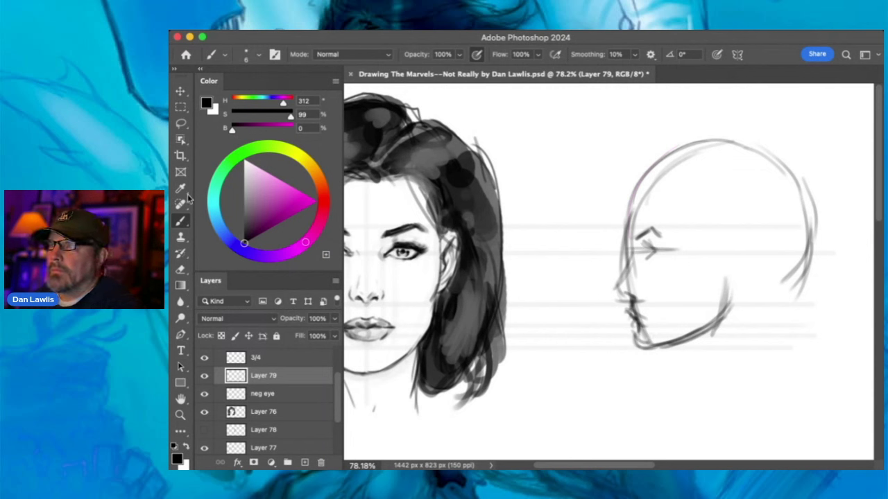
# - Erase the whole profile sketch from Layer 79 with the Eraser at size 60
pyautogui.click(180, 269)
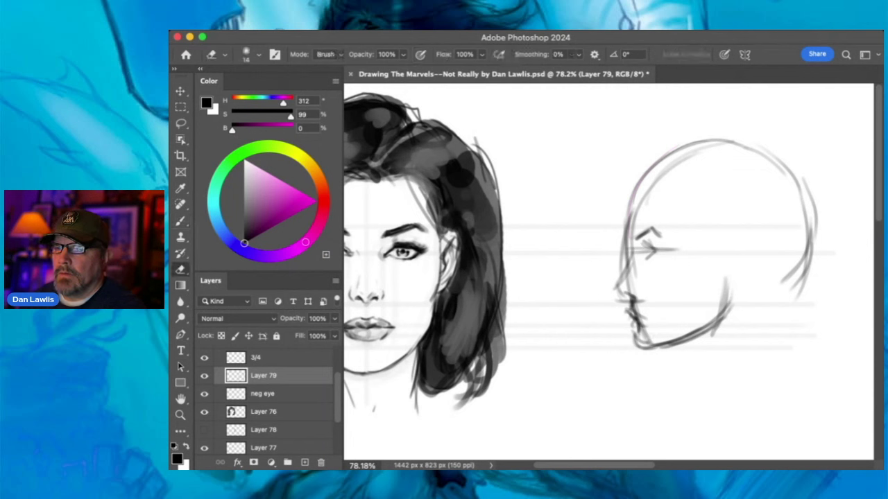
pyautogui.press(']')
pyautogui.press(']')
pyautogui.press(']')
pyautogui.press(']')
pyautogui.press(']')
pyautogui.moveTo(638, 327)
pyautogui.mouseDown()
pyautogui.moveTo(636, 294)
pyautogui.moveTo(622, 294)
pyautogui.moveTo(632, 264)
pyautogui.moveTo(717, 134)
pyautogui.moveTo(738, 224)
pyautogui.moveTo(820, 214)
pyautogui.moveTo(635, 356)
pyautogui.moveTo(690, 343)
pyautogui.mouseUp()
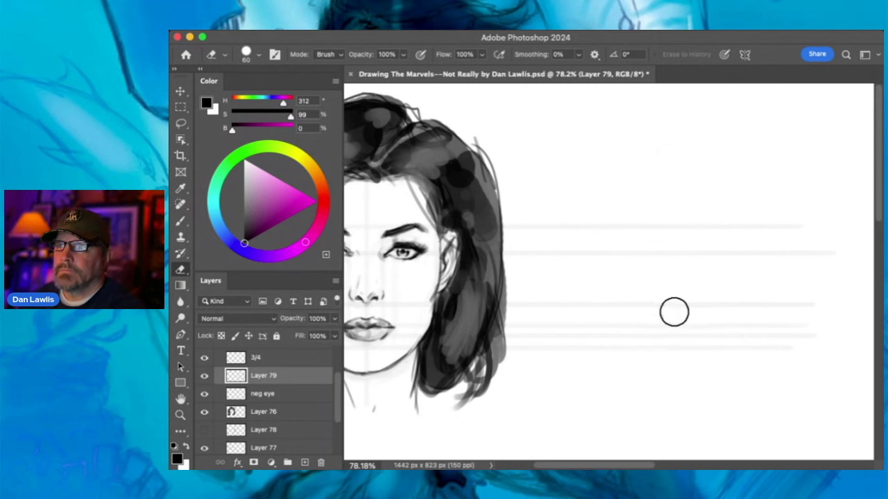
# - Hide the hair on Layer 76, and toggle the visibility of neighbouring layers to check their contents
pyautogui.click(204, 411)
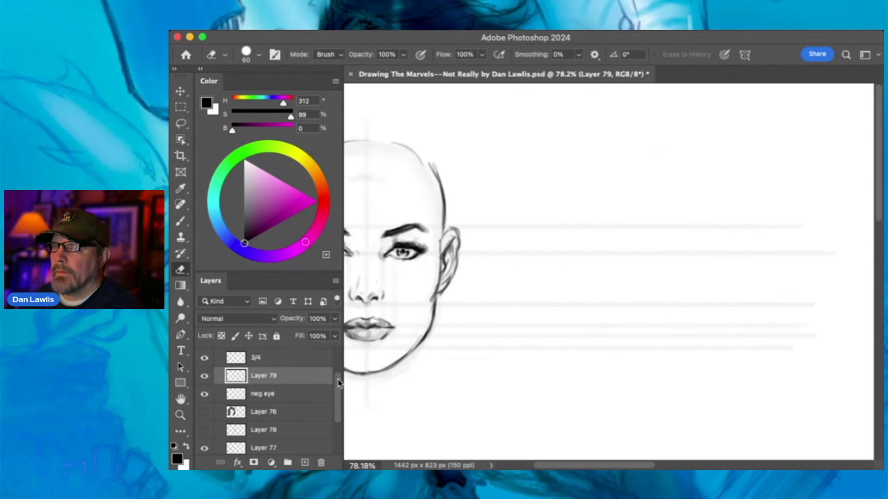
pyautogui.scroll(2, 339, 365)
pyautogui.scroll(-1, 339, 365)
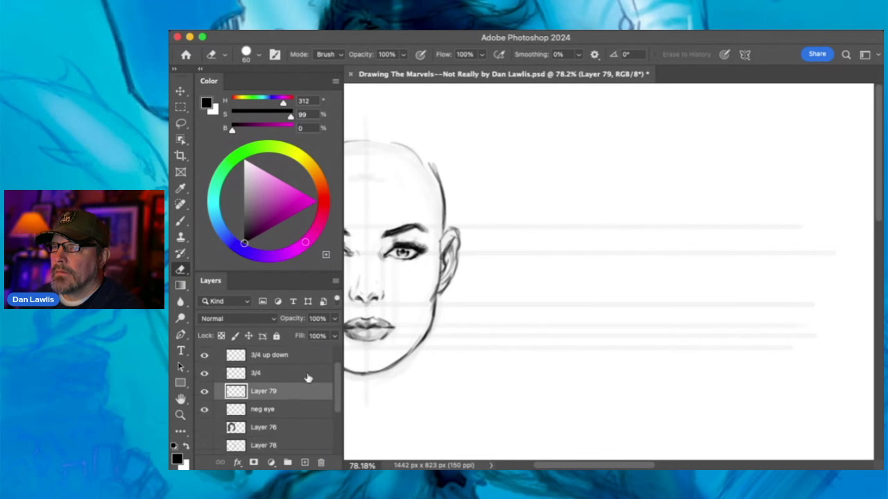
pyautogui.click(204, 392)
pyautogui.click(204, 392)
pyautogui.click(205, 411)
pyautogui.click(205, 411)
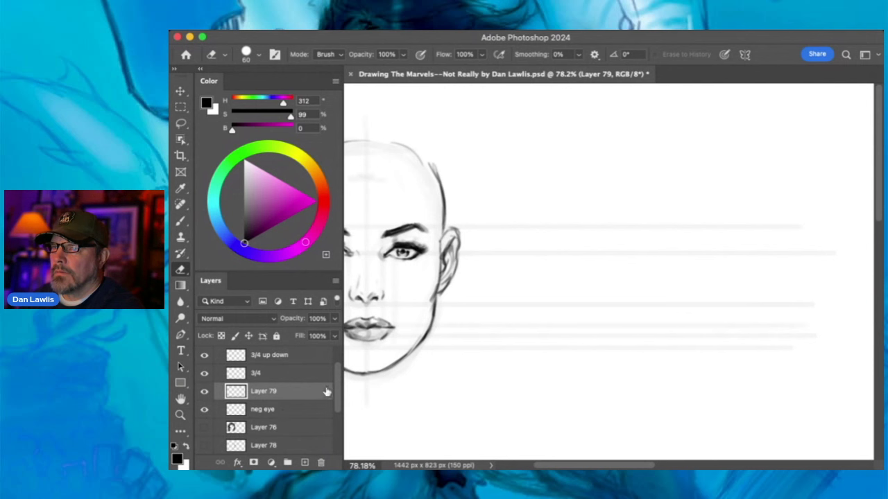
pyautogui.scroll(-1, 337, 390)
pyautogui.click(204, 448)
pyautogui.click(204, 448)
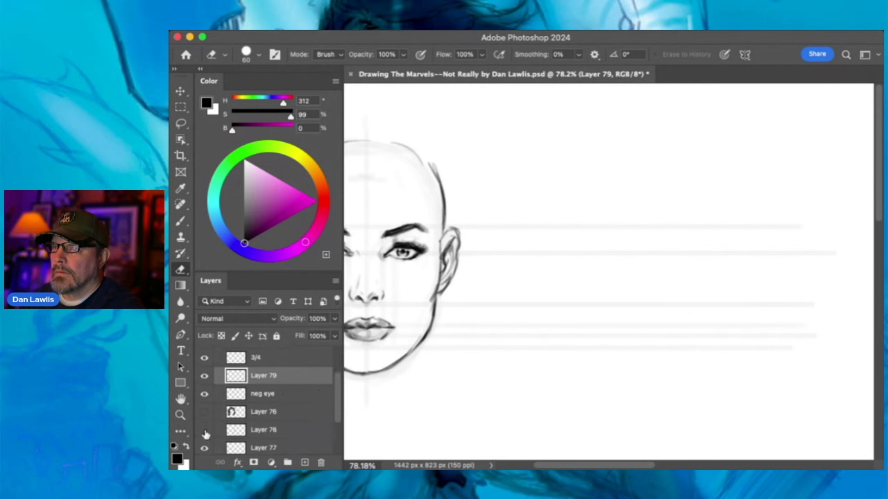
pyautogui.scroll(-1, 336, 391)
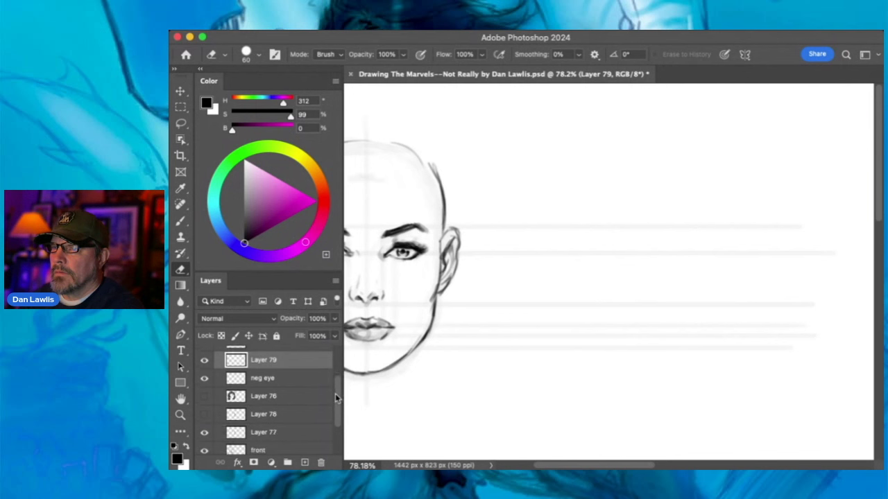
# - On the front layer, brush horizontal guide lines across from the top of the skull and the chin, and reselect Layer 79
pyautogui.click(269, 453)
pyautogui.click(180, 203)
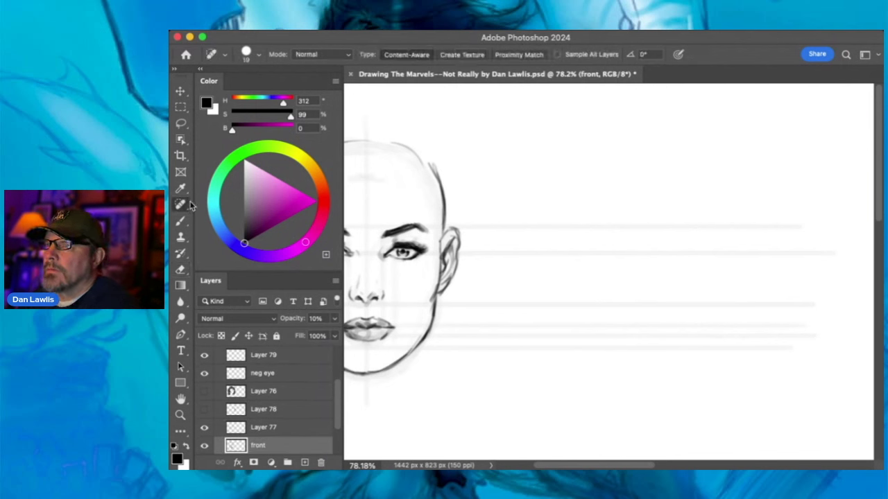
pyautogui.click(181, 221)
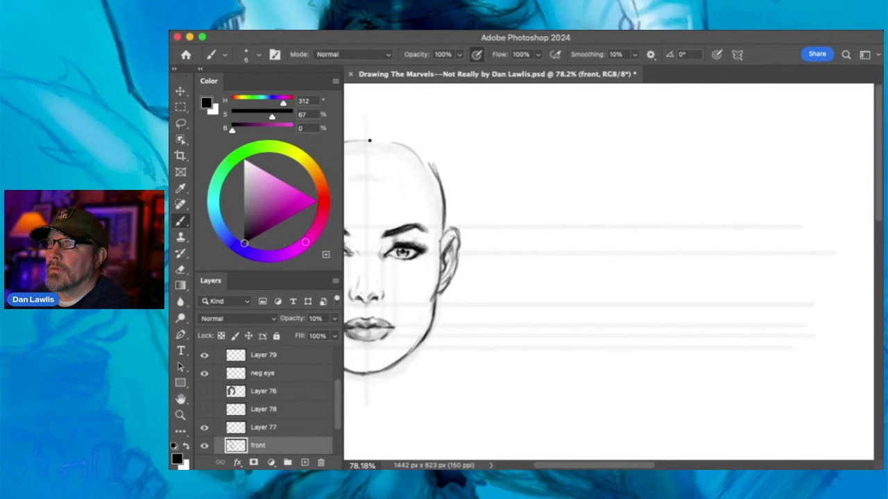
pyautogui.moveTo(368, 141); pyautogui.dragTo(792, 142)
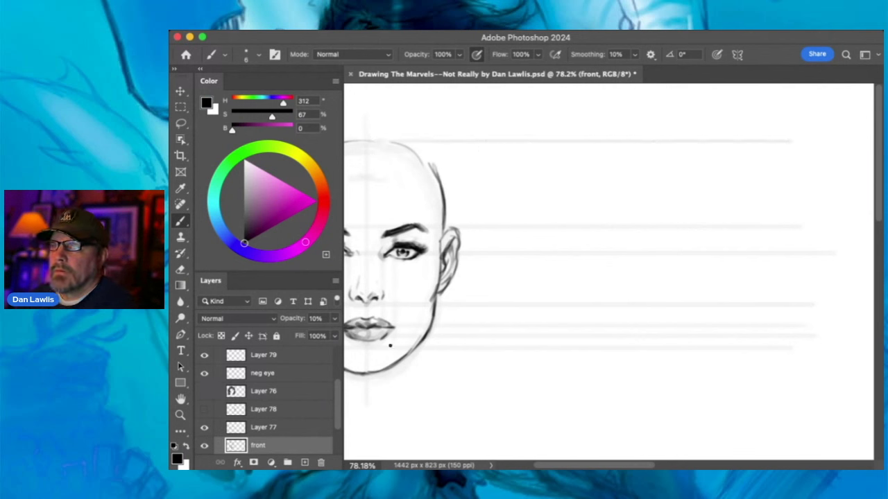
pyautogui.moveTo(400, 374); pyautogui.dragTo(803, 376)
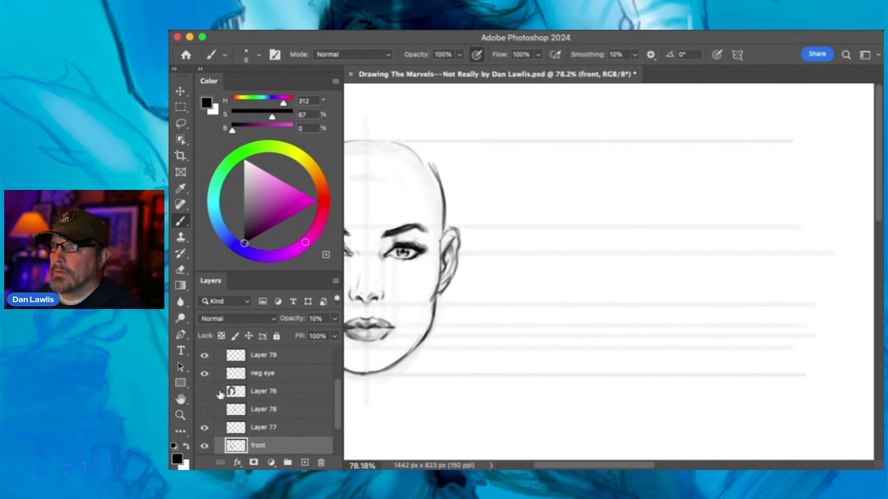
pyautogui.click(277, 358)
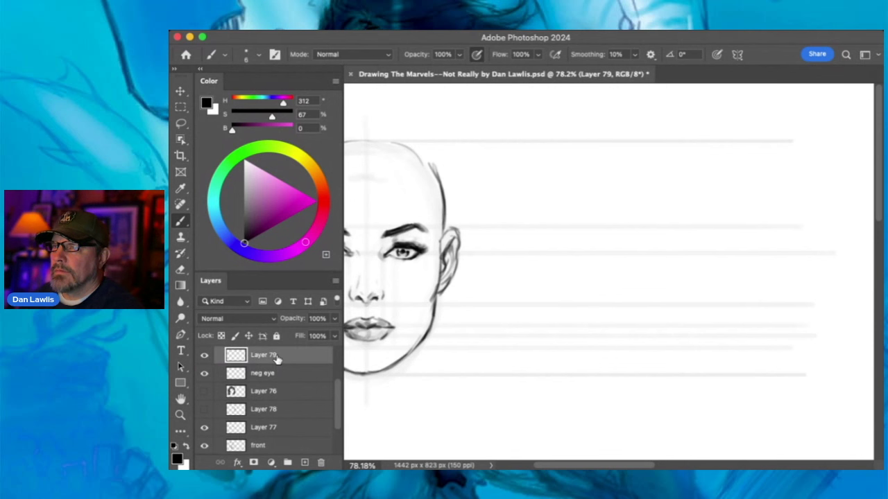
# - On Layer 79, sketch the profile's skull arc from the forehead over the crown to the back of the head, starting at the top guide line
pyautogui.moveTo(335, 391); pyautogui.dragTo(336, 382)
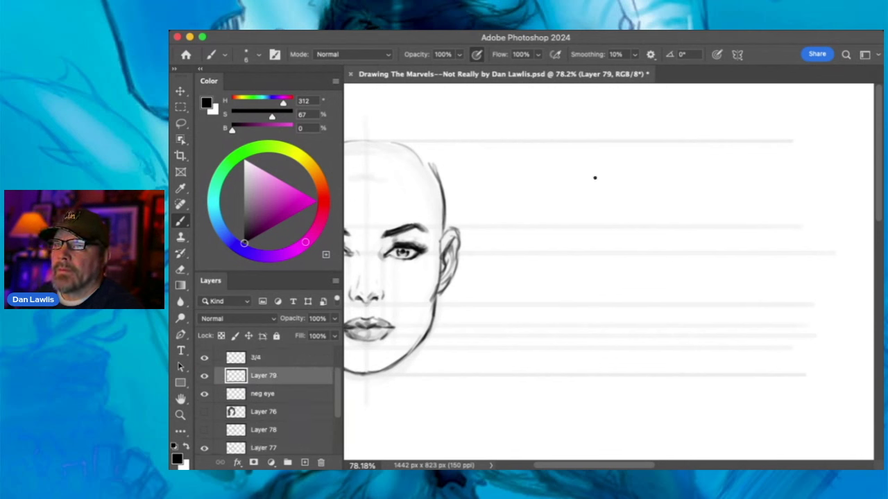
pyautogui.moveTo(578, 230)
pyautogui.mouseDown()
pyautogui.moveTo(612, 161)
pyautogui.moveTo(588, 187)
pyautogui.moveTo(631, 155)
pyautogui.moveTo(673, 143)
pyautogui.moveTo(657, 147)
pyautogui.moveTo(731, 163)
pyautogui.moveTo(728, 154)
pyautogui.moveTo(714, 150)
pyautogui.moveTo(769, 208)
pyautogui.mouseUp()
pyautogui.moveTo(727, 146)
pyautogui.mouseDown()
pyautogui.moveTo(754, 175)
pyautogui.moveTo(776, 255)
pyautogui.moveTo(779, 227)
pyautogui.moveTo(766, 287)
pyautogui.mouseUp()
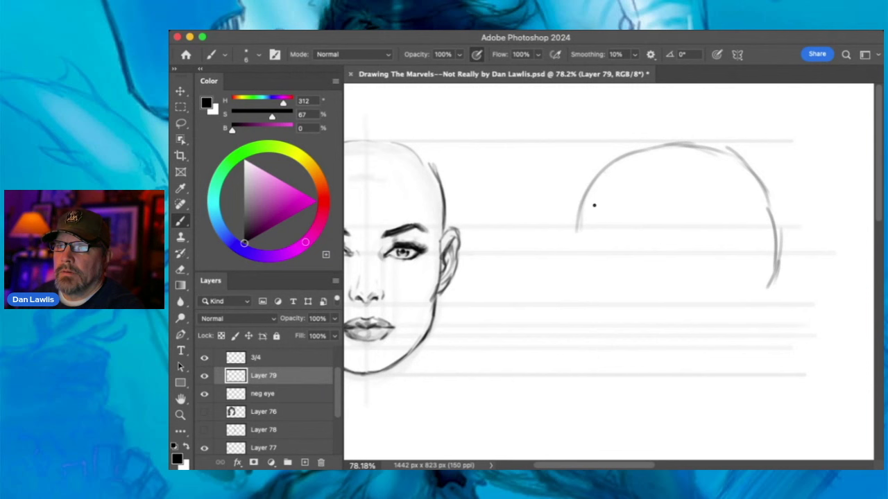
# - Rough in the profile's facial features, chin and jaw between the guide lines, and place the ear behind the jaw
pyautogui.moveTo(617, 168)
pyautogui.mouseDown()
pyautogui.moveTo(574, 243)
pyautogui.moveTo(579, 369)
pyautogui.moveTo(630, 365)
pyautogui.moveTo(669, 336)
pyautogui.moveTo(677, 252)
pyautogui.moveTo(676, 265)
pyautogui.moveTo(709, 258)
pyautogui.moveTo(680, 283)
pyautogui.mouseUp()
pyautogui.moveTo(682, 242)
pyautogui.mouseDown()
pyautogui.moveTo(713, 232)
pyautogui.moveTo(703, 296)
pyautogui.moveTo(713, 279)
pyautogui.mouseUp()
pyautogui.moveTo(586, 247)
pyautogui.mouseDown()
pyautogui.moveTo(604, 234)
pyautogui.moveTo(587, 224)
pyautogui.moveTo(583, 257)
pyautogui.moveTo(561, 288)
pyautogui.moveTo(579, 300)
pyautogui.moveTo(575, 323)
pyautogui.moveTo(587, 330)
pyautogui.moveTo(581, 335)
pyautogui.moveTo(581, 325)
pyautogui.moveTo(586, 337)
pyautogui.moveTo(595, 333)
pyautogui.moveTo(582, 331)
pyautogui.moveTo(590, 328)
pyautogui.moveTo(583, 364)
pyautogui.moveTo(618, 375)
pyautogui.moveTo(684, 317)
pyautogui.moveTo(659, 355)
pyautogui.moveTo(678, 312)
pyautogui.moveTo(605, 255)
pyautogui.mouseUp()
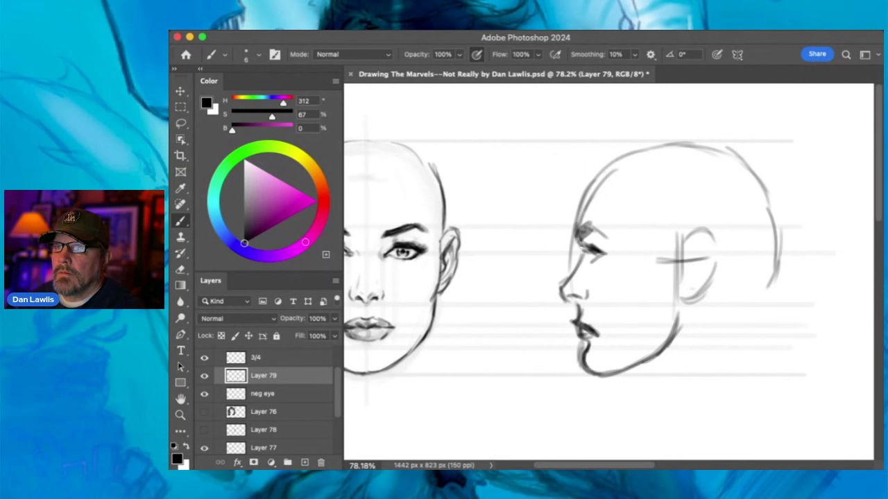
# - Sketch the inner ear folds and the front and back lines of the neck on the profile
pyautogui.moveTo(689, 245)
pyautogui.mouseDown()
pyautogui.moveTo(694, 281)
pyautogui.moveTo(711, 268)
pyautogui.moveTo(686, 302)
pyautogui.moveTo(688, 339)
pyautogui.mouseUp()
pyautogui.moveTo(618, 375)
pyautogui.mouseDown()
pyautogui.moveTo(641, 366)
pyautogui.moveTo(609, 377)
pyautogui.moveTo(660, 363)
pyautogui.moveTo(640, 367)
pyautogui.moveTo(656, 365)
pyautogui.moveTo(649, 367)
pyautogui.moveTo(665, 386)
pyautogui.moveTo(642, 369)
pyautogui.moveTo(659, 404)
pyautogui.mouseUp()
pyautogui.moveTo(643, 372)
pyautogui.mouseDown()
pyautogui.moveTo(661, 412)
pyautogui.moveTo(661, 397)
pyautogui.moveTo(666, 406)
pyautogui.mouseUp()
pyautogui.moveTo(765, 278); pyautogui.dragTo(757, 303)
pyautogui.moveTo(777, 255)
pyautogui.mouseDown()
pyautogui.moveTo(756, 308)
pyautogui.moveTo(756, 344)
pyautogui.mouseUp()
pyautogui.moveTo(756, 312); pyautogui.dragTo(767, 395)
pyautogui.moveTo(770, 276); pyautogui.dragTo(756, 364)
# - Darken the back of the profile's skull down to the nape, and reinforce the outer corner of the eye
pyautogui.moveTo(777, 258); pyautogui.dragTo(769, 289)
pyautogui.moveTo(770, 197)
pyautogui.mouseDown()
pyautogui.moveTo(778, 276)
pyautogui.moveTo(777, 237)
pyautogui.mouseUp()
pyautogui.moveTo(761, 180); pyautogui.dragTo(773, 189)
pyautogui.moveTo(771, 187); pyautogui.dragTo(780, 272)
pyautogui.moveTo(760, 171)
pyautogui.mouseDown()
pyautogui.moveTo(781, 230)
pyautogui.moveTo(779, 255)
pyautogui.moveTo(762, 290)
pyautogui.mouseUp()
pyautogui.moveTo(777, 244); pyautogui.dragTo(754, 303)
pyautogui.moveTo(764, 172); pyautogui.dragTo(780, 246)
pyautogui.moveTo(592, 255)
pyautogui.mouseDown()
pyautogui.moveTo(607, 266)
pyautogui.moveTo(606, 255)
pyautogui.mouseUp()
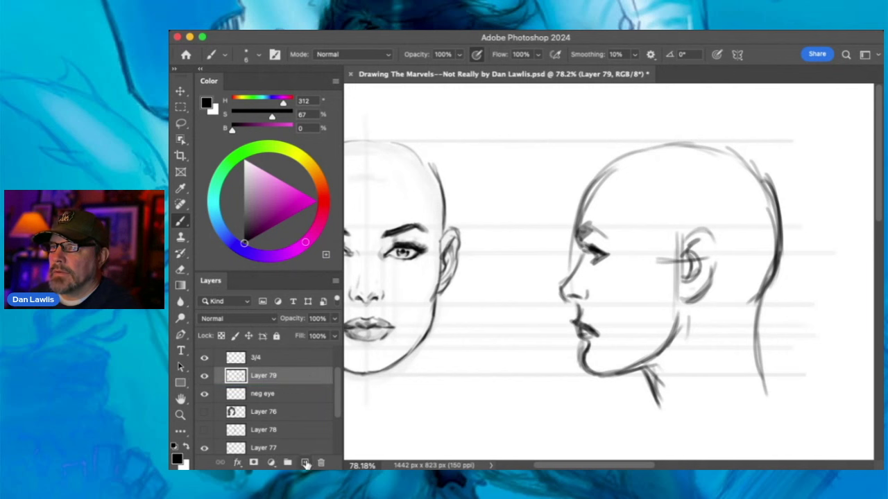
# - Lower the opacity of Layer 79 to a faint underdrawing, and add a new layer above it
pyautogui.moveTo(335, 320)
pyautogui.mouseDown()
pyautogui.moveTo(329, 336)
pyautogui.moveTo(282, 342)
pyautogui.mouseUp()
pyautogui.click(305, 462)
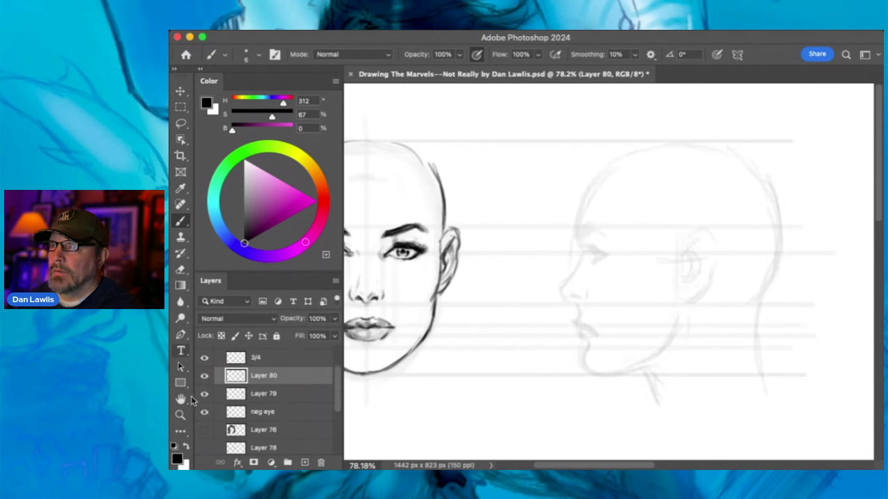
# - On Layer 80, ink the profile eye with its lids, lashes and iris, and draw a simple sideways V beside it
pyautogui.press('z')
pyautogui.moveTo(589, 237)
pyautogui.mouseDown()
pyautogui.moveTo(624, 220)
pyautogui.moveTo(598, 170)
pyautogui.mouseUp()
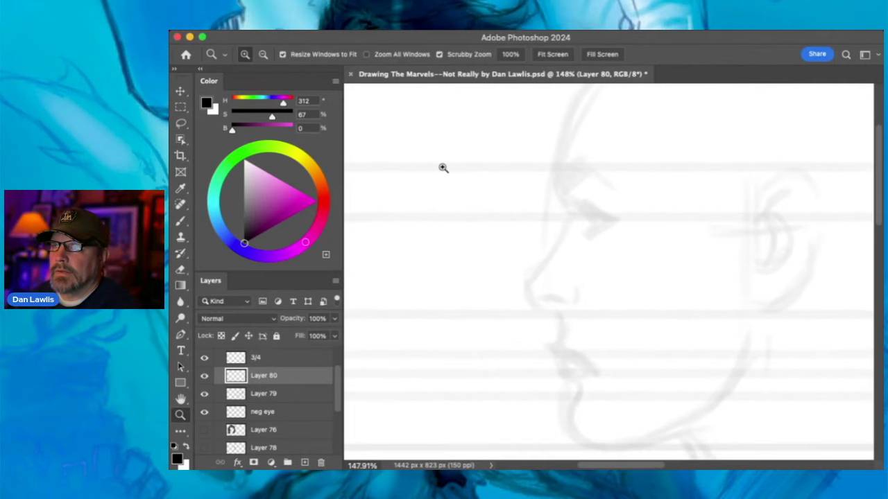
pyautogui.click(180, 220)
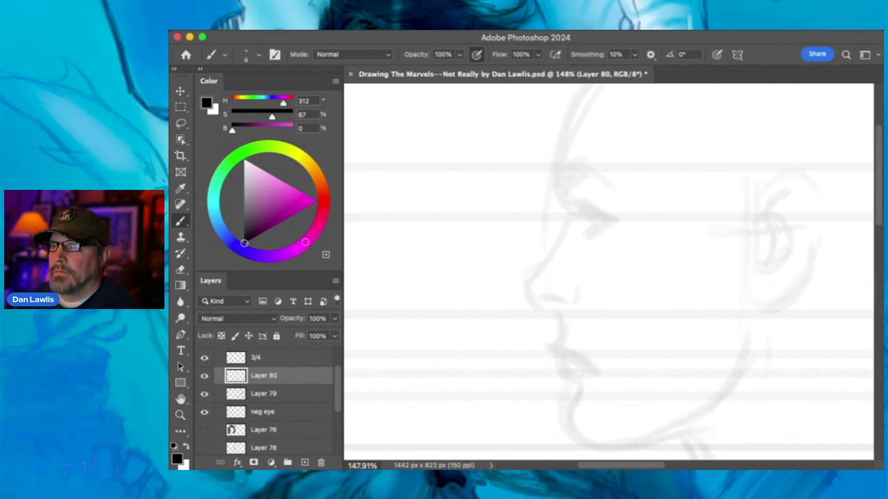
pyautogui.moveTo(583, 198)
pyautogui.mouseDown()
pyautogui.moveTo(577, 210)
pyautogui.moveTo(594, 212)
pyautogui.moveTo(588, 204)
pyautogui.moveTo(616, 222)
pyautogui.mouseUp()
pyautogui.moveTo(462, 185)
pyautogui.mouseDown()
pyautogui.moveTo(497, 221)
pyautogui.moveTo(463, 236)
pyautogui.mouseUp()
pyautogui.moveTo(455, 184); pyautogui.dragTo(479, 207)
pyautogui.moveTo(601, 208)
pyautogui.mouseDown()
pyautogui.moveTo(623, 213)
pyautogui.moveTo(586, 237)
pyautogui.moveTo(619, 220)
pyautogui.moveTo(586, 246)
pyautogui.mouseUp()
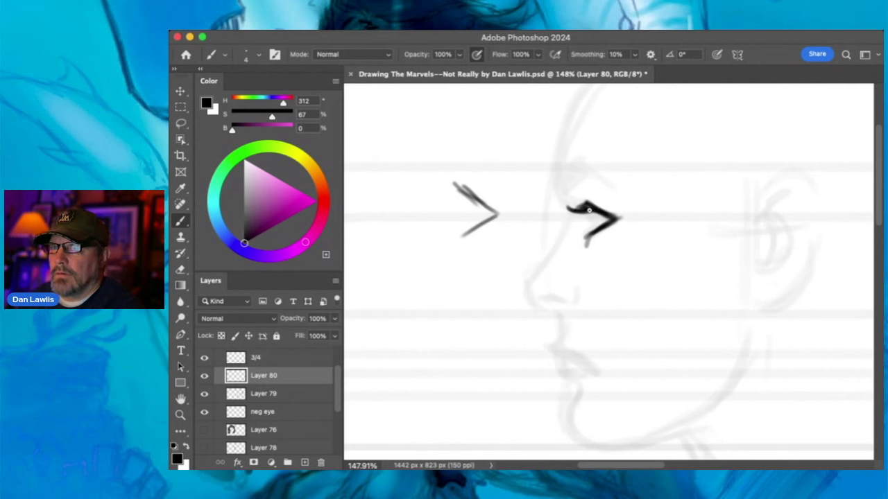
pyautogui.moveTo(583, 200)
pyautogui.mouseDown()
pyautogui.moveTo(614, 210)
pyautogui.moveTo(592, 204)
pyautogui.mouseUp()
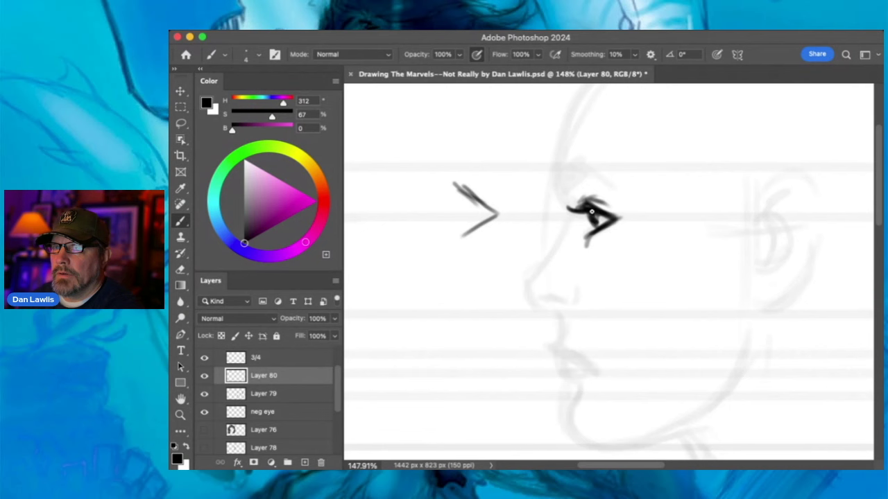
# - Ink the profile's eyebrow on the brow guide line, using the front-view brow as reference
pyautogui.moveTo(566, 169); pyautogui.dragTo(587, 169)
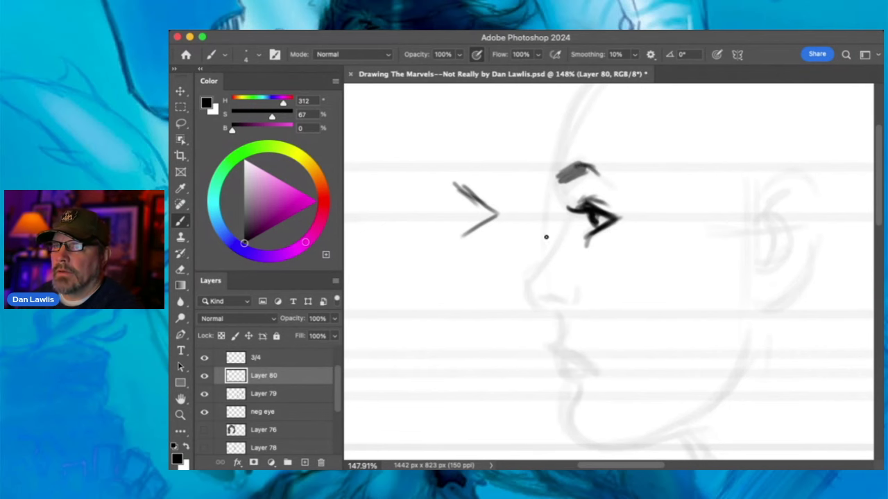
pyautogui.hscroll(-10, 546, 237)
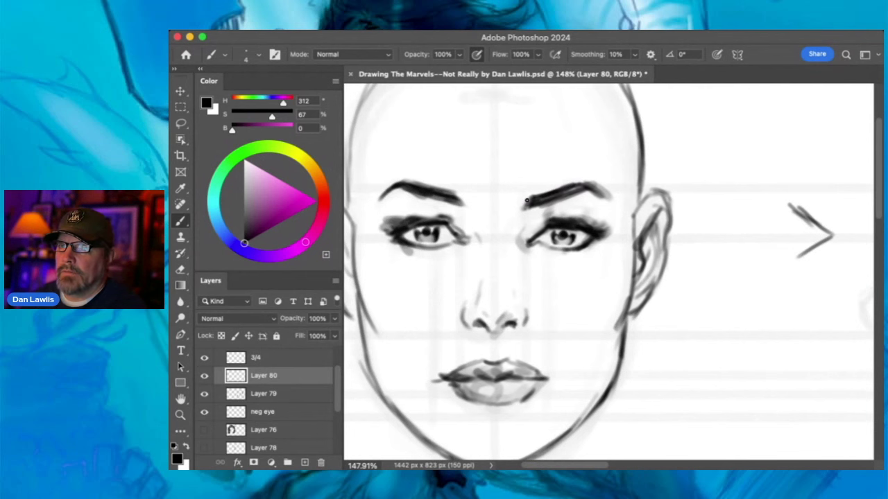
pyautogui.hscroll(10, 735, 236)
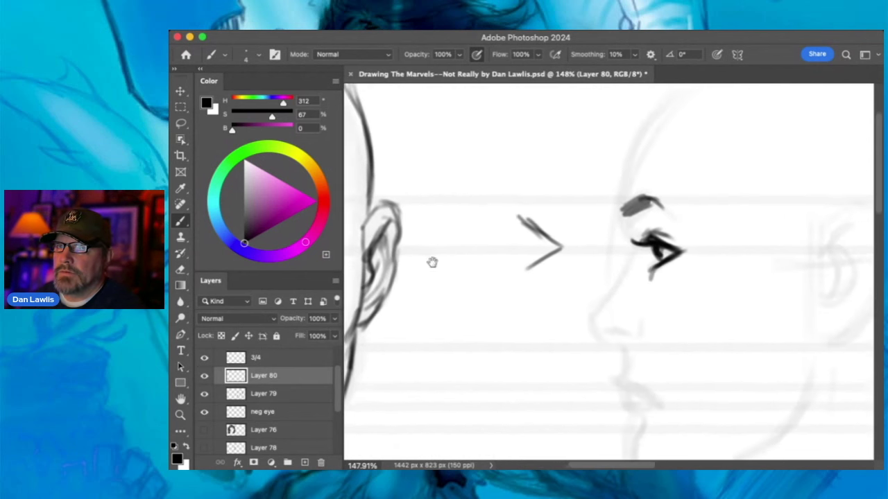
pyautogui.moveTo(614, 202)
pyautogui.mouseDown()
pyautogui.moveTo(598, 212)
pyautogui.moveTo(627, 206)
pyautogui.moveTo(655, 223)
pyautogui.mouseUp()
# - Ink the profile contour from the forehead down the nose bridge, with the nose tip, nostril and groove above the lip
pyautogui.moveTo(590, 222)
pyautogui.mouseDown()
pyautogui.moveTo(601, 255)
pyautogui.moveTo(591, 208)
pyautogui.moveTo(594, 174)
pyautogui.moveTo(610, 151)
pyautogui.moveTo(591, 212)
pyautogui.moveTo(601, 258)
pyautogui.mouseUp()
pyautogui.moveTo(602, 164); pyautogui.dragTo(640, 106)
pyautogui.moveTo(601, 257); pyautogui.dragTo(562, 319)
pyautogui.moveTo(588, 285)
pyautogui.mouseDown()
pyautogui.moveTo(561, 320)
pyautogui.moveTo(610, 224)
pyautogui.moveTo(585, 209)
pyautogui.mouseUp()
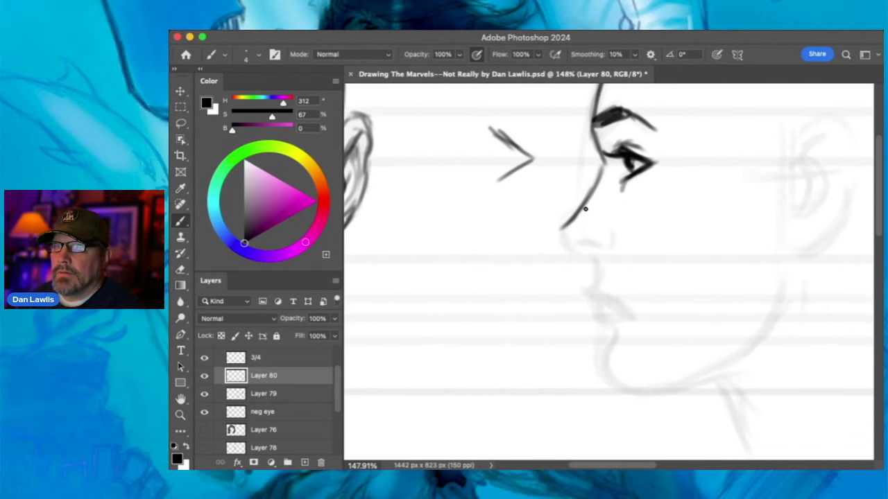
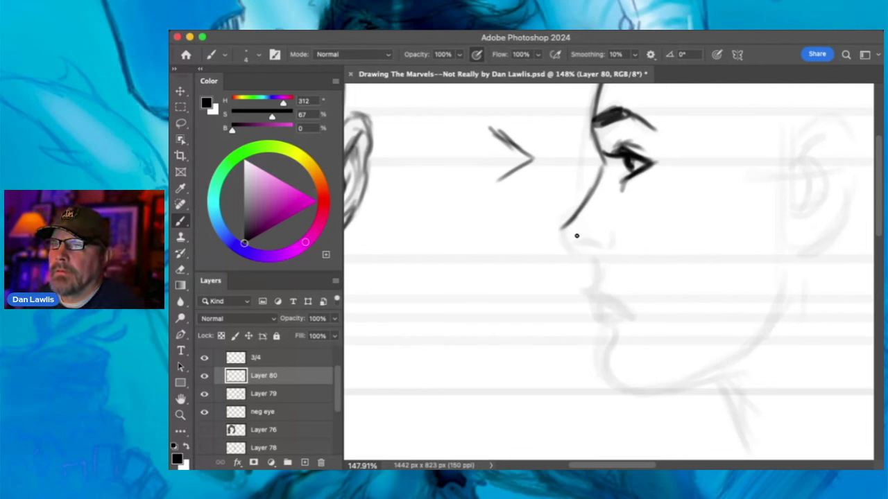
pyautogui.moveTo(568, 229)
pyautogui.mouseDown()
pyautogui.moveTo(573, 248)
pyautogui.moveTo(567, 234)
pyautogui.moveTo(586, 250)
pyautogui.moveTo(584, 240)
pyautogui.moveTo(594, 242)
pyautogui.mouseUp()
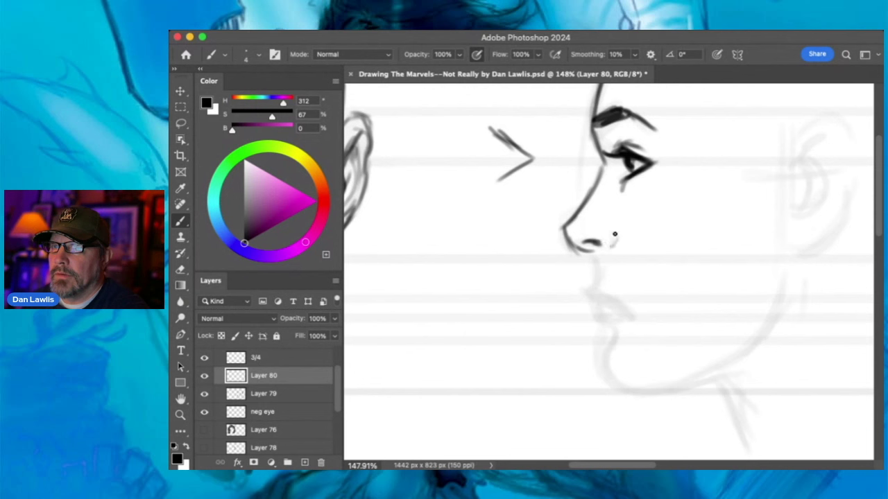
pyautogui.moveTo(595, 255); pyautogui.dragTo(589, 286)
# - Draw a straight alignment line from the nose tip to the chin, and remove it with the Eraser at size 10
pyautogui.moveTo(555, 212); pyautogui.dragTo(605, 375)
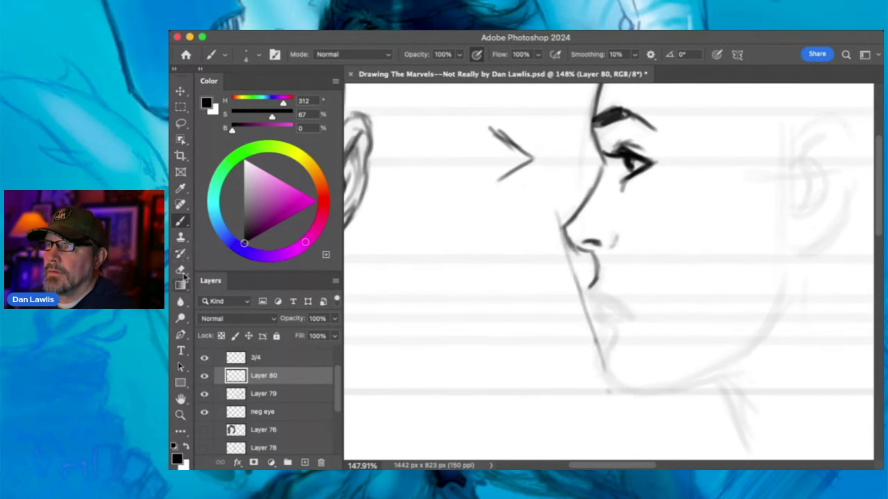
pyautogui.click(181, 270)
pyautogui.press('[')
pyautogui.press('[')
pyautogui.press('[')
pyautogui.press('[')
pyautogui.press('[')
pyautogui.moveTo(557, 205)
pyautogui.mouseDown()
pyautogui.moveTo(557, 242)
pyautogui.moveTo(575, 273)
pyautogui.moveTo(575, 309)
pyautogui.moveTo(601, 383)
pyautogui.mouseUp()
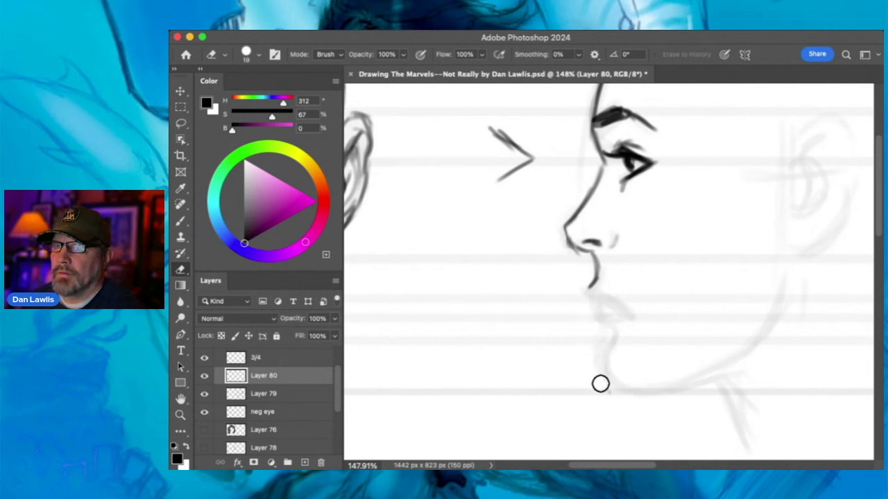
# - Darken the nose tip and ink the profile's upper and lower lips, checking them against the front view
pyautogui.click(181, 222)
pyautogui.moveTo(565, 228); pyautogui.dragTo(576, 255)
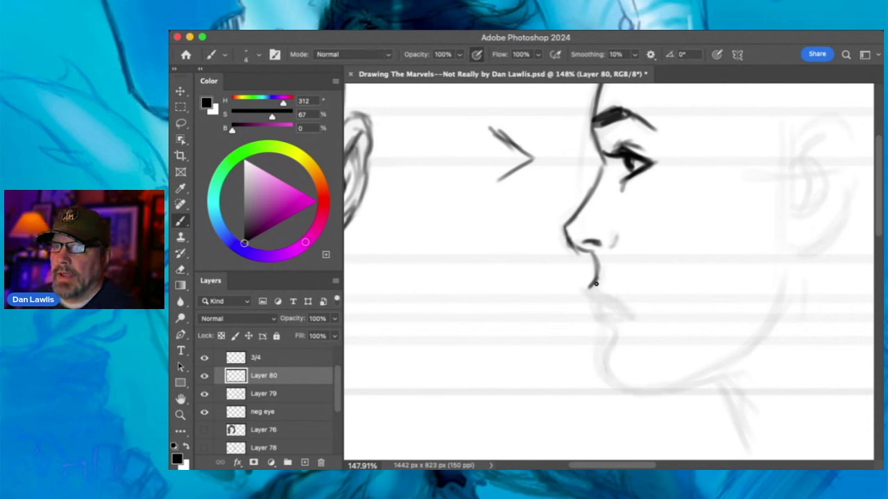
pyautogui.moveTo(589, 284); pyautogui.dragTo(598, 296)
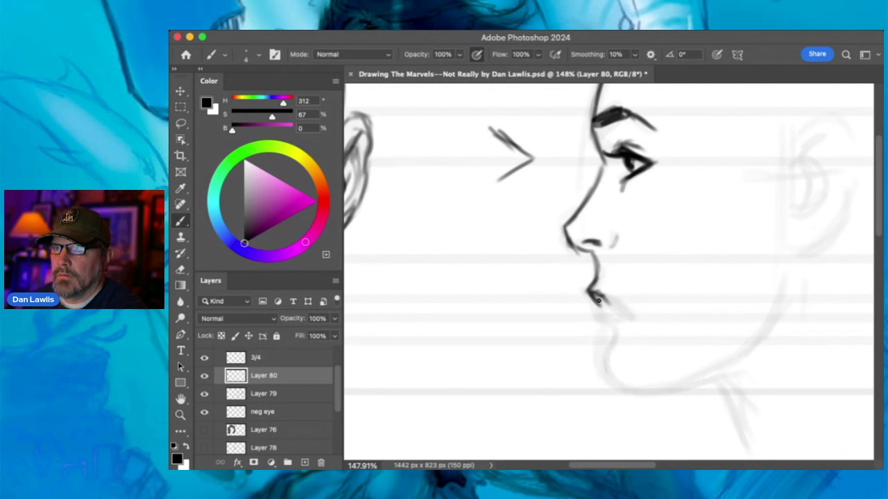
pyautogui.moveTo(605, 299)
pyautogui.mouseDown()
pyautogui.moveTo(627, 318)
pyautogui.moveTo(602, 324)
pyautogui.moveTo(602, 309)
pyautogui.moveTo(600, 325)
pyautogui.moveTo(598, 312)
pyautogui.moveTo(608, 322)
pyautogui.moveTo(597, 318)
pyautogui.moveTo(622, 317)
pyautogui.mouseUp()
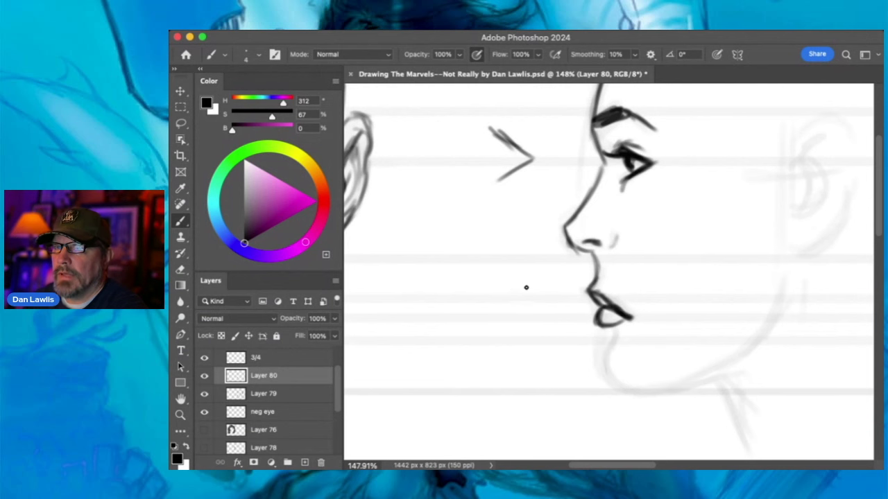
pyautogui.hscroll(-5, 526, 287)
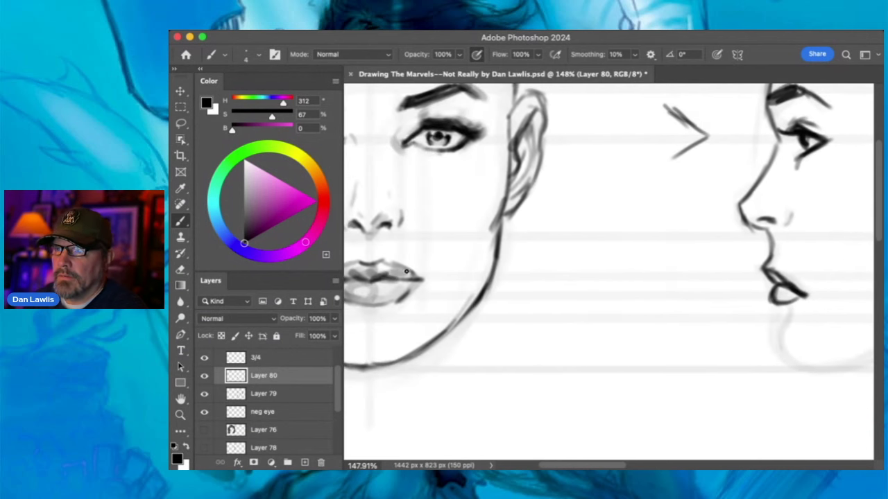
pyautogui.hscroll(5, 551, 288)
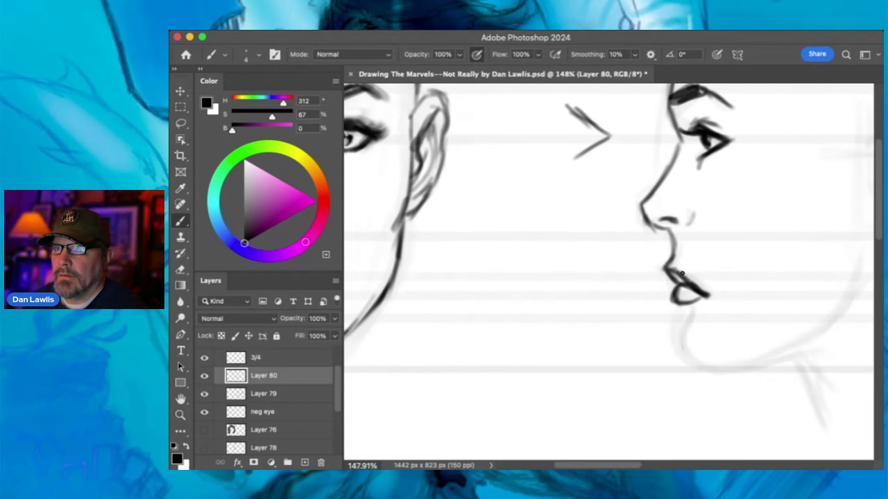
pyautogui.moveTo(682, 274)
pyautogui.mouseDown()
pyautogui.moveTo(672, 276)
pyautogui.moveTo(693, 287)
pyautogui.moveTo(684, 304)
pyautogui.moveTo(735, 274)
pyautogui.moveTo(770, 267)
pyautogui.moveTo(746, 267)
pyautogui.moveTo(756, 274)
pyautogui.moveTo(762, 318)
pyautogui.moveTo(782, 336)
pyautogui.moveTo(652, 313)
pyautogui.mouseUp()
# - Ink the chin and the underside of the jaw, and erase the heavy rear jaw curve
pyautogui.moveTo(595, 338)
pyautogui.mouseDown()
pyautogui.moveTo(644, 333)
pyautogui.moveTo(709, 301)
pyautogui.mouseUp()
pyautogui.moveTo(646, 337); pyautogui.dragTo(729, 299)
pyautogui.moveTo(756, 207); pyautogui.dragTo(738, 281)
pyautogui.moveTo(754, 201)
pyautogui.mouseDown()
pyautogui.moveTo(700, 314)
pyautogui.moveTo(712, 304)
pyautogui.mouseUp()
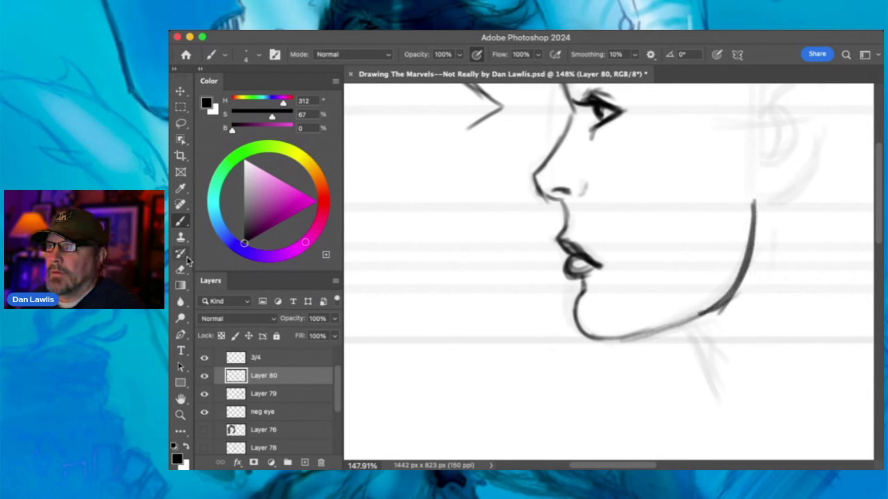
pyautogui.click(181, 271)
pyautogui.moveTo(749, 210)
pyautogui.mouseDown()
pyautogui.moveTo(734, 262)
pyautogui.moveTo(747, 252)
pyautogui.moveTo(699, 307)
pyautogui.mouseUp()
pyautogui.click(181, 220)
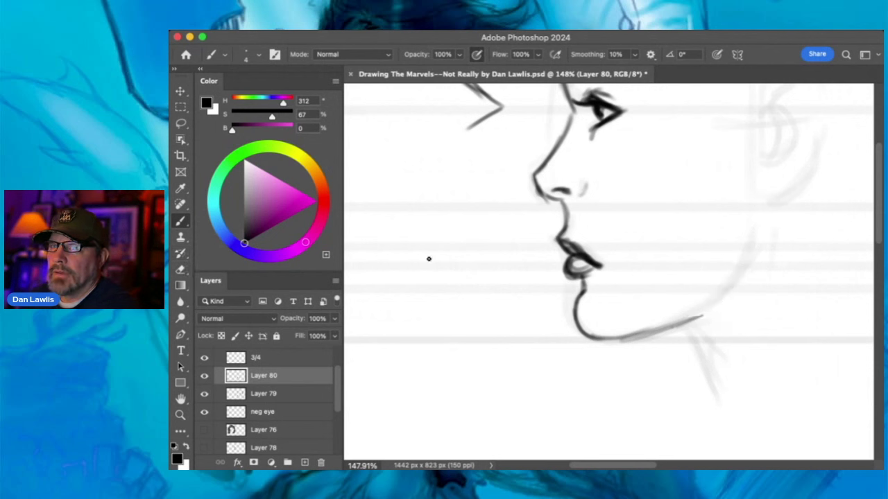
# - Ink the front of the neck descending from beneath the profile's jaw
pyautogui.moveTo(700, 320)
pyautogui.mouseDown()
pyautogui.moveTo(749, 237)
pyautogui.moveTo(736, 286)
pyautogui.moveTo(754, 238)
pyautogui.moveTo(714, 311)
pyautogui.moveTo(669, 334)
pyautogui.moveTo(622, 339)
pyautogui.moveTo(692, 335)
pyautogui.moveTo(675, 332)
pyautogui.moveTo(701, 346)
pyautogui.moveTo(719, 392)
pyautogui.mouseUp()
pyautogui.moveTo(698, 345)
pyautogui.mouseDown()
pyautogui.moveTo(723, 397)
pyautogui.moveTo(714, 387)
pyautogui.mouseUp()
# - Try sketching cheekbone and cheek hollow lines on the profile, and erase them
pyautogui.moveTo(704, 154)
pyautogui.mouseDown()
pyautogui.moveTo(659, 211)
pyautogui.moveTo(653, 278)
pyautogui.mouseUp()
pyautogui.moveTo(648, 224); pyautogui.dragTo(650, 291)
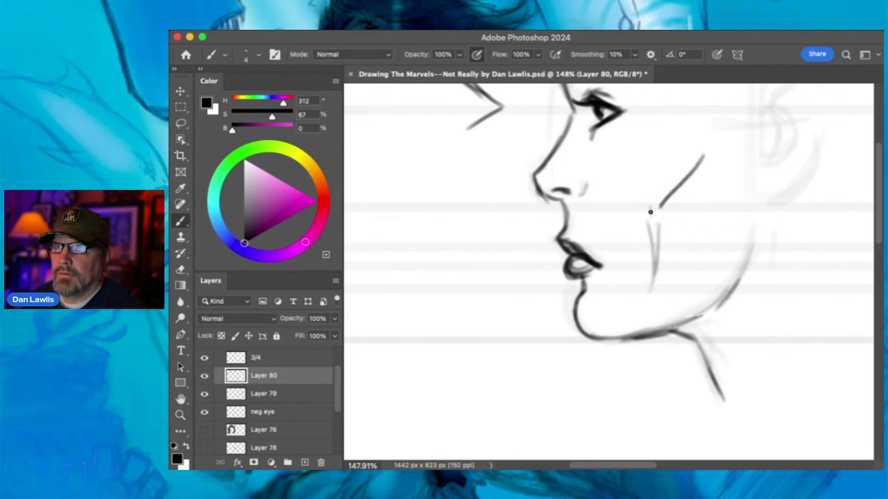
pyautogui.click(180, 269)
pyautogui.moveTo(714, 160)
pyautogui.mouseDown()
pyautogui.moveTo(658, 226)
pyautogui.moveTo(654, 291)
pyautogui.mouseUp()
# - Ink the rear jaw curve of the profile up toward the earlobe
pyautogui.click(181, 221)
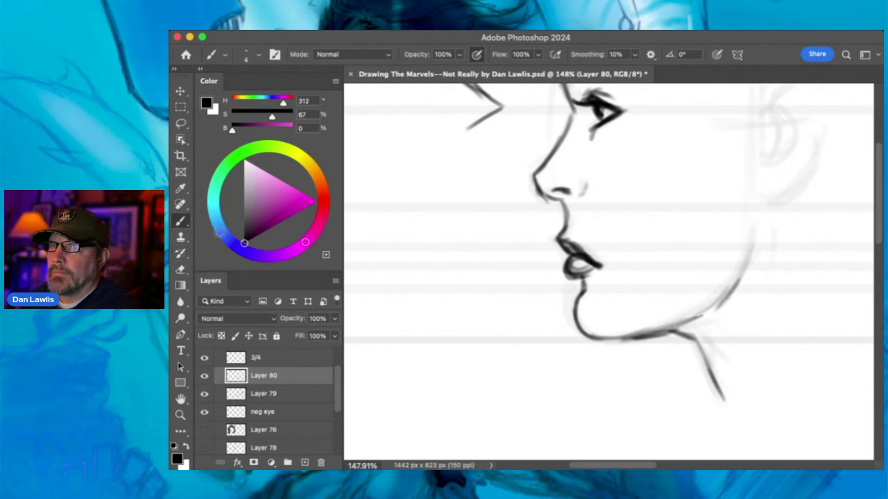
pyautogui.moveTo(736, 284); pyautogui.dragTo(755, 218)
pyautogui.moveTo(736, 336); pyautogui.dragTo(736, 357)
pyautogui.moveTo(767, 249); pyautogui.dragTo(731, 379)
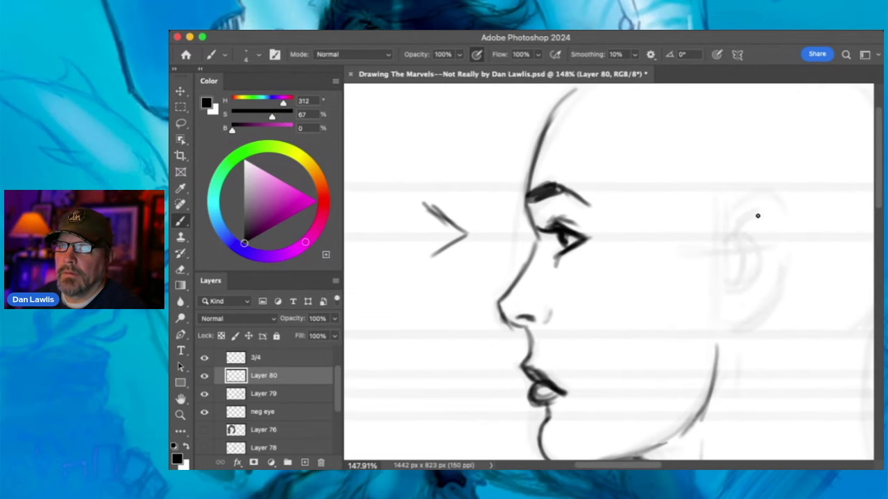
# - Ink the profile's ear with its outer rim, inner folds and lobe over the faint sketch
pyautogui.moveTo(735, 229)
pyautogui.mouseDown()
pyautogui.moveTo(761, 206)
pyautogui.moveTo(763, 189)
pyautogui.mouseUp()
pyautogui.moveTo(745, 224); pyautogui.dragTo(735, 281)
pyautogui.moveTo(739, 243)
pyautogui.mouseDown()
pyautogui.moveTo(761, 248)
pyautogui.moveTo(766, 262)
pyautogui.moveTo(735, 285)
pyautogui.mouseUp()
pyautogui.moveTo(760, 212)
pyautogui.mouseDown()
pyautogui.moveTo(778, 200)
pyautogui.moveTo(795, 216)
pyautogui.moveTo(780, 229)
pyautogui.moveTo(779, 276)
pyautogui.moveTo(789, 207)
pyautogui.moveTo(788, 280)
pyautogui.moveTo(793, 240)
pyautogui.moveTo(781, 251)
pyautogui.moveTo(792, 285)
pyautogui.mouseUp()
pyautogui.moveTo(781, 232); pyautogui.dragTo(772, 287)
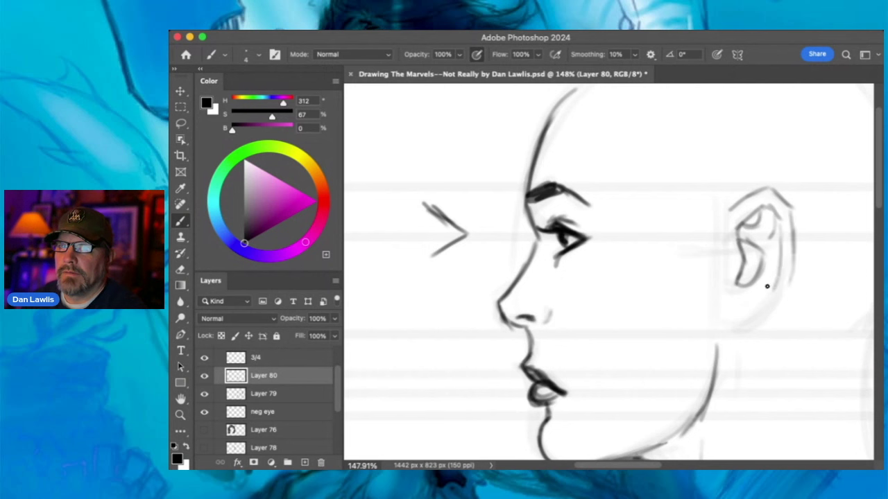
pyautogui.moveTo(722, 327)
pyautogui.mouseDown()
pyautogui.moveTo(749, 326)
pyautogui.moveTo(779, 293)
pyautogui.moveTo(793, 257)
pyautogui.mouseUp()
pyautogui.moveTo(755, 306)
pyautogui.mouseDown()
pyautogui.moveTo(793, 233)
pyautogui.moveTo(794, 266)
pyautogui.mouseUp()
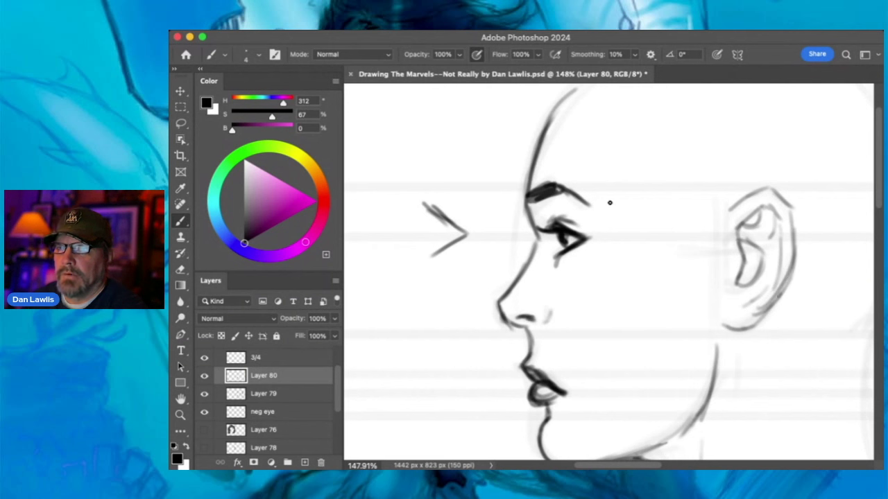
pyautogui.moveTo(735, 203)
pyautogui.mouseDown()
pyautogui.moveTo(775, 190)
pyautogui.moveTo(745, 221)
pyautogui.mouseUp()
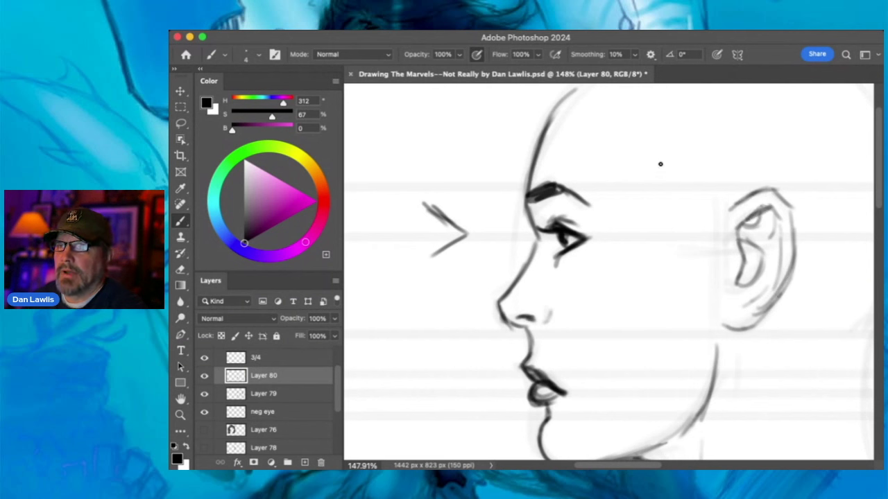
# - Touch up the front of the profile's eyebrow, and ink the back of the neck
pyautogui.moveTo(557, 192); pyautogui.dragTo(534, 202)
pyautogui.moveTo(697, 234); pyautogui.dragTo(556, 195)
pyautogui.moveTo(770, 196)
pyautogui.mouseDown()
pyautogui.moveTo(731, 301)
pyautogui.moveTo(726, 366)
pyautogui.moveTo(741, 450)
pyautogui.mouseUp()
# - Ink the skull outline of the profile from the forehead over the crown and down the back of the head
pyautogui.scroll(5, 661, 257)
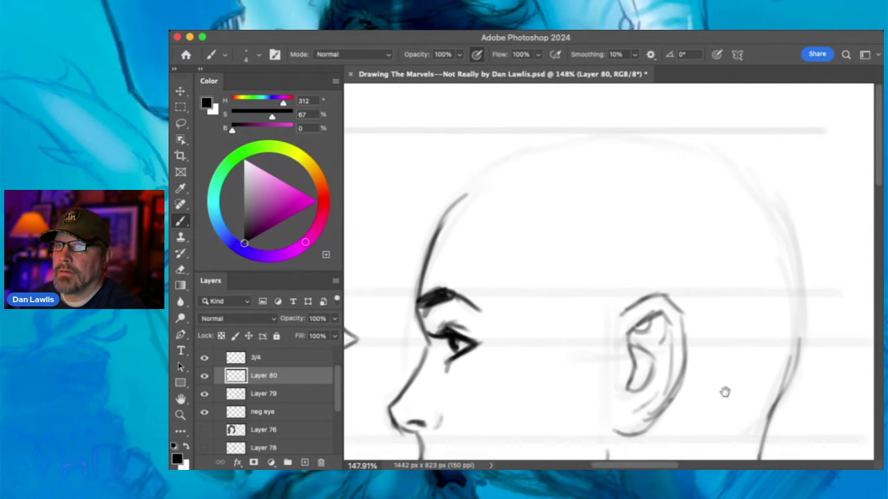
pyautogui.moveTo(470, 234); pyautogui.dragTo(622, 166)
pyautogui.moveTo(511, 206); pyautogui.dragTo(626, 173)
pyautogui.moveTo(487, 206)
pyautogui.mouseDown()
pyautogui.moveTo(670, 173)
pyautogui.moveTo(750, 189)
pyautogui.mouseUp()
pyautogui.moveTo(792, 232); pyautogui.dragTo(818, 385)
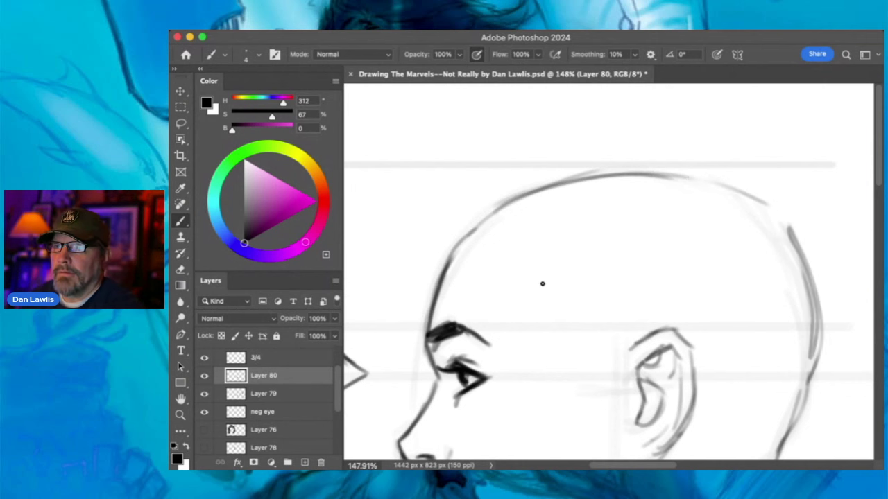
# - Show the hair on Layer 76 again and make that layer active
pyautogui.click(180, 414)
pyautogui.moveTo(662, 254); pyautogui.dragTo(604, 274)
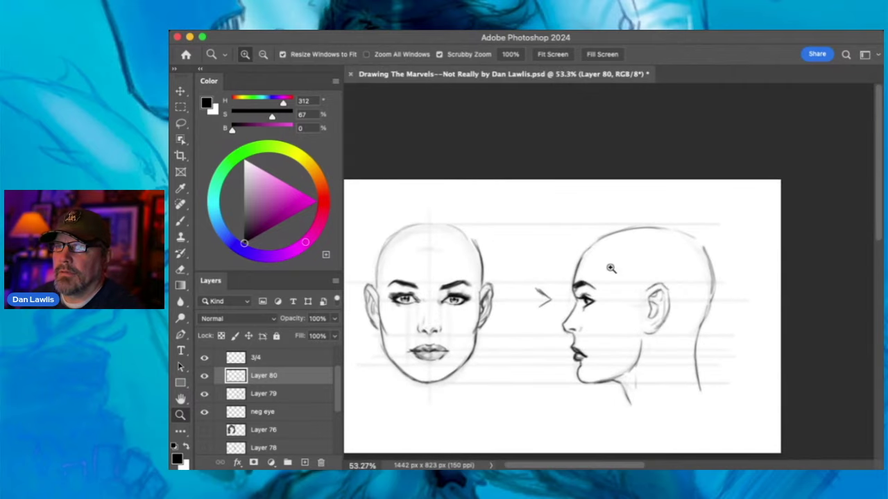
pyautogui.click(267, 412)
pyautogui.click(204, 429)
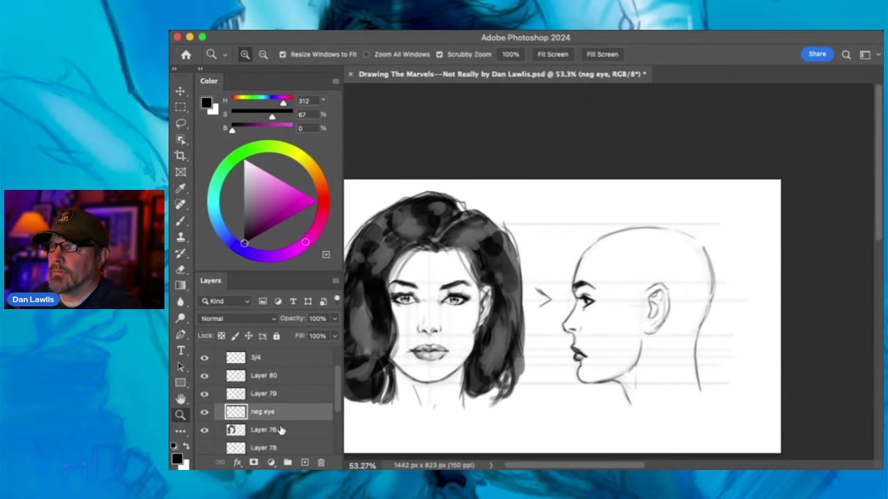
pyautogui.click(278, 431)
pyautogui.click(181, 237)
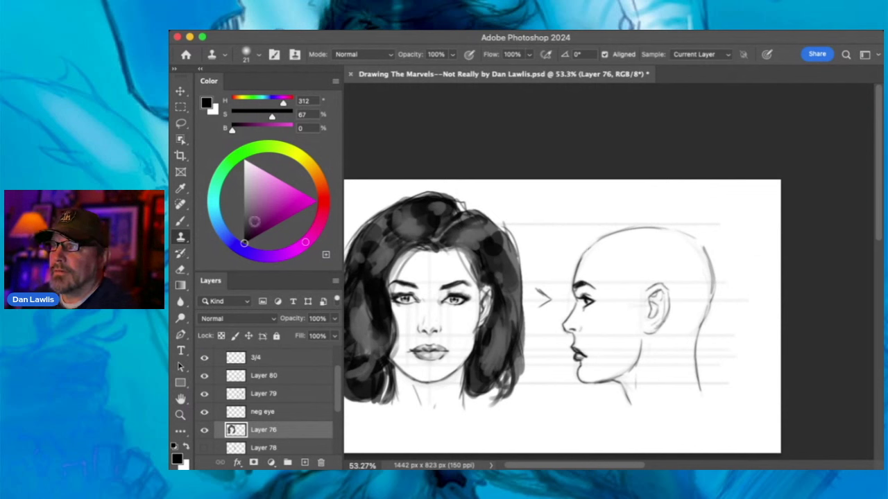
# - Brush thin sketchy bangs over the profile's forehead and a long front strand sweeping down past the cheek on Layer 76
pyautogui.click(180, 221)
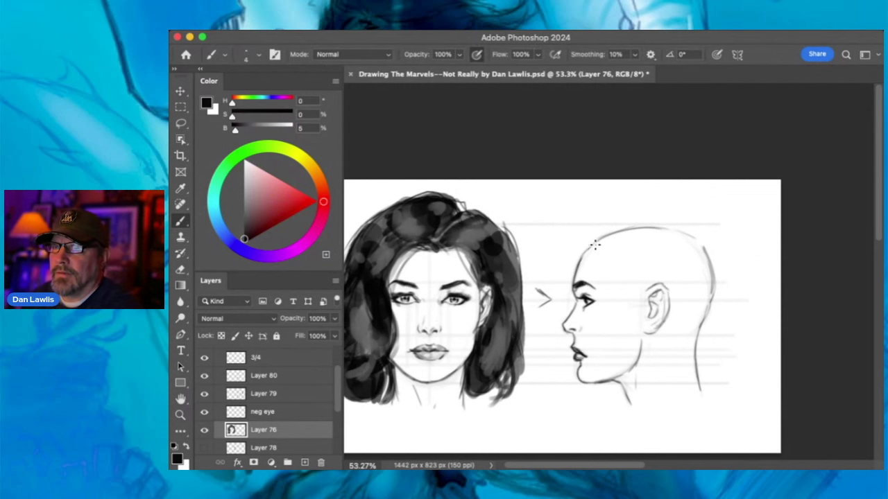
pyautogui.moveTo(588, 247)
pyautogui.mouseDown()
pyautogui.moveTo(591, 222)
pyautogui.moveTo(610, 249)
pyautogui.moveTo(605, 260)
pyautogui.mouseUp()
pyautogui.moveTo(598, 220)
pyautogui.mouseDown()
pyautogui.moveTo(601, 285)
pyautogui.moveTo(631, 319)
pyautogui.moveTo(598, 283)
pyautogui.moveTo(624, 301)
pyautogui.moveTo(591, 276)
pyautogui.mouseUp()
pyautogui.moveTo(573, 240); pyautogui.dragTo(570, 268)
pyautogui.moveTo(577, 223)
pyautogui.mouseDown()
pyautogui.moveTo(563, 252)
pyautogui.moveTo(606, 251)
pyautogui.moveTo(636, 321)
pyautogui.moveTo(642, 357)
pyautogui.mouseUp()
# - Sketch the hair strands in front of the ear down past the jaw, and outline the outer hair shape over the crown and back
pyautogui.moveTo(620, 295); pyautogui.dragTo(647, 382)
pyautogui.moveTo(627, 311)
pyautogui.mouseDown()
pyautogui.moveTo(647, 381)
pyautogui.moveTo(619, 423)
pyautogui.mouseUp()
pyautogui.moveTo(644, 361); pyautogui.dragTo(626, 424)
pyautogui.moveTo(666, 371); pyautogui.dragTo(628, 421)
pyautogui.moveTo(679, 287); pyautogui.dragTo(660, 401)
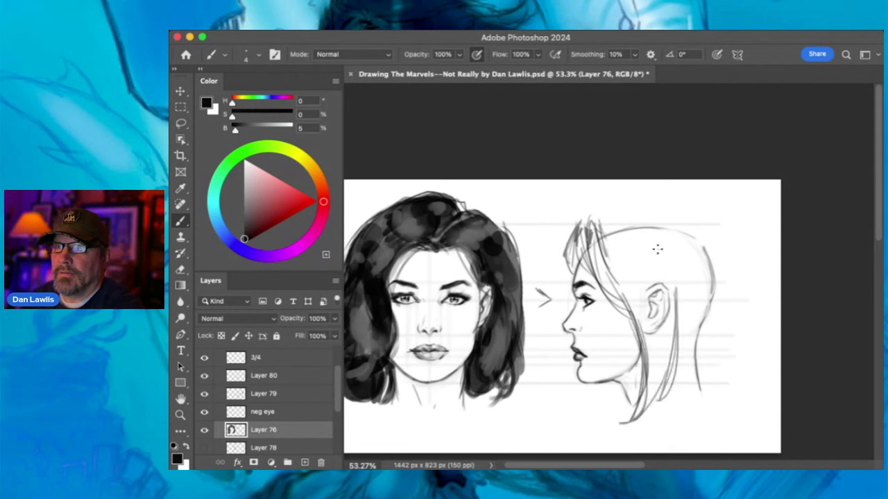
pyautogui.moveTo(591, 216)
pyautogui.mouseDown()
pyautogui.moveTo(694, 202)
pyautogui.moveTo(725, 254)
pyautogui.moveTo(736, 367)
pyautogui.moveTo(691, 420)
pyautogui.mouseUp()
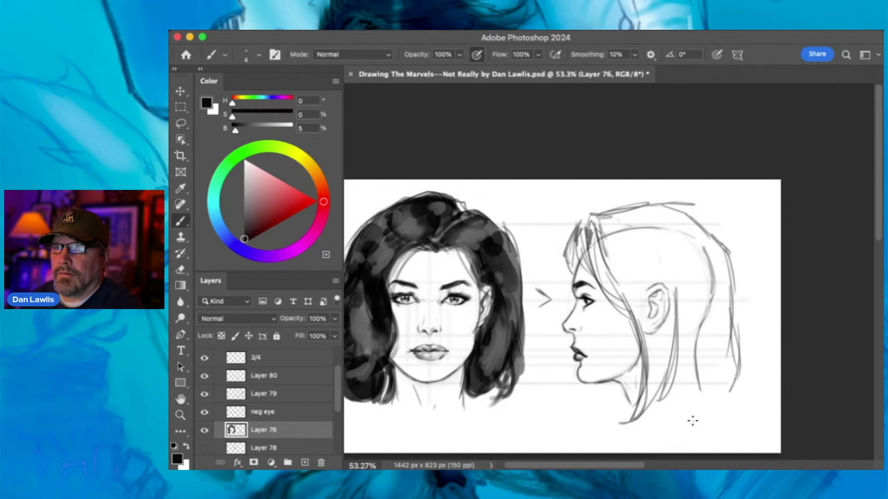
pyautogui.moveTo(727, 393)
pyautogui.mouseDown()
pyautogui.moveTo(662, 407)
pyautogui.moveTo(732, 305)
pyautogui.moveTo(715, 387)
pyautogui.mouseUp()
# - Fill the profile's hair mass with broad near-black strokes, leaving a lighter highlight band across the upper head
pyautogui.press(']')
pyautogui.moveTo(654, 374)
pyautogui.mouseDown()
pyautogui.moveTo(660, 313)
pyautogui.moveTo(644, 297)
pyautogui.moveTo(654, 386)
pyautogui.moveTo(676, 298)
pyautogui.moveTo(696, 322)
pyautogui.moveTo(666, 288)
pyautogui.moveTo(642, 277)
pyautogui.mouseUp()
pyautogui.moveTo(622, 227)
pyautogui.mouseDown()
pyautogui.moveTo(663, 216)
pyautogui.moveTo(600, 233)
pyautogui.moveTo(613, 273)
pyautogui.moveTo(704, 278)
pyautogui.moveTo(683, 239)
pyautogui.moveTo(659, 250)
pyautogui.moveTo(715, 267)
pyautogui.moveTo(654, 264)
pyautogui.moveTo(707, 284)
pyautogui.moveTo(709, 244)
pyautogui.moveTo(729, 356)
pyautogui.moveTo(705, 388)
pyautogui.moveTo(676, 355)
pyautogui.moveTo(652, 404)
pyautogui.moveTo(660, 358)
pyautogui.moveTo(634, 292)
pyautogui.moveTo(694, 341)
pyautogui.moveTo(724, 325)
pyautogui.moveTo(712, 376)
pyautogui.moveTo(647, 291)
pyautogui.moveTo(595, 253)
pyautogui.moveTo(620, 242)
pyautogui.moveTo(699, 259)
pyautogui.moveTo(594, 234)
pyautogui.moveTo(598, 267)
pyautogui.mouseUp()
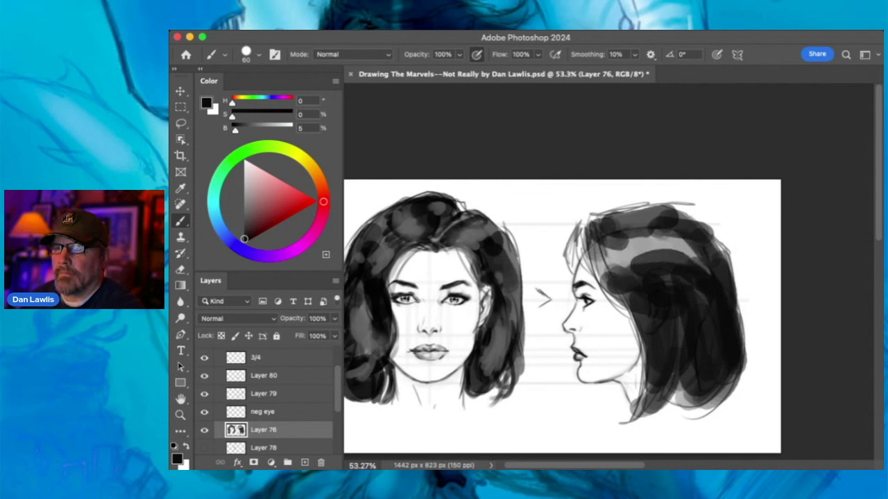
pyautogui.moveTo(596, 230)
pyautogui.mouseDown()
pyautogui.moveTo(576, 229)
pyautogui.moveTo(568, 269)
pyautogui.moveTo(586, 283)
pyautogui.mouseUp()
pyautogui.moveTo(589, 250)
pyautogui.mouseDown()
pyautogui.moveTo(591, 213)
pyautogui.moveTo(618, 212)
pyautogui.moveTo(569, 234)
pyautogui.moveTo(634, 210)
pyautogui.moveTo(714, 230)
pyautogui.moveTo(733, 254)
pyautogui.moveTo(716, 242)
pyautogui.mouseUp()
pyautogui.moveTo(739, 303)
pyautogui.mouseDown()
pyautogui.moveTo(750, 332)
pyautogui.moveTo(702, 382)
pyautogui.mouseUp()
pyautogui.moveTo(631, 303); pyautogui.dragTo(666, 367)
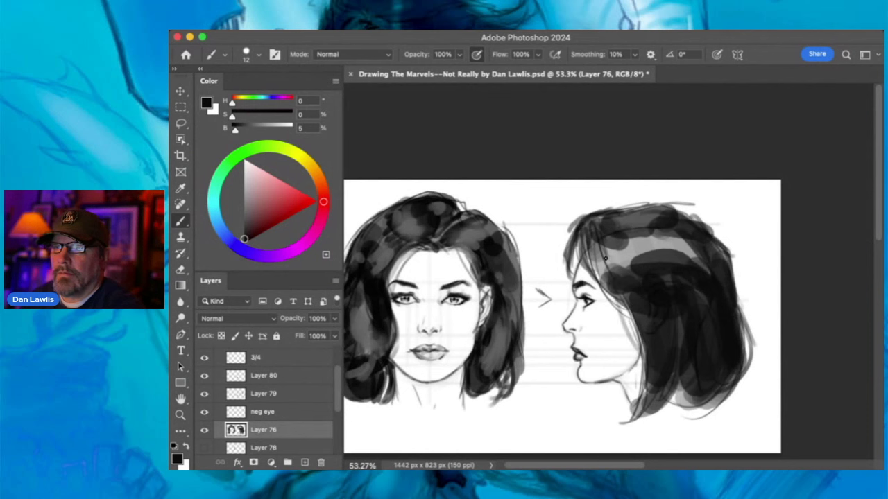
# - Add finer 12-pixel strands along the face edge of the profile's hair, curled tips at its lower ends and wispy bangs over the forehead
pyautogui.moveTo(631, 288); pyautogui.dragTo(635, 380)
pyautogui.moveTo(630, 344); pyautogui.dragTo(673, 405)
pyautogui.moveTo(642, 329)
pyautogui.mouseDown()
pyautogui.moveTo(681, 405)
pyautogui.moveTo(641, 342)
pyautogui.moveTo(643, 354)
pyautogui.moveTo(639, 316)
pyautogui.moveTo(629, 356)
pyautogui.moveTo(683, 403)
pyautogui.moveTo(663, 421)
pyautogui.moveTo(642, 424)
pyautogui.mouseUp()
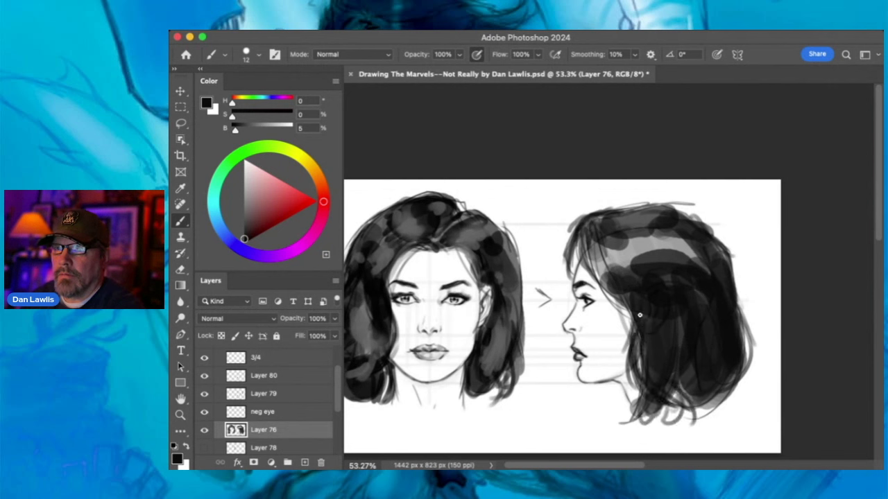
pyautogui.moveTo(597, 259)
pyautogui.mouseDown()
pyautogui.moveTo(623, 294)
pyautogui.moveTo(624, 277)
pyautogui.moveTo(614, 276)
pyautogui.moveTo(633, 277)
pyautogui.moveTo(588, 251)
pyautogui.moveTo(564, 274)
pyautogui.moveTo(597, 245)
pyautogui.moveTo(579, 231)
pyautogui.moveTo(550, 270)
pyautogui.mouseUp()
pyautogui.moveTo(573, 224); pyautogui.dragTo(560, 287)
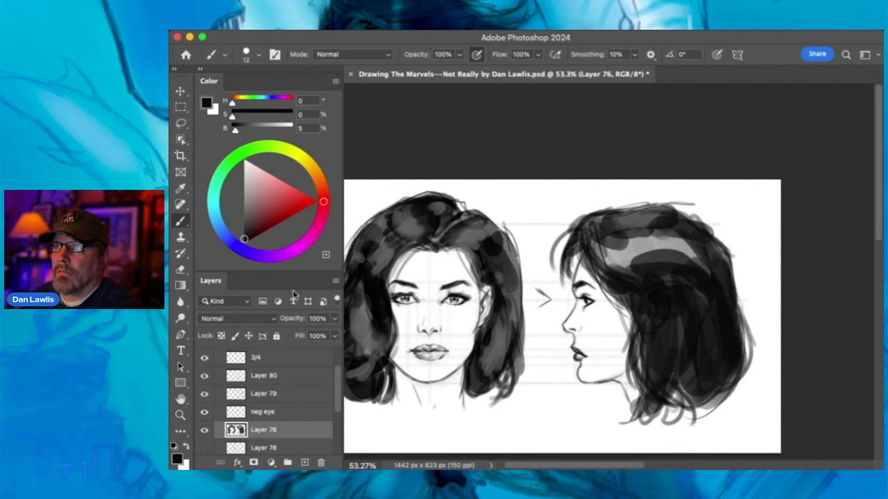
# - Enlarge the brush to 48 pixels, sample a mid grey from the drawing, and paint highlights into the lower and upper profile hair
pyautogui.press(']')
pyautogui.press(']')
pyautogui.press(']')
pyautogui.press(']')
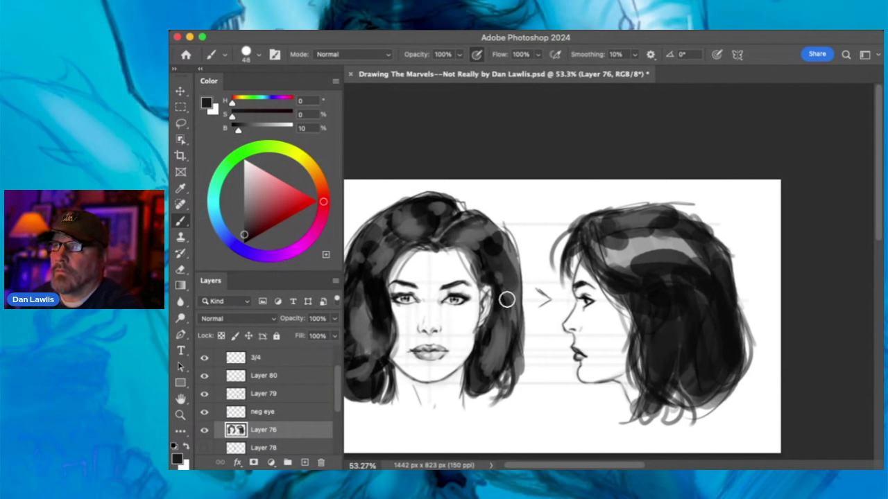
pyautogui.keyDown('alt'); pyautogui.click(369, 239); pyautogui.keyUp('alt')
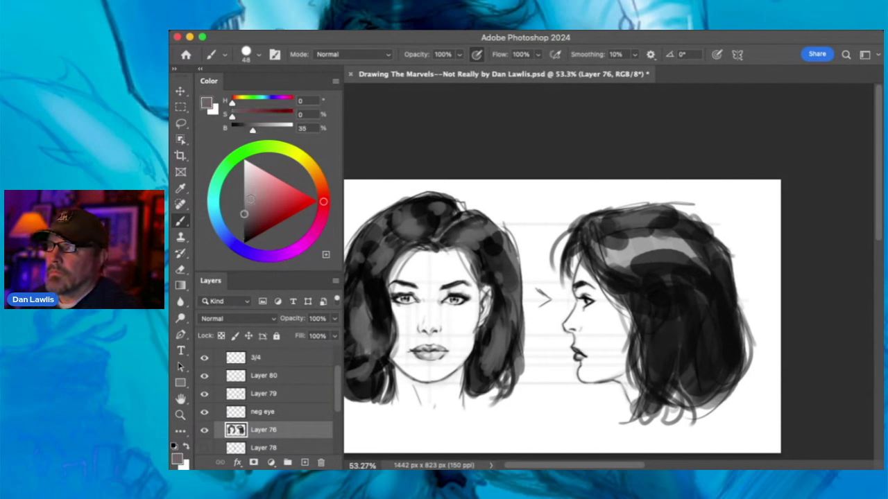
pyautogui.keyDown('alt'); pyautogui.click(434, 263); pyautogui.keyUp('alt')
pyautogui.moveTo(676, 339)
pyautogui.mouseDown()
pyautogui.moveTo(664, 349)
pyautogui.moveTo(724, 337)
pyautogui.moveTo(684, 319)
pyautogui.mouseUp()
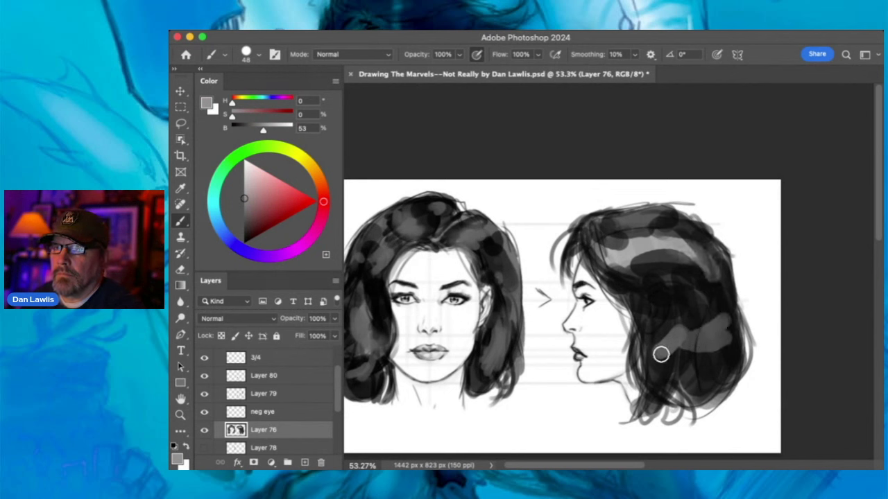
pyautogui.moveTo(661, 354); pyautogui.dragTo(662, 329)
pyautogui.moveTo(659, 244)
pyautogui.mouseDown()
pyautogui.moveTo(688, 249)
pyautogui.moveTo(626, 246)
pyautogui.moveTo(598, 226)
pyautogui.moveTo(657, 246)
pyautogui.mouseUp()
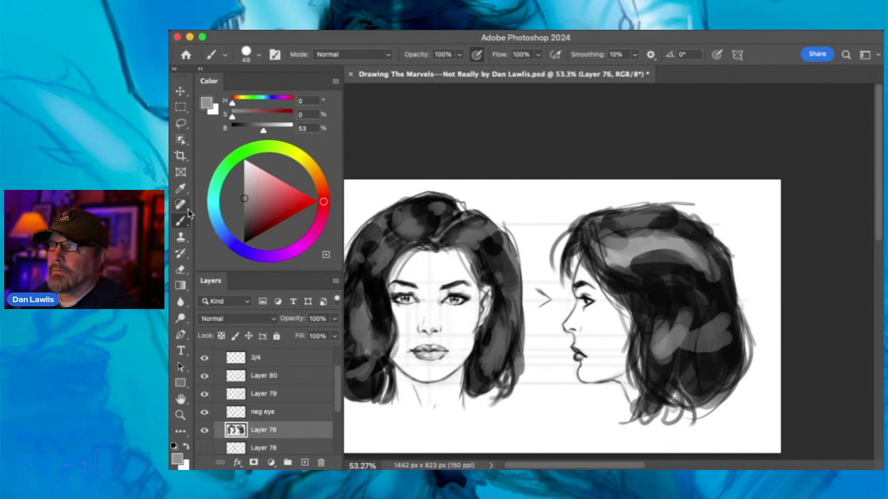
# - Hide the front layer, show Layer 77 and make it active
pyautogui.click(181, 123)
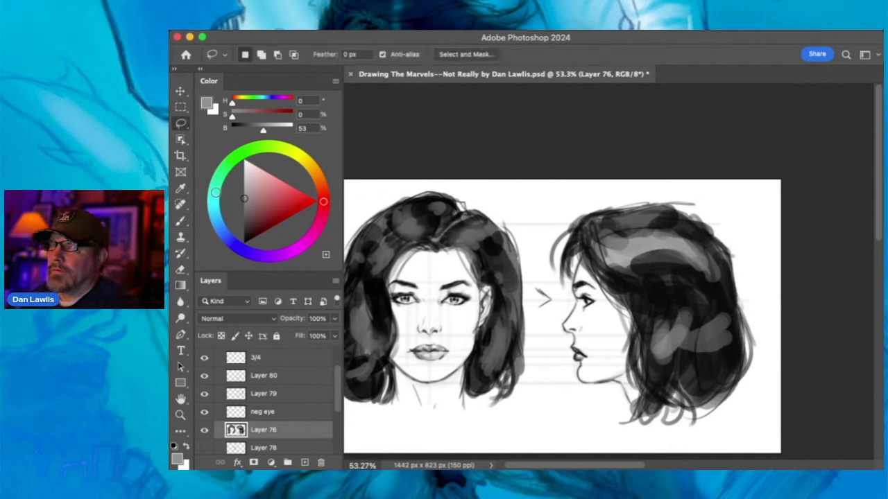
pyautogui.moveTo(338, 391); pyautogui.dragTo(338, 416)
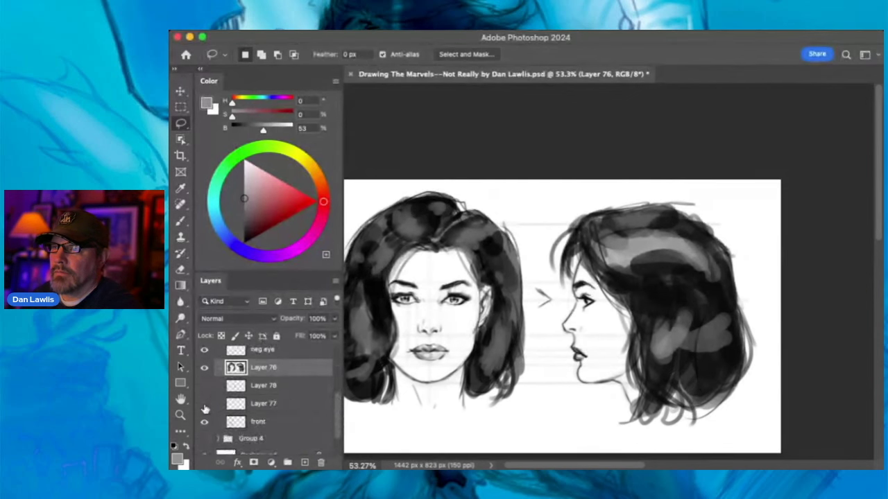
pyautogui.click(204, 409)
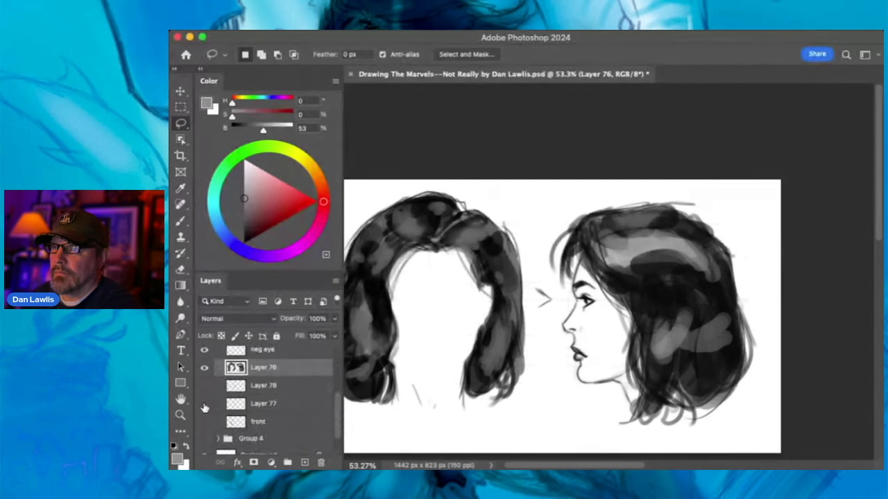
pyautogui.click(205, 405)
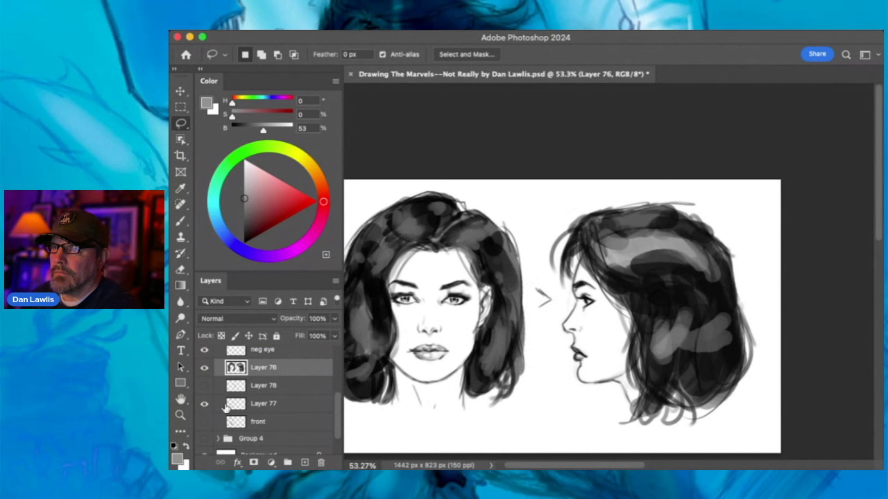
pyautogui.click(277, 406)
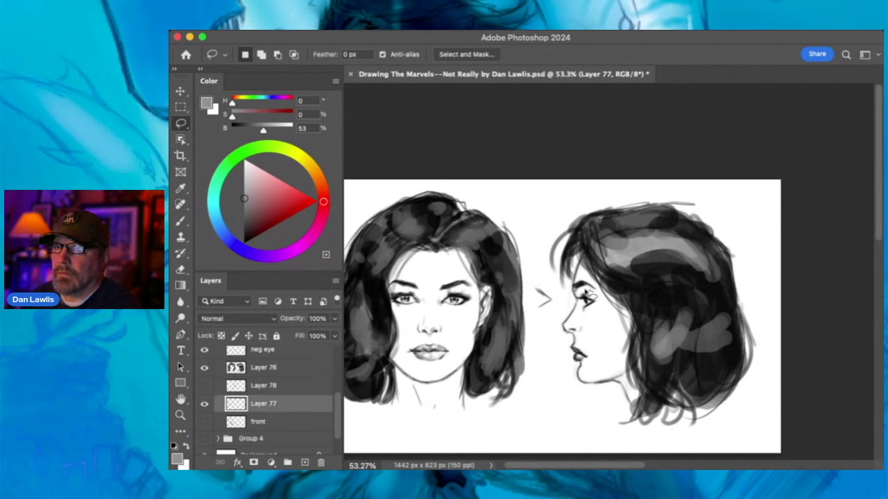
# - Lasso the profile's eye, check what Layer 77 contains by toggling its visibility, and hide the neg eye layer
pyautogui.moveTo(582, 305)
pyautogui.mouseDown()
pyautogui.moveTo(602, 321)
pyautogui.moveTo(587, 291)
pyautogui.mouseUp()
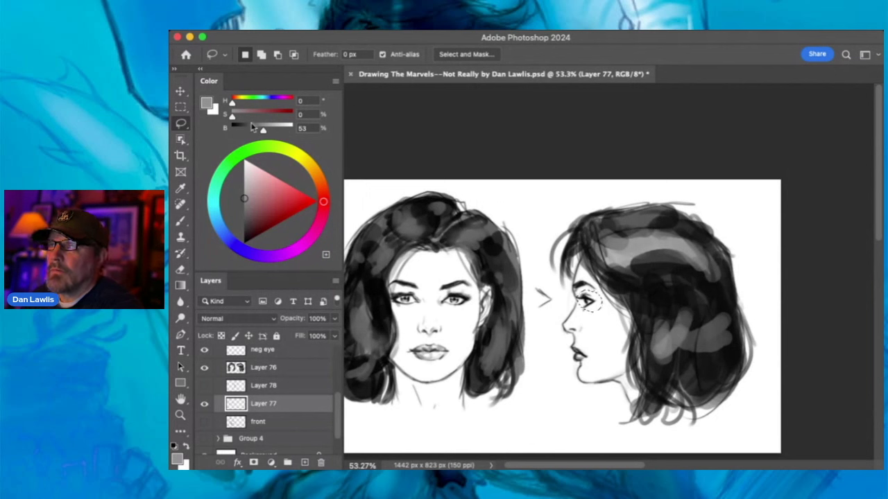
pyautogui.click(180, 92)
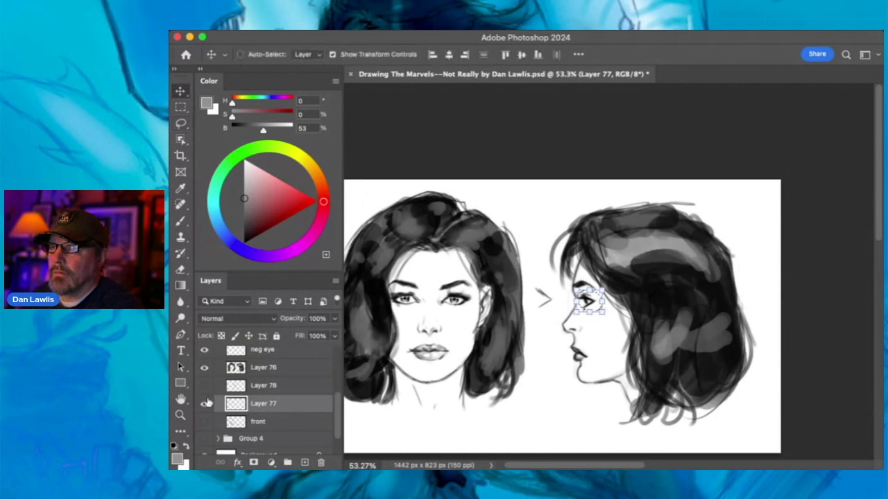
pyautogui.click(204, 409)
pyautogui.click(204, 406)
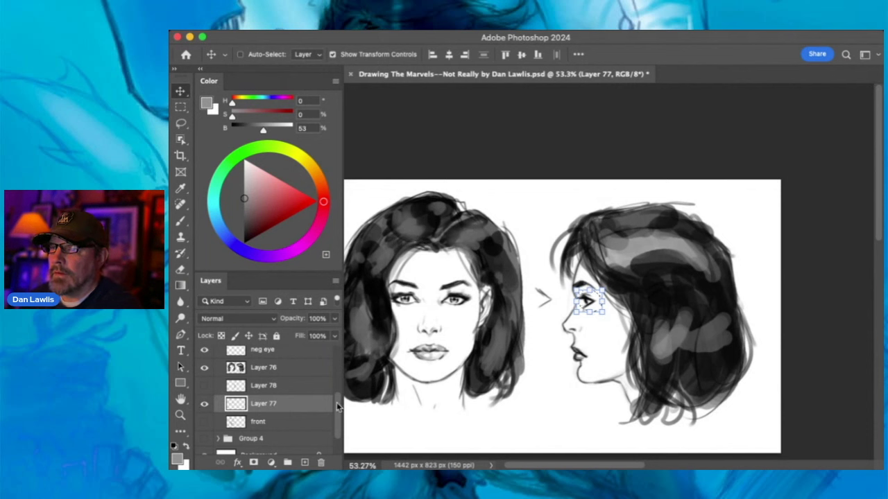
pyautogui.scroll(2, 337, 402)
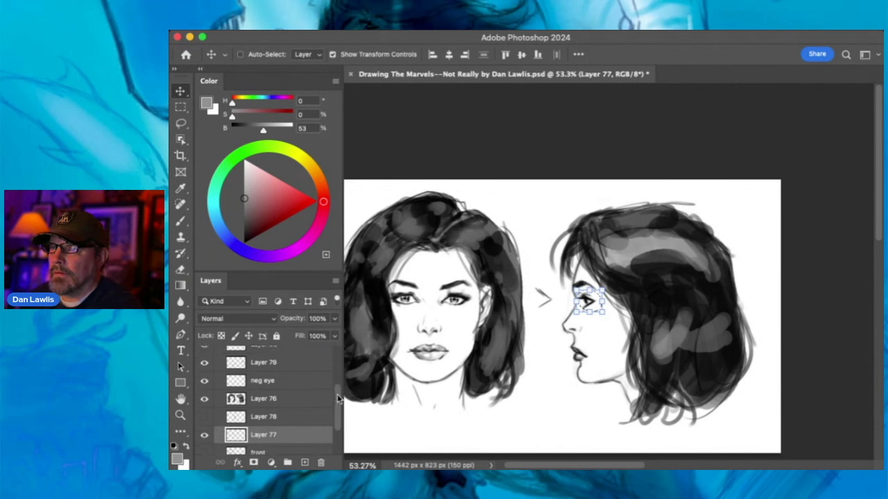
pyautogui.click(205, 365)
pyautogui.scroll(1, 336, 395)
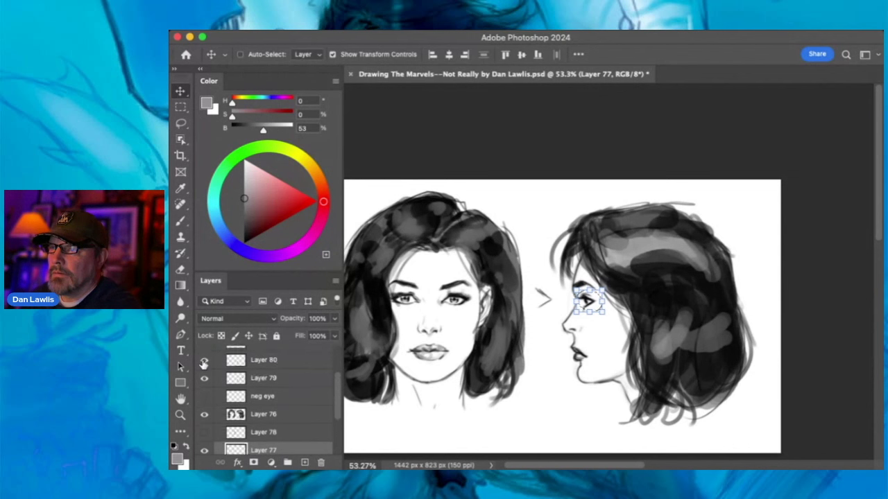
# - Make Layer 80 active, scale the selected profile eye to 115.33% and nudge it into place behind the nose bridge
pyautogui.click(203, 361)
pyautogui.click(204, 360)
pyautogui.click(263, 360)
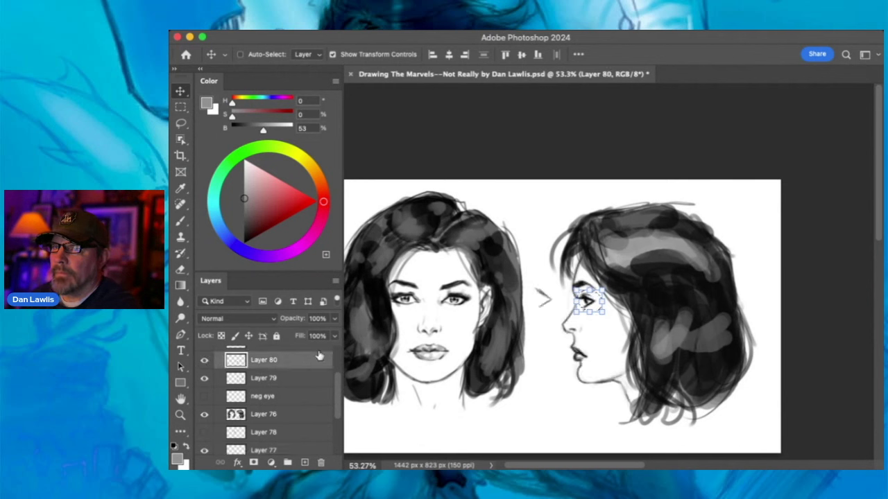
pyautogui.moveTo(603, 314); pyautogui.dragTo(604, 301)
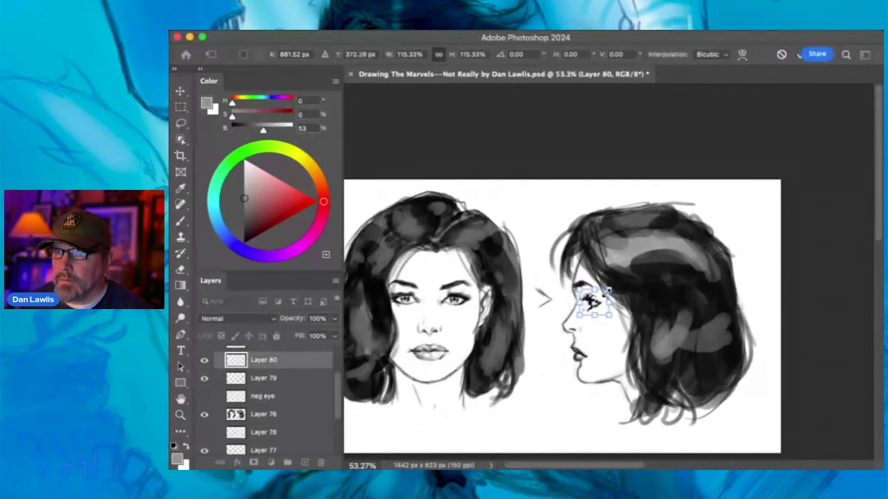
pyautogui.moveTo(607, 299); pyautogui.dragTo(605, 296)
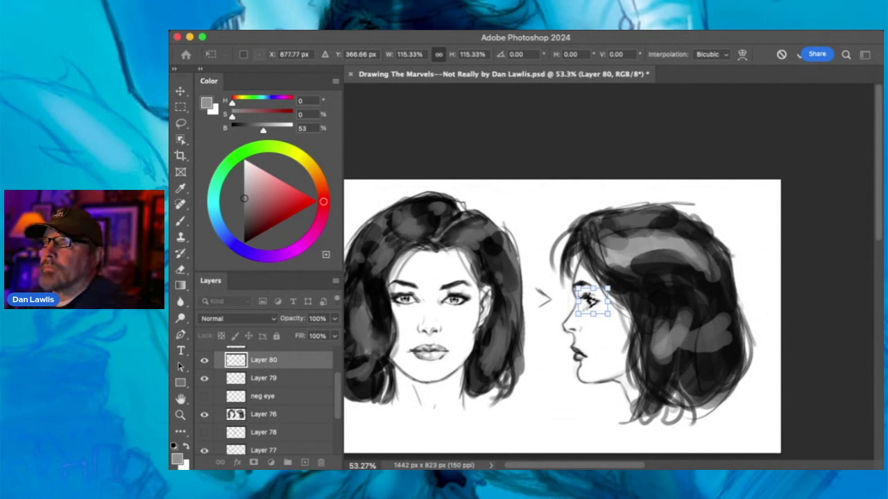
# - Ink the profile's upper lip more heavily in black with a 5-pixel brush
pyautogui.click(180, 221)
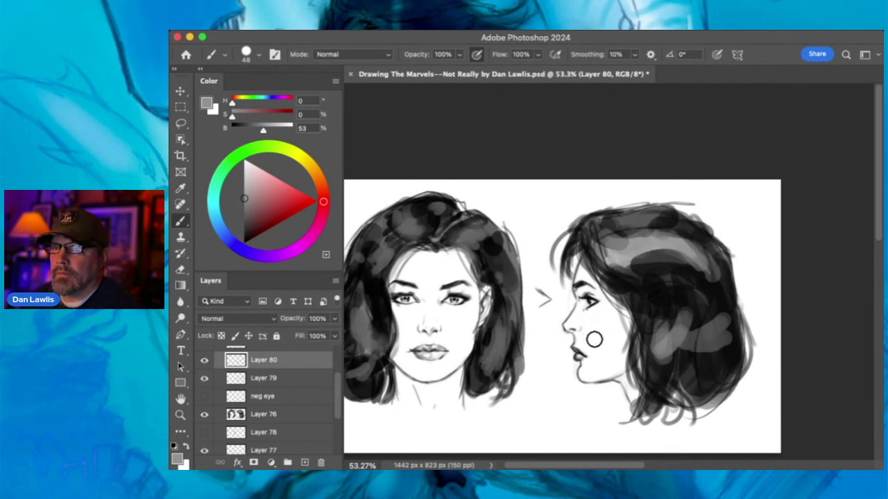
pyautogui.press('[')
pyautogui.press('[')
pyautogui.press('[')
pyautogui.press('[')
pyautogui.press('[')
pyautogui.press('[')
pyautogui.press('[')
pyautogui.press('[')
pyautogui.press('[')
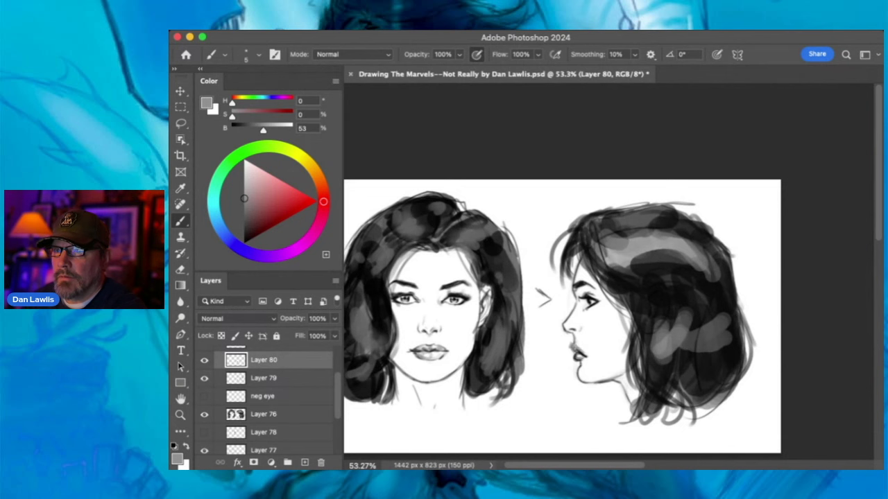
pyautogui.click(179, 415)
pyautogui.moveTo(584, 351); pyautogui.dragTo(632, 301)
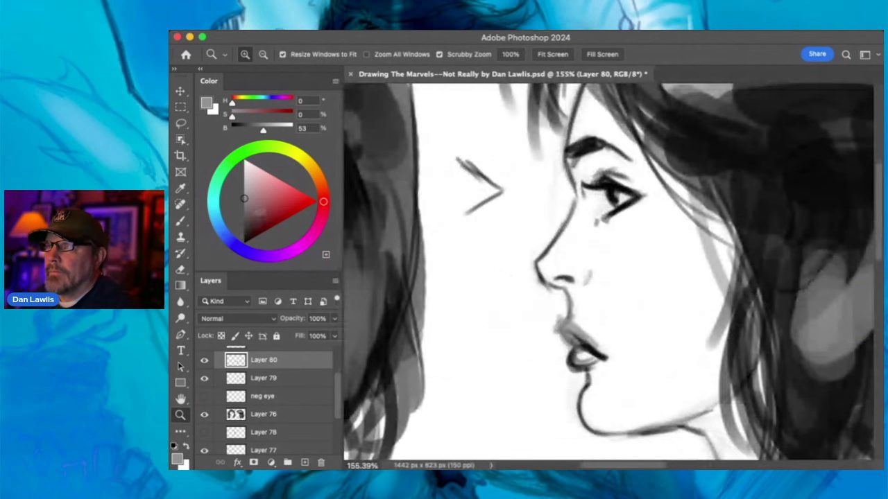
pyautogui.moveTo(261, 214); pyautogui.dragTo(244, 243)
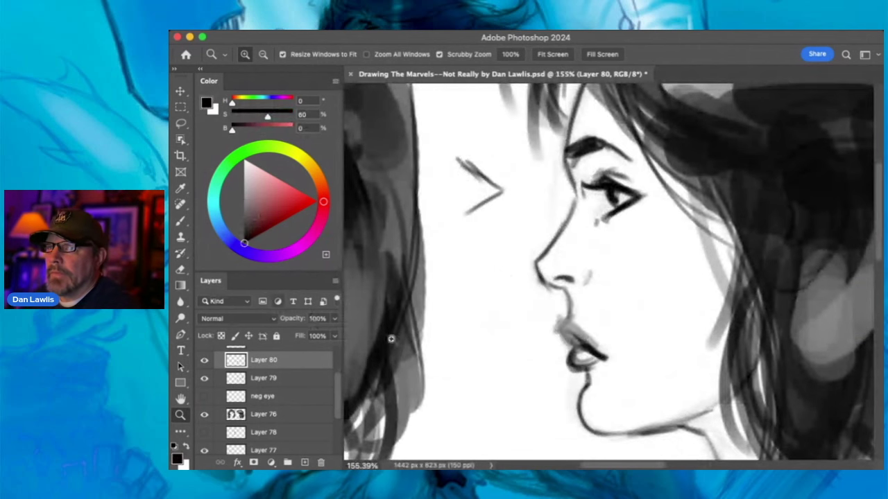
pyautogui.click(179, 221)
pyautogui.moveTo(563, 326)
pyautogui.mouseDown()
pyautogui.moveTo(570, 333)
pyautogui.moveTo(566, 310)
pyautogui.moveTo(563, 322)
pyautogui.moveTo(610, 353)
pyautogui.moveTo(586, 336)
pyautogui.moveTo(610, 351)
pyautogui.moveTo(590, 345)
pyautogui.mouseUp()
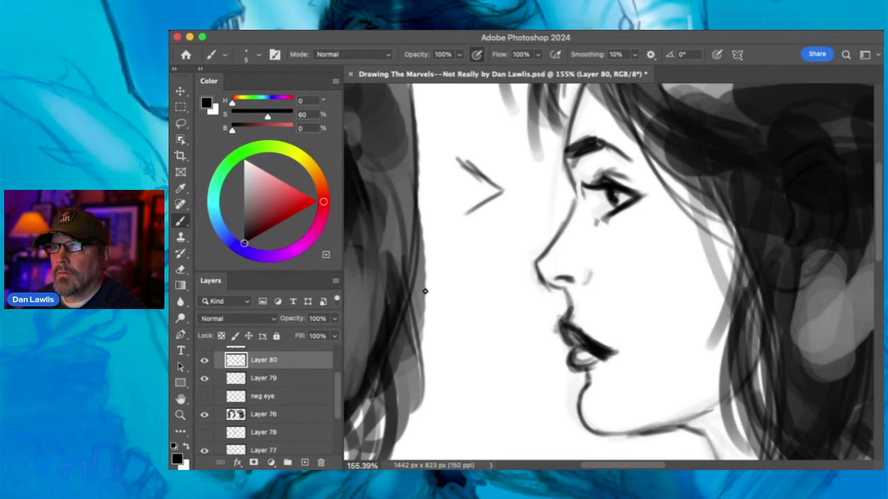
# - Erase and redraw the profile's lower lip in black, and erase the stray mark under the eye
pyautogui.click(180, 269)
pyautogui.moveTo(557, 308)
pyautogui.mouseDown()
pyautogui.moveTo(548, 321)
pyautogui.moveTo(578, 358)
pyautogui.mouseUp()
pyautogui.click(180, 221)
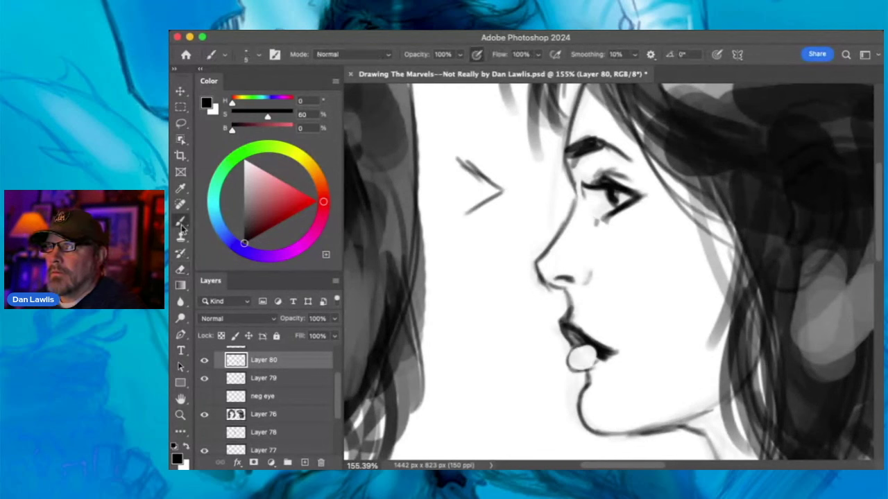
pyautogui.moveTo(581, 355)
pyautogui.mouseDown()
pyautogui.moveTo(596, 351)
pyautogui.moveTo(570, 359)
pyautogui.moveTo(576, 370)
pyautogui.moveTo(582, 350)
pyautogui.moveTo(579, 368)
pyautogui.moveTo(612, 351)
pyautogui.mouseUp()
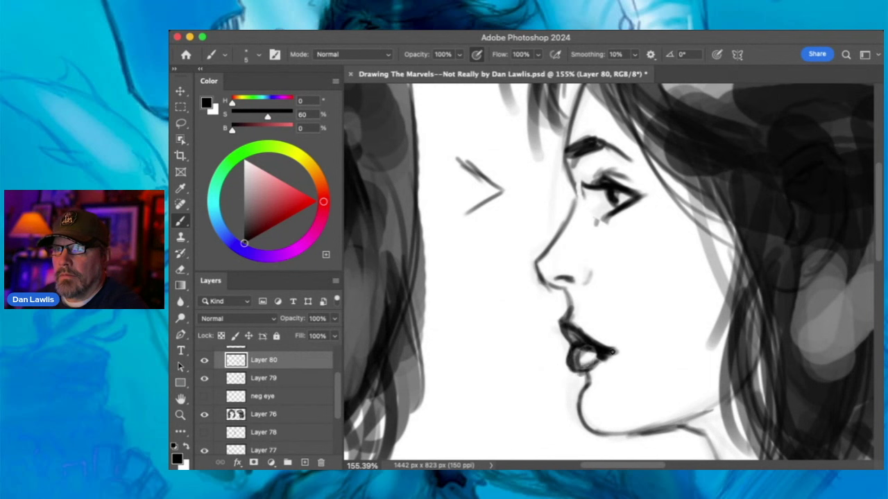
pyautogui.click(180, 270)
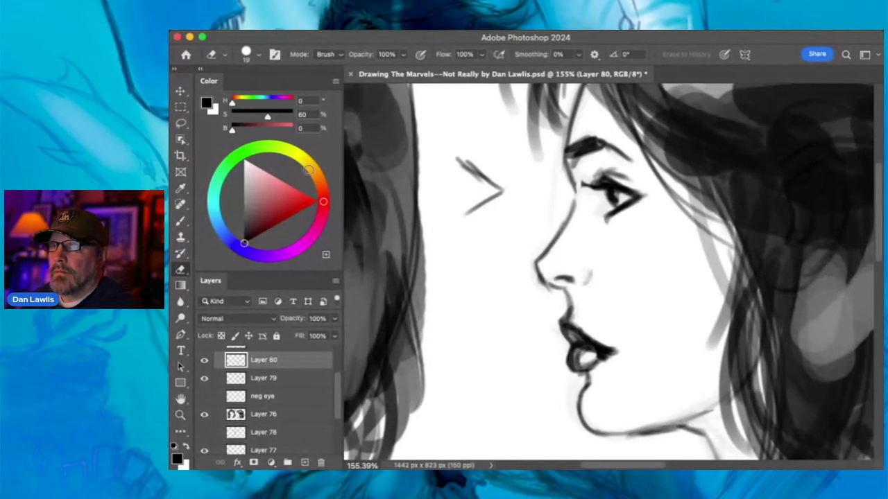
pyautogui.click(181, 220)
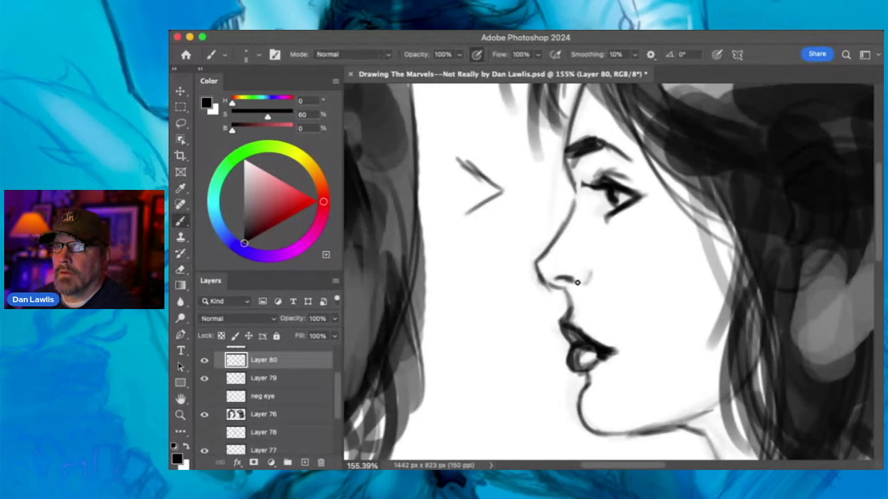
# - Darken the profile's jawline from chin toward the neck, the forehead contour and the upper eyelid with black strokes
pyautogui.moveTo(609, 433); pyautogui.dragTo(735, 397)
pyautogui.moveTo(645, 429)
pyautogui.mouseDown()
pyautogui.moveTo(738, 387)
pyautogui.moveTo(636, 431)
pyautogui.moveTo(652, 431)
pyautogui.mouseUp()
pyautogui.moveTo(595, 435); pyautogui.dragTo(655, 426)
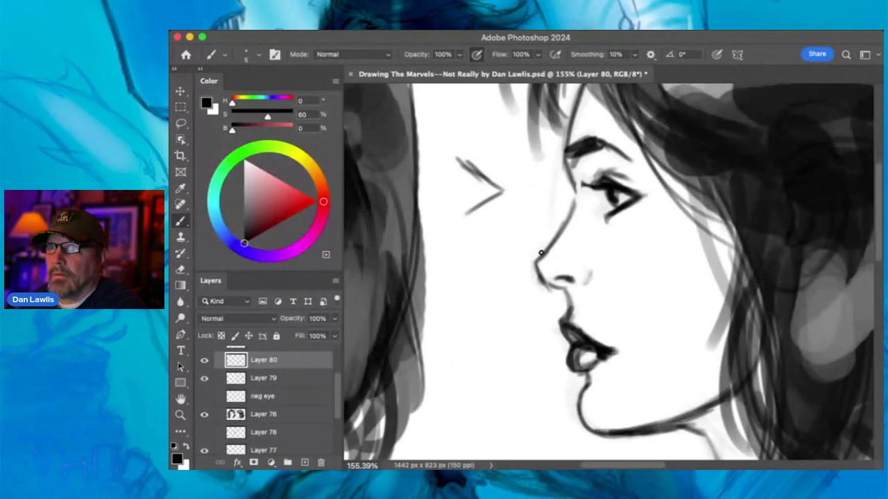
pyautogui.moveTo(568, 151)
pyautogui.mouseDown()
pyautogui.moveTo(569, 161)
pyautogui.moveTo(586, 83)
pyautogui.mouseUp()
pyautogui.moveTo(616, 179)
pyautogui.mouseDown()
pyautogui.moveTo(644, 191)
pyautogui.moveTo(623, 181)
pyautogui.mouseUp()
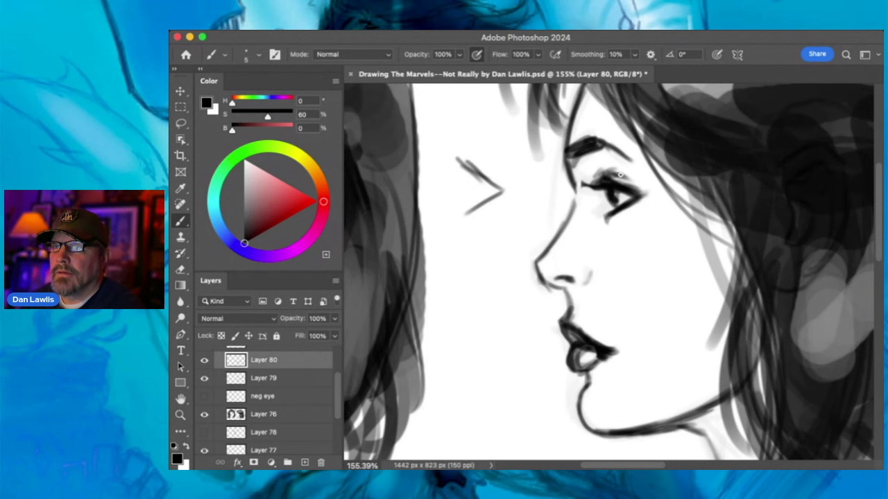
# - Darken the outer end of the profile's upper eyelid in black and erase the stray angled mark between the two heads
pyautogui.moveTo(627, 178); pyautogui.dragTo(646, 182)
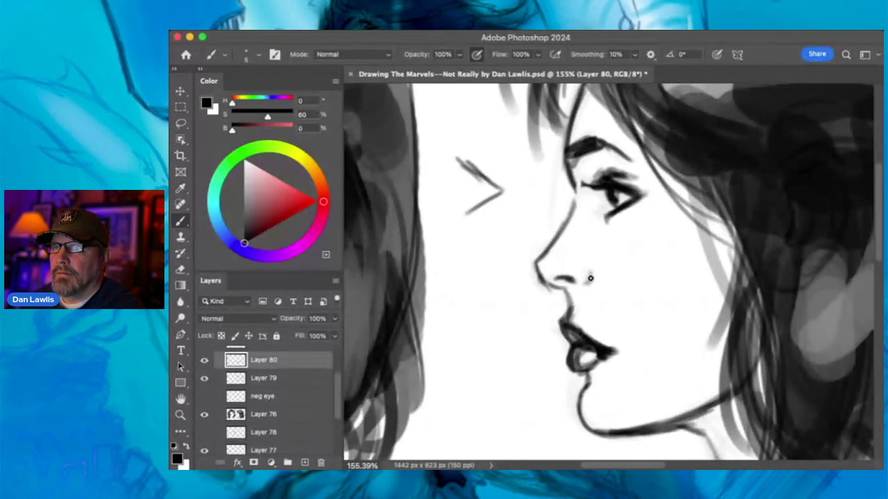
pyautogui.click(181, 414)
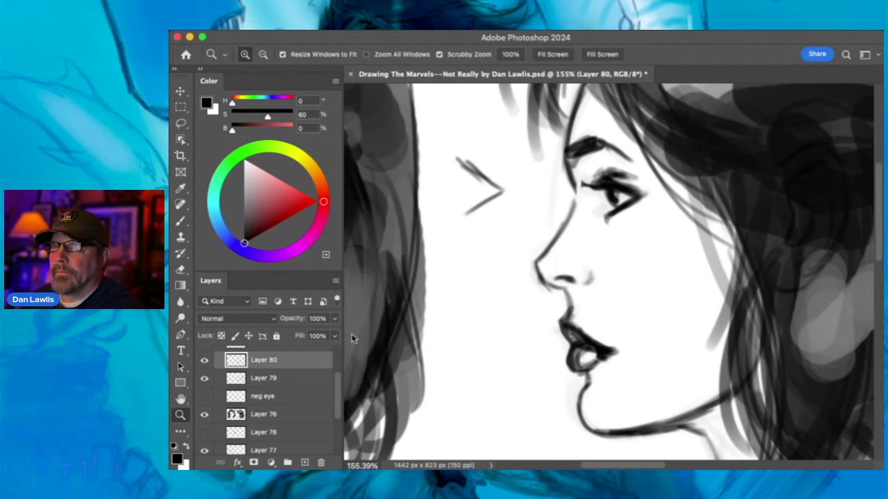
pyautogui.scroll(-5, 683, 293)
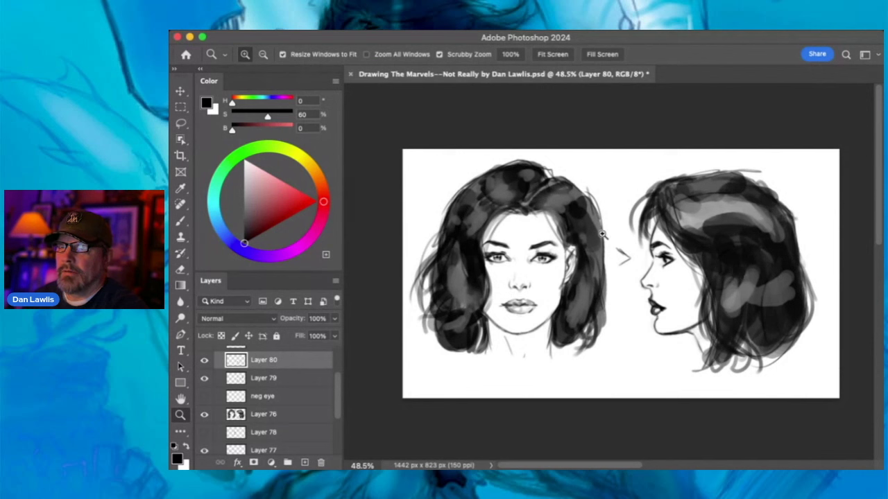
pyautogui.click(180, 270)
pyautogui.moveTo(624, 253); pyautogui.dragTo(630, 262)
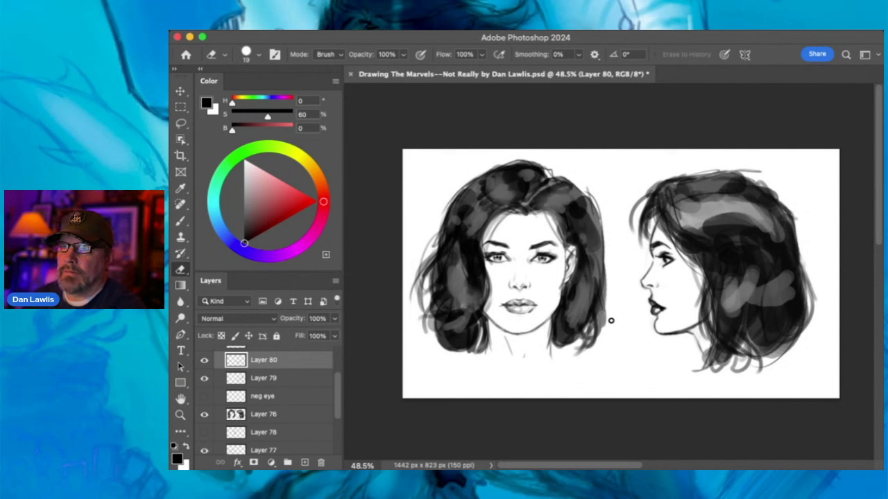
# - Check the heads without the Layer 76 hair, make the 3/4 layer active and hide the front-view and profile drawing layers
pyautogui.click(204, 416)
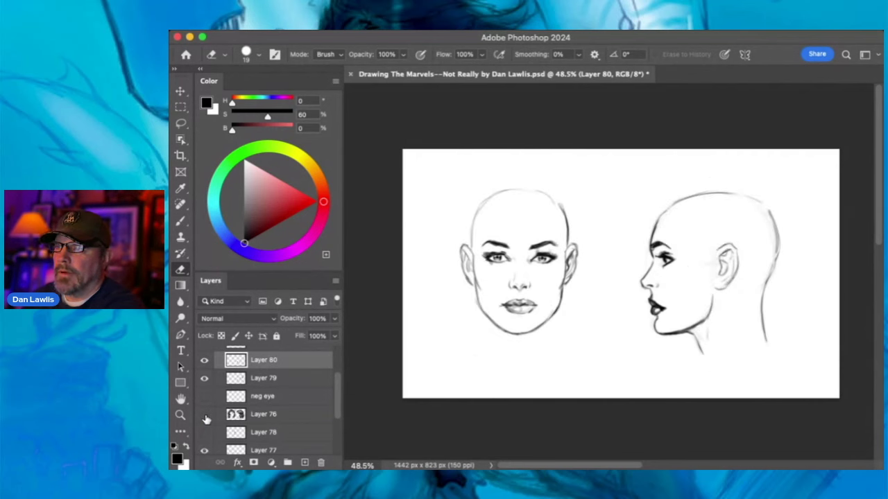
pyautogui.click(204, 414)
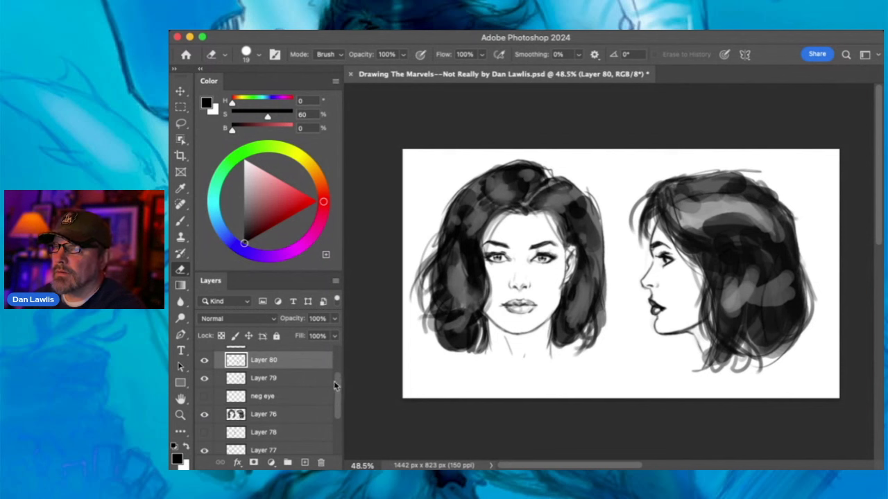
pyautogui.moveTo(336, 382); pyautogui.dragTo(336, 360)
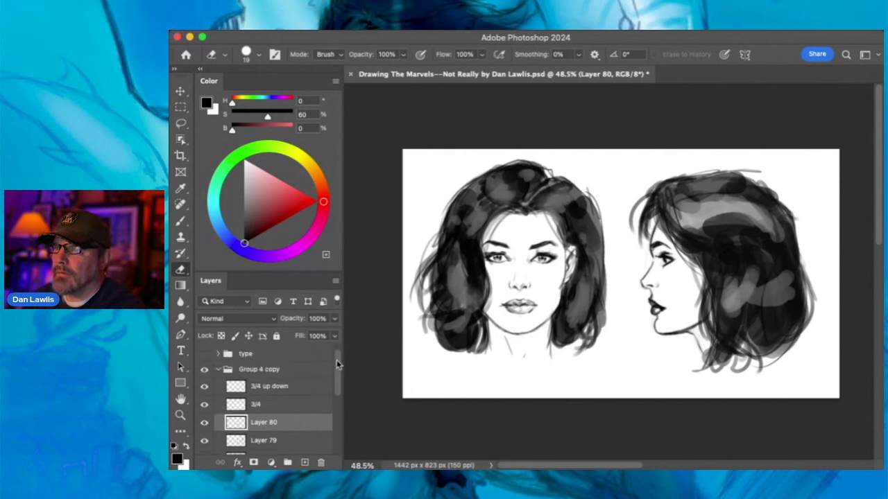
pyautogui.click(286, 407)
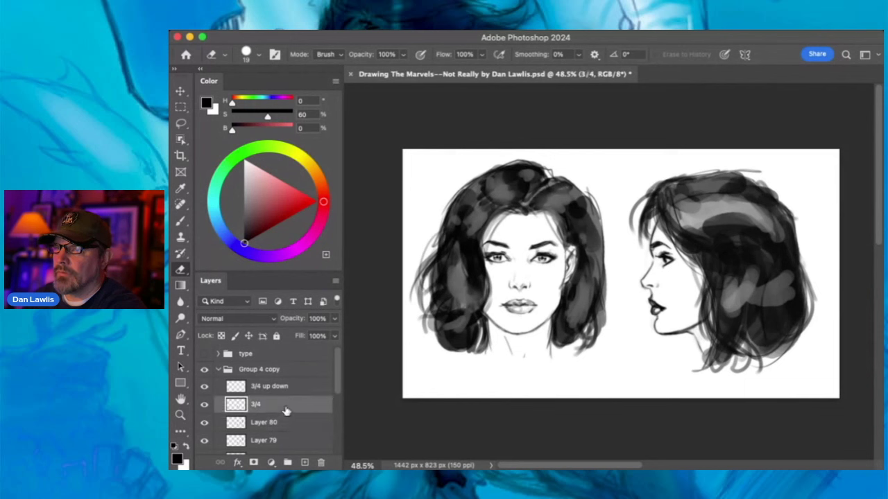
pyautogui.click(204, 423)
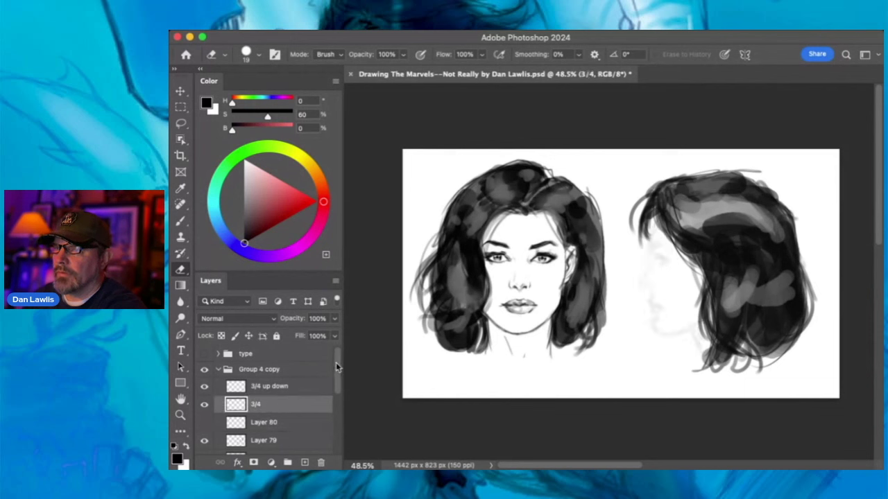
pyautogui.moveTo(336, 362); pyautogui.dragTo(336, 387)
pyautogui.click(202, 396)
pyautogui.click(203, 433)
pyautogui.moveTo(338, 392)
pyautogui.mouseDown()
pyautogui.moveTo(333, 405)
pyautogui.moveTo(335, 366)
pyautogui.mouseUp()
# - Sketch the rounded cranium of a three-quarter head on the 3/4 layer with a 9-pixel black brush
pyautogui.click(180, 221)
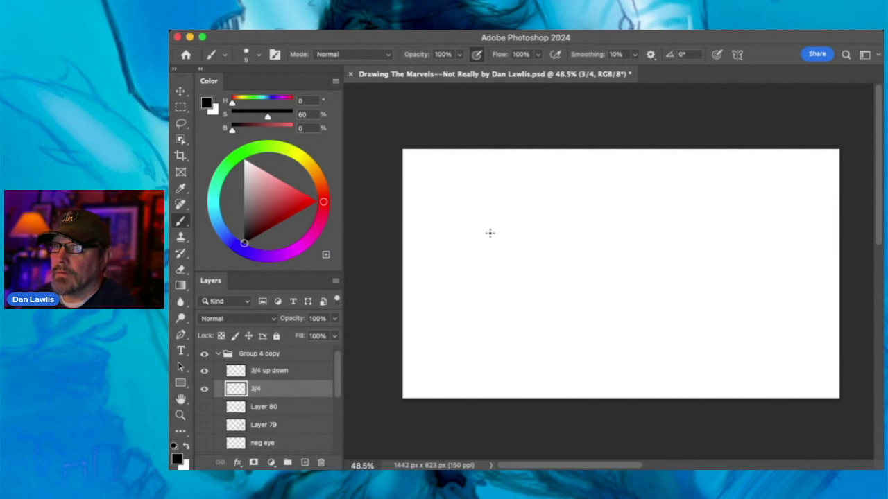
pyautogui.click(180, 415)
pyautogui.moveTo(520, 254); pyautogui.dragTo(554, 229)
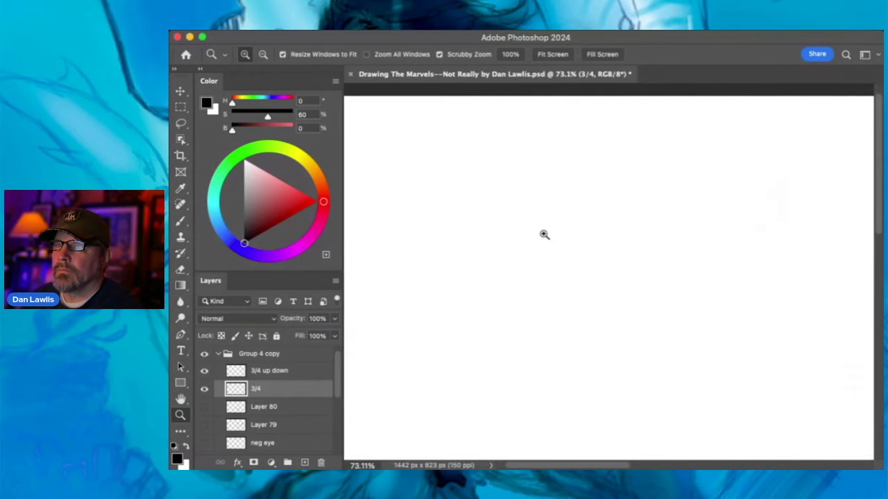
pyautogui.moveTo(603, 251); pyautogui.dragTo(568, 252)
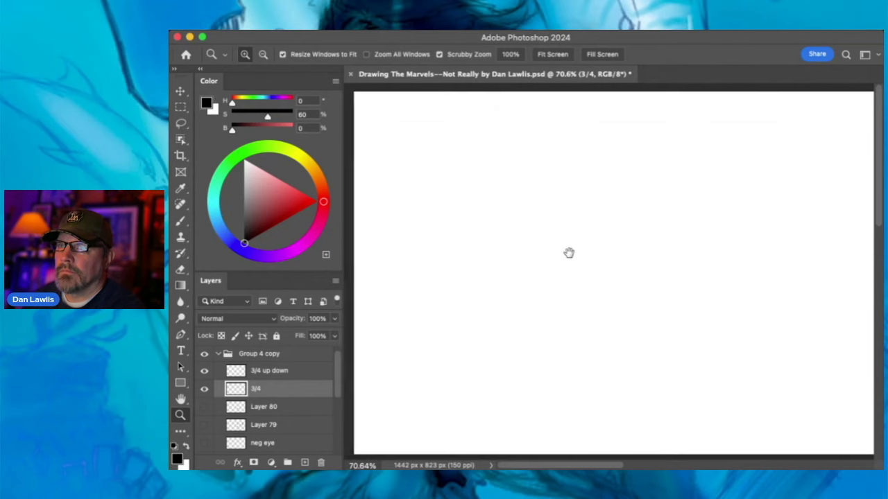
pyautogui.click(180, 221)
pyautogui.moveTo(469, 253)
pyautogui.mouseDown()
pyautogui.moveTo(546, 161)
pyautogui.moveTo(489, 186)
pyautogui.moveTo(598, 204)
pyautogui.mouseUp()
pyautogui.moveTo(573, 163); pyautogui.dragTo(517, 175)
pyautogui.moveTo(484, 190)
pyautogui.mouseDown()
pyautogui.moveTo(564, 184)
pyautogui.moveTo(598, 202)
pyautogui.moveTo(597, 249)
pyautogui.mouseUp()
pyautogui.moveTo(562, 160); pyautogui.dragTo(598, 229)
pyautogui.moveTo(527, 156)
pyautogui.mouseDown()
pyautogui.moveTo(469, 231)
pyautogui.moveTo(513, 163)
pyautogui.mouseUp()
pyautogui.moveTo(593, 175)
pyautogui.mouseDown()
pyautogui.moveTo(601, 231)
pyautogui.moveTo(593, 272)
pyautogui.mouseUp()
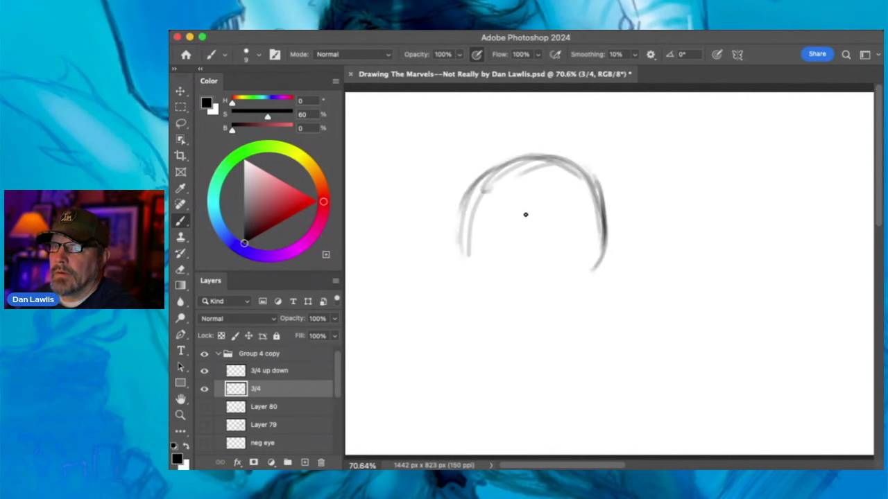
# - Rough in the sides of the face tapering to the chin and a curved line down the forehead
pyautogui.moveTo(467, 210)
pyautogui.mouseDown()
pyautogui.moveTo(464, 288)
pyautogui.moveTo(459, 267)
pyautogui.moveTo(460, 237)
pyautogui.moveTo(493, 364)
pyautogui.moveTo(568, 312)
pyautogui.mouseUp()
pyautogui.moveTo(574, 274)
pyautogui.mouseDown()
pyautogui.moveTo(572, 311)
pyautogui.moveTo(544, 344)
pyautogui.mouseUp()
pyautogui.moveTo(454, 268); pyautogui.dragTo(463, 339)
pyautogui.moveTo(463, 284)
pyautogui.mouseDown()
pyautogui.moveTo(464, 194)
pyautogui.moveTo(531, 162)
pyautogui.moveTo(599, 252)
pyautogui.moveTo(553, 349)
pyautogui.mouseUp()
pyautogui.moveTo(488, 242)
pyautogui.mouseDown()
pyautogui.moveTo(492, 194)
pyautogui.moveTo(539, 164)
pyautogui.moveTo(602, 194)
pyautogui.moveTo(606, 215)
pyautogui.mouseUp()
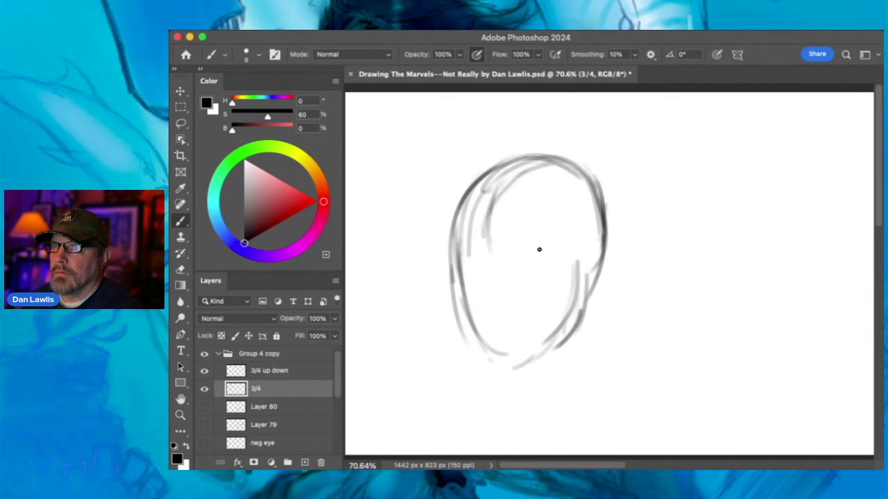
# - Draw a horizontal eye line across the head and a vertical centre line offset toward the far side of the face
pyautogui.moveTo(489, 259)
pyautogui.mouseDown()
pyautogui.moveTo(546, 262)
pyautogui.moveTo(453, 254)
pyautogui.moveTo(613, 260)
pyautogui.moveTo(447, 256)
pyautogui.moveTo(614, 264)
pyautogui.mouseUp()
pyautogui.moveTo(486, 225); pyautogui.dragTo(492, 324)
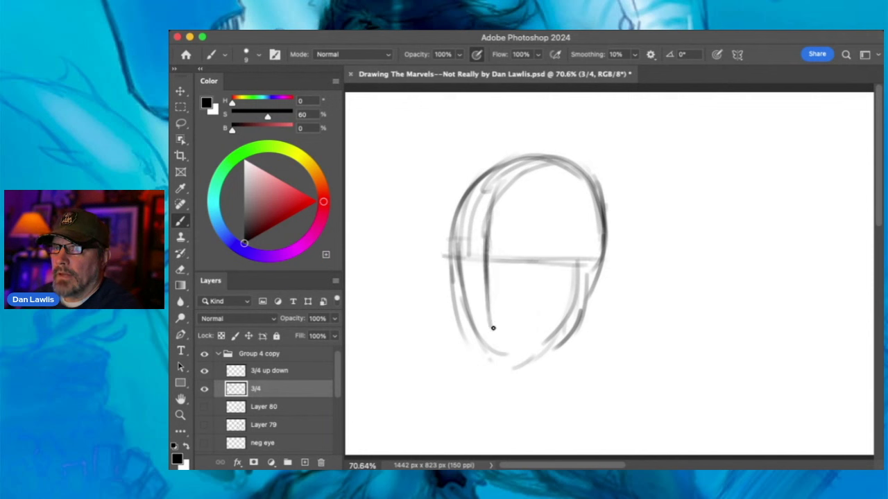
pyautogui.moveTo(472, 256)
pyautogui.mouseDown()
pyautogui.moveTo(515, 259)
pyautogui.moveTo(462, 263)
pyautogui.moveTo(537, 260)
pyautogui.moveTo(460, 259)
pyautogui.moveTo(504, 264)
pyautogui.moveTo(488, 219)
pyautogui.moveTo(491, 326)
pyautogui.mouseUp()
pyautogui.moveTo(486, 241); pyautogui.dragTo(488, 299)
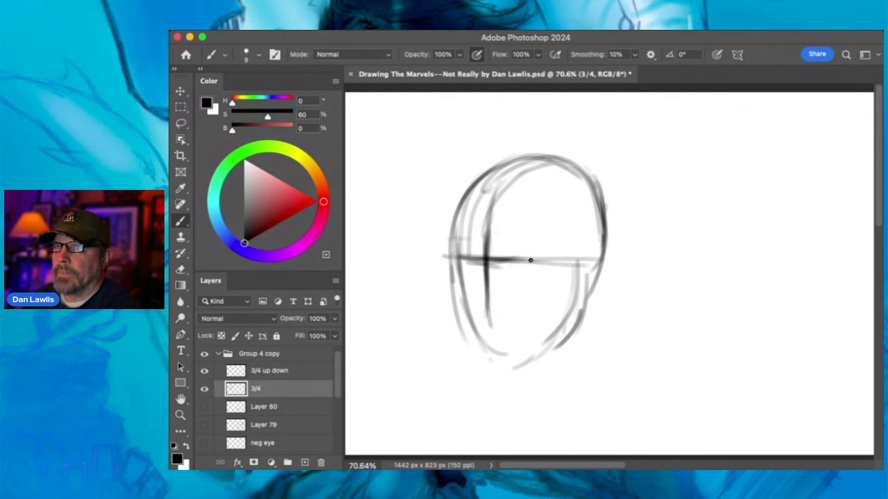
# - Rough in angled eyebrows, both eyes and the nose around the three-quarter head's guidelines
pyautogui.moveTo(523, 243); pyautogui.dragTo(525, 269)
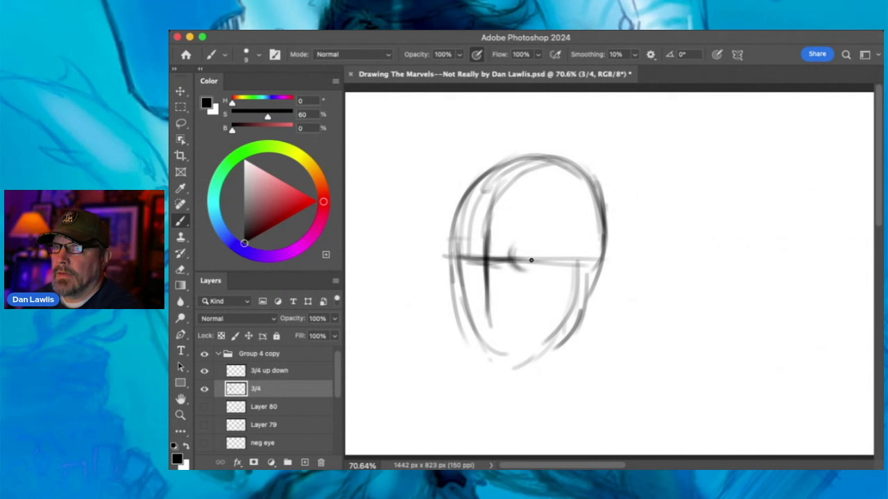
pyautogui.moveTo(470, 251)
pyautogui.mouseDown()
pyautogui.moveTo(490, 254)
pyautogui.moveTo(525, 249)
pyautogui.moveTo(507, 258)
pyautogui.moveTo(519, 245)
pyautogui.moveTo(537, 256)
pyautogui.moveTo(507, 252)
pyautogui.moveTo(510, 242)
pyautogui.moveTo(488, 249)
pyautogui.moveTo(532, 234)
pyautogui.moveTo(514, 246)
pyautogui.moveTo(465, 241)
pyautogui.moveTo(482, 254)
pyautogui.moveTo(453, 233)
pyautogui.moveTo(474, 247)
pyautogui.moveTo(462, 236)
pyautogui.moveTo(477, 245)
pyautogui.moveTo(528, 236)
pyautogui.moveTo(498, 250)
pyautogui.moveTo(529, 236)
pyautogui.moveTo(505, 248)
pyautogui.moveTo(534, 241)
pyautogui.mouseUp()
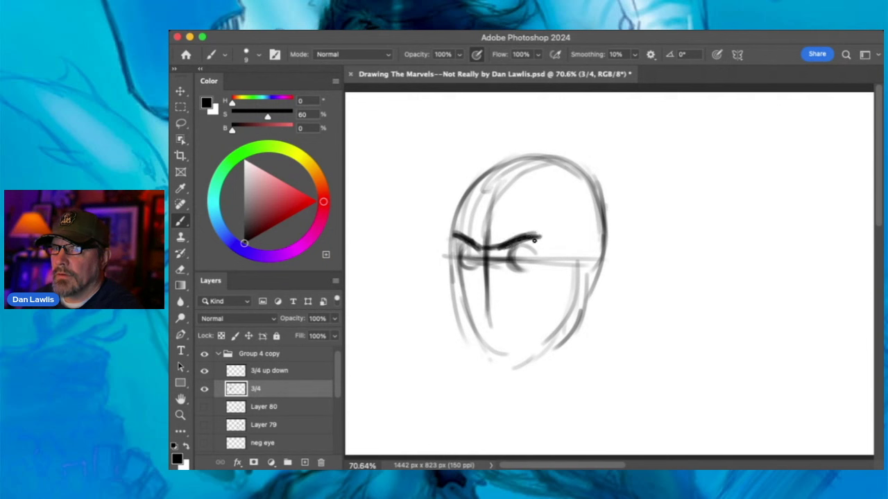
pyautogui.moveTo(510, 254)
pyautogui.mouseDown()
pyautogui.moveTo(539, 255)
pyautogui.moveTo(517, 264)
pyautogui.moveTo(525, 249)
pyautogui.mouseUp()
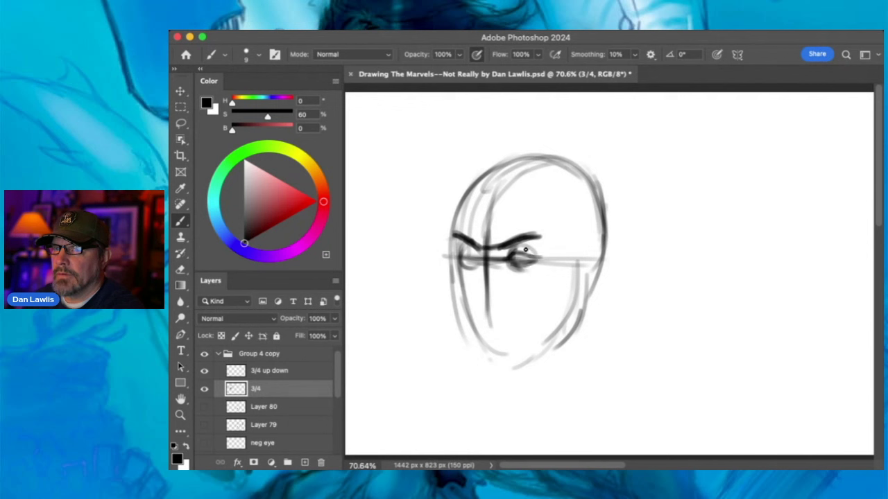
pyautogui.moveTo(471, 248)
pyautogui.mouseDown()
pyautogui.moveTo(457, 256)
pyautogui.moveTo(479, 258)
pyautogui.moveTo(470, 290)
pyautogui.moveTo(482, 274)
pyautogui.moveTo(477, 303)
pyautogui.moveTo(506, 285)
pyautogui.mouseUp()
# - Sketch dark, full lips on the centre line below the nose
pyautogui.moveTo(482, 314); pyautogui.dragTo(501, 314)
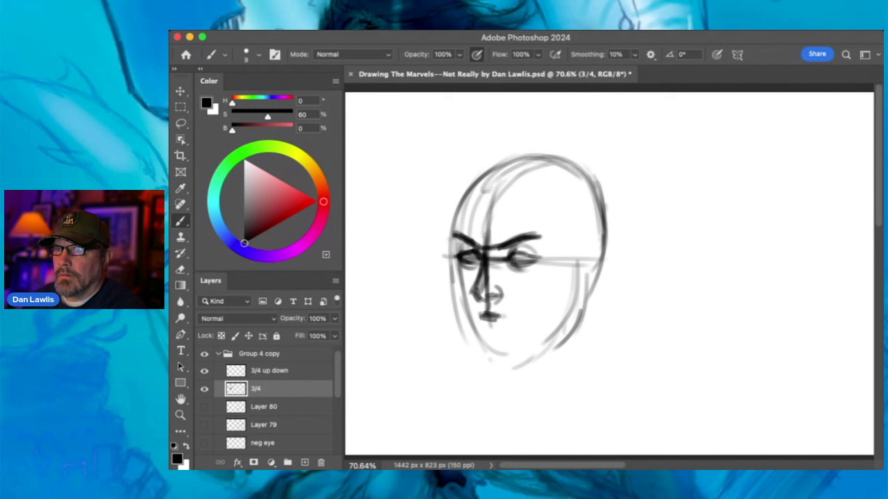
pyautogui.moveTo(501, 318); pyautogui.dragTo(487, 317)
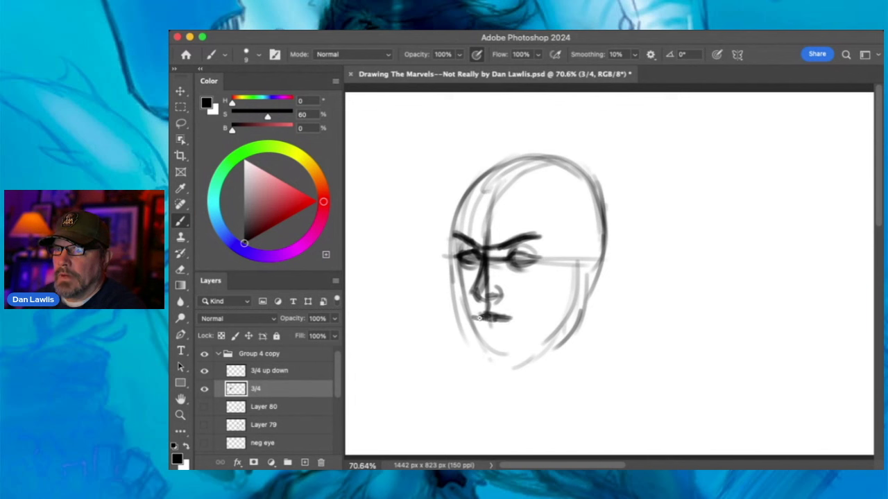
pyautogui.moveTo(480, 323)
pyautogui.mouseDown()
pyautogui.moveTo(489, 330)
pyautogui.moveTo(513, 321)
pyautogui.moveTo(484, 321)
pyautogui.mouseUp()
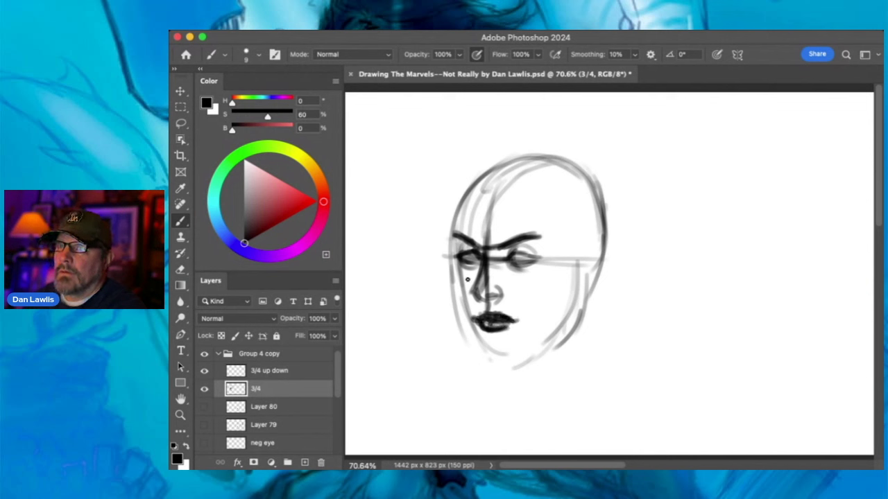
# - Darken the forehead, far cheek, chin and jaw contours, and add the temple line and the near ear
pyautogui.moveTo(453, 287); pyautogui.dragTo(459, 253)
pyautogui.moveTo(461, 309)
pyautogui.mouseDown()
pyautogui.moveTo(451, 237)
pyautogui.moveTo(463, 175)
pyautogui.moveTo(498, 160)
pyautogui.moveTo(548, 161)
pyautogui.moveTo(566, 175)
pyautogui.moveTo(554, 235)
pyautogui.mouseUp()
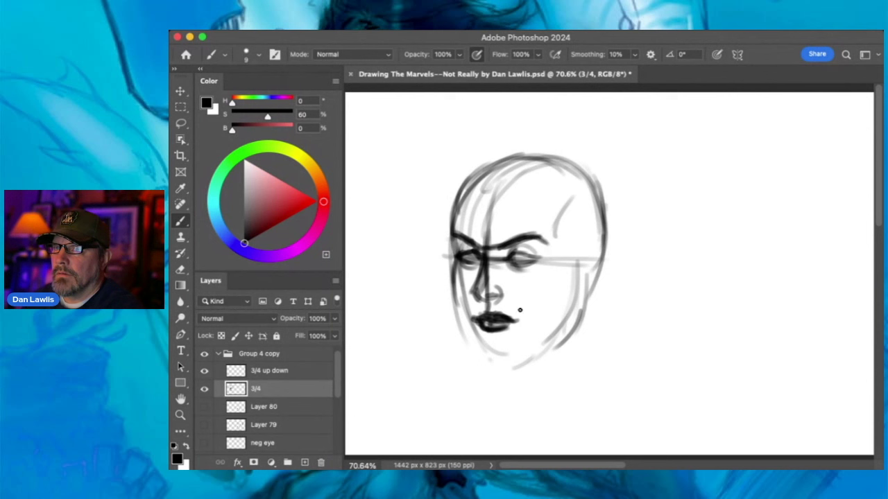
pyautogui.moveTo(458, 278)
pyautogui.mouseDown()
pyautogui.moveTo(482, 361)
pyautogui.moveTo(476, 344)
pyautogui.moveTo(497, 335)
pyautogui.moveTo(478, 355)
pyautogui.moveTo(462, 324)
pyautogui.moveTo(472, 350)
pyautogui.moveTo(501, 362)
pyautogui.mouseUp()
pyautogui.moveTo(463, 317); pyautogui.dragTo(455, 347)
pyautogui.moveTo(450, 283)
pyautogui.mouseDown()
pyautogui.moveTo(496, 366)
pyautogui.moveTo(480, 361)
pyautogui.moveTo(557, 342)
pyautogui.moveTo(499, 367)
pyautogui.moveTo(569, 328)
pyautogui.moveTo(559, 338)
pyautogui.moveTo(575, 284)
pyautogui.moveTo(548, 350)
pyautogui.moveTo(572, 271)
pyautogui.moveTo(571, 323)
pyautogui.moveTo(582, 234)
pyautogui.moveTo(599, 236)
pyautogui.moveTo(578, 256)
pyautogui.moveTo(599, 246)
pyautogui.moveTo(590, 285)
pyautogui.moveTo(583, 248)
pyautogui.moveTo(593, 265)
pyautogui.moveTo(582, 291)
pyautogui.moveTo(600, 256)
pyautogui.moveTo(576, 287)
pyautogui.mouseUp()
pyautogui.moveTo(575, 252); pyautogui.dragTo(573, 313)
pyautogui.moveTo(533, 255); pyautogui.dragTo(524, 256)
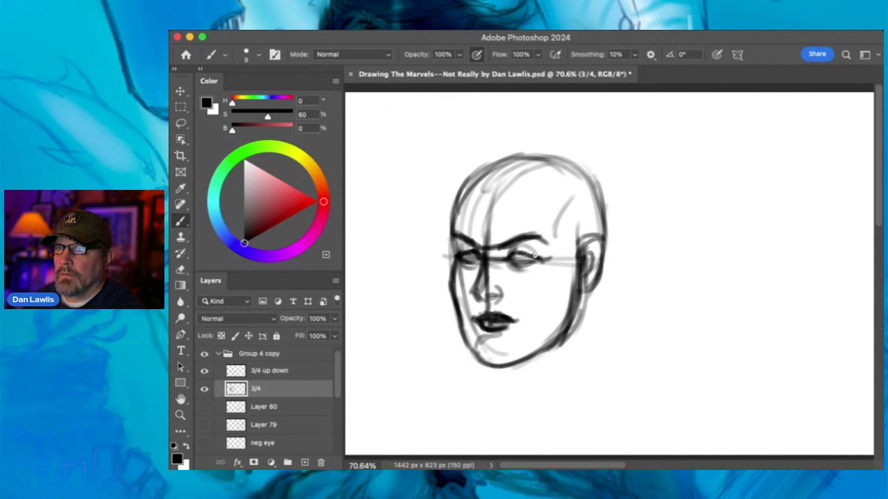
# - Strengthen the back of the head and sketch the neck's outlines and muscle lines below the jaw and ear
pyautogui.moveTo(593, 200); pyautogui.dragTo(596, 245)
pyautogui.moveTo(593, 276)
pyautogui.mouseDown()
pyautogui.moveTo(589, 340)
pyautogui.moveTo(569, 350)
pyautogui.mouseUp()
pyautogui.moveTo(500, 367); pyautogui.dragTo(513, 408)
pyautogui.moveTo(587, 291)
pyautogui.mouseDown()
pyautogui.moveTo(574, 376)
pyautogui.moveTo(545, 401)
pyautogui.moveTo(547, 420)
pyautogui.mouseUp()
pyautogui.moveTo(582, 324); pyautogui.dragTo(542, 420)
pyautogui.click(586, 294)
pyautogui.moveTo(585, 333)
pyautogui.mouseDown()
pyautogui.moveTo(580, 307)
pyautogui.moveTo(565, 407)
pyautogui.mouseUp()
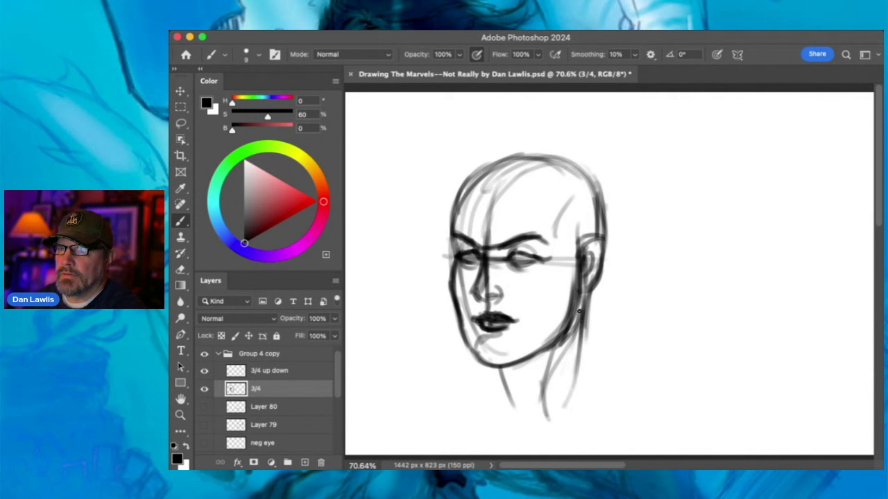
pyautogui.moveTo(554, 357); pyautogui.dragTo(519, 410)
pyautogui.moveTo(504, 367); pyautogui.dragTo(500, 392)
pyautogui.moveTo(583, 328); pyautogui.dragTo(591, 369)
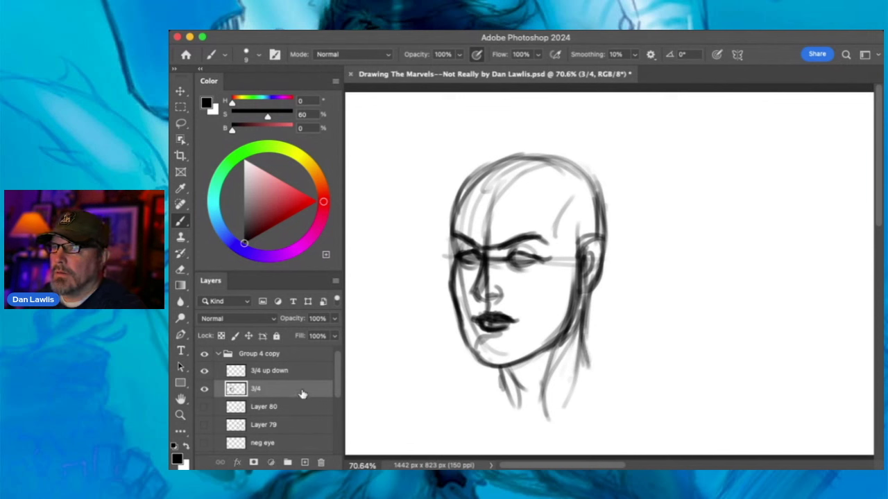
# - Set the 3/4 layer's fill to 10% and add a new layer above it
pyautogui.moveTo(334, 338)
pyautogui.mouseDown()
pyautogui.moveTo(330, 350)
pyautogui.moveTo(286, 366)
pyautogui.mouseUp()
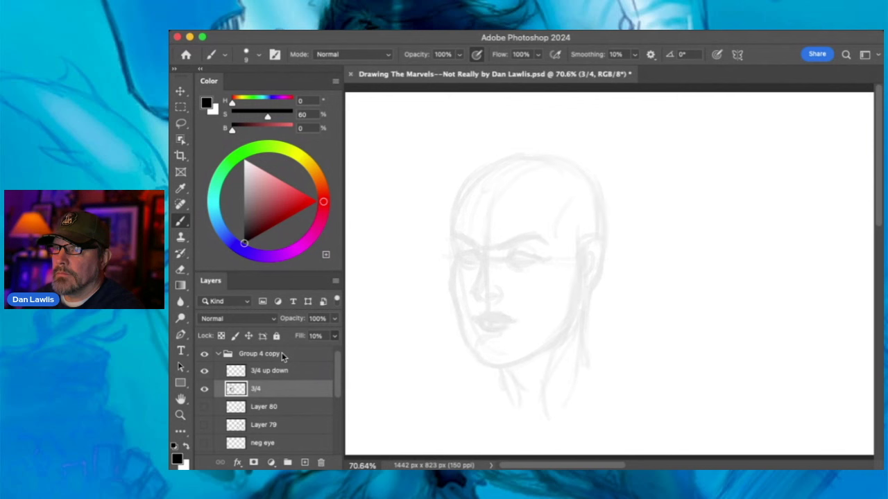
pyautogui.click(304, 463)
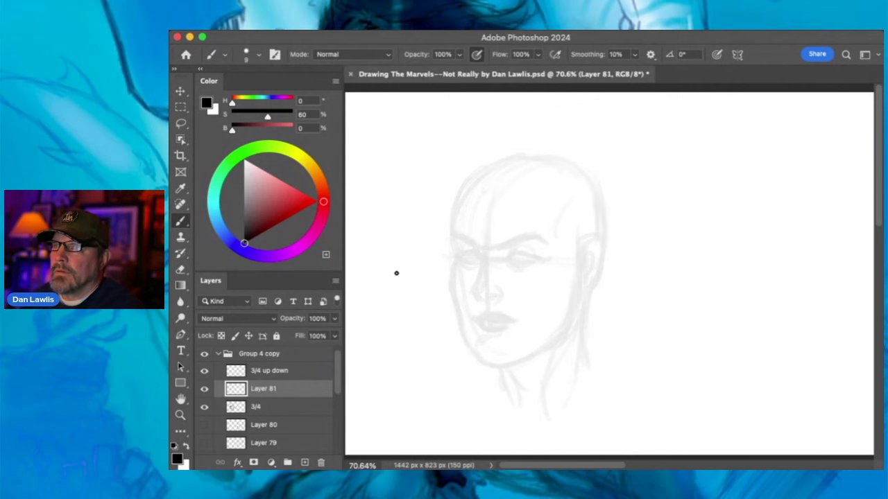
# - Draw the near eyebrow, eyelids, lashes and iris over the faded sketch with a 3-pixel black brush
pyautogui.click(180, 415)
pyautogui.moveTo(504, 254)
pyautogui.mouseDown()
pyautogui.moveTo(539, 234)
pyautogui.moveTo(549, 214)
pyautogui.mouseUp()
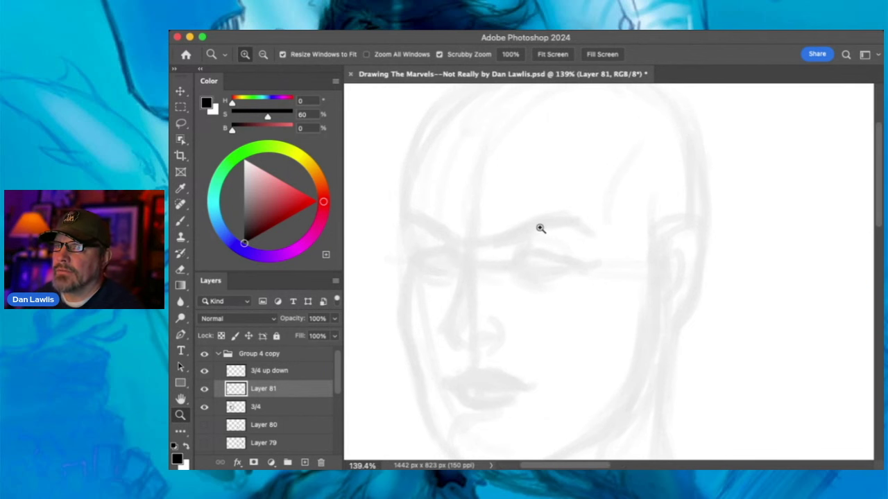
pyautogui.click(180, 221)
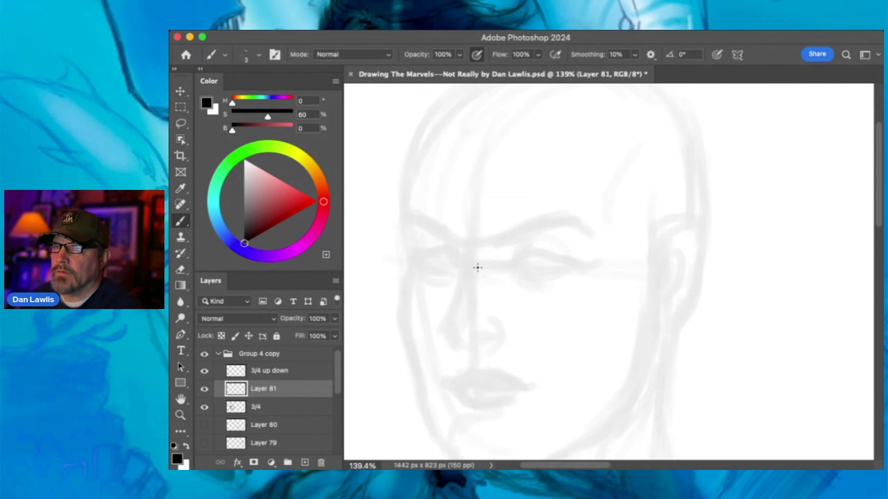
pyautogui.moveTo(502, 241)
pyautogui.mouseDown()
pyautogui.moveTo(512, 227)
pyautogui.moveTo(544, 221)
pyautogui.moveTo(531, 233)
pyautogui.moveTo(573, 217)
pyautogui.moveTo(591, 233)
pyautogui.mouseUp()
pyautogui.moveTo(510, 266)
pyautogui.mouseDown()
pyautogui.moveTo(544, 252)
pyautogui.moveTo(573, 262)
pyautogui.moveTo(526, 260)
pyautogui.mouseUp()
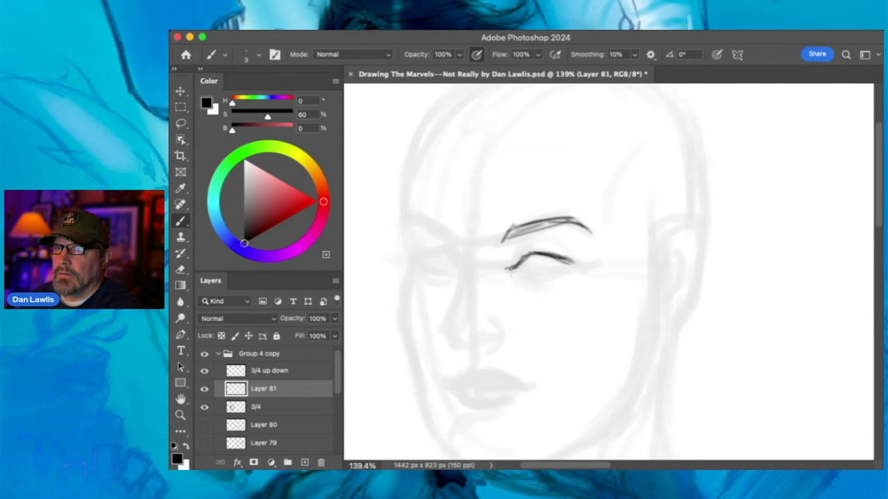
pyautogui.moveTo(527, 274); pyautogui.dragTo(582, 265)
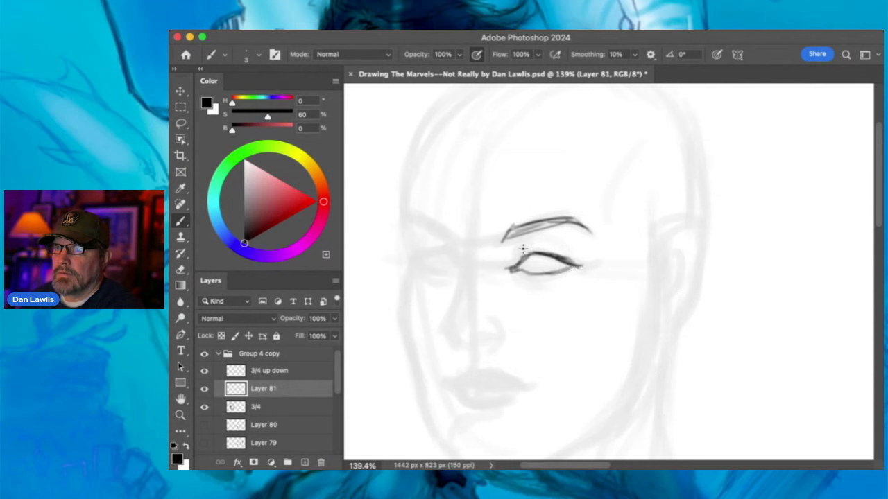
pyautogui.moveTo(524, 254)
pyautogui.mouseDown()
pyautogui.moveTo(515, 259)
pyautogui.moveTo(527, 249)
pyautogui.moveTo(565, 247)
pyautogui.moveTo(548, 246)
pyautogui.moveTo(574, 255)
pyautogui.moveTo(571, 262)
pyautogui.moveTo(576, 257)
pyautogui.moveTo(576, 274)
pyautogui.moveTo(570, 267)
pyautogui.moveTo(553, 276)
pyautogui.moveTo(571, 275)
pyautogui.mouseUp()
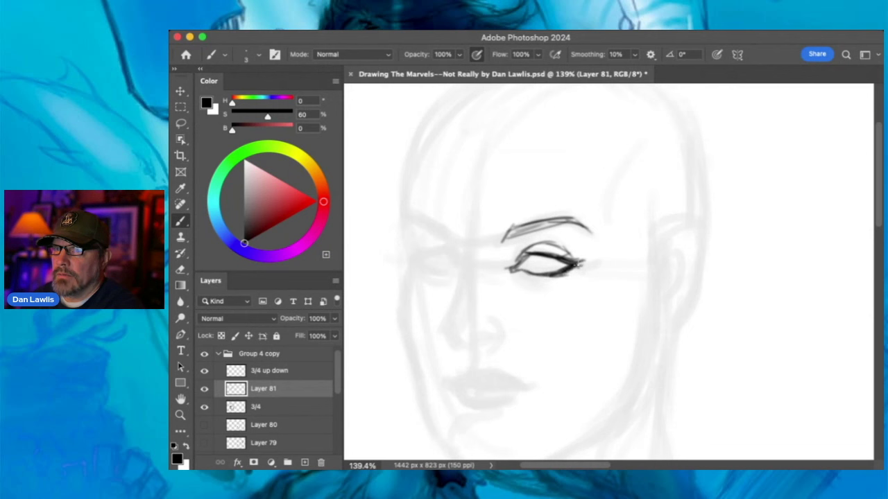
pyautogui.moveTo(535, 256)
pyautogui.mouseDown()
pyautogui.moveTo(538, 270)
pyautogui.moveTo(555, 271)
pyautogui.mouseUp()
# - Draw the nose's bridge, tip and nostrils over the faded three-quarter sketch
pyautogui.moveTo(455, 242)
pyautogui.mouseDown()
pyautogui.moveTo(462, 276)
pyautogui.moveTo(448, 310)
pyautogui.mouseUp()
pyautogui.moveTo(457, 279)
pyautogui.mouseDown()
pyautogui.moveTo(442, 330)
pyautogui.moveTo(449, 344)
pyautogui.moveTo(489, 335)
pyautogui.moveTo(459, 347)
pyautogui.moveTo(473, 344)
pyautogui.mouseUp()
pyautogui.moveTo(492, 321); pyautogui.dragTo(496, 340)
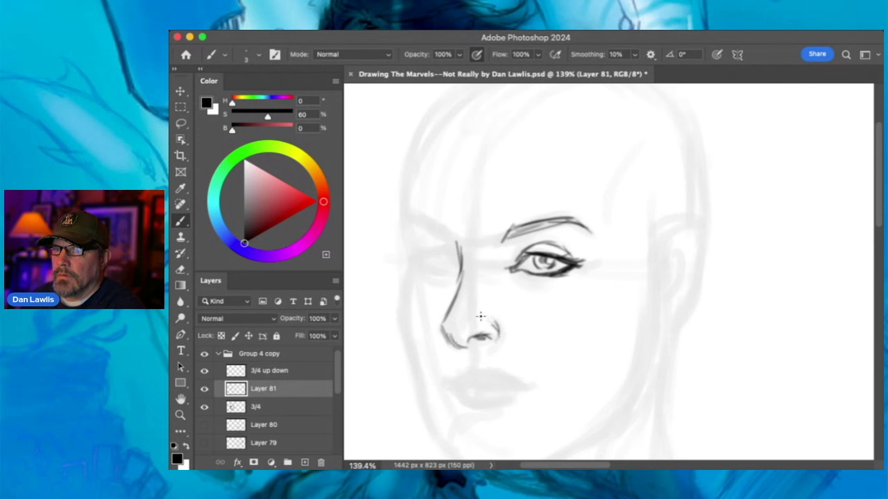
pyautogui.moveTo(451, 313); pyautogui.dragTo(455, 291)
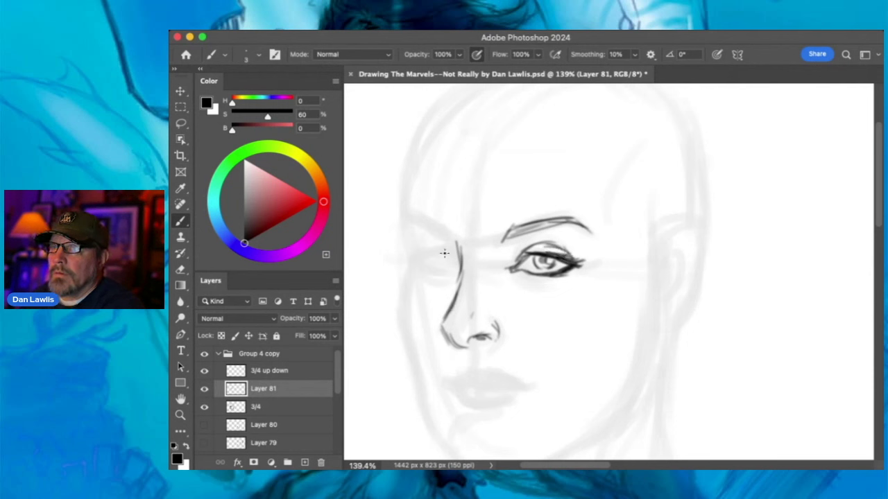
# - Outline the far eye's upper and lower lids beside the nose bridge and darken the near eye's iris
pyautogui.moveTo(443, 254)
pyautogui.mouseDown()
pyautogui.moveTo(458, 266)
pyautogui.moveTo(459, 252)
pyautogui.moveTo(416, 258)
pyautogui.moveTo(458, 252)
pyautogui.moveTo(449, 255)
pyautogui.moveTo(456, 244)
pyautogui.mouseUp()
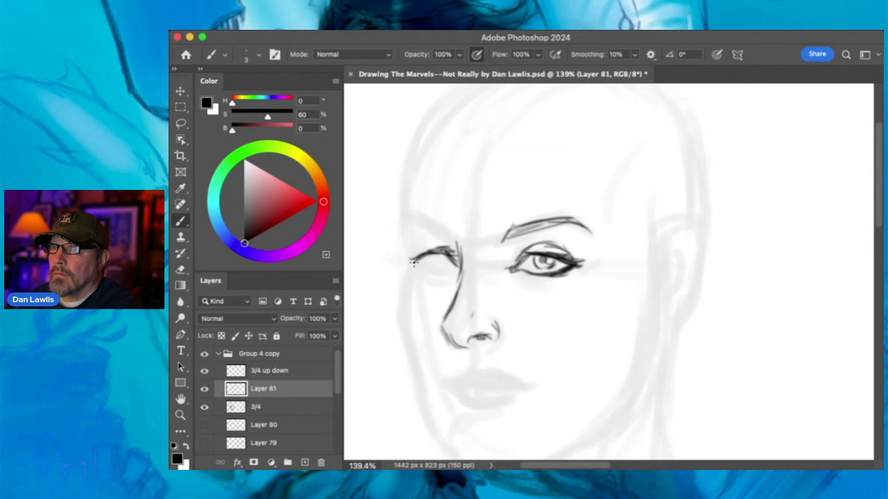
pyautogui.moveTo(415, 260)
pyautogui.mouseDown()
pyautogui.moveTo(448, 274)
pyautogui.moveTo(420, 264)
pyautogui.moveTo(450, 268)
pyautogui.moveTo(458, 258)
pyautogui.mouseUp()
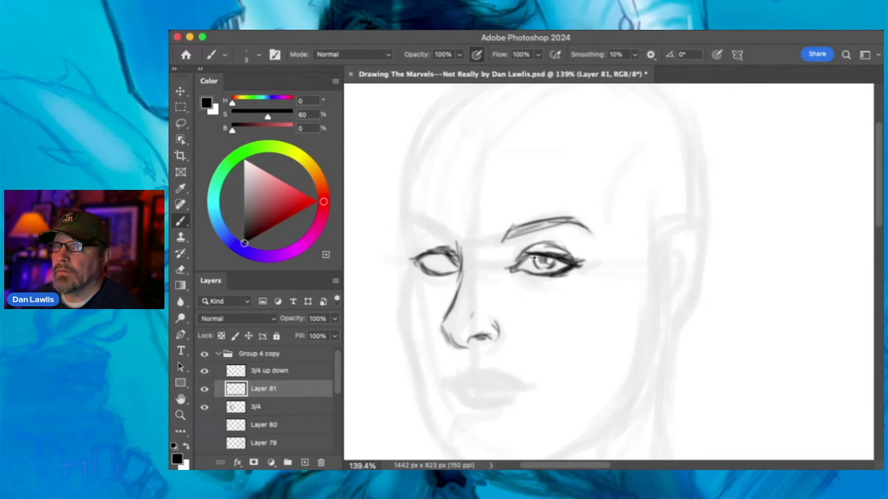
pyautogui.moveTo(538, 262); pyautogui.dragTo(545, 267)
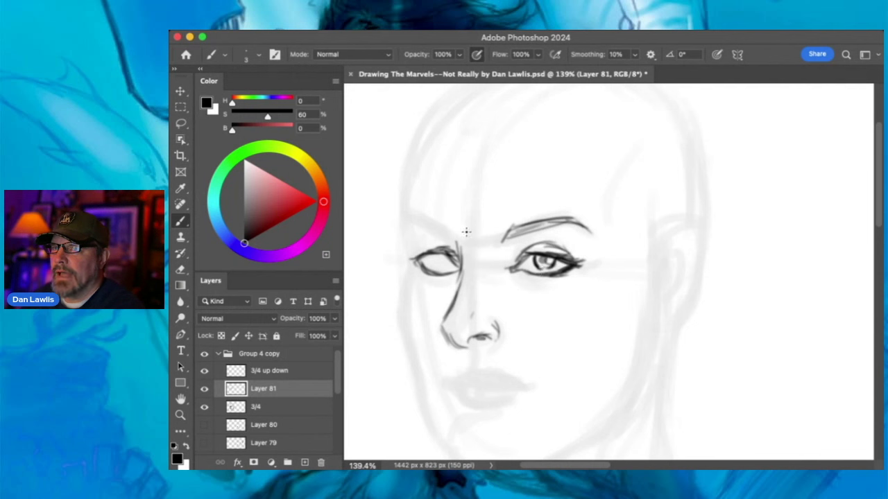
# - Erase a small highlight in the near eye's iris with a 6-pixel eraser and redraw the pupil with the brush
pyautogui.click(181, 269)
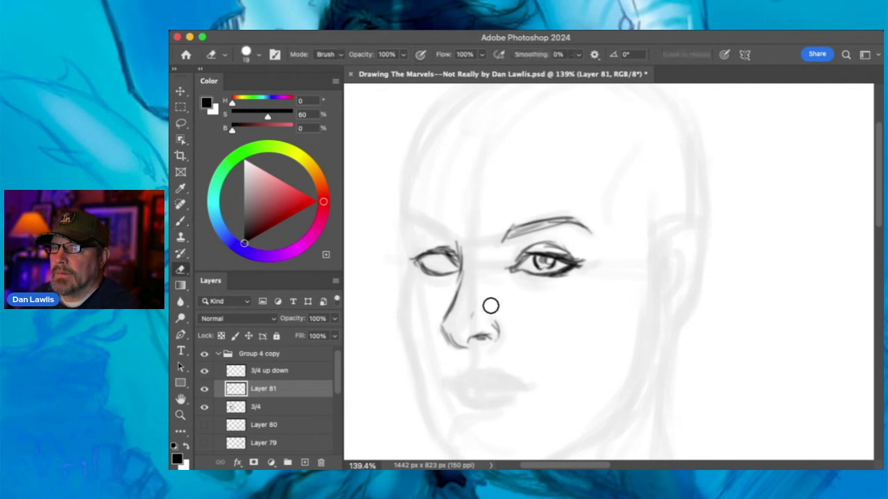
pyautogui.press('[')
pyautogui.press('[')
pyautogui.press('[')
pyautogui.press('[')
pyautogui.press('[')
pyautogui.moveTo(538, 263); pyautogui.dragTo(539, 263)
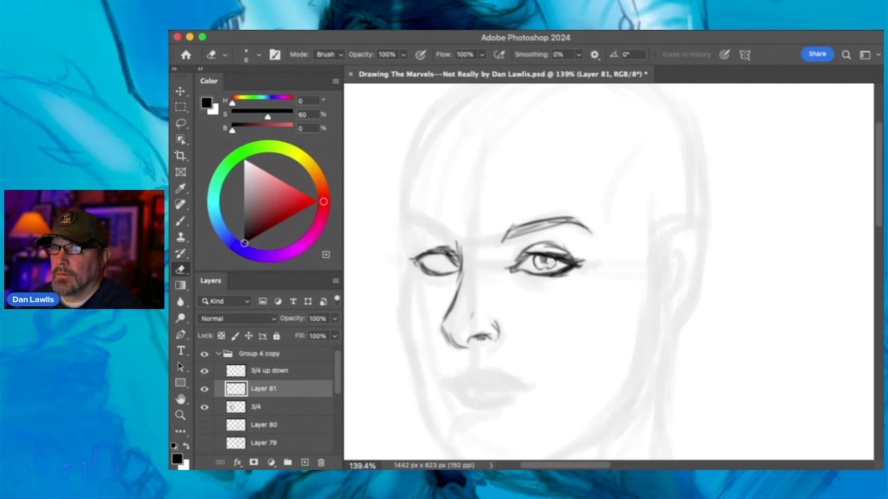
pyautogui.click(181, 221)
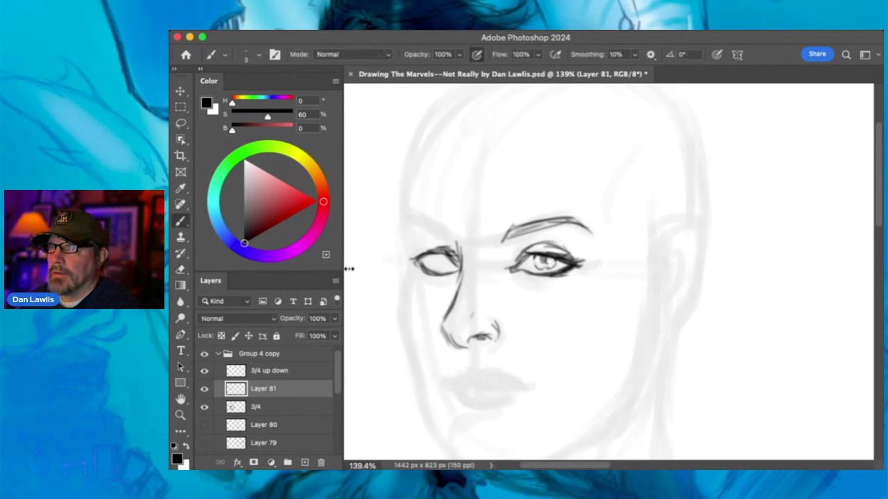
pyautogui.moveTo(539, 255)
pyautogui.mouseDown()
pyautogui.moveTo(532, 266)
pyautogui.moveTo(542, 263)
pyautogui.mouseUp()
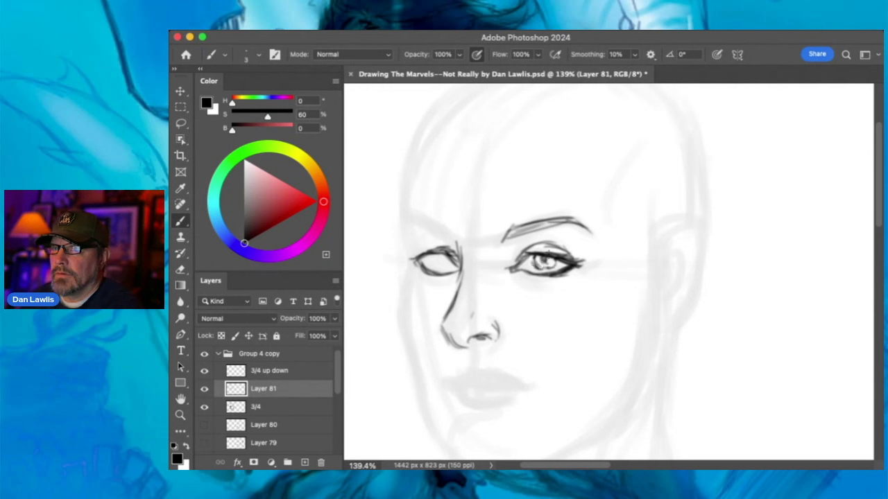
# - Draw the far eye's iris, lashes and arched eyebrow, and darken the nose contour just above the tip
pyautogui.moveTo(448, 256)
pyautogui.mouseDown()
pyautogui.moveTo(433, 243)
pyautogui.moveTo(448, 247)
pyautogui.moveTo(419, 256)
pyautogui.mouseUp()
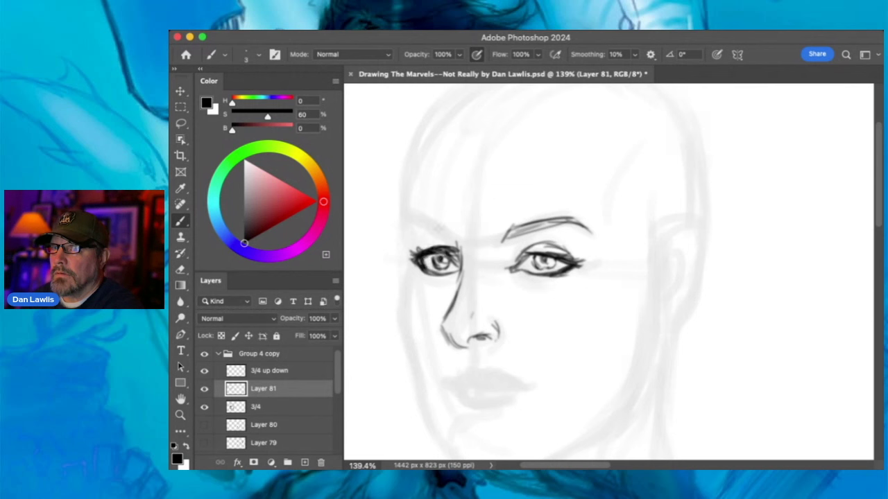
pyautogui.moveTo(422, 220)
pyautogui.mouseDown()
pyautogui.moveTo(454, 244)
pyautogui.moveTo(429, 222)
pyautogui.moveTo(457, 235)
pyautogui.moveTo(429, 217)
pyautogui.moveTo(434, 223)
pyautogui.moveTo(413, 213)
pyautogui.moveTo(404, 235)
pyautogui.mouseUp()
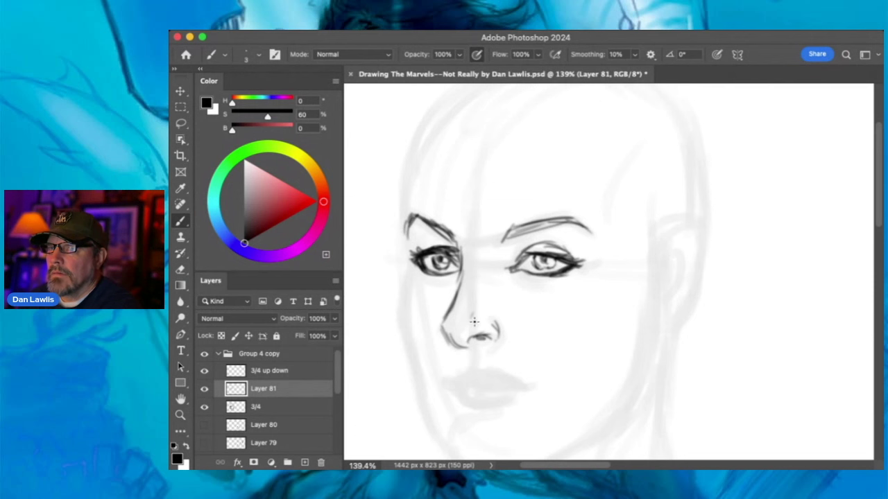
pyautogui.moveTo(444, 325)
pyautogui.mouseDown()
pyautogui.moveTo(456, 304)
pyautogui.moveTo(443, 323)
pyautogui.mouseUp()
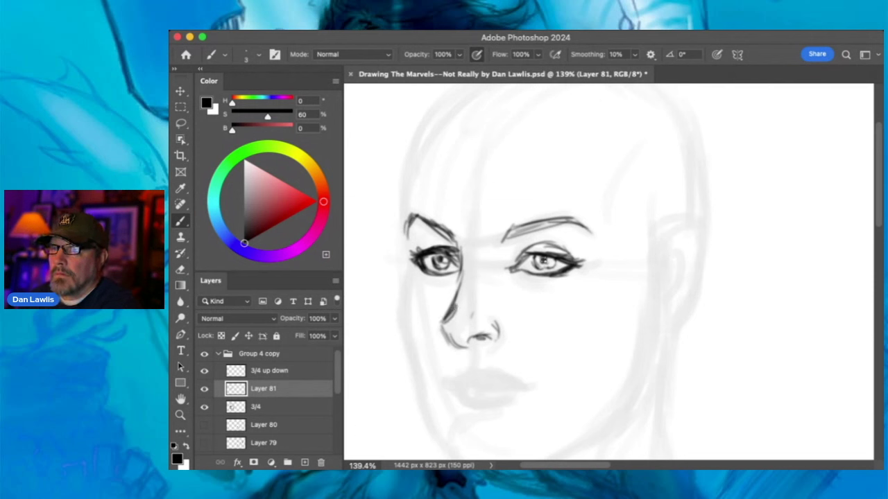
# - Draw the far eye's lid crease, clean it up with the eraser, and thicken the upper lashes of both eyes
pyautogui.moveTo(421, 256); pyautogui.dragTo(451, 240)
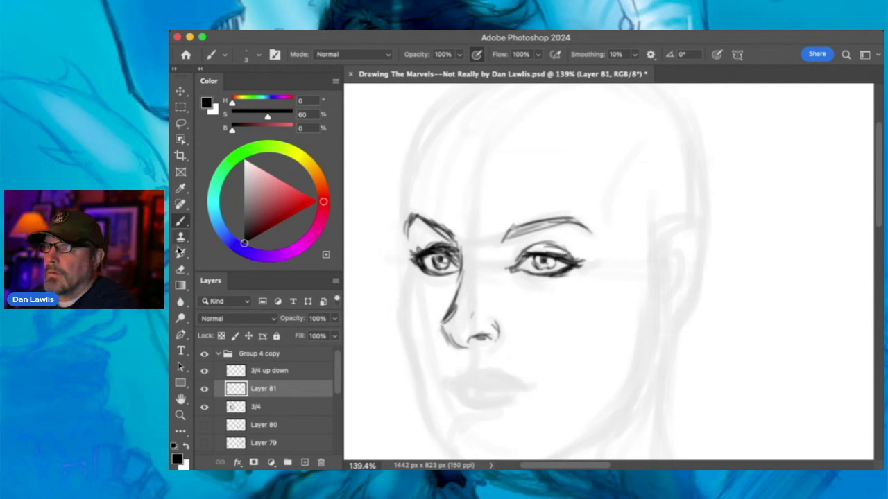
pyautogui.click(181, 270)
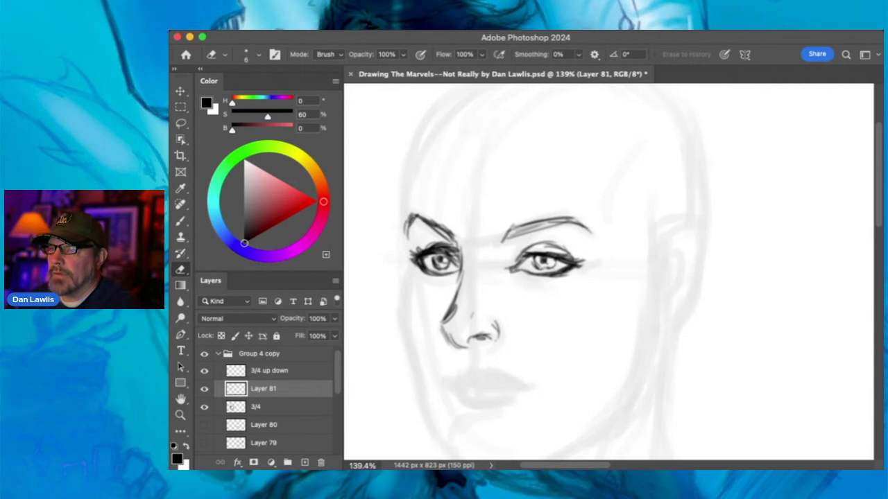
pyautogui.moveTo(443, 247); pyautogui.dragTo(451, 247)
pyautogui.click(181, 220)
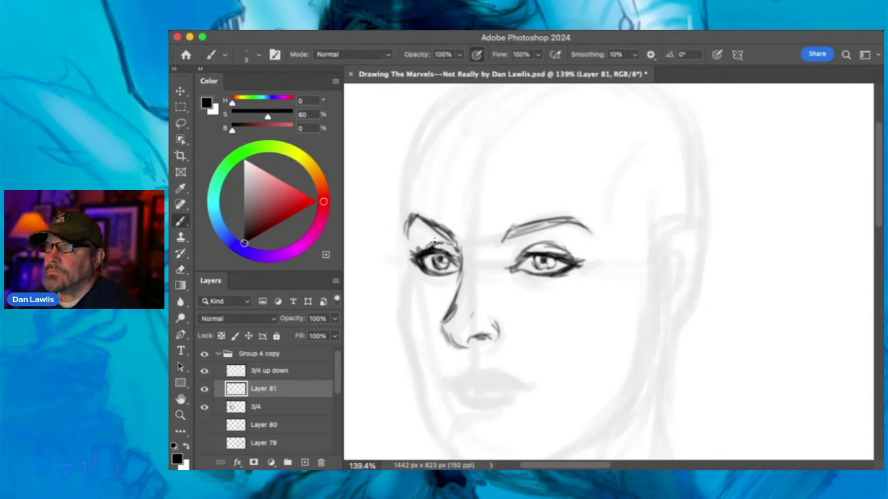
pyautogui.moveTo(444, 243)
pyautogui.mouseDown()
pyautogui.moveTo(416, 243)
pyautogui.moveTo(423, 252)
pyautogui.mouseUp()
pyautogui.moveTo(564, 250); pyautogui.dragTo(577, 256)
# - Draw the philtrum below the nose and outline the upper and lower lips over the faded sketch
pyautogui.scroll(-5, 534, 333)
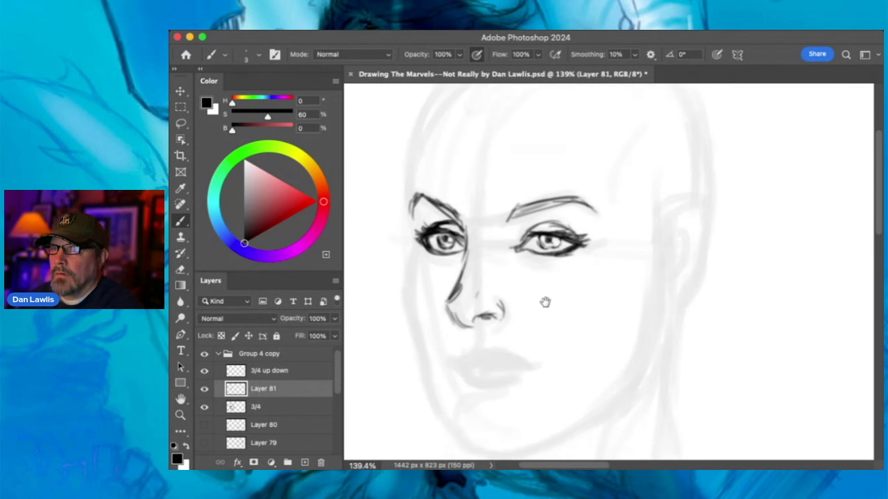
pyautogui.moveTo(498, 235); pyautogui.dragTo(493, 258)
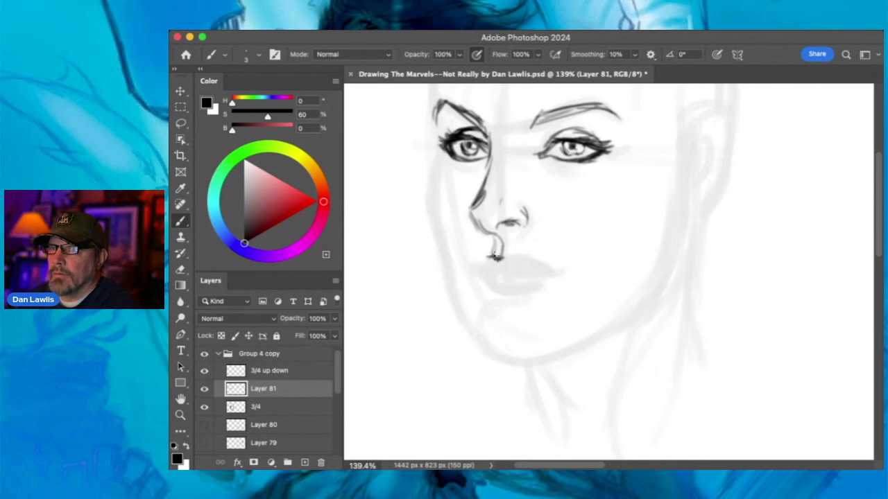
pyautogui.moveTo(506, 257); pyautogui.dragTo(540, 266)
pyautogui.moveTo(475, 263)
pyautogui.mouseDown()
pyautogui.moveTo(519, 269)
pyautogui.moveTo(529, 265)
pyautogui.moveTo(521, 256)
pyautogui.moveTo(546, 265)
pyautogui.moveTo(526, 269)
pyautogui.moveTo(549, 268)
pyautogui.moveTo(522, 271)
pyautogui.moveTo(552, 267)
pyautogui.moveTo(471, 269)
pyautogui.moveTo(484, 270)
pyautogui.moveTo(496, 290)
pyautogui.moveTo(480, 278)
pyautogui.moveTo(525, 281)
pyautogui.moveTo(504, 292)
pyautogui.moveTo(539, 278)
pyautogui.moveTo(487, 276)
pyautogui.moveTo(561, 264)
pyautogui.mouseUp()
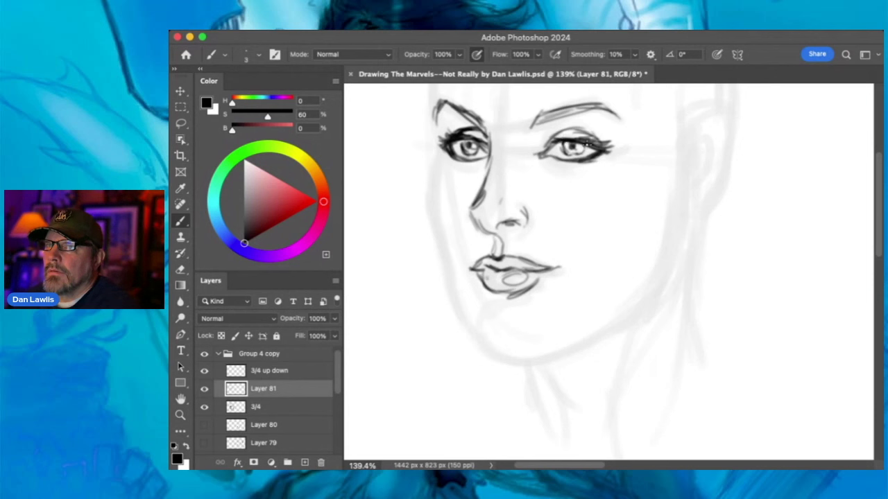
# - Touch up the near iris and draw the far side of the face from the eye down past the cheek toward the chin
pyautogui.moveTo(576, 142); pyautogui.dragTo(583, 147)
pyautogui.moveTo(435, 145)
pyautogui.mouseDown()
pyautogui.moveTo(430, 219)
pyautogui.moveTo(433, 167)
pyautogui.moveTo(427, 202)
pyautogui.moveTo(445, 252)
pyautogui.mouseUp()
pyautogui.moveTo(430, 203); pyautogui.dragTo(458, 268)
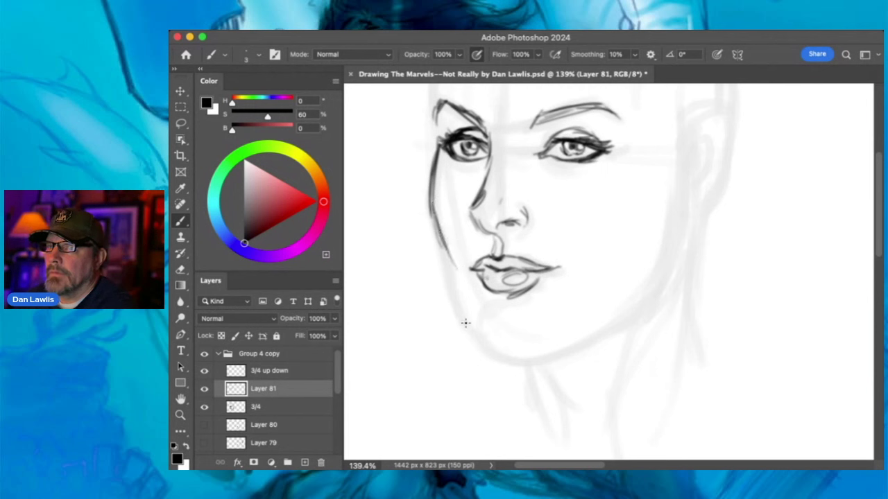
pyautogui.moveTo(435, 212); pyautogui.dragTo(447, 236)
pyautogui.moveTo(431, 187); pyautogui.dragTo(460, 316)
pyautogui.moveTo(448, 269); pyautogui.dragTo(479, 340)
# - Draw the underside of the chin and the near jawline rising toward the ear
pyautogui.moveTo(458, 303)
pyautogui.mouseDown()
pyautogui.moveTo(483, 343)
pyautogui.moveTo(506, 358)
pyautogui.moveTo(489, 348)
pyautogui.moveTo(516, 355)
pyautogui.moveTo(496, 354)
pyautogui.moveTo(545, 345)
pyautogui.moveTo(526, 353)
pyautogui.moveTo(588, 329)
pyautogui.mouseUp()
pyautogui.moveTo(517, 359)
pyautogui.mouseDown()
pyautogui.moveTo(498, 348)
pyautogui.moveTo(518, 358)
pyautogui.moveTo(607, 318)
pyautogui.moveTo(556, 349)
pyautogui.moveTo(643, 291)
pyautogui.mouseUp()
pyautogui.moveTo(565, 338)
pyautogui.mouseDown()
pyautogui.moveTo(663, 267)
pyautogui.moveTo(648, 287)
pyautogui.mouseUp()
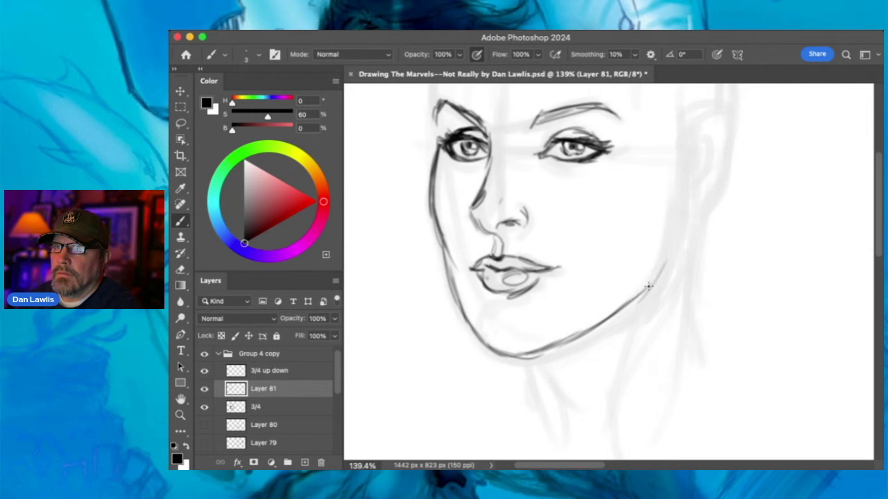
pyautogui.moveTo(550, 350)
pyautogui.mouseDown()
pyautogui.moveTo(582, 338)
pyautogui.moveTo(540, 349)
pyautogui.moveTo(580, 338)
pyautogui.moveTo(639, 301)
pyautogui.moveTo(623, 317)
pyautogui.moveTo(666, 262)
pyautogui.mouseUp()
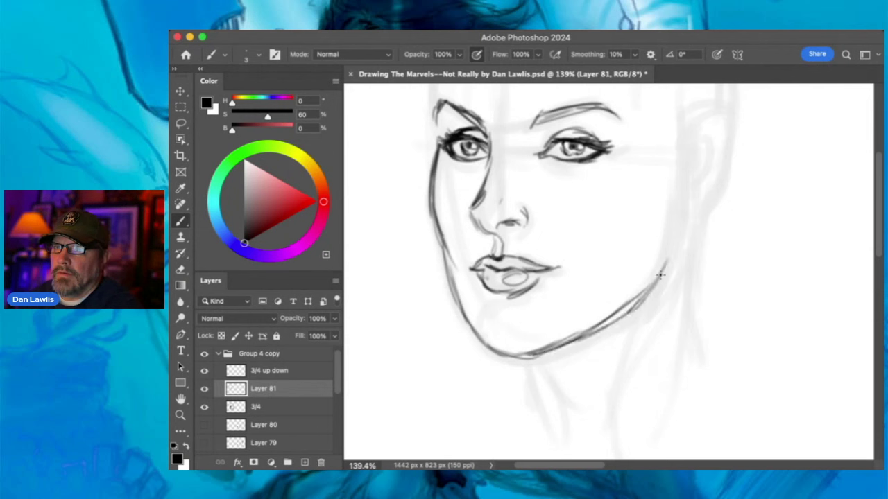
# - Clean up the chin and jaw lines with a 24-pixel eraser, then redraw the chin and extend the jawline up toward the ear
pyautogui.click(182, 270)
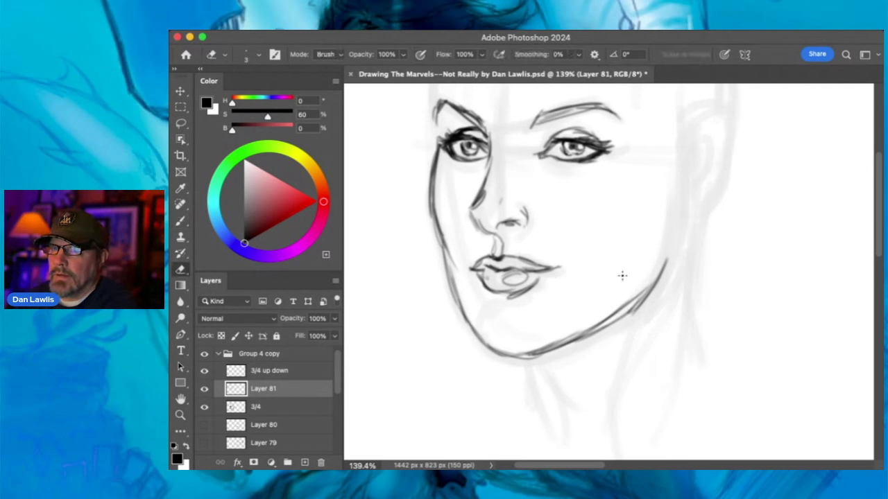
pyautogui.press(']')
pyautogui.press(']')
pyautogui.press(']')
pyautogui.press(']')
pyautogui.press(']')
pyautogui.press(']')
pyautogui.press(']')
pyautogui.press(']')
pyautogui.press(']')
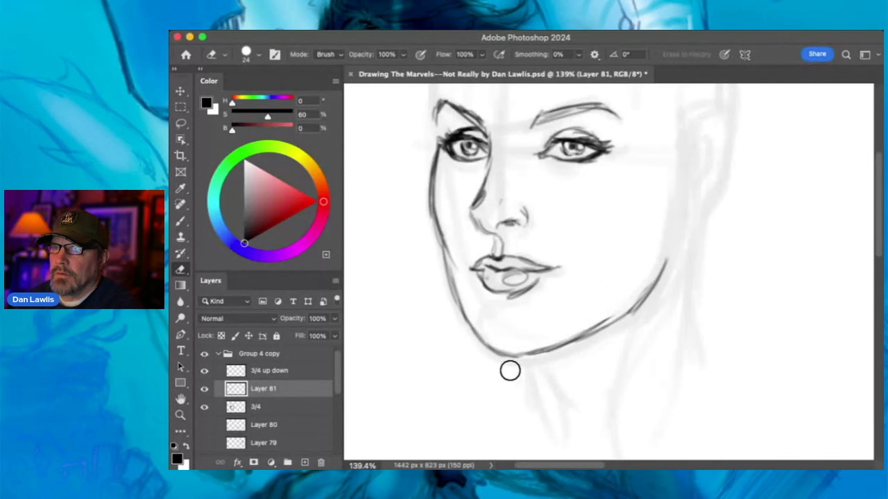
pyautogui.click(181, 221)
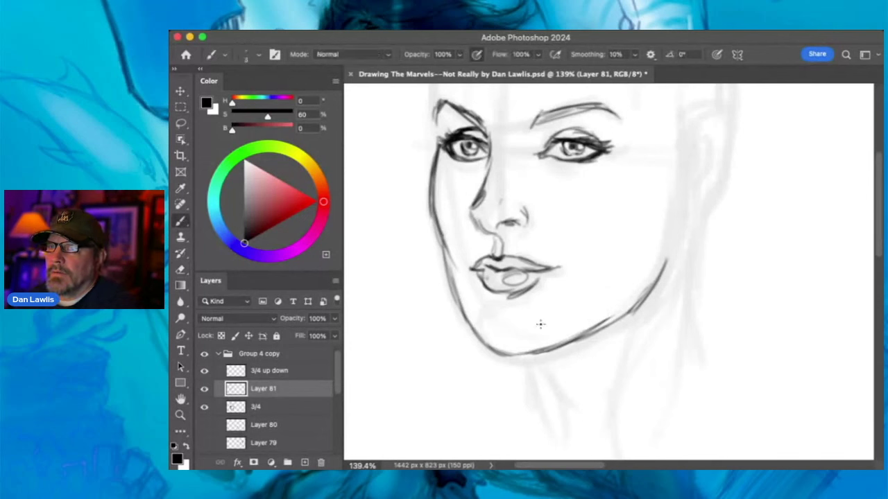
pyautogui.moveTo(488, 343)
pyautogui.mouseDown()
pyautogui.moveTo(527, 352)
pyautogui.moveTo(494, 348)
pyautogui.moveTo(559, 347)
pyautogui.moveTo(639, 305)
pyautogui.moveTo(605, 320)
pyautogui.moveTo(638, 304)
pyautogui.moveTo(632, 307)
pyautogui.moveTo(678, 226)
pyautogui.moveTo(672, 258)
pyautogui.moveTo(660, 267)
pyautogui.moveTo(674, 202)
pyautogui.mouseUp()
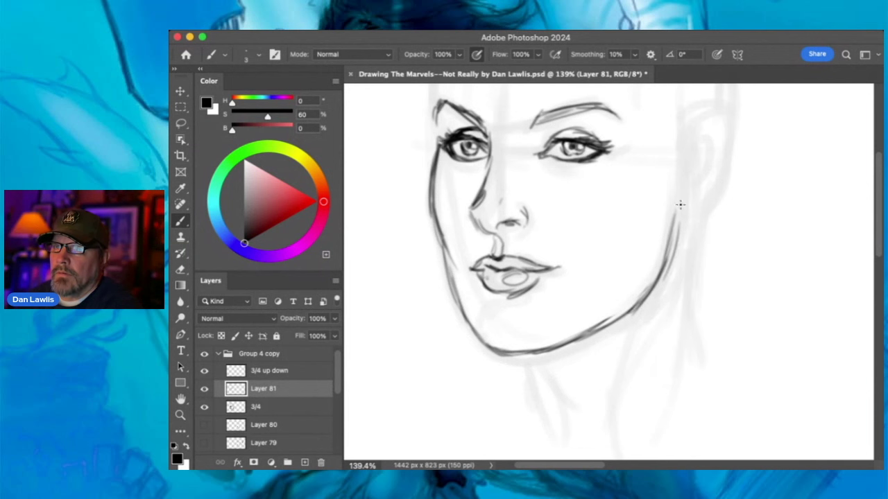
# - Draw the far side of the forehead up from the eyebrow and mark the hairline across the upper forehead
pyautogui.scroll(5, 686, 274)
pyautogui.moveTo(423, 216); pyautogui.dragTo(456, 108)
pyautogui.moveTo(436, 164); pyautogui.dragTo(459, 95)
pyautogui.moveTo(486, 129); pyautogui.dragTo(528, 126)
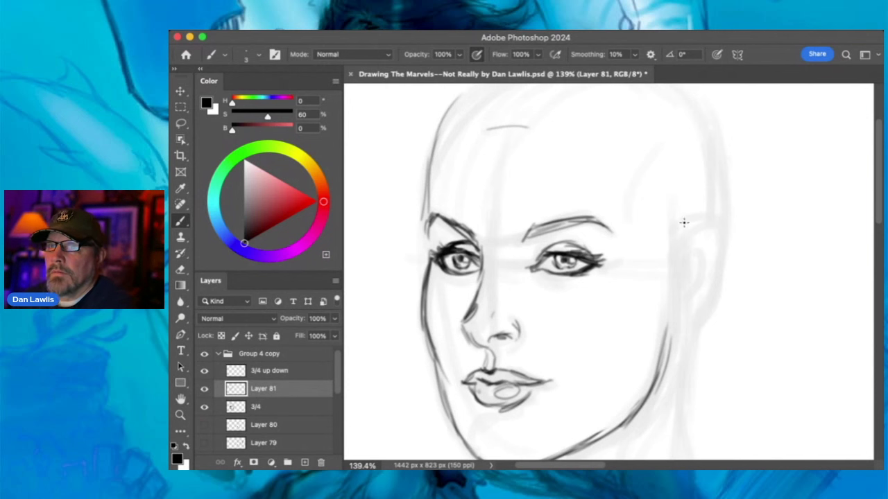
# - Sketch the ear and both sides of the neck over the faint guide drawing on Layer 81
pyautogui.moveTo(681, 231)
pyautogui.mouseDown()
pyautogui.moveTo(711, 225)
pyautogui.moveTo(684, 251)
pyautogui.moveTo(693, 280)
pyautogui.moveTo(686, 264)
pyautogui.moveTo(685, 297)
pyautogui.moveTo(700, 280)
pyautogui.moveTo(691, 259)
pyautogui.moveTo(699, 246)
pyautogui.moveTo(703, 256)
pyautogui.moveTo(701, 237)
pyautogui.moveTo(715, 259)
pyautogui.moveTo(715, 226)
pyautogui.moveTo(719, 277)
pyautogui.moveTo(726, 246)
pyautogui.moveTo(707, 303)
pyautogui.moveTo(682, 330)
pyautogui.moveTo(697, 314)
pyautogui.moveTo(684, 397)
pyautogui.mouseUp()
pyautogui.moveTo(689, 336); pyautogui.dragTo(681, 414)
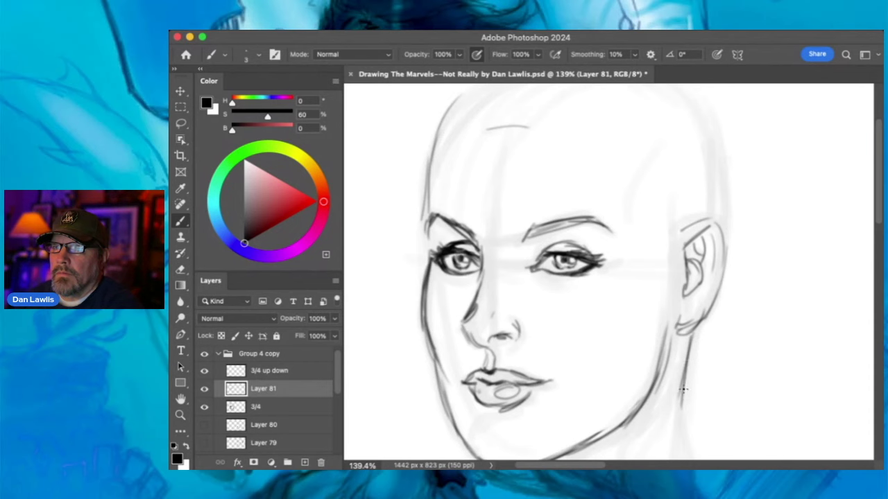
pyautogui.scroll(-5, 683, 391)
pyautogui.moveTo(684, 260)
pyautogui.mouseDown()
pyautogui.moveTo(664, 391)
pyautogui.moveTo(678, 328)
pyautogui.moveTo(691, 386)
pyautogui.mouseUp()
pyautogui.moveTo(511, 359)
pyautogui.mouseDown()
pyautogui.moveTo(511, 383)
pyautogui.moveTo(513, 364)
pyautogui.moveTo(517, 392)
pyautogui.moveTo(517, 415)
pyautogui.mouseUp()
pyautogui.moveTo(678, 302); pyautogui.dragTo(673, 321)
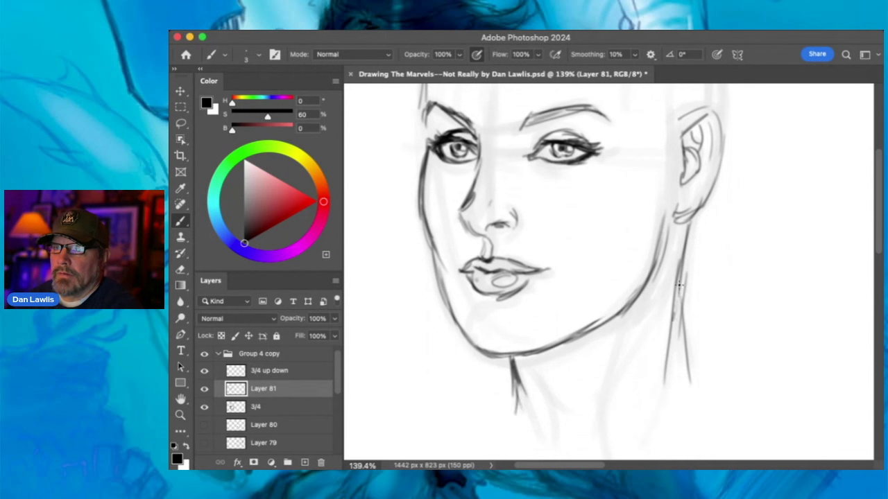
pyautogui.moveTo(690, 226)
pyautogui.mouseDown()
pyautogui.moveTo(681, 303)
pyautogui.moveTo(693, 351)
pyautogui.mouseUp()
pyautogui.moveTo(683, 310)
pyautogui.mouseDown()
pyautogui.moveTo(707, 360)
pyautogui.moveTo(691, 358)
pyautogui.mouseUp()
pyautogui.moveTo(693, 222); pyautogui.dragTo(681, 296)
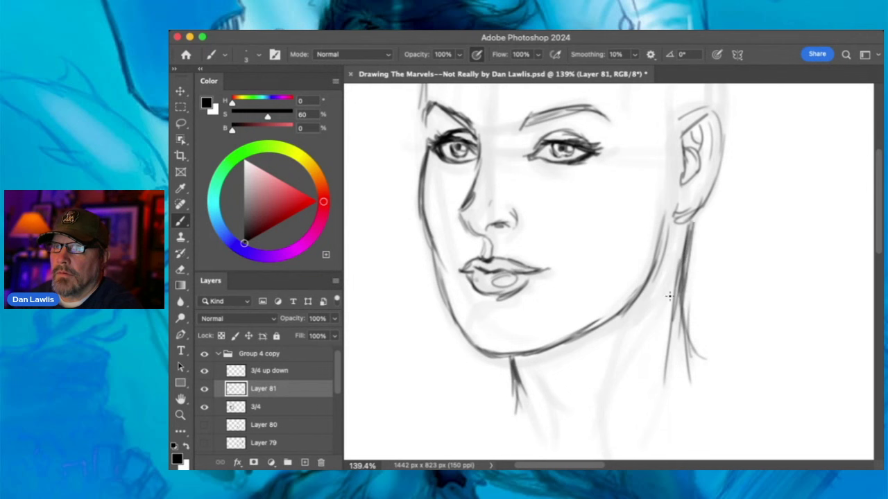
# - Draw the temple line and the top and back contours of the skull over the faint guide
pyautogui.scroll(5, 634, 324)
pyautogui.moveTo(631, 226); pyautogui.dragTo(628, 261)
pyautogui.moveTo(460, 157); pyautogui.dragTo(544, 124)
pyautogui.moveTo(472, 145); pyautogui.dragTo(575, 115)
pyautogui.moveTo(709, 180); pyautogui.dragTo(720, 251)
# - Flip the image horizontally and frame the mirrored head closely to check its proportions
pyautogui.click(179, 414)
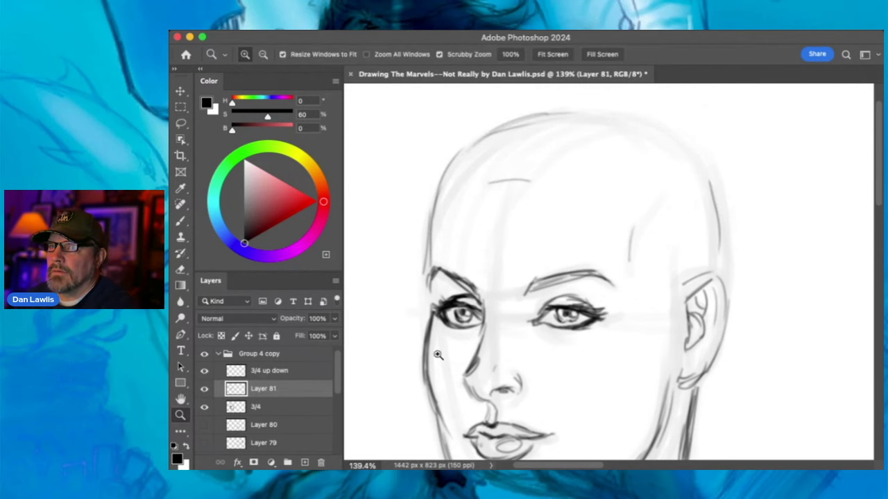
pyautogui.moveTo(581, 334); pyautogui.dragTo(616, 342)
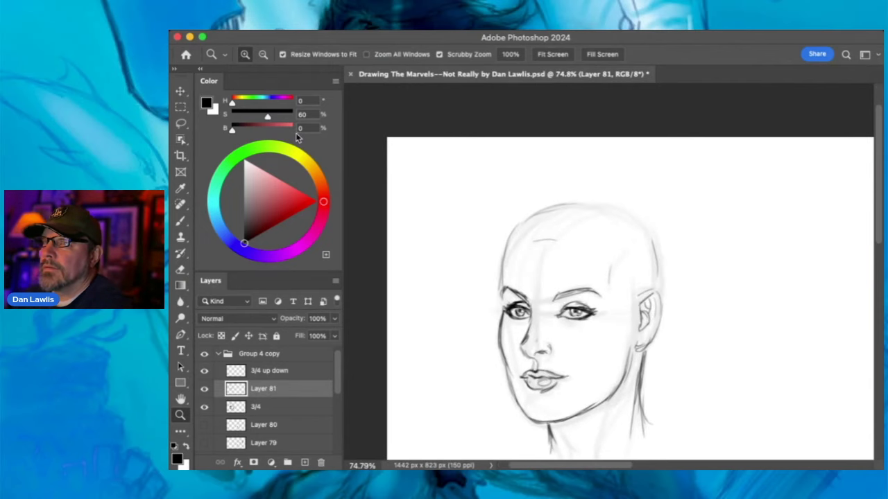
pyautogui.press('super+z')
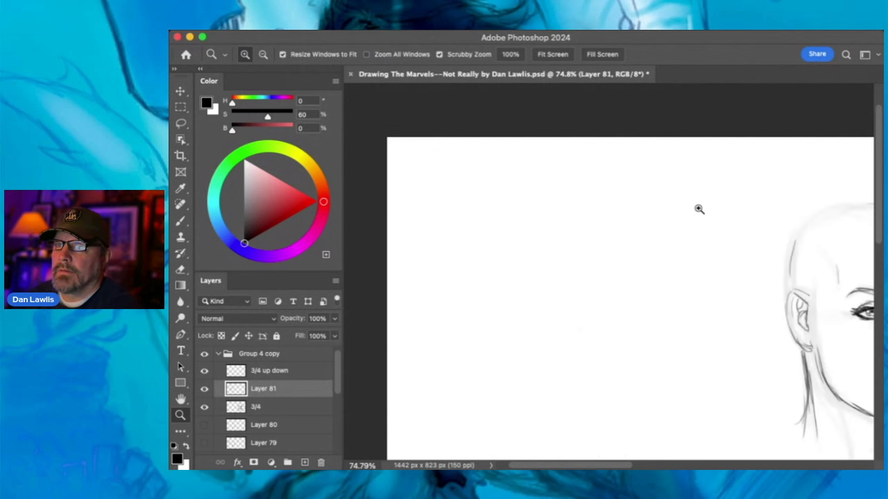
pyautogui.moveTo(768, 264); pyautogui.dragTo(507, 242)
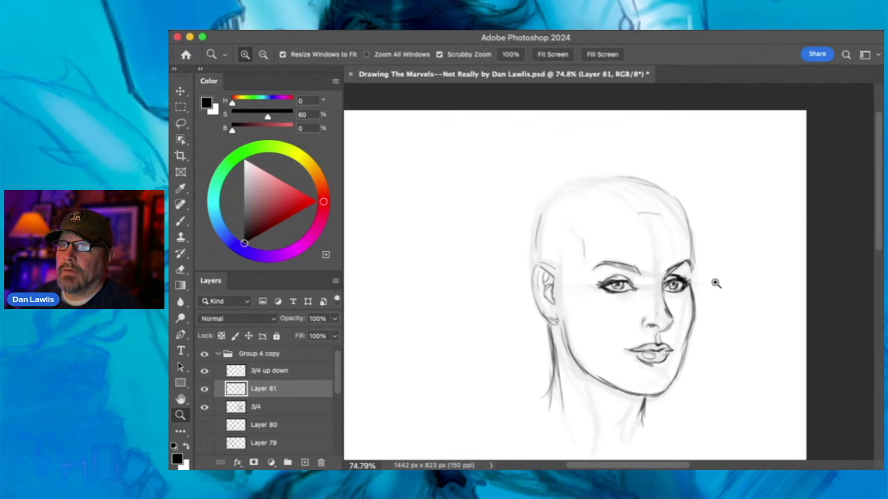
pyautogui.moveTo(702, 284); pyautogui.dragTo(719, 240)
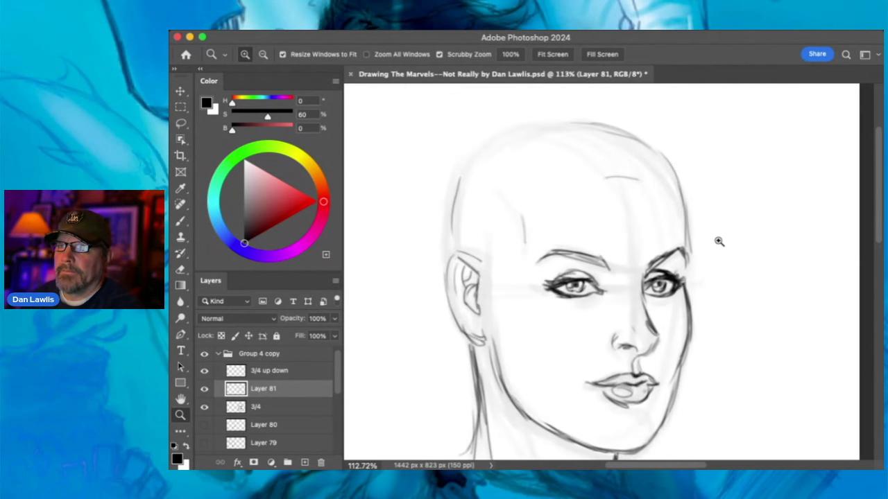
# - Darken both eyebrows with the Brush, refine the nose tip, and add contour strokes around the ear
pyautogui.click(181, 220)
pyautogui.moveTo(663, 259)
pyautogui.mouseDown()
pyautogui.moveTo(688, 246)
pyautogui.moveTo(651, 265)
pyautogui.moveTo(687, 250)
pyautogui.moveTo(682, 217)
pyautogui.moveTo(685, 274)
pyautogui.mouseUp()
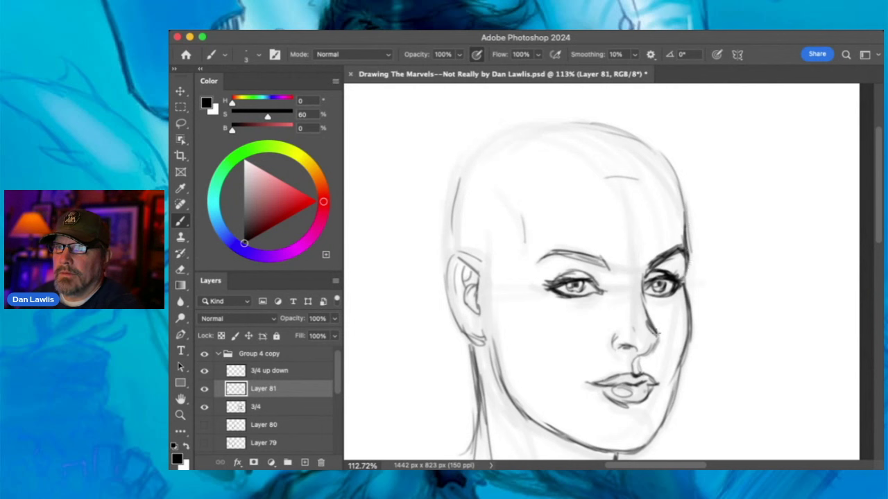
pyautogui.moveTo(658, 333); pyautogui.dragTo(644, 355)
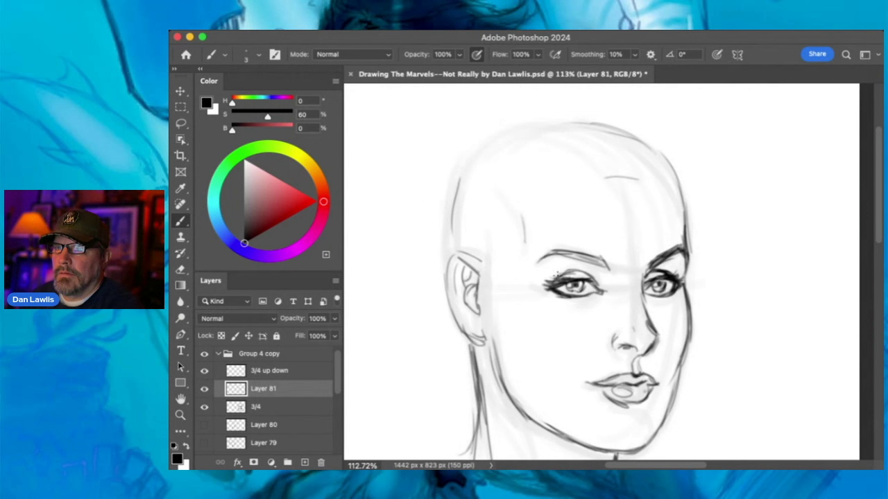
pyautogui.moveTo(583, 254)
pyautogui.mouseDown()
pyautogui.moveTo(601, 258)
pyautogui.moveTo(580, 263)
pyautogui.moveTo(601, 262)
pyautogui.mouseUp()
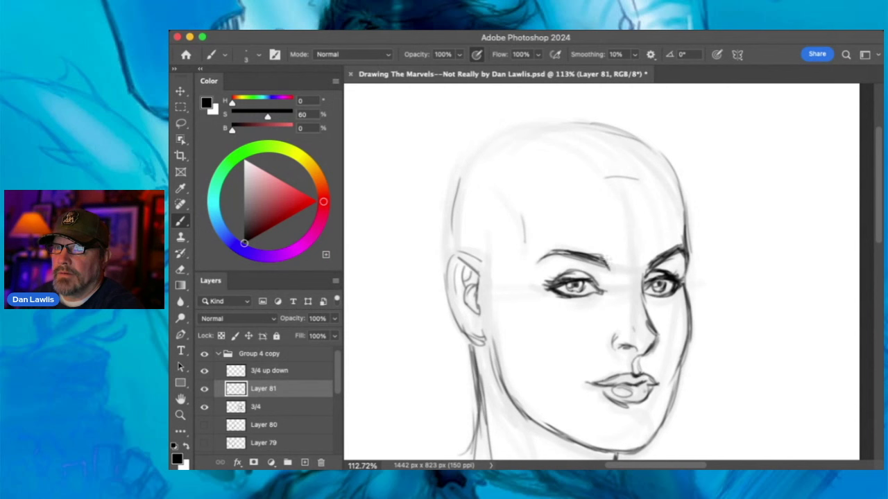
pyautogui.moveTo(489, 304)
pyautogui.mouseDown()
pyautogui.moveTo(486, 313)
pyautogui.moveTo(492, 271)
pyautogui.moveTo(453, 307)
pyautogui.mouseUp()
pyautogui.moveTo(450, 237); pyautogui.dragTo(447, 256)
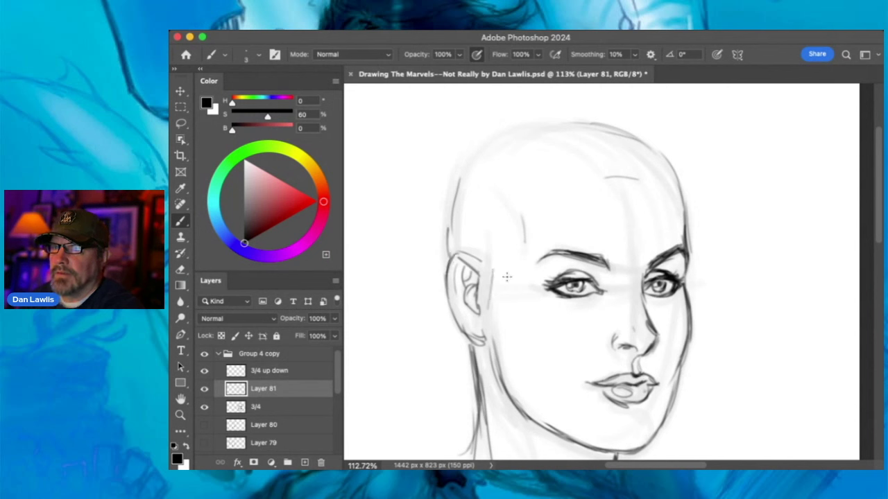
# - Clean up and redraw the cheek and jawline, and strengthen the back of the neck and the ear edge
pyautogui.scroll(-3, 690, 291)
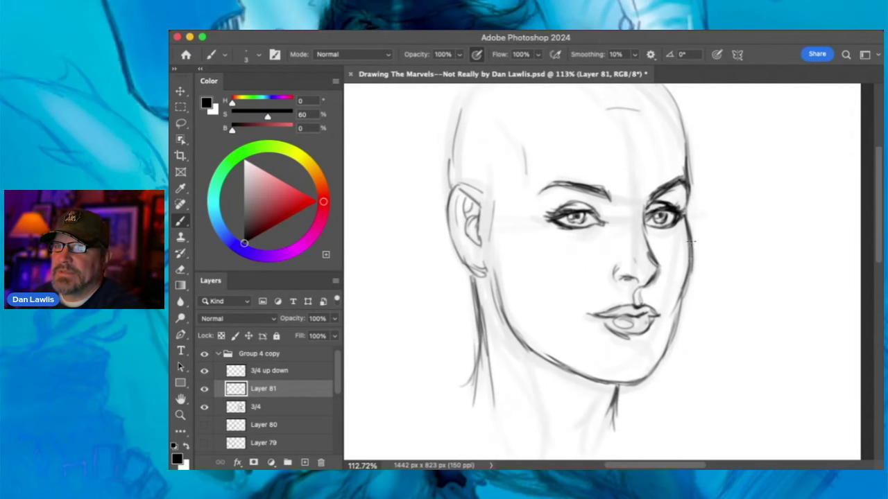
pyautogui.moveTo(690, 258); pyautogui.dragTo(684, 297)
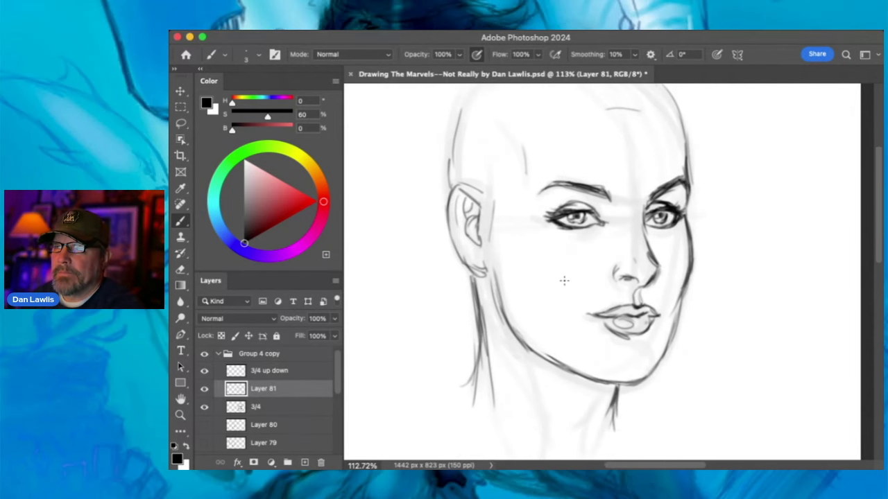
pyautogui.click(181, 270)
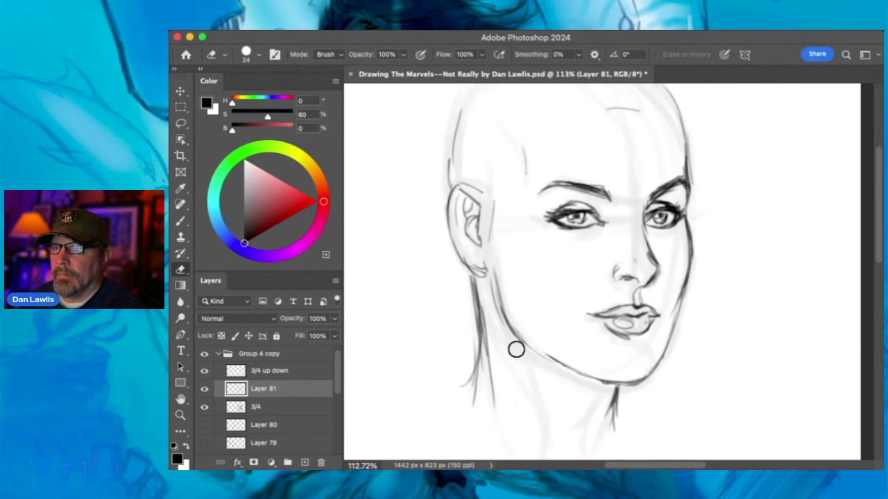
pyautogui.click(181, 222)
pyautogui.moveTo(527, 347)
pyautogui.mouseDown()
pyautogui.moveTo(560, 368)
pyautogui.moveTo(523, 344)
pyautogui.moveTo(597, 381)
pyautogui.moveTo(563, 364)
pyautogui.moveTo(620, 383)
pyautogui.moveTo(583, 374)
pyautogui.moveTo(652, 370)
pyautogui.mouseUp()
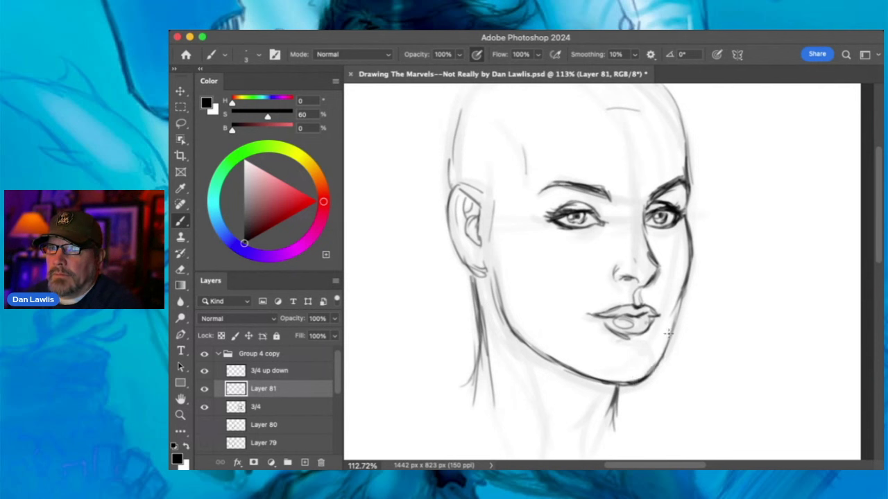
pyautogui.moveTo(473, 275); pyautogui.dragTo(477, 329)
pyautogui.moveTo(452, 196); pyautogui.dragTo(448, 217)
# - Strengthen the front and back contours of the cranium, and flip the image back to its original orientation
pyautogui.click(180, 415)
pyautogui.moveTo(602, 250)
pyautogui.mouseDown()
pyautogui.moveTo(576, 253)
pyautogui.moveTo(590, 255)
pyautogui.mouseUp()
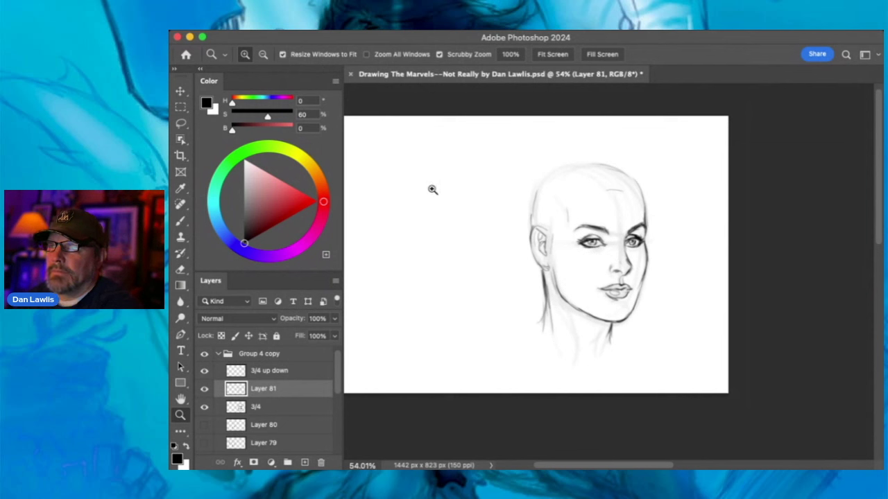
pyautogui.click(180, 221)
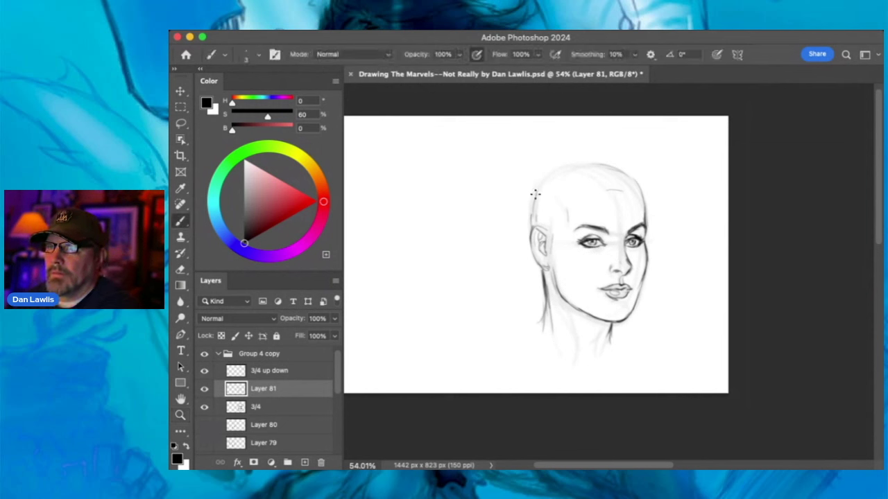
pyautogui.moveTo(535, 220)
pyautogui.mouseDown()
pyautogui.moveTo(556, 165)
pyautogui.moveTo(545, 188)
pyautogui.moveTo(567, 176)
pyautogui.mouseUp()
pyautogui.moveTo(627, 178); pyautogui.dragTo(643, 231)
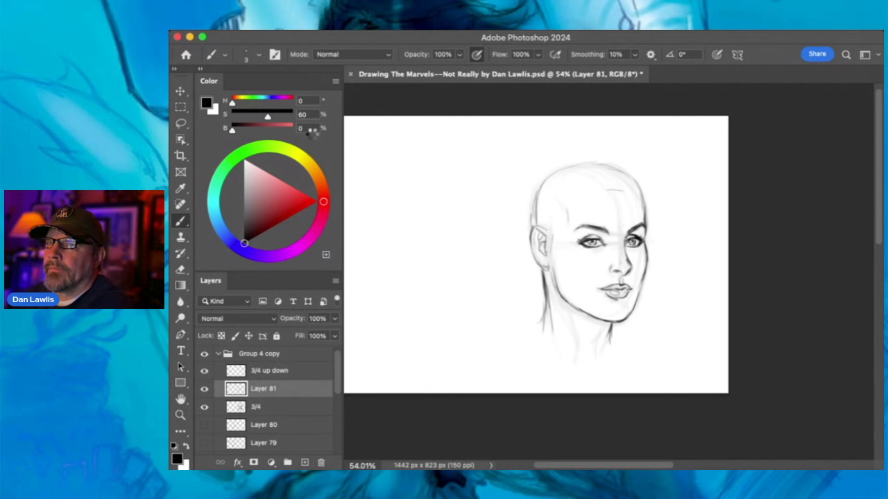
pyautogui.hscroll(5, 343, 161)
pyautogui.moveTo(527, 218); pyautogui.dragTo(624, 206)
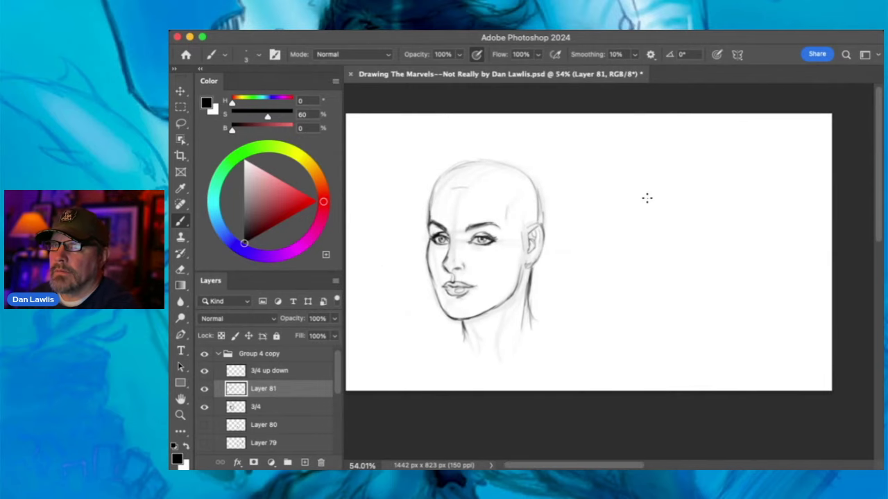
# - On a new layer, draw horizontal guide lines across the page from the crown, eyes, nose base, lips and chin
pyautogui.click(304, 462)
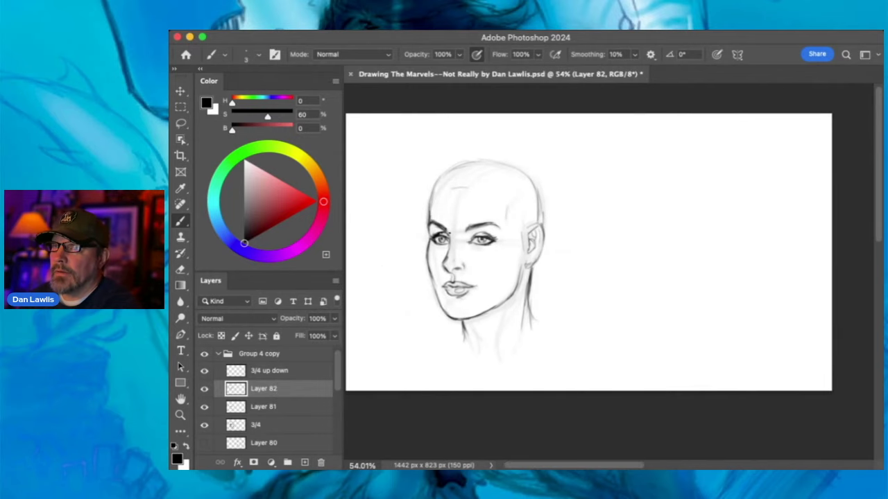
pyautogui.moveTo(511, 238)
pyautogui.mouseDown()
pyautogui.moveTo(755, 237)
pyautogui.moveTo(414, 238)
pyautogui.mouseUp()
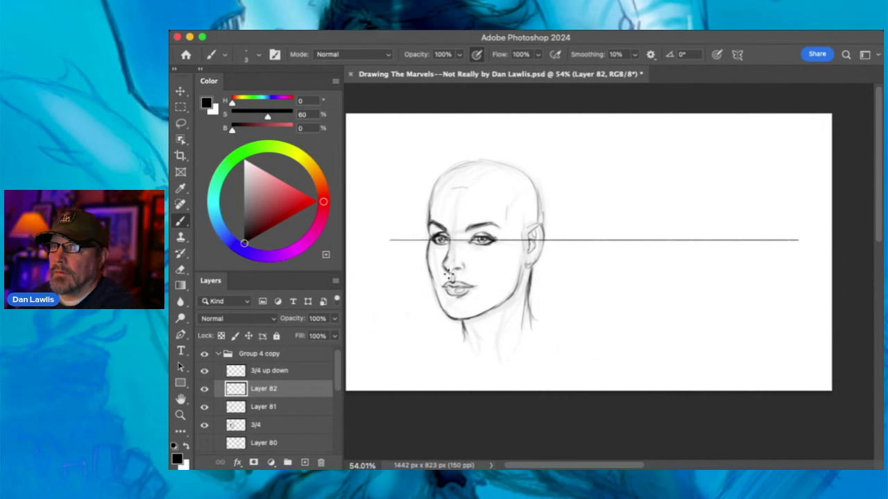
pyautogui.moveTo(450, 274)
pyautogui.mouseDown()
pyautogui.moveTo(674, 259)
pyautogui.moveTo(784, 264)
pyautogui.moveTo(406, 273)
pyautogui.moveTo(765, 254)
pyautogui.moveTo(383, 271)
pyautogui.mouseUp()
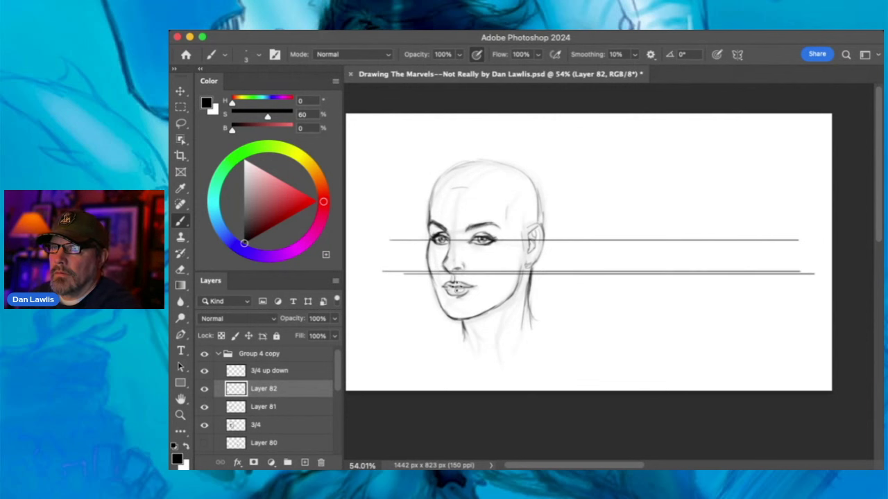
pyautogui.moveTo(449, 280)
pyautogui.mouseDown()
pyautogui.moveTo(829, 263)
pyautogui.moveTo(391, 282)
pyautogui.mouseUp()
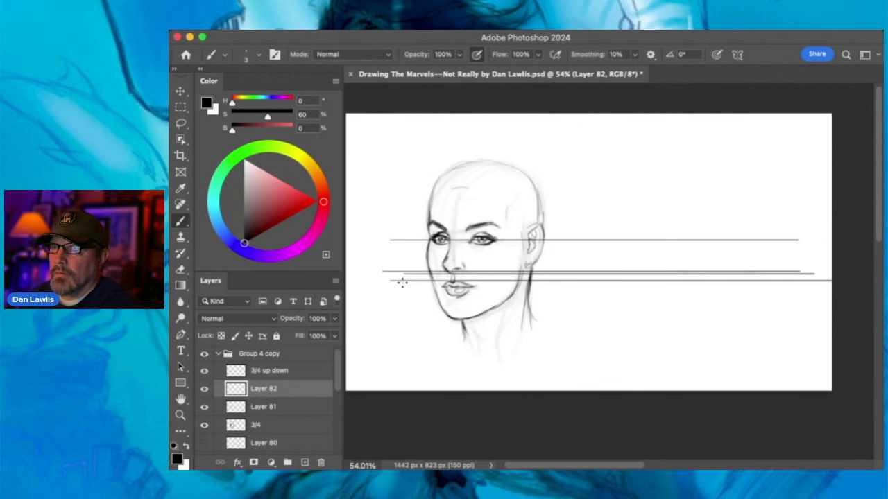
pyautogui.moveTo(452, 295)
pyautogui.mouseDown()
pyautogui.moveTo(770, 294)
pyautogui.moveTo(394, 295)
pyautogui.mouseUp()
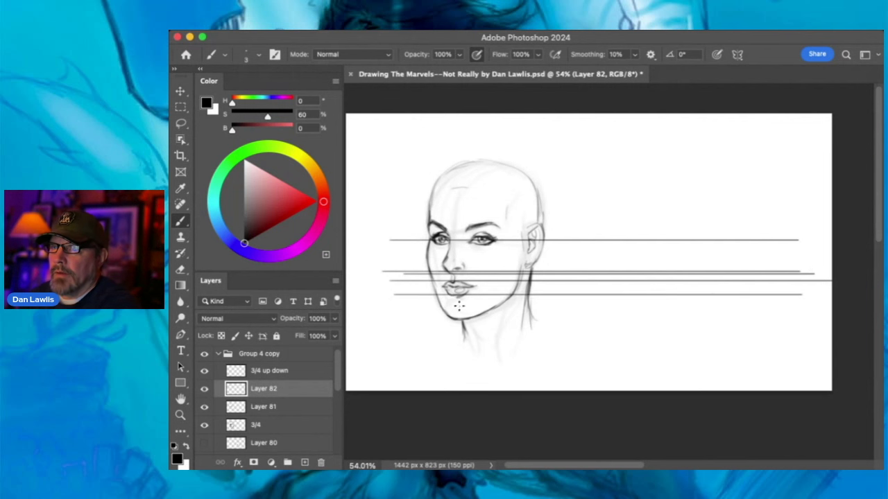
pyautogui.moveTo(450, 318)
pyautogui.mouseDown()
pyautogui.moveTo(822, 308)
pyautogui.moveTo(408, 314)
pyautogui.mouseUp()
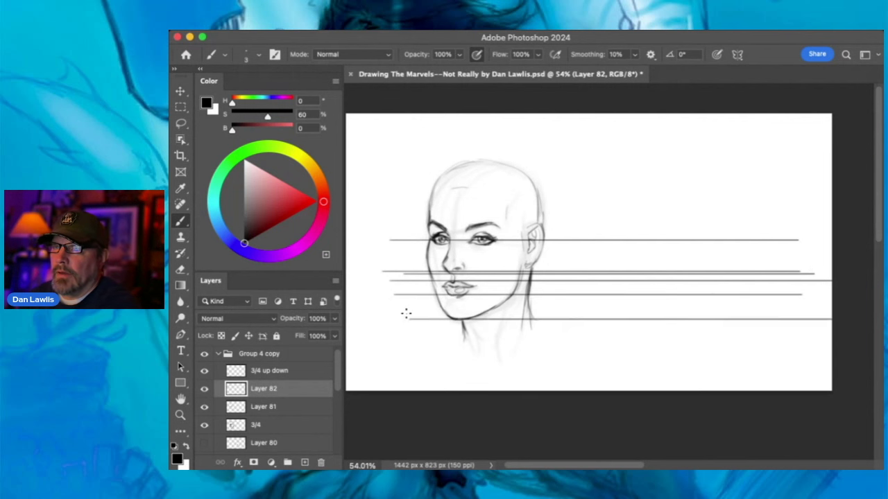
pyautogui.moveTo(449, 161)
pyautogui.mouseDown()
pyautogui.moveTo(571, 162)
pyautogui.moveTo(405, 161)
pyautogui.mouseUp()
pyautogui.moveTo(464, 162); pyautogui.dragTo(789, 162)
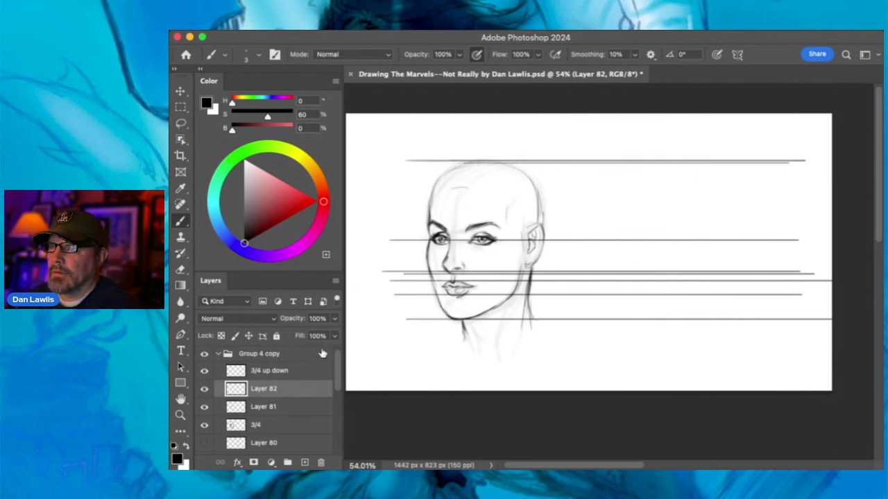
# - Lower the guide-line layer's opacity to 22% and hide the rough 3/4 layer
pyautogui.moveTo(335, 320); pyautogui.dragTo(290, 339)
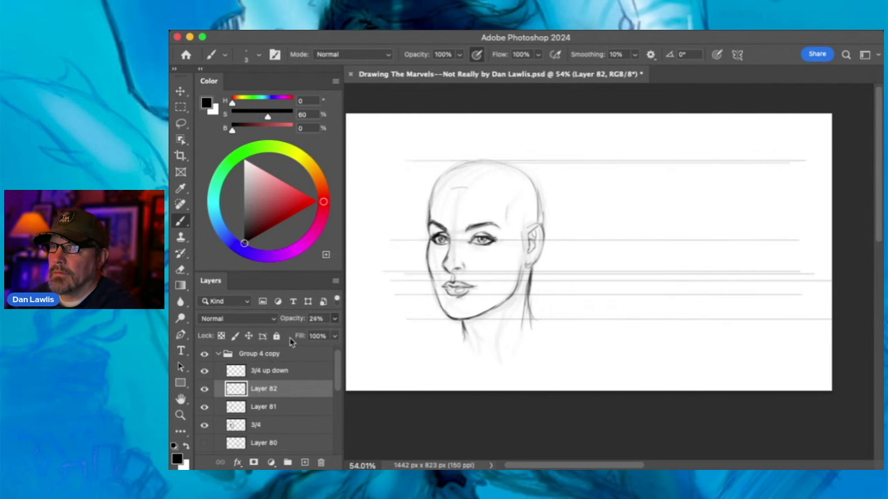
pyautogui.click(204, 425)
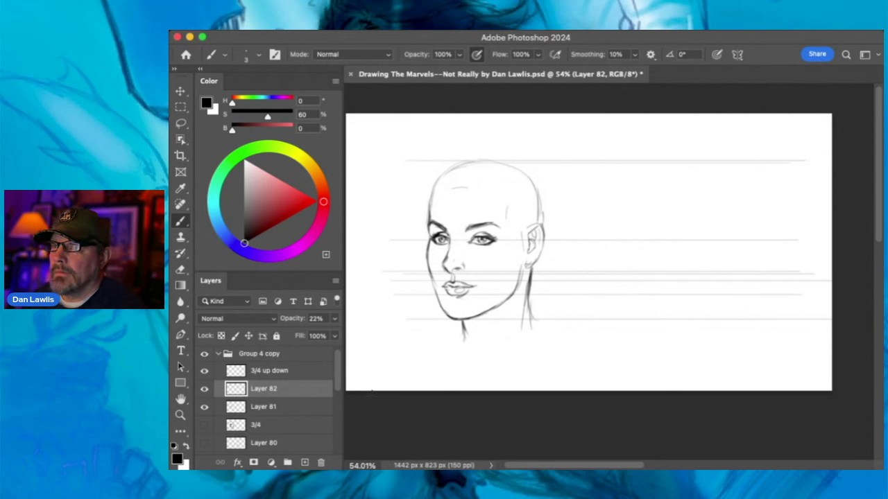
# - On a new layer, block in a second head shape with a size 7 brush between the crown and chin guides
pyautogui.click(304, 462)
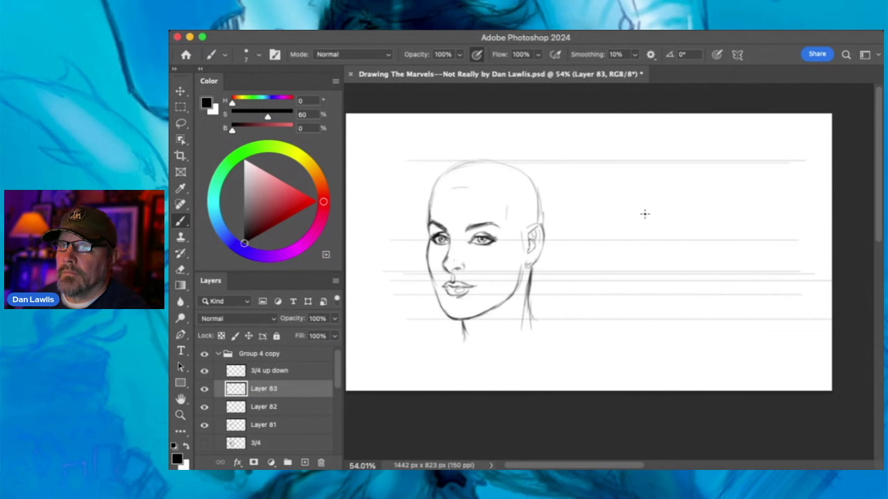
pyautogui.moveTo(641, 201)
pyautogui.mouseDown()
pyautogui.moveTo(641, 223)
pyautogui.moveTo(703, 165)
pyautogui.mouseUp()
pyautogui.moveTo(652, 179)
pyautogui.mouseDown()
pyautogui.moveTo(704, 165)
pyautogui.moveTo(715, 254)
pyautogui.moveTo(643, 198)
pyautogui.moveTo(742, 208)
pyautogui.moveTo(714, 270)
pyautogui.moveTo(636, 212)
pyautogui.mouseUp()
pyautogui.moveTo(673, 161); pyautogui.dragTo(638, 270)
pyautogui.moveTo(628, 201); pyautogui.dragTo(642, 277)
pyautogui.moveTo(629, 236); pyautogui.dragTo(638, 306)
pyautogui.moveTo(632, 267)
pyautogui.mouseDown()
pyautogui.moveTo(640, 314)
pyautogui.moveTo(664, 316)
pyautogui.moveTo(652, 316)
pyautogui.moveTo(710, 296)
pyautogui.moveTo(732, 248)
pyautogui.mouseUp()
pyautogui.moveTo(751, 186); pyautogui.dragTo(723, 278)
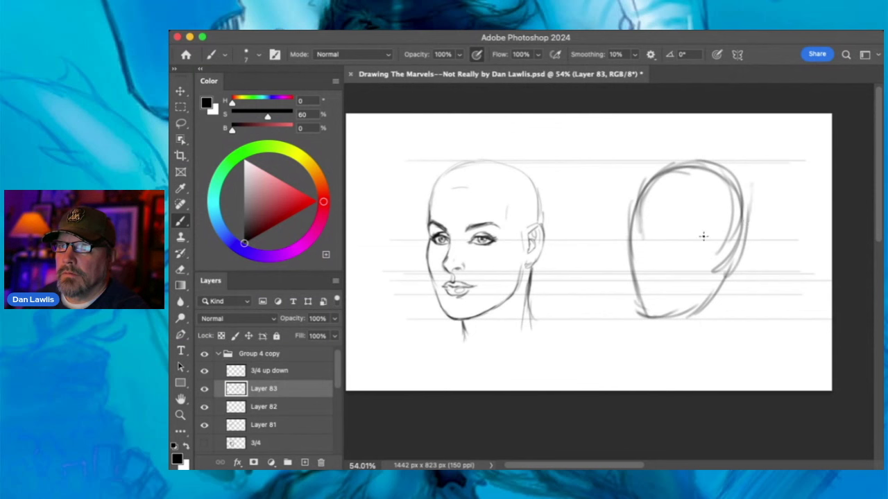
# - Add construction lines inside the second head's face, round out the back of the skull, and darken the forehead contour
pyautogui.moveTo(656, 240); pyautogui.dragTo(665, 300)
pyautogui.moveTo(655, 253)
pyautogui.mouseDown()
pyautogui.moveTo(661, 184)
pyautogui.moveTo(711, 167)
pyautogui.moveTo(745, 242)
pyautogui.mouseUp()
pyautogui.moveTo(749, 189); pyautogui.dragTo(742, 258)
pyautogui.moveTo(653, 222); pyautogui.dragTo(656, 267)
pyautogui.moveTo(637, 210)
pyautogui.mouseDown()
pyautogui.moveTo(638, 183)
pyautogui.moveTo(667, 162)
pyautogui.mouseUp()
pyautogui.moveTo(638, 229)
pyautogui.mouseDown()
pyautogui.moveTo(661, 167)
pyautogui.moveTo(631, 218)
pyautogui.mouseUp()
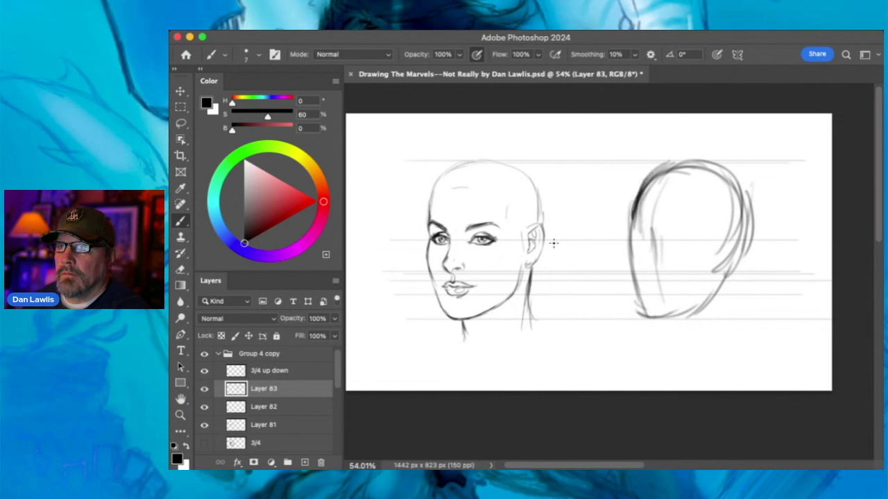
# - Define the second head's contour from brow to chin, mark its cheek and temple planes, and add the protruding nose
pyautogui.moveTo(634, 235); pyautogui.dragTo(631, 251)
pyautogui.moveTo(628, 216)
pyautogui.mouseDown()
pyautogui.moveTo(637, 245)
pyautogui.moveTo(636, 238)
pyautogui.moveTo(629, 279)
pyautogui.mouseUp()
pyautogui.moveTo(640, 244)
pyautogui.mouseDown()
pyautogui.moveTo(636, 308)
pyautogui.moveTo(642, 299)
pyautogui.moveTo(645, 319)
pyautogui.moveTo(653, 312)
pyautogui.moveTo(638, 301)
pyautogui.moveTo(659, 316)
pyautogui.moveTo(646, 319)
pyautogui.moveTo(664, 313)
pyautogui.mouseUp()
pyautogui.moveTo(675, 255)
pyautogui.mouseDown()
pyautogui.moveTo(673, 224)
pyautogui.moveTo(673, 260)
pyautogui.mouseUp()
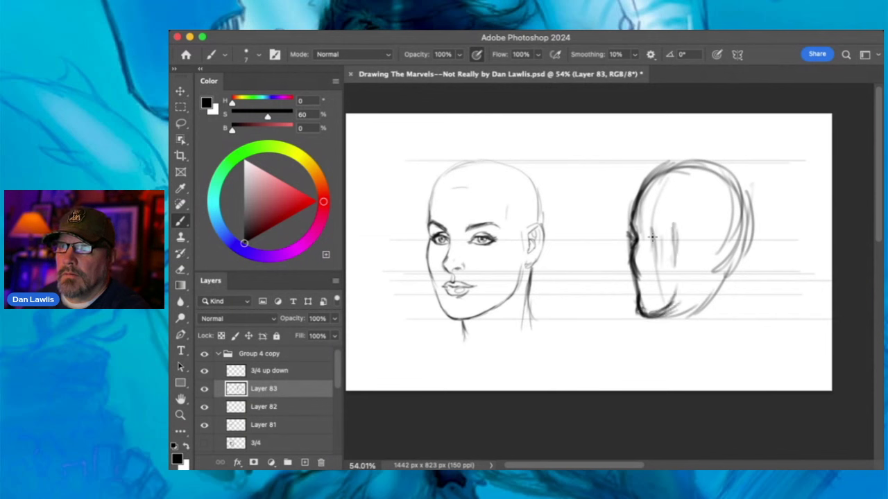
pyautogui.moveTo(659, 230)
pyautogui.mouseDown()
pyautogui.moveTo(670, 268)
pyautogui.moveTo(666, 252)
pyautogui.mouseUp()
pyautogui.moveTo(663, 210)
pyautogui.mouseDown()
pyautogui.moveTo(681, 167)
pyautogui.moveTo(662, 191)
pyautogui.moveTo(727, 175)
pyautogui.mouseUp()
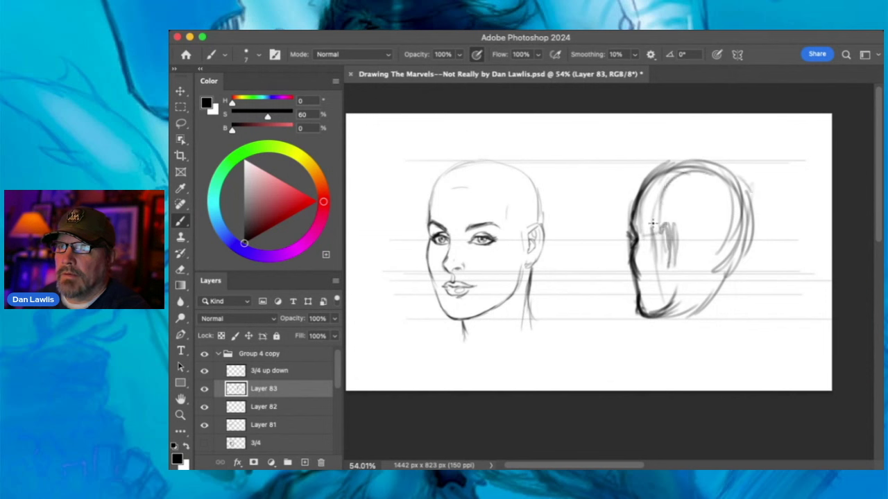
pyautogui.moveTo(632, 237); pyautogui.dragTo(627, 270)
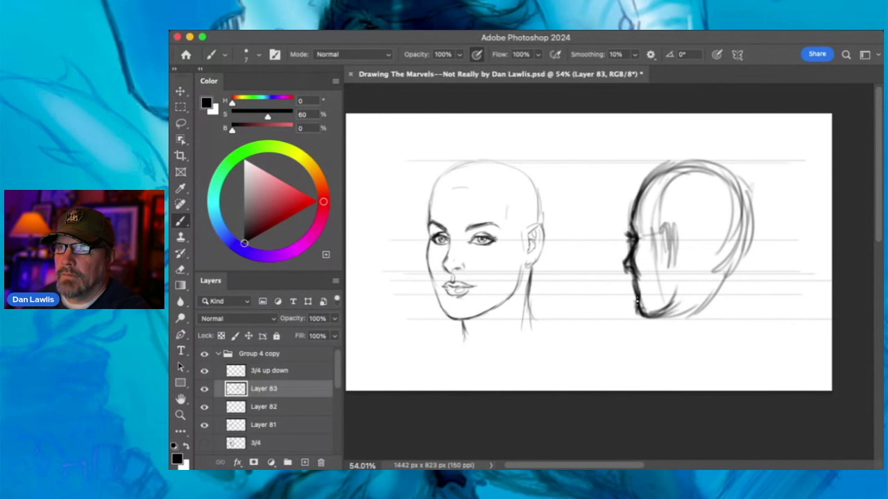
# - Rough in the second head's jaw, ear, and front and back neck lines, shading the ear darker
pyautogui.moveTo(644, 316)
pyautogui.mouseDown()
pyautogui.moveTo(679, 320)
pyautogui.moveTo(675, 285)
pyautogui.moveTo(681, 323)
pyautogui.mouseUp()
pyautogui.moveTo(669, 224)
pyautogui.mouseDown()
pyautogui.moveTo(673, 274)
pyautogui.moveTo(669, 221)
pyautogui.moveTo(649, 270)
pyautogui.moveTo(662, 305)
pyautogui.moveTo(677, 267)
pyautogui.moveTo(684, 326)
pyautogui.mouseUp()
pyautogui.moveTo(734, 266); pyautogui.dragTo(740, 312)
pyautogui.moveTo(712, 254); pyautogui.dragTo(701, 316)
pyautogui.moveTo(678, 295); pyautogui.dragTo(682, 344)
pyautogui.moveTo(687, 316); pyautogui.dragTo(681, 303)
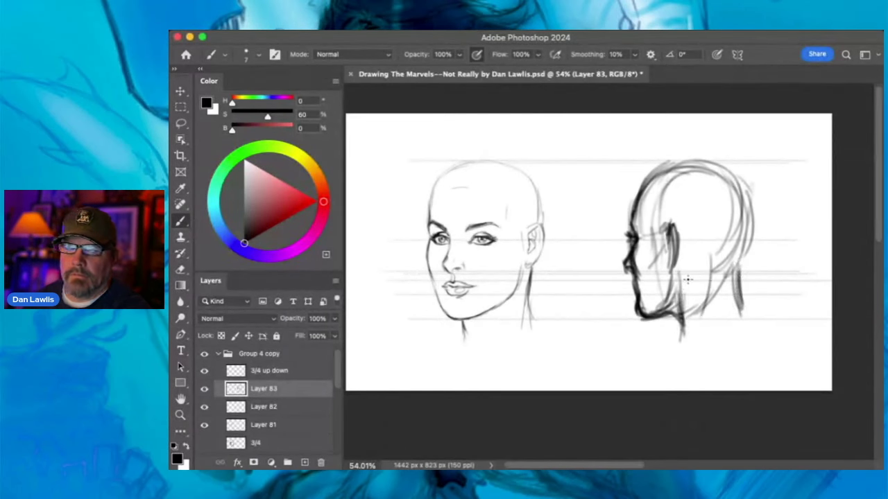
pyautogui.moveTo(681, 233); pyautogui.dragTo(678, 266)
pyautogui.moveTo(680, 241); pyautogui.dragTo(677, 270)
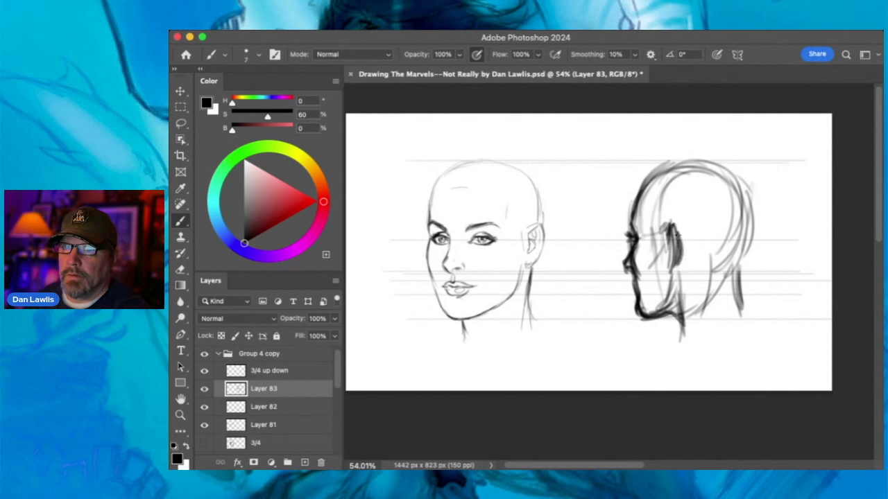
pyautogui.moveTo(656, 175)
pyautogui.mouseDown()
pyautogui.moveTo(721, 166)
pyautogui.moveTo(747, 229)
pyautogui.mouseUp()
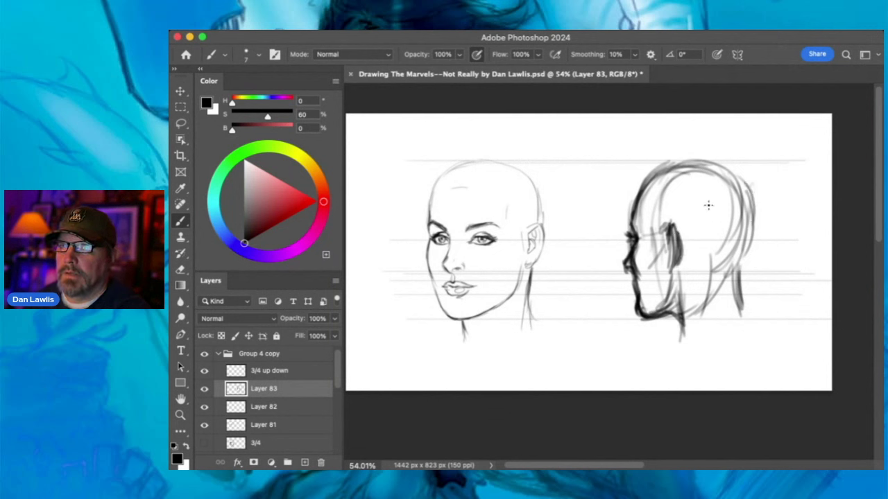
# - Fade the rough second-head layer to 10% opacity and add a new layer above it
pyautogui.click(204, 388)
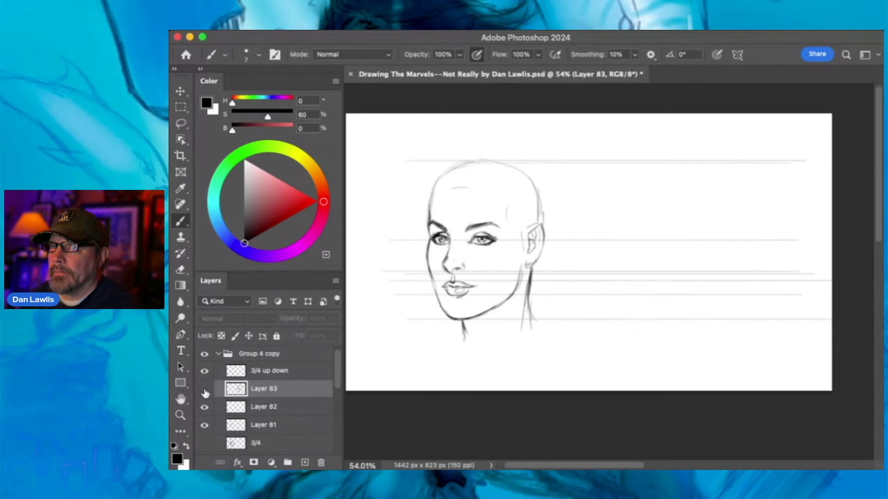
pyautogui.click(203, 388)
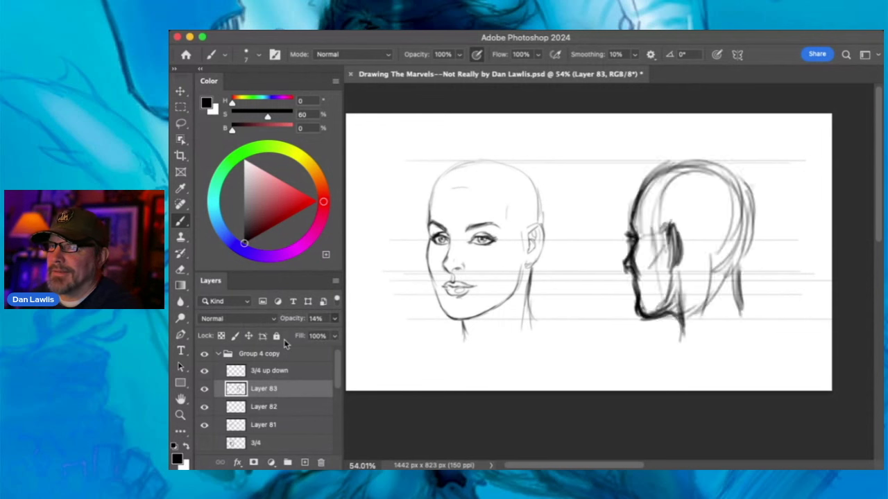
pyautogui.press('1')
pyautogui.press('1')
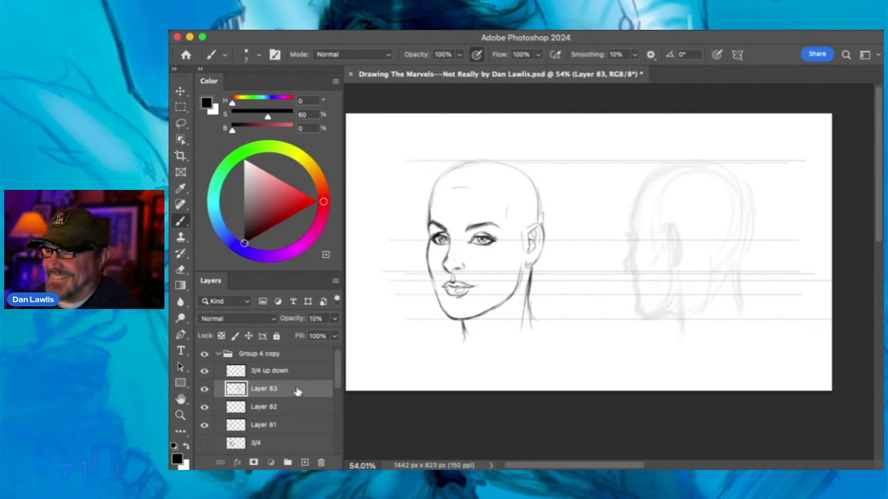
pyautogui.click(304, 462)
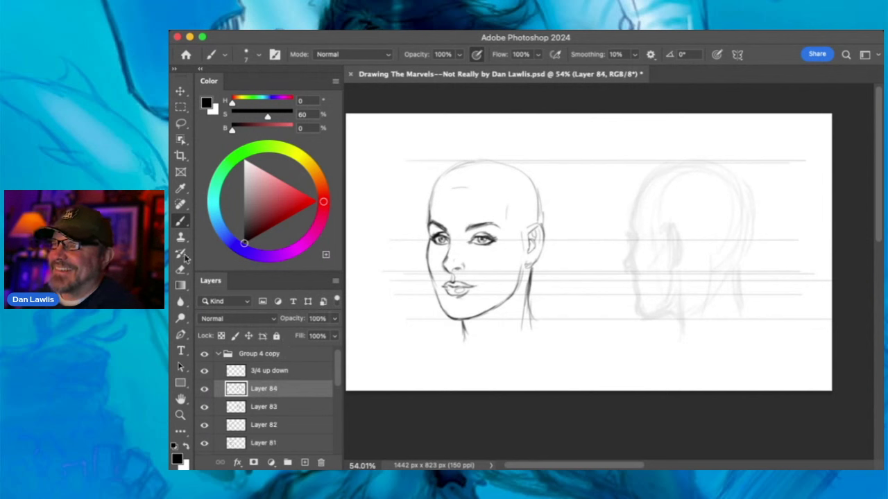
# - Draw the second head's forehead, brow, eyelashes and far cheek contour over the faded sketch with a size 4 brush
pyautogui.click(181, 415)
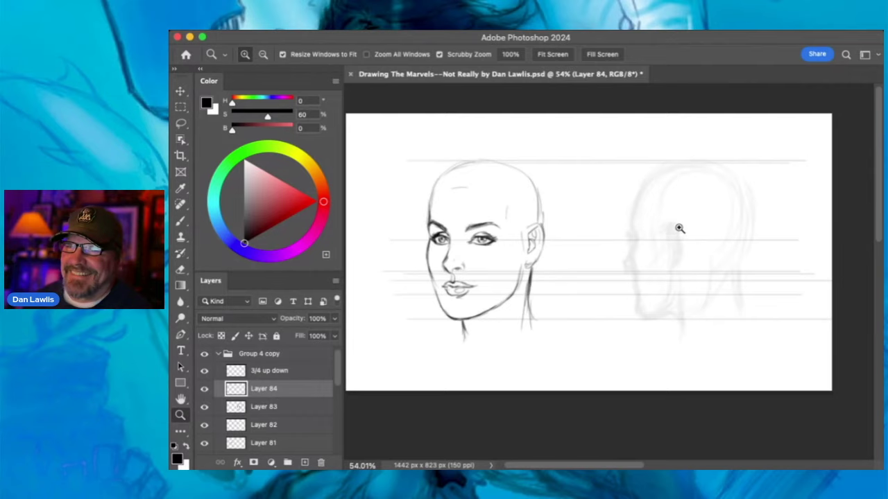
pyautogui.moveTo(680, 230); pyautogui.dragTo(731, 190)
pyautogui.click(180, 221)
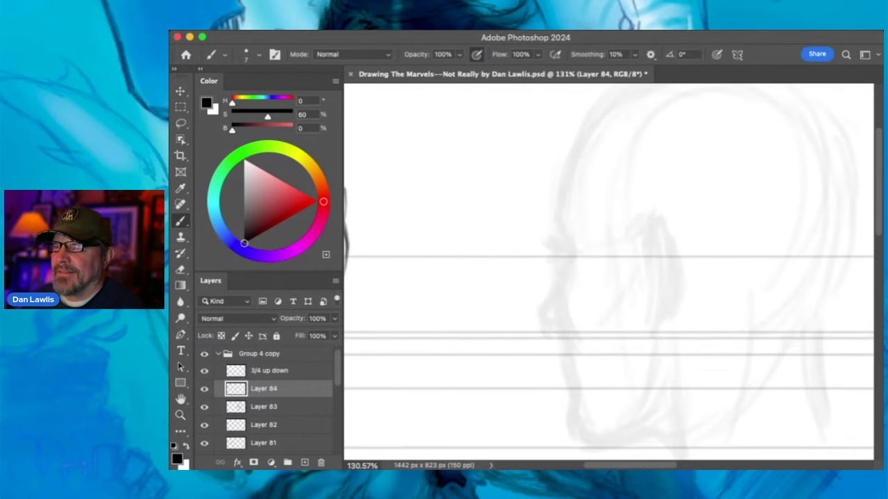
pyautogui.moveTo(569, 163)
pyautogui.mouseDown()
pyautogui.moveTo(560, 223)
pyautogui.moveTo(573, 243)
pyautogui.mouseUp()
pyautogui.moveTo(560, 202)
pyautogui.mouseDown()
pyautogui.moveTo(572, 258)
pyautogui.moveTo(549, 243)
pyautogui.moveTo(569, 252)
pyautogui.mouseUp()
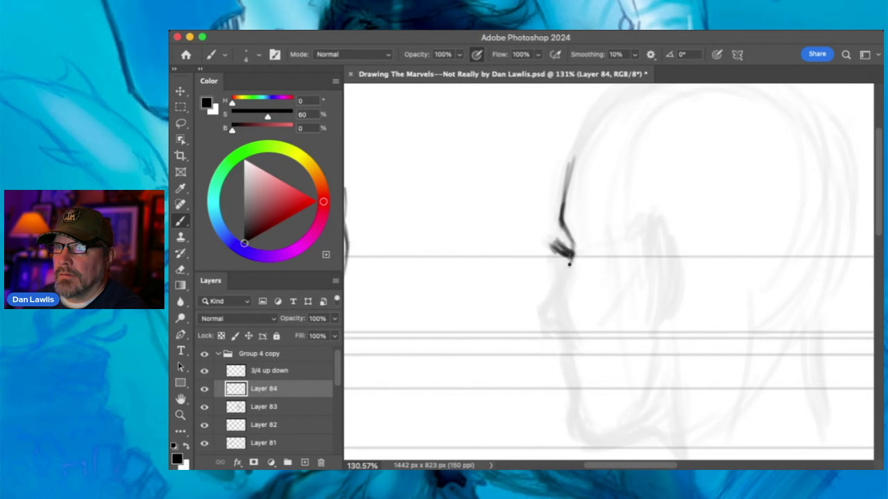
pyautogui.moveTo(568, 257); pyautogui.dragTo(562, 272)
pyautogui.moveTo(568, 268); pyautogui.dragTo(561, 291)
pyautogui.moveTo(560, 300)
pyautogui.mouseDown()
pyautogui.moveTo(560, 338)
pyautogui.moveTo(561, 312)
pyautogui.moveTo(564, 322)
pyautogui.mouseUp()
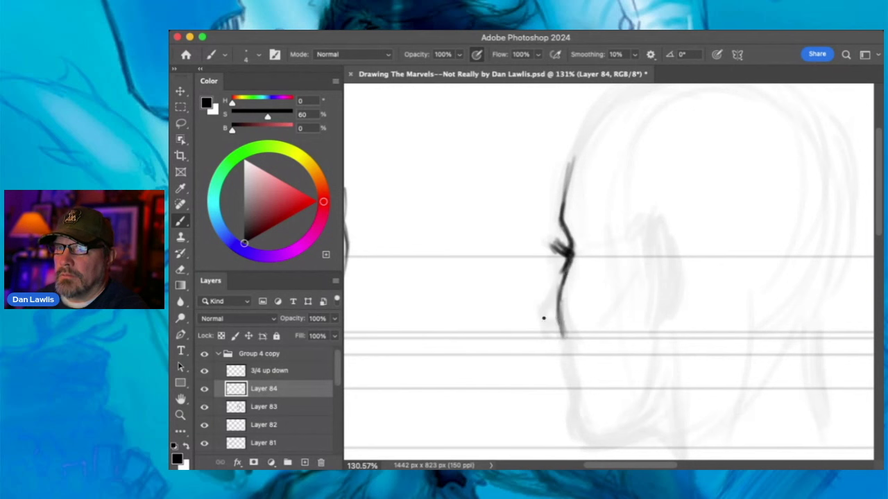
# - Draw the second head's protruding nose with its nostril, and the upper and lower lips below it
pyautogui.moveTo(563, 279); pyautogui.dragTo(542, 312)
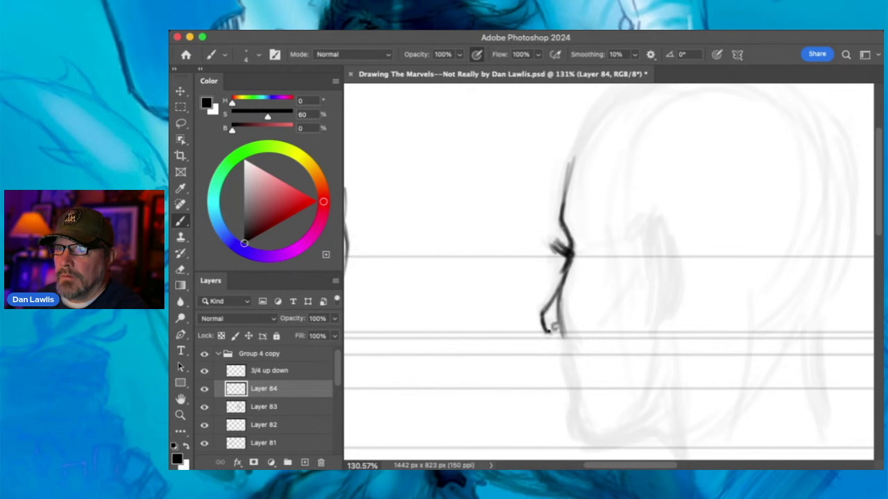
pyautogui.moveTo(564, 332); pyautogui.dragTo(565, 359)
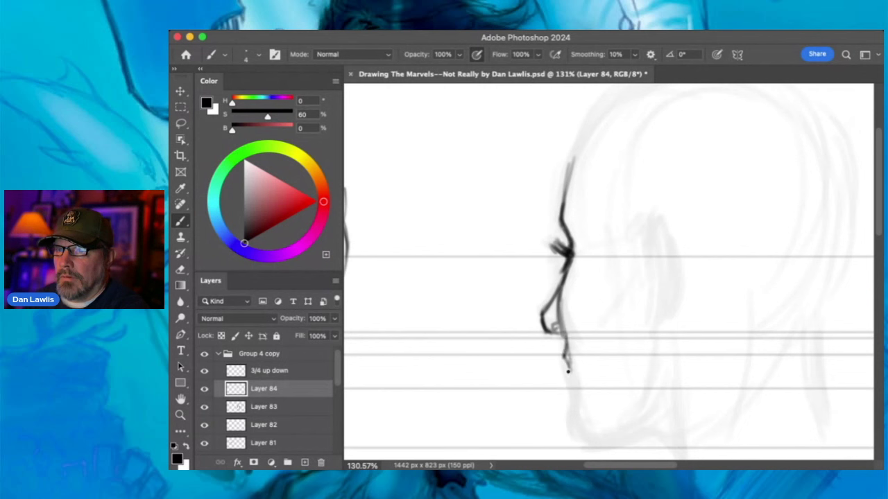
pyautogui.moveTo(571, 354); pyautogui.dragTo(577, 391)
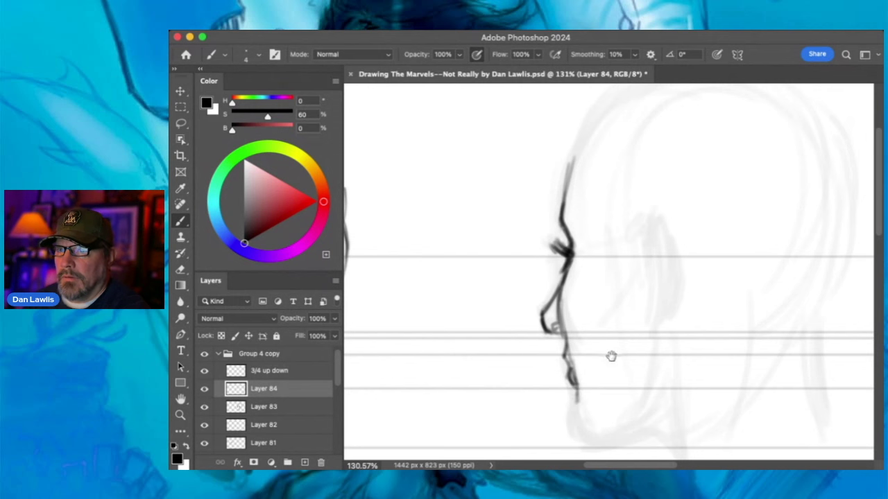
# - Draw the second head's chin, the underside and angle of the jaw, and the front neck line
pyautogui.moveTo(610, 355); pyautogui.dragTo(616, 283)
pyautogui.moveTo(589, 316)
pyautogui.mouseDown()
pyautogui.moveTo(582, 332)
pyautogui.moveTo(592, 365)
pyautogui.moveTo(668, 356)
pyautogui.mouseUp()
pyautogui.moveTo(616, 368)
pyautogui.mouseDown()
pyautogui.moveTo(658, 363)
pyautogui.moveTo(689, 377)
pyautogui.mouseUp()
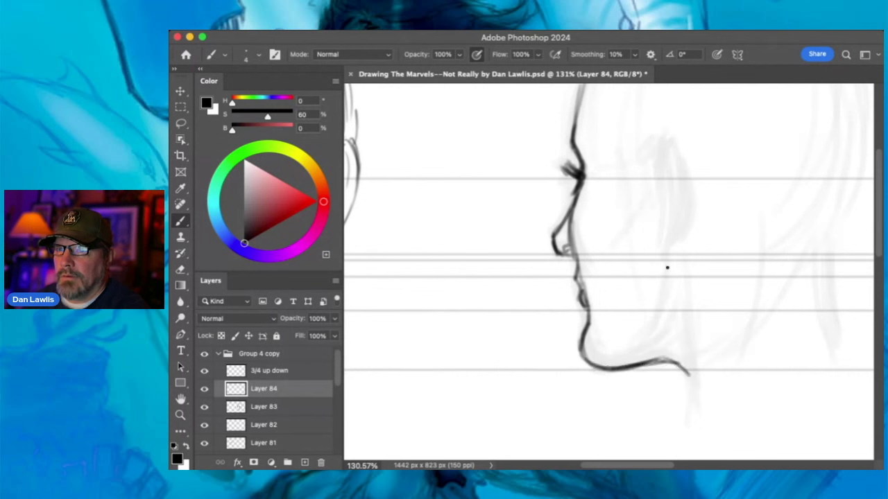
pyautogui.moveTo(617, 361)
pyautogui.mouseDown()
pyautogui.moveTo(650, 336)
pyautogui.moveTo(667, 287)
pyautogui.moveTo(659, 327)
pyautogui.mouseUp()
pyautogui.moveTo(672, 274); pyautogui.dragTo(656, 336)
pyautogui.moveTo(686, 289); pyautogui.dragTo(691, 382)
pyautogui.moveTo(687, 341); pyautogui.dragTo(693, 389)
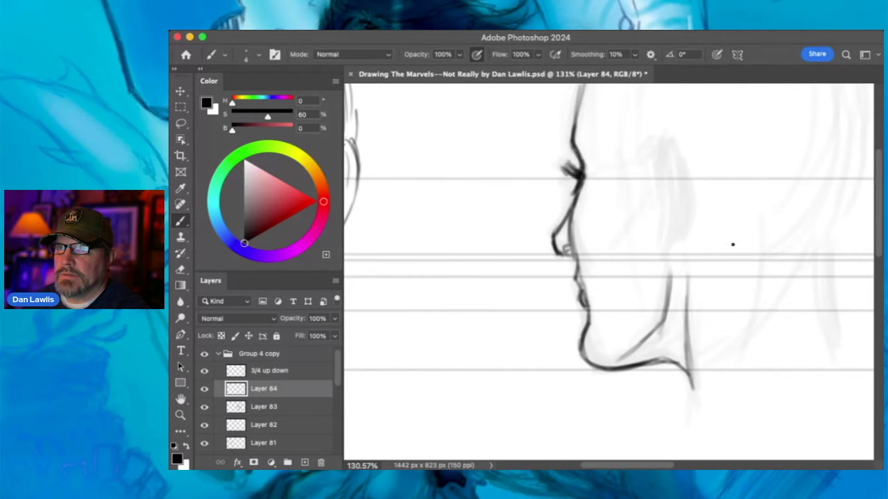
# - Draw the second head's ear with its outer rim, inner fold and lobe over the faded sketch
pyautogui.scroll(5, 732, 244)
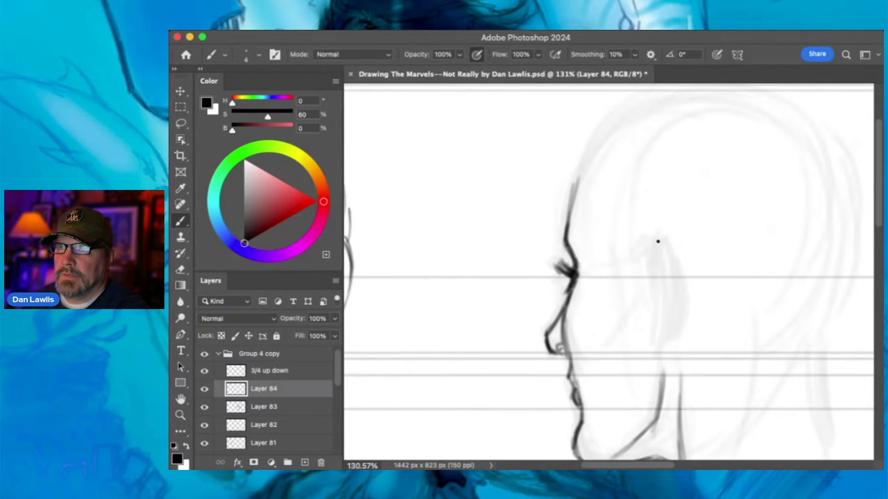
pyautogui.moveTo(645, 252)
pyautogui.mouseDown()
pyautogui.moveTo(645, 240)
pyautogui.moveTo(658, 240)
pyautogui.mouseUp()
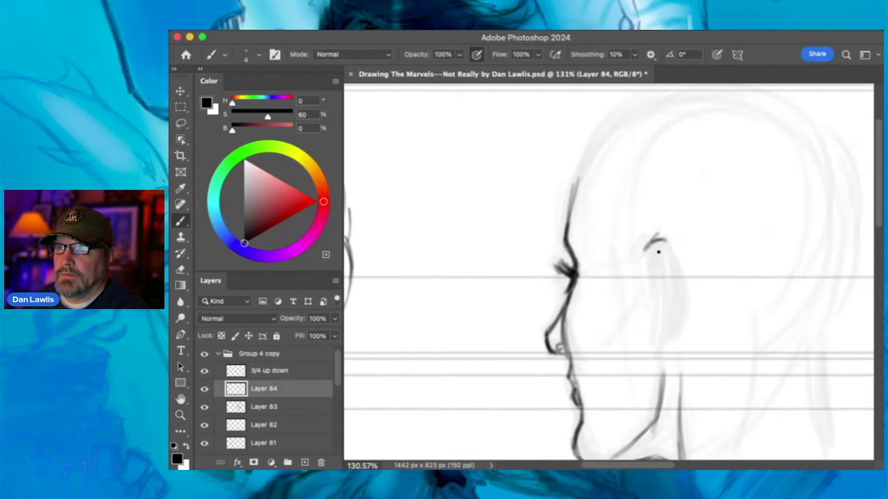
pyautogui.moveTo(659, 283)
pyautogui.mouseDown()
pyautogui.moveTo(670, 246)
pyautogui.moveTo(685, 290)
pyautogui.mouseUp()
pyautogui.moveTo(662, 261); pyautogui.dragTo(670, 319)
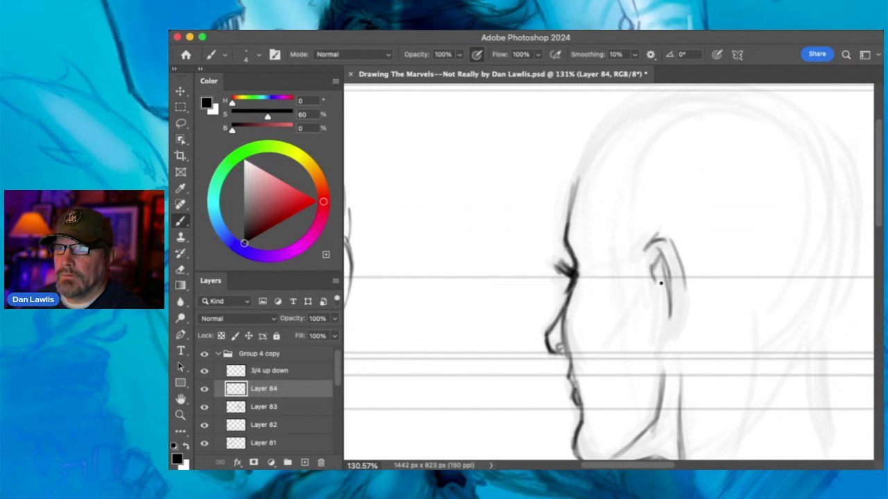
pyautogui.moveTo(652, 293)
pyautogui.mouseDown()
pyautogui.moveTo(653, 318)
pyautogui.moveTo(672, 299)
pyautogui.moveTo(660, 340)
pyautogui.mouseUp()
pyautogui.moveTo(686, 312); pyautogui.dragTo(668, 336)
pyautogui.moveTo(687, 280)
pyautogui.mouseDown()
pyautogui.moveTo(677, 331)
pyautogui.moveTo(683, 274)
pyautogui.mouseUp()
# - Draw the temple plane line and trace the skull contour from the forehead over the crown to the nape
pyautogui.moveTo(640, 230); pyautogui.dragTo(637, 258)
pyautogui.moveTo(624, 193)
pyautogui.mouseDown()
pyautogui.moveTo(640, 264)
pyautogui.moveTo(621, 168)
pyautogui.moveTo(627, 152)
pyautogui.moveTo(574, 170)
pyautogui.mouseUp()
pyautogui.scroll(5, 754, 242)
pyautogui.hscroll(3, 689, 279)
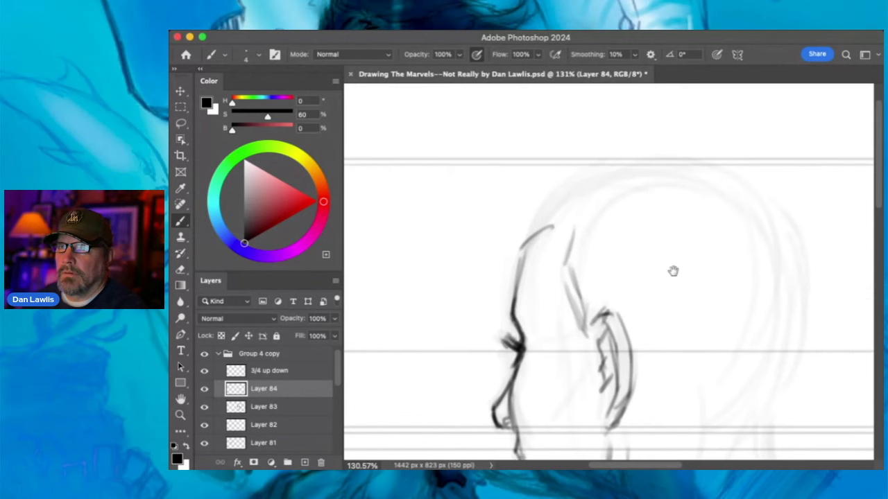
pyautogui.moveTo(530, 236)
pyautogui.mouseDown()
pyautogui.moveTo(573, 200)
pyautogui.moveTo(634, 173)
pyautogui.mouseUp()
pyautogui.moveTo(555, 210)
pyautogui.mouseDown()
pyautogui.moveTo(641, 185)
pyautogui.moveTo(721, 188)
pyautogui.moveTo(755, 210)
pyautogui.moveTo(796, 279)
pyautogui.mouseUp()
pyautogui.moveTo(796, 309); pyautogui.dragTo(798, 350)
pyautogui.moveTo(794, 271)
pyautogui.mouseDown()
pyautogui.moveTo(772, 393)
pyautogui.moveTo(754, 211)
pyautogui.moveTo(748, 386)
pyautogui.mouseUp()
# - Draw the second head's neck with the back contour and inner muscle lines, darkening the nape
pyautogui.moveTo(749, 278); pyautogui.dragTo(753, 355)
pyautogui.moveTo(751, 305); pyautogui.dragTo(757, 404)
pyautogui.moveTo(706, 291); pyautogui.dragTo(722, 397)
pyautogui.moveTo(714, 351); pyautogui.dragTo(738, 400)
pyautogui.moveTo(758, 340); pyautogui.dragTo(746, 391)
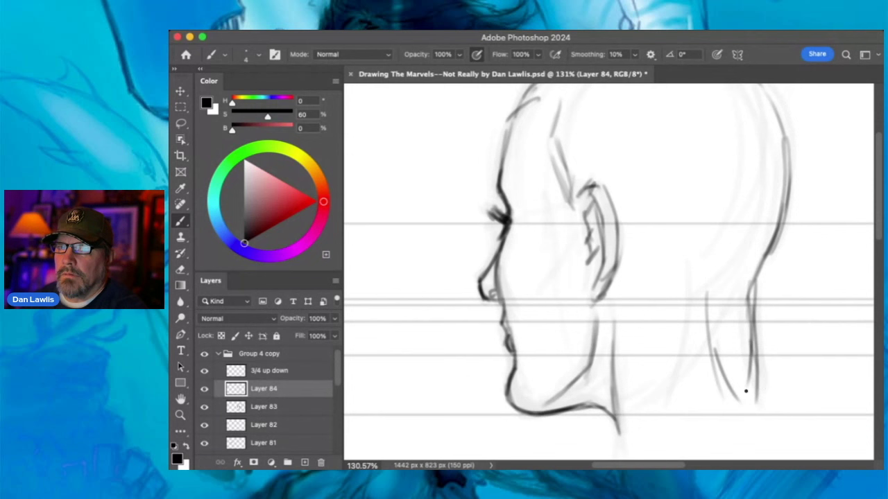
pyautogui.moveTo(648, 431); pyautogui.dragTo(666, 320)
pyautogui.moveTo(667, 321); pyautogui.dragTo(659, 386)
pyautogui.moveTo(749, 322)
pyautogui.mouseDown()
pyautogui.moveTo(770, 395)
pyautogui.moveTo(760, 371)
pyautogui.moveTo(756, 278)
pyautogui.mouseUp()
pyautogui.moveTo(768, 308); pyautogui.dragTo(761, 261)
pyautogui.moveTo(774, 297); pyautogui.dragTo(761, 237)
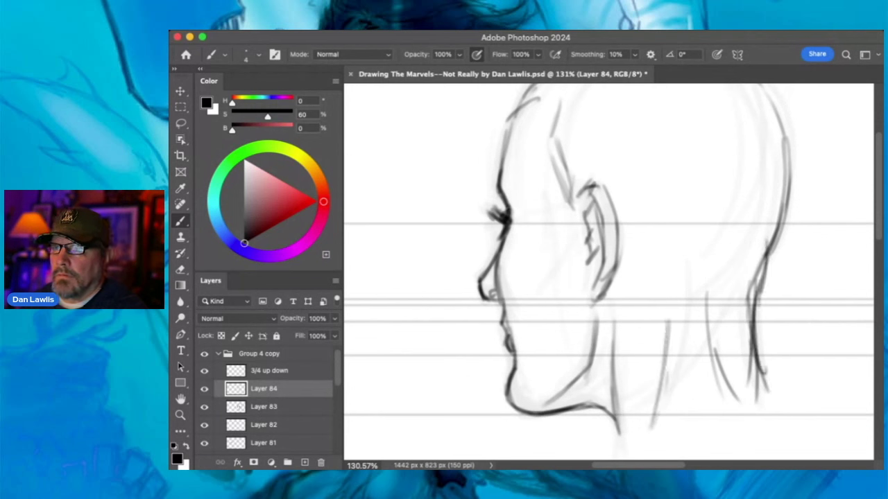
# - Hide the guide lines on Layer 82 and the rough sketch on Layer 83, keeping both finished heads visible
pyautogui.click(180, 415)
pyautogui.moveTo(581, 295); pyautogui.dragTo(507, 333)
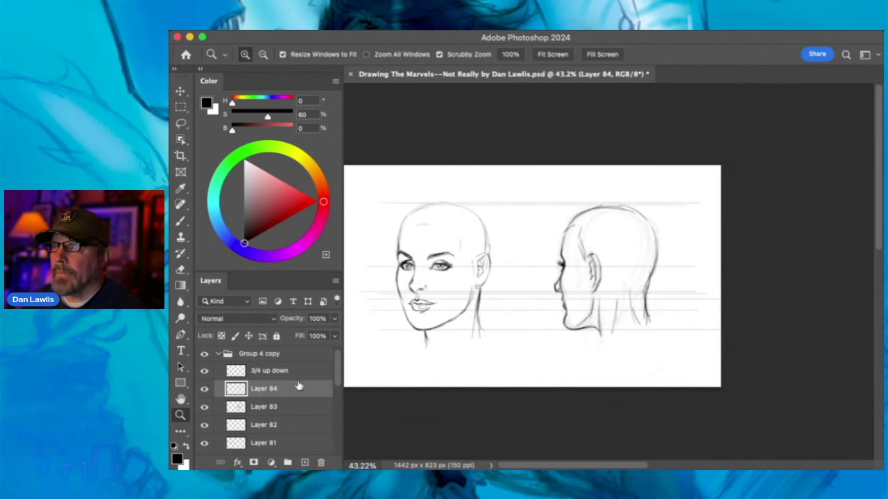
pyautogui.click(204, 408)
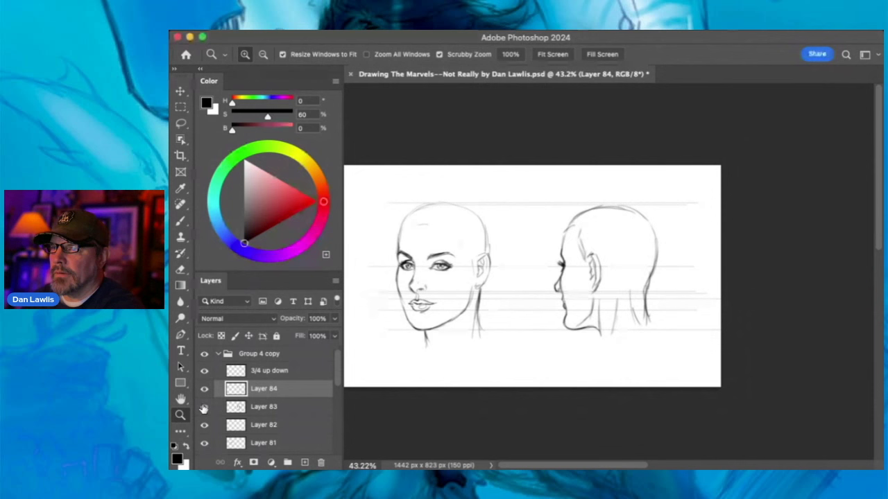
pyautogui.click(204, 407)
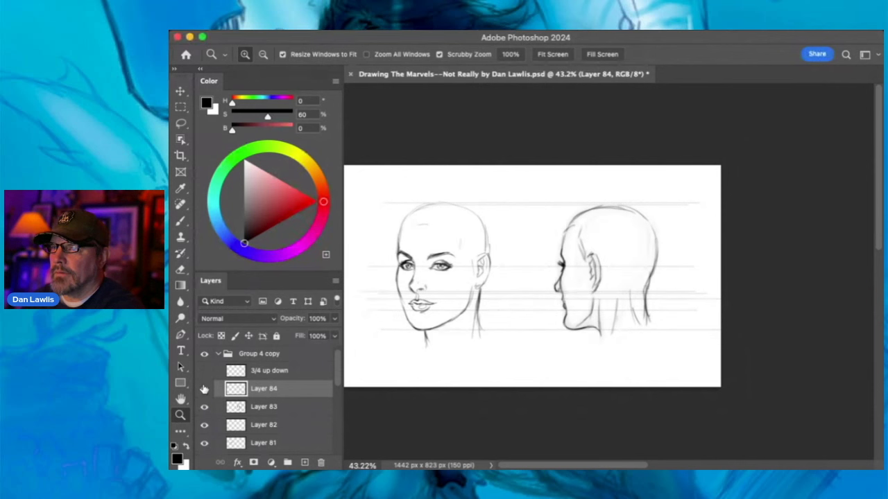
pyautogui.click(204, 390)
pyautogui.click(204, 389)
pyautogui.click(204, 444)
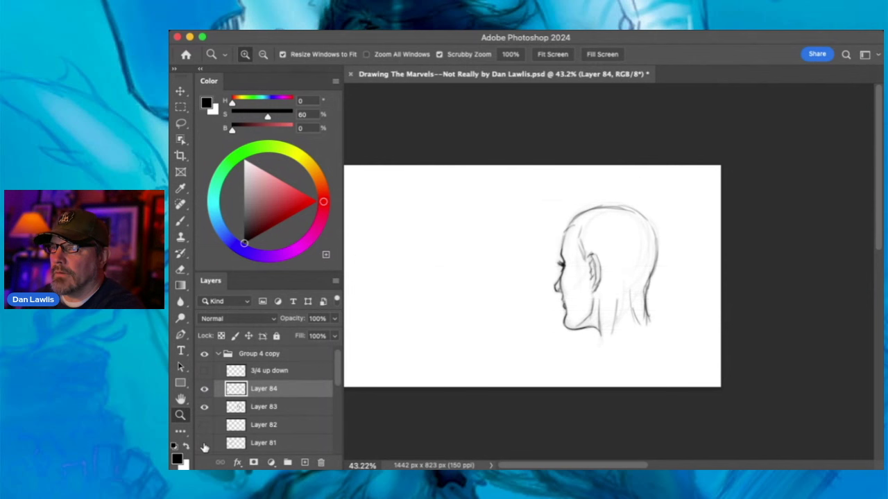
pyautogui.click(204, 444)
pyautogui.click(204, 371)
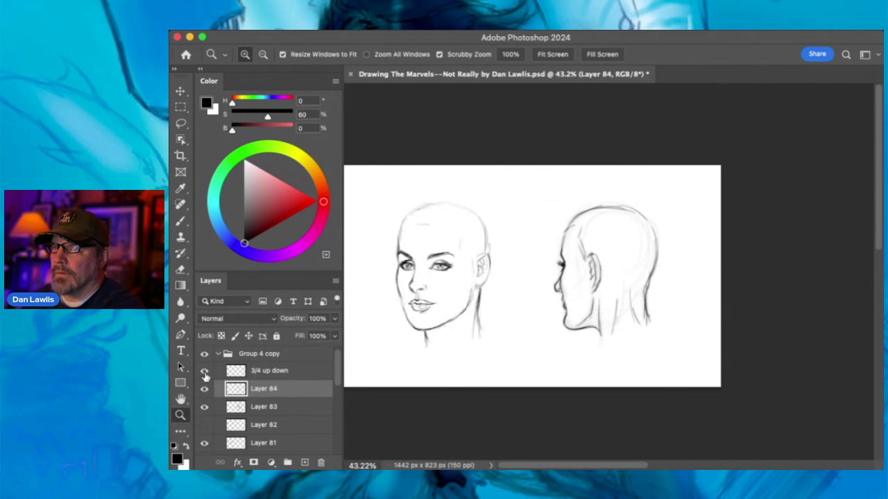
pyautogui.click(204, 407)
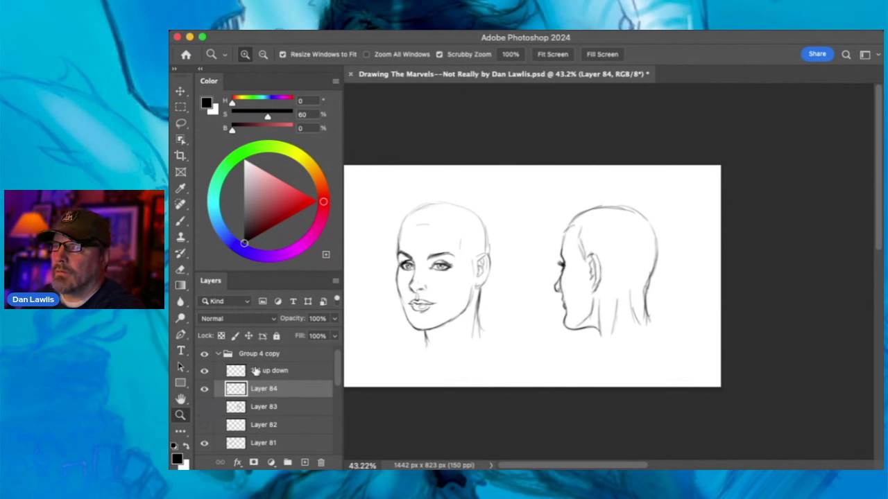
pyautogui.click(204, 389)
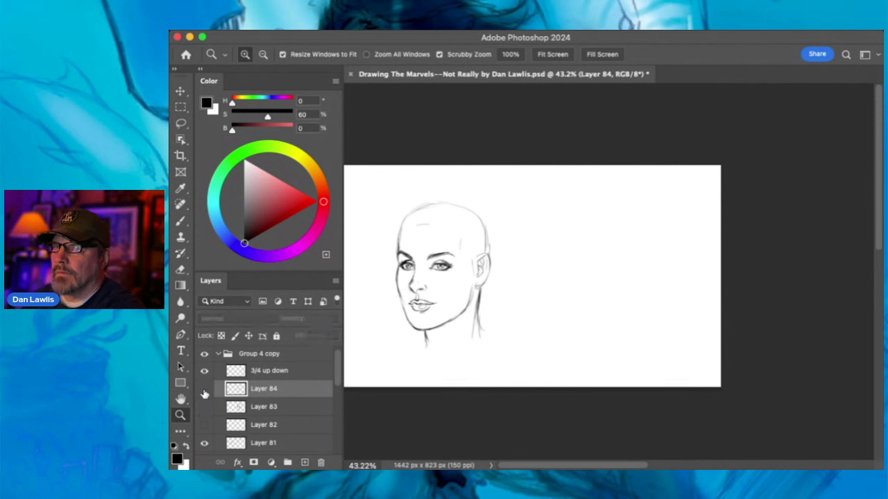
pyautogui.click(204, 390)
pyautogui.scroll(-3, 340, 395)
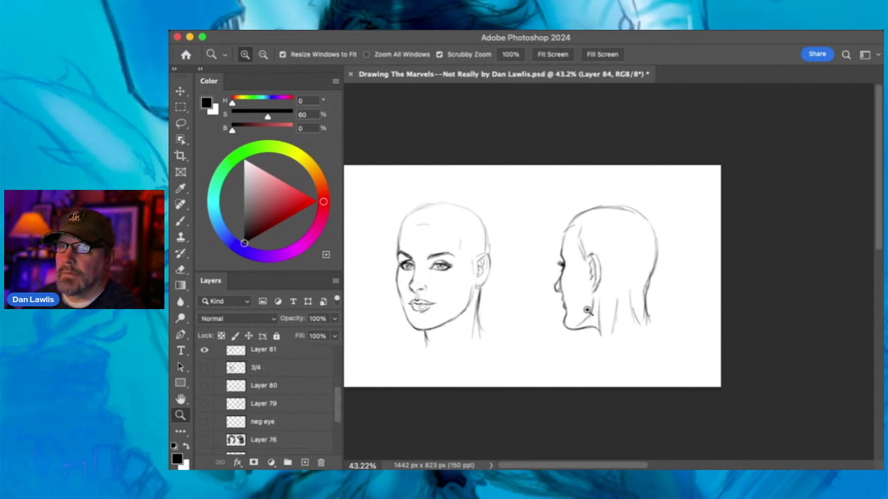
# - Darken the second head's jaw underside, lighten stray lines with a size 24 eraser, and extend the front neck line
pyautogui.click(180, 221)
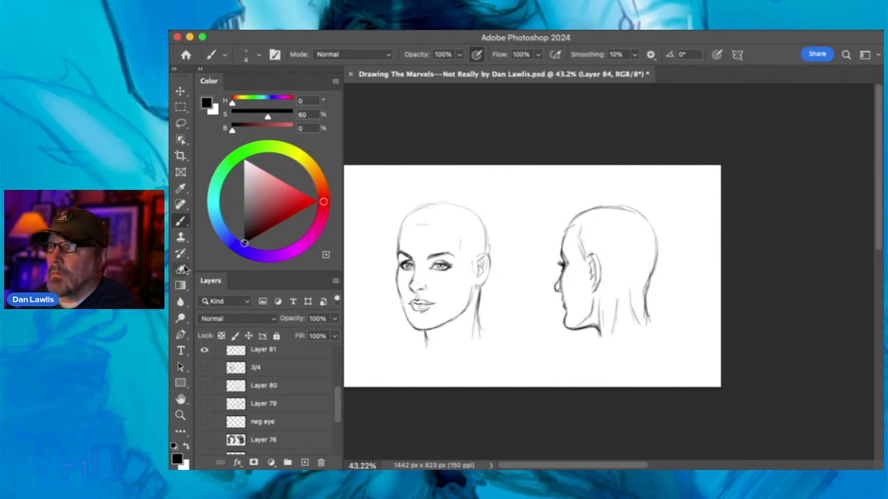
pyautogui.press('e')
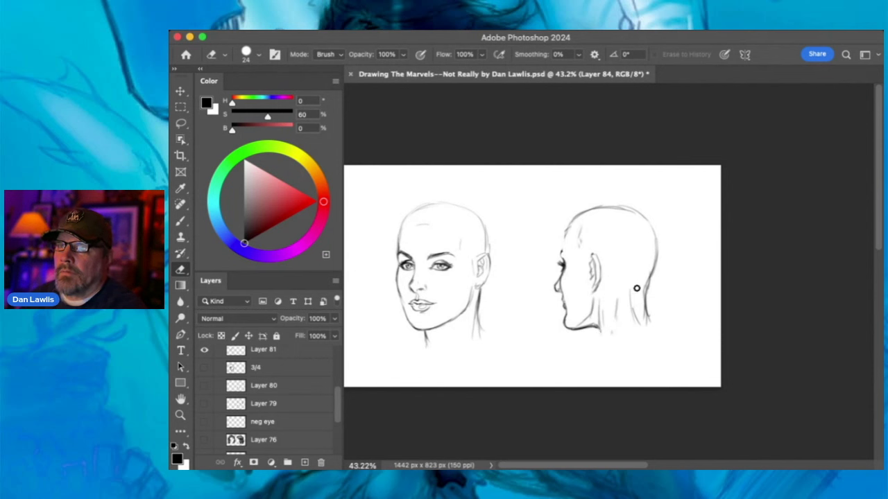
pyautogui.click(180, 220)
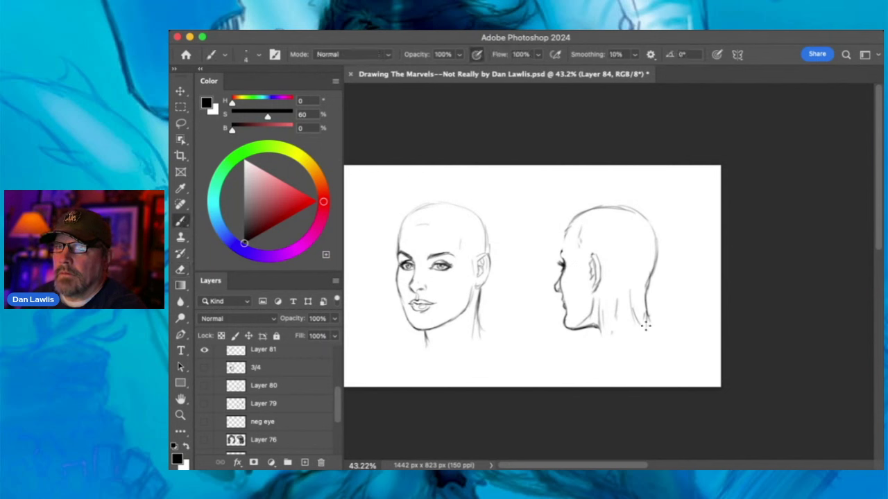
pyautogui.moveTo(598, 309); pyautogui.dragTo(601, 330)
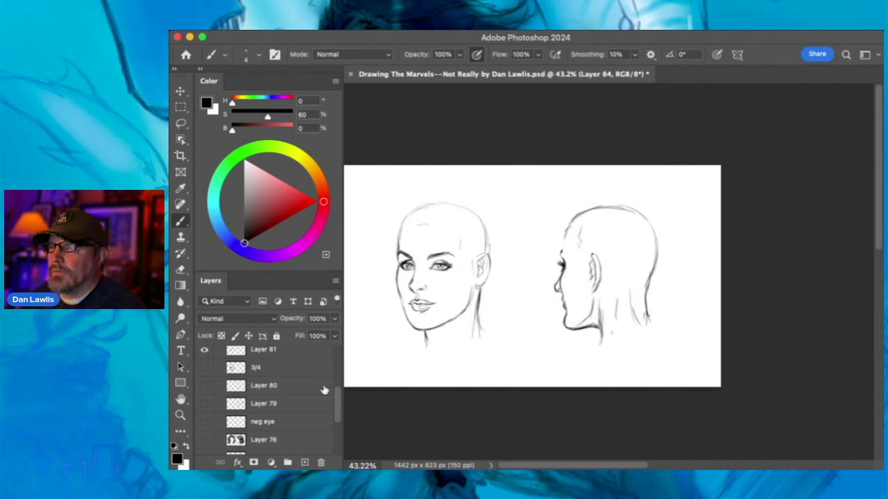
# - Add a new layer above Layer 81 and sketch the first head's outer hair contour and front hairline
pyautogui.moveTo(339, 404); pyautogui.dragTo(339, 390)
pyautogui.click(293, 383)
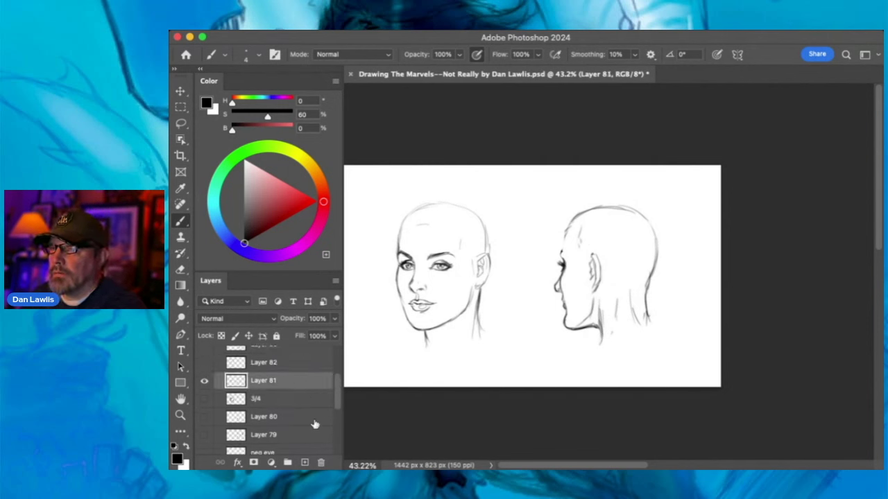
pyautogui.click(303, 463)
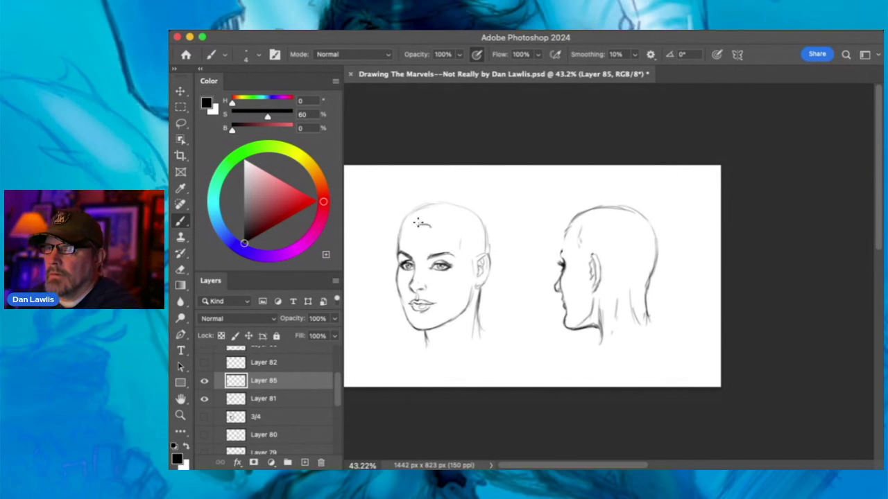
pyautogui.moveTo(402, 235)
pyautogui.mouseDown()
pyautogui.moveTo(386, 264)
pyautogui.moveTo(398, 349)
pyautogui.moveTo(398, 333)
pyautogui.moveTo(428, 350)
pyautogui.mouseUp()
pyautogui.moveTo(374, 321)
pyautogui.mouseDown()
pyautogui.moveTo(378, 248)
pyautogui.moveTo(398, 199)
pyautogui.moveTo(381, 237)
pyautogui.moveTo(401, 208)
pyautogui.moveTo(459, 217)
pyautogui.moveTo(462, 246)
pyautogui.mouseUp()
# - Sketch the first head's hair strands falling over the ear to the neck and the outer contour behind them
pyautogui.moveTo(474, 213)
pyautogui.mouseDown()
pyautogui.moveTo(495, 266)
pyautogui.moveTo(463, 250)
pyautogui.moveTo(465, 290)
pyautogui.mouseUp()
pyautogui.moveTo(474, 236); pyautogui.dragTo(472, 296)
pyautogui.moveTo(472, 257); pyautogui.dragTo(494, 339)
pyautogui.click(473, 282)
pyautogui.click(477, 283)
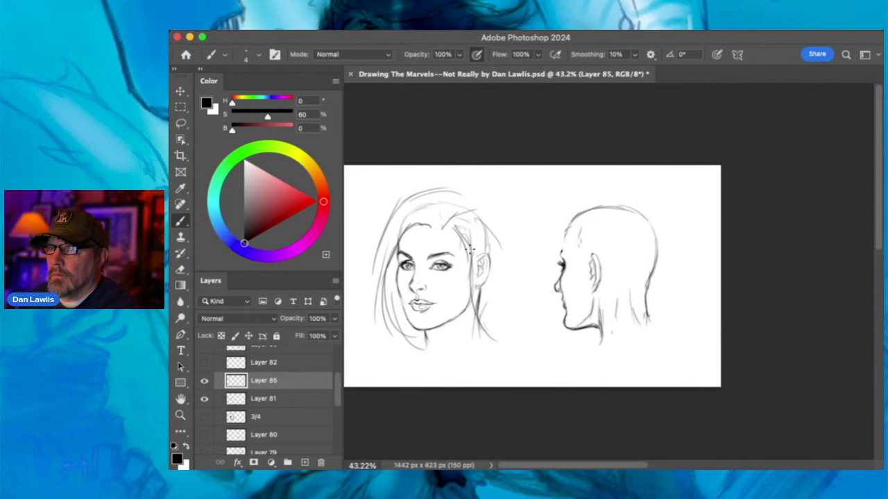
pyautogui.moveTo(466, 241); pyautogui.dragTo(486, 339)
pyautogui.moveTo(473, 300); pyautogui.dragTo(497, 340)
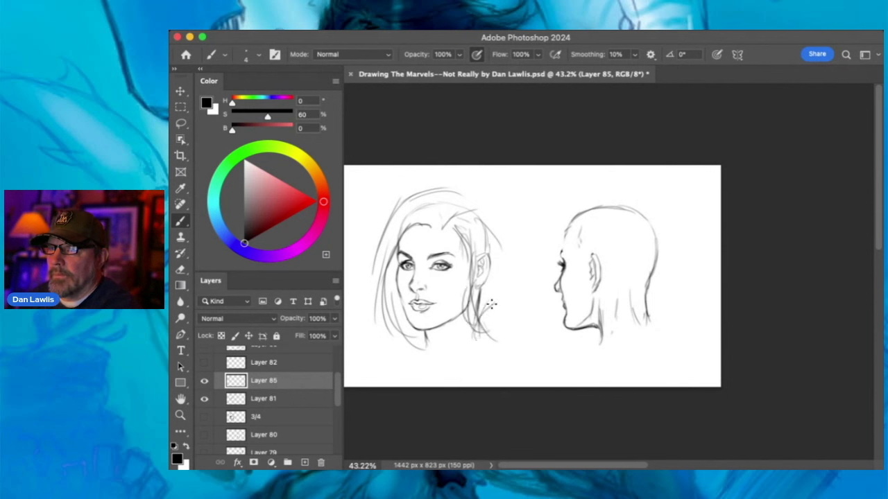
pyautogui.moveTo(501, 232); pyautogui.dragTo(494, 312)
pyautogui.moveTo(478, 202)
pyautogui.mouseDown()
pyautogui.moveTo(510, 303)
pyautogui.moveTo(500, 287)
pyautogui.mouseUp()
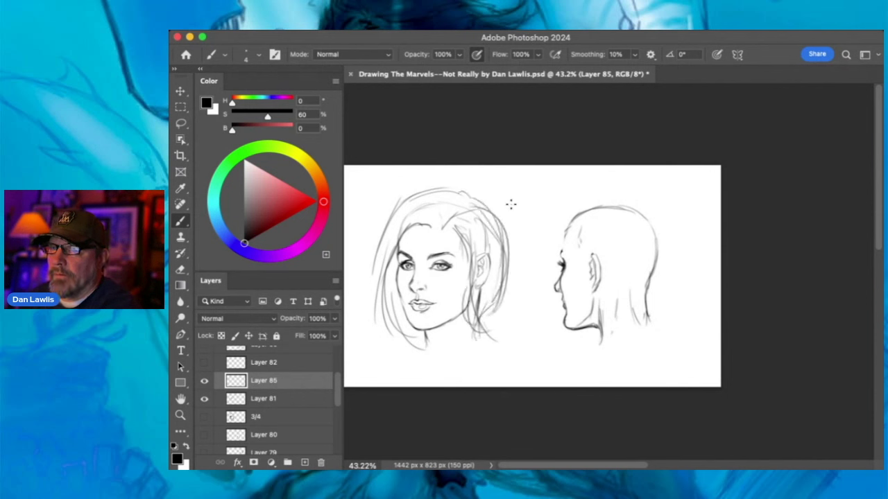
# - Sketch the second head's forelock and the long front strands falling past the cheek to below the chin
pyautogui.moveTo(580, 201); pyautogui.dragTo(558, 233)
pyautogui.moveTo(570, 210); pyautogui.dragTo(584, 307)
pyautogui.moveTo(580, 276); pyautogui.dragTo(563, 342)
pyautogui.moveTo(577, 301); pyautogui.dragTo(562, 363)
pyautogui.moveTo(578, 302); pyautogui.dragTo(571, 357)
pyautogui.moveTo(589, 258); pyautogui.dragTo(588, 294)
# - Sketch the second head's hair over the crown, down the back, and along the curved lower edge of the bob
pyautogui.moveTo(591, 201)
pyautogui.mouseDown()
pyautogui.moveTo(637, 195)
pyautogui.moveTo(670, 261)
pyautogui.moveTo(670, 322)
pyautogui.mouseUp()
pyautogui.moveTo(670, 291); pyautogui.dragTo(618, 337)
pyautogui.moveTo(666, 312); pyautogui.dragTo(615, 343)
pyautogui.moveTo(663, 280); pyautogui.dragTo(670, 316)
pyautogui.moveTo(660, 243); pyautogui.dragTo(673, 323)
pyautogui.moveTo(658, 230); pyautogui.dragTo(670, 308)
pyautogui.moveTo(674, 273); pyautogui.dragTo(677, 308)
pyautogui.moveTo(586, 351); pyautogui.dragTo(630, 315)
pyautogui.moveTo(613, 348); pyautogui.dragTo(677, 281)
pyautogui.moveTo(670, 317); pyautogui.dragTo(671, 276)
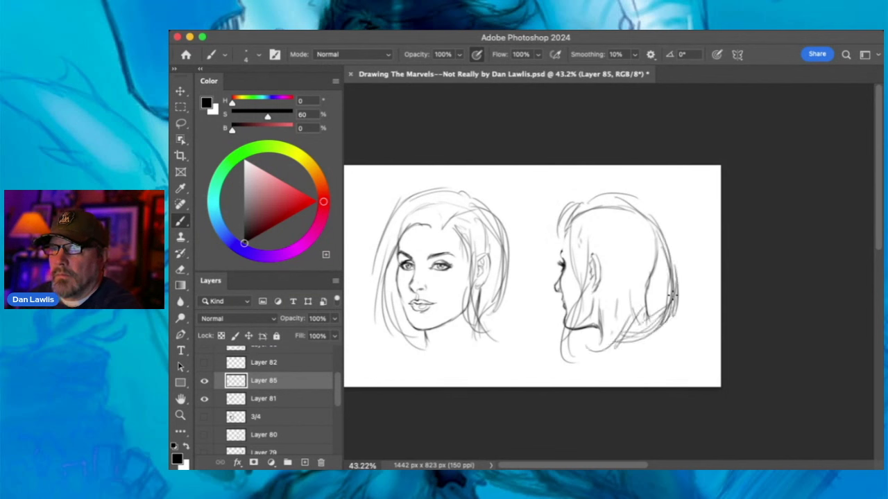
# - Reinforce the second head's forelock above the brow and add loose strands across the crown
pyautogui.moveTo(570, 230)
pyautogui.mouseDown()
pyautogui.moveTo(560, 207)
pyautogui.moveTo(565, 254)
pyautogui.mouseUp()
pyautogui.moveTo(563, 201)
pyautogui.mouseDown()
pyautogui.moveTo(549, 229)
pyautogui.moveTo(559, 229)
pyautogui.moveTo(566, 254)
pyautogui.mouseUp()
pyautogui.moveTo(563, 202)
pyautogui.mouseDown()
pyautogui.moveTo(561, 217)
pyautogui.moveTo(583, 198)
pyautogui.mouseUp()
pyautogui.moveTo(574, 203)
pyautogui.mouseDown()
pyautogui.moveTo(628, 201)
pyautogui.moveTo(657, 227)
pyautogui.mouseUp()
# - Paint over the skull and ear lines inside the first head's hair with a white size 32 brush
pyautogui.moveTo(267, 243); pyautogui.dragTo(235, 147)
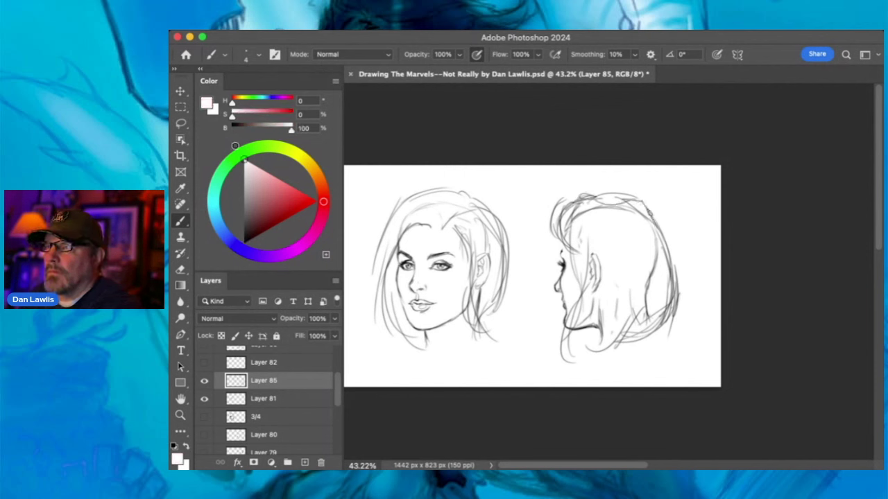
pyautogui.press(']')
pyautogui.press(']')
pyautogui.press(']')
pyautogui.press(']')
pyautogui.moveTo(481, 254)
pyautogui.mouseDown()
pyautogui.moveTo(482, 306)
pyautogui.moveTo(479, 244)
pyautogui.moveTo(401, 226)
pyautogui.moveTo(438, 199)
pyautogui.moveTo(385, 236)
pyautogui.moveTo(391, 307)
pyautogui.mouseUp()
pyautogui.moveTo(486, 240)
pyautogui.mouseDown()
pyautogui.moveTo(479, 248)
pyautogui.moveTo(470, 234)
pyautogui.mouseUp()
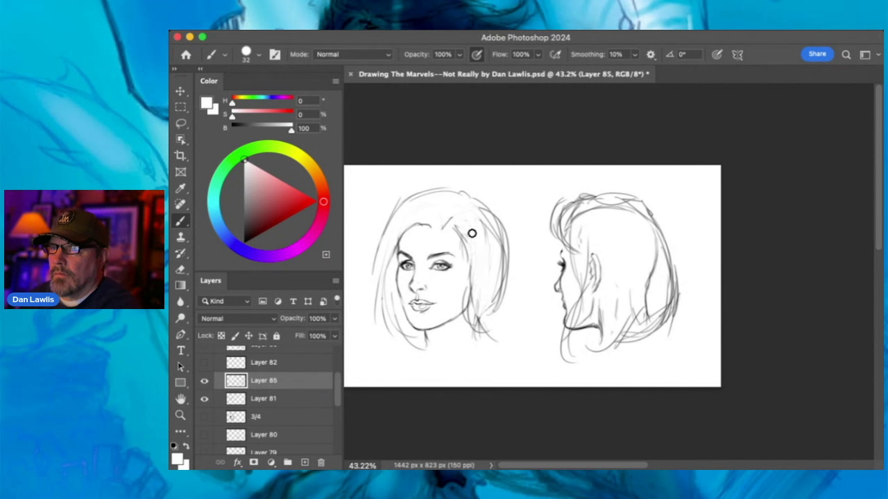
# - Move Layer 85 above Layer 84 and paint white over the second head's skull, ear and neck lines inside the hair
pyautogui.moveTo(592, 220); pyautogui.dragTo(629, 211)
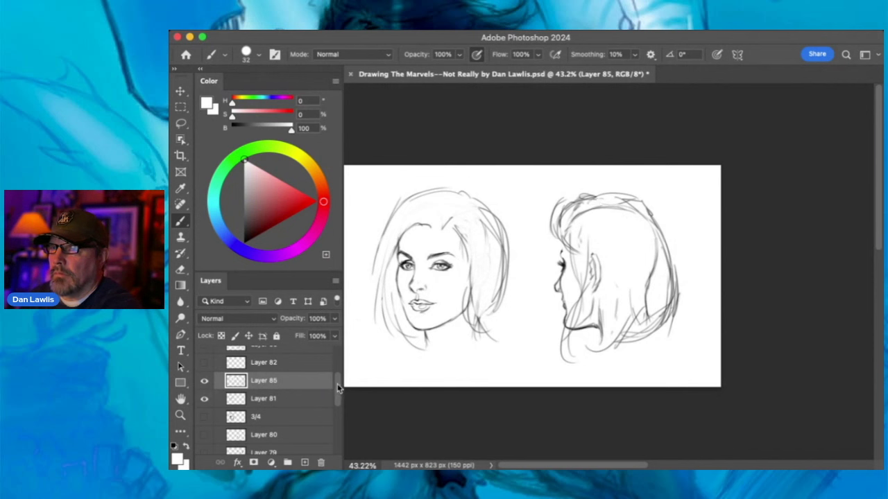
pyautogui.moveTo(338, 389); pyautogui.dragTo(336, 372)
pyautogui.moveTo(304, 411); pyautogui.dragTo(301, 359)
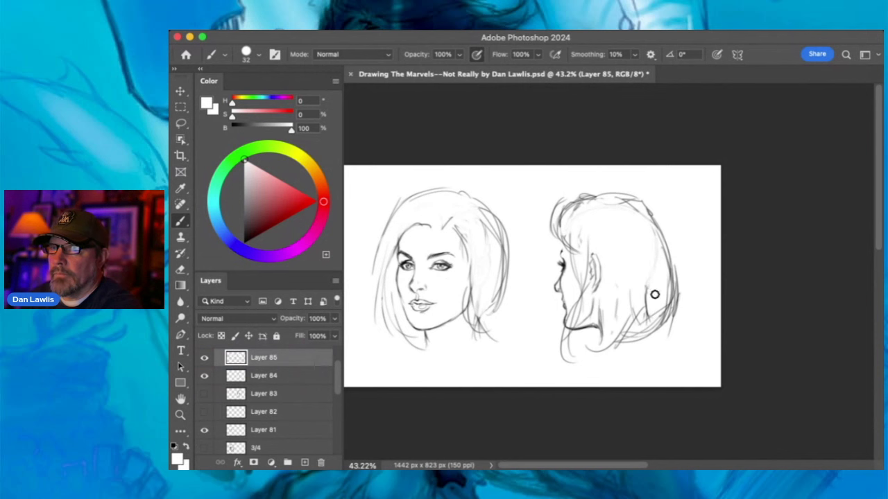
pyautogui.moveTo(583, 323)
pyautogui.mouseDown()
pyautogui.moveTo(590, 329)
pyautogui.moveTo(596, 252)
pyautogui.moveTo(593, 271)
pyautogui.moveTo(584, 224)
pyautogui.moveTo(583, 234)
pyautogui.mouseUp()
pyautogui.moveTo(652, 232)
pyautogui.mouseDown()
pyautogui.moveTo(650, 298)
pyautogui.moveTo(664, 298)
pyautogui.moveTo(659, 252)
pyautogui.moveTo(652, 306)
pyautogui.mouseUp()
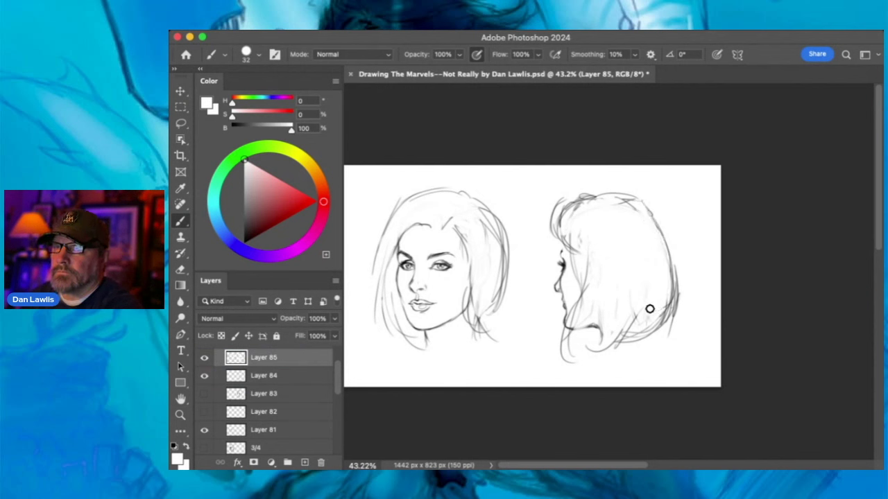
# - Activate Layer 84 and check the second head's profile with the hair layer hidden and shown again
pyautogui.click(300, 377)
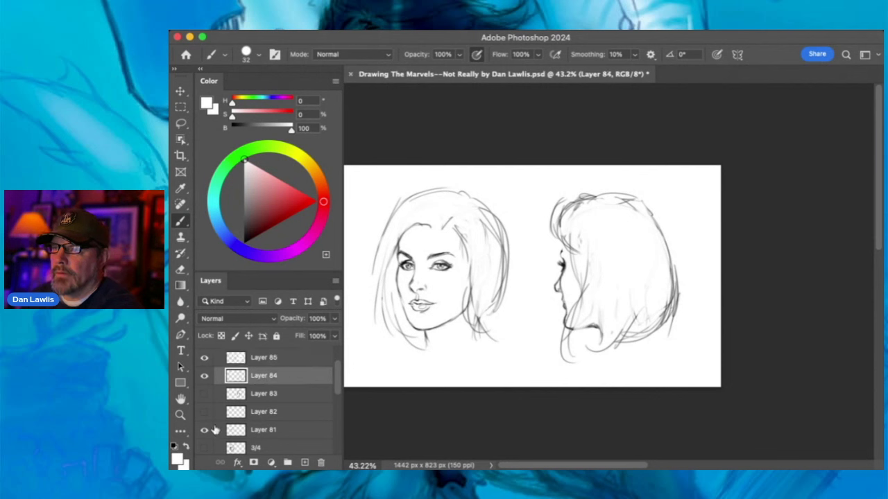
pyautogui.click(180, 415)
pyautogui.moveTo(564, 263); pyautogui.dragTo(600, 213)
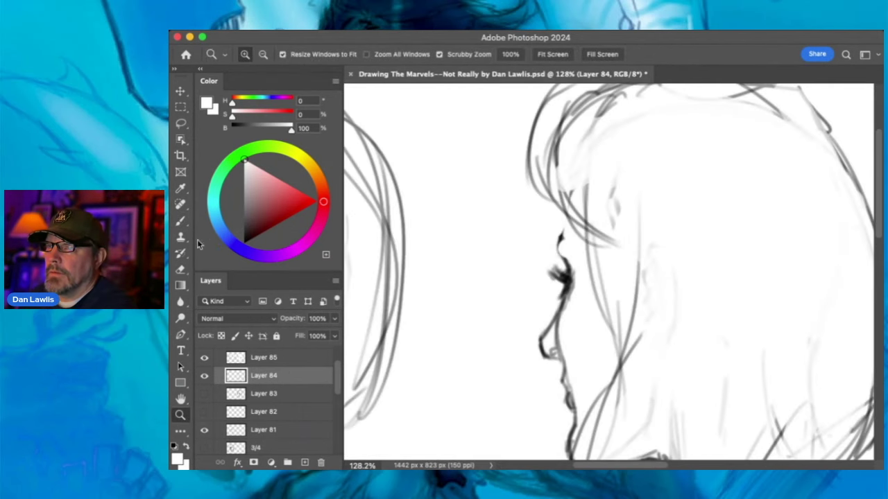
pyautogui.click(204, 358)
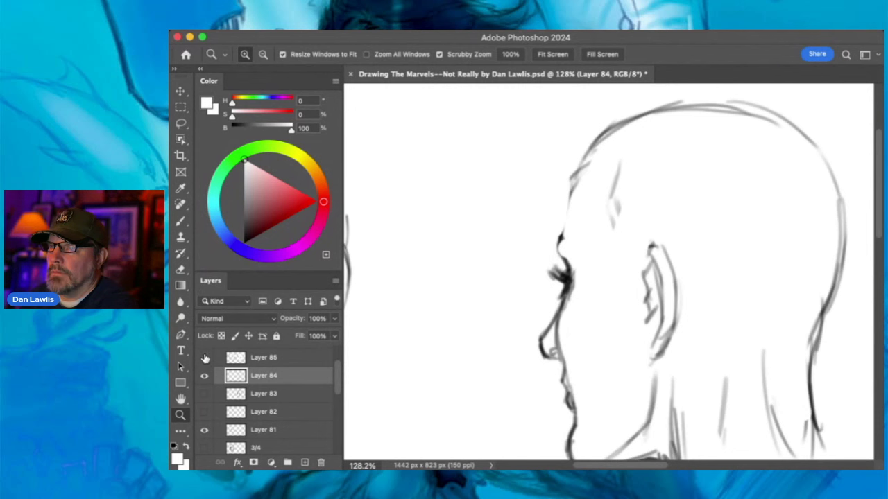
pyautogui.click(203, 358)
pyautogui.click(204, 381)
pyautogui.click(204, 380)
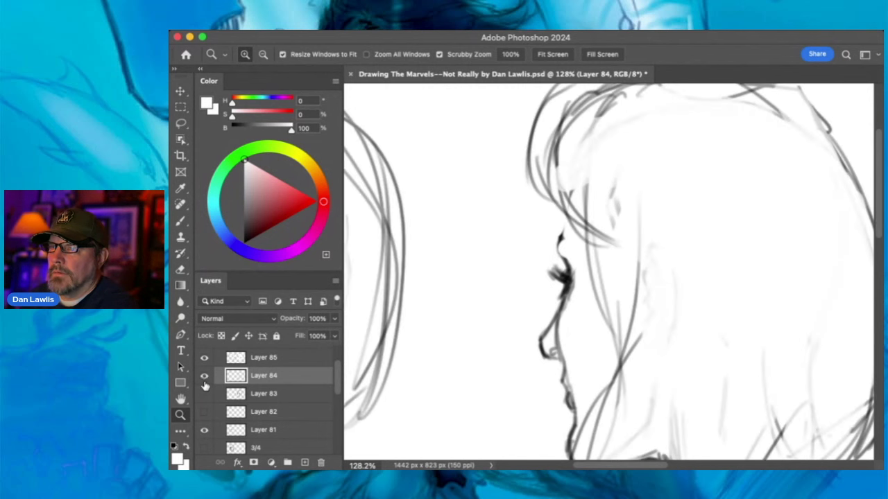
# - Darken the second head's forehead and brow profile line with a dark colour sampled from the eye, refining it with white
pyautogui.click(180, 221)
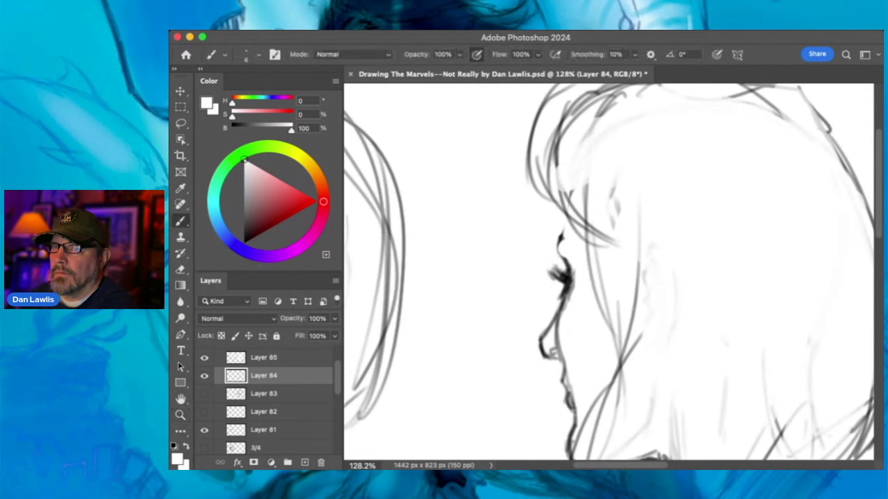
pyautogui.keyDown('alt'); pyautogui.click(566, 271); pyautogui.keyUp('alt')
pyautogui.moveTo(560, 245); pyautogui.dragTo(569, 272)
pyautogui.moveTo(561, 233)
pyautogui.mouseDown()
pyautogui.moveTo(565, 212)
pyautogui.moveTo(567, 259)
pyautogui.moveTo(564, 225)
pyautogui.moveTo(559, 248)
pyautogui.moveTo(562, 226)
pyautogui.moveTo(565, 248)
pyautogui.moveTo(575, 225)
pyautogui.moveTo(568, 256)
pyautogui.moveTo(566, 224)
pyautogui.moveTo(573, 256)
pyautogui.mouseUp()
pyautogui.press('x')
pyautogui.moveTo(559, 222)
pyautogui.mouseDown()
pyautogui.moveTo(557, 256)
pyautogui.moveTo(576, 274)
pyautogui.mouseUp()
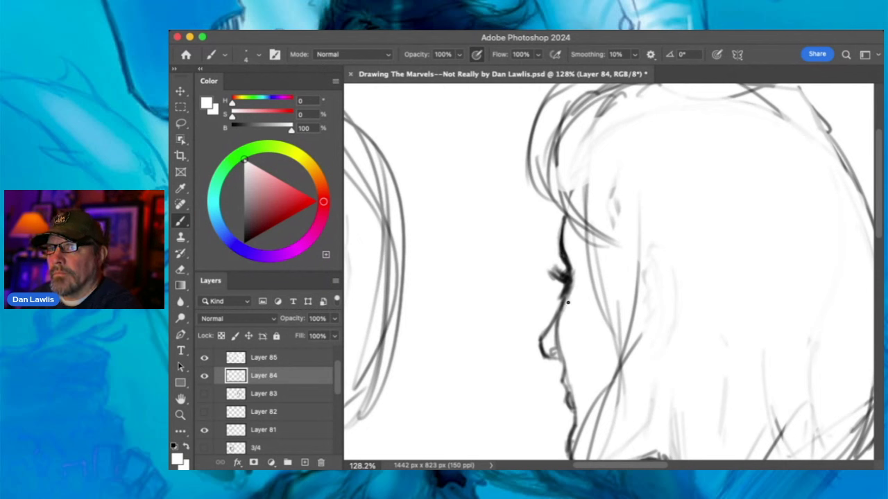
# - Thicken the second head's eyelashes with near-black strokes and trim them with the size 24 eraser
pyautogui.press('x')
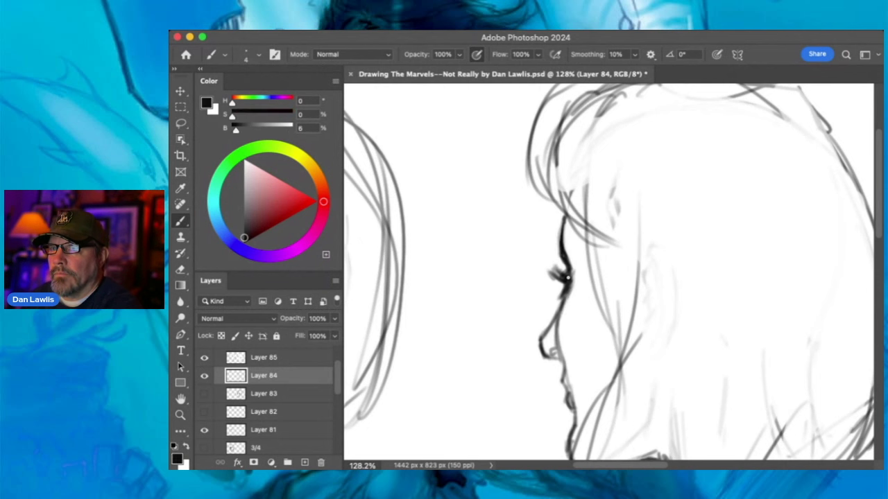
pyautogui.moveTo(560, 272)
pyautogui.mouseDown()
pyautogui.moveTo(546, 261)
pyautogui.moveTo(548, 271)
pyautogui.mouseUp()
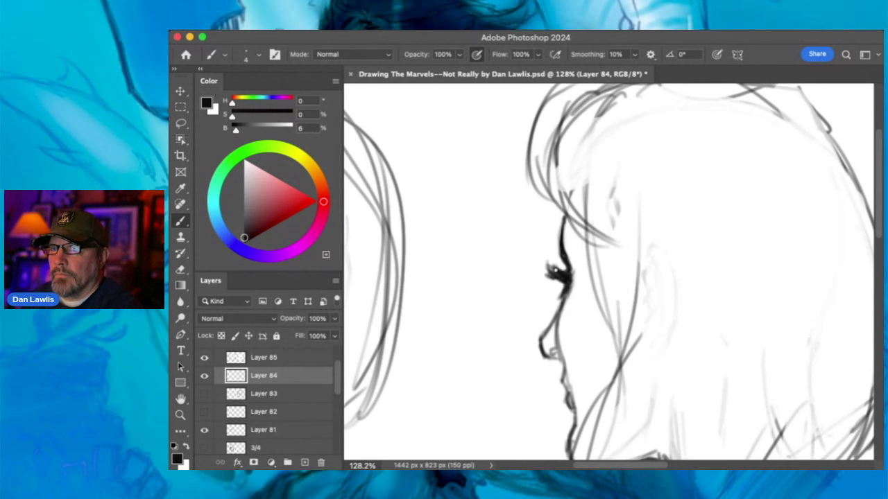
pyautogui.press('e')
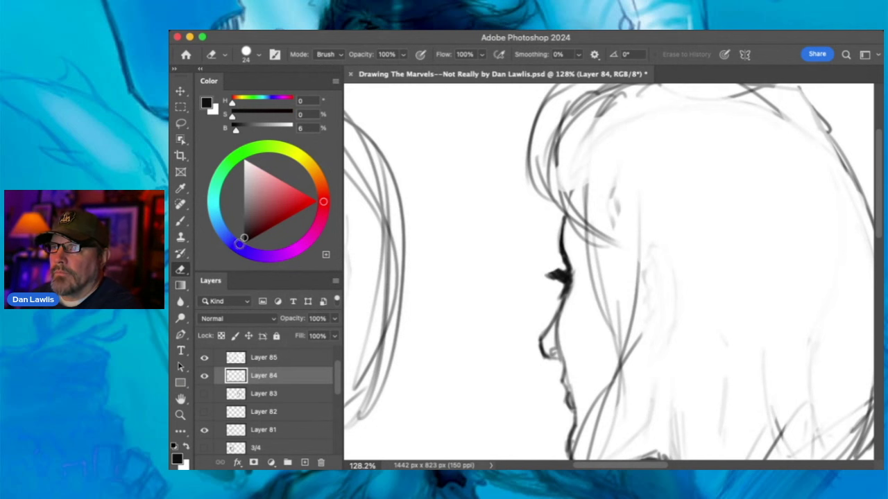
pyautogui.press('b')
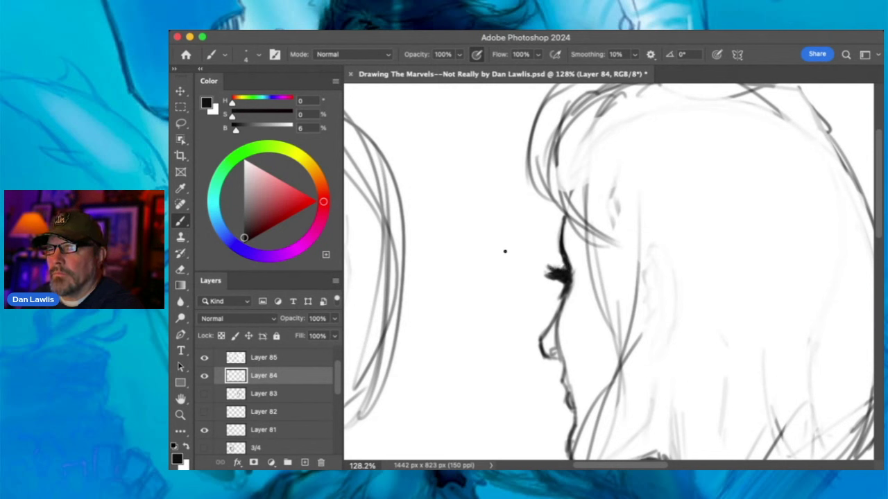
pyautogui.click(180, 270)
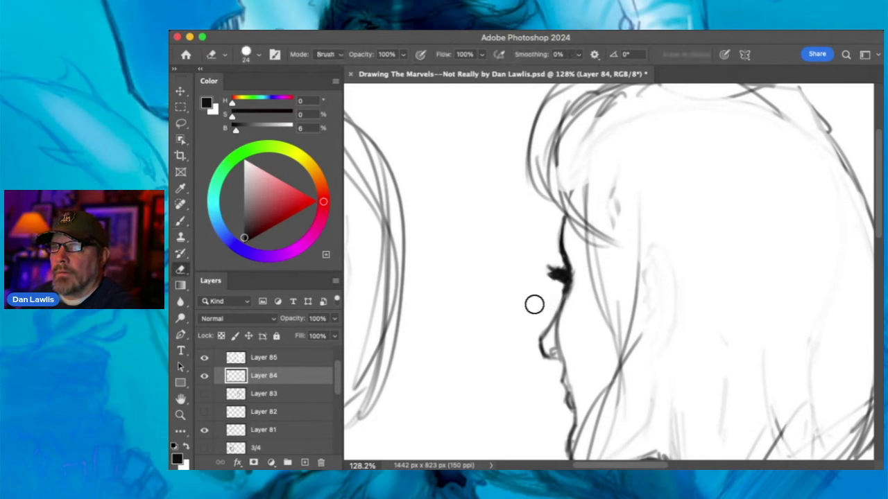
# - Darken the second head's mouth and chin contour and the cheek line beside the nose with the size 4 brush
pyautogui.click(180, 221)
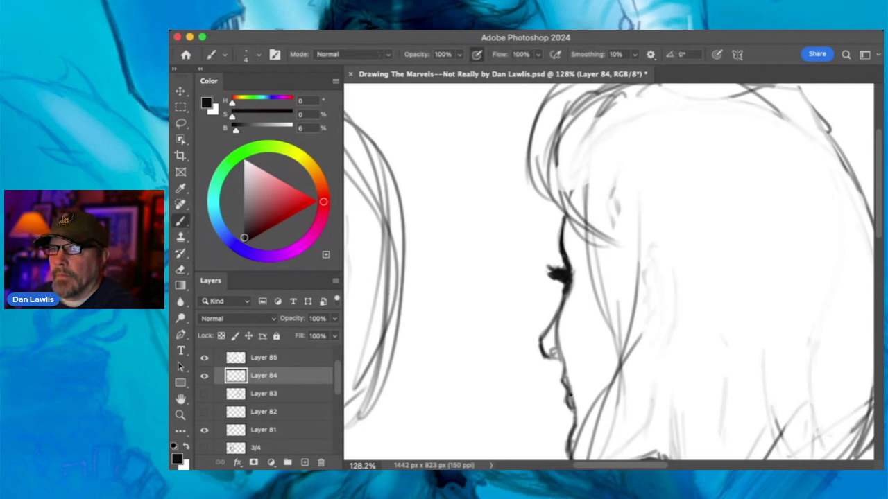
pyautogui.moveTo(571, 391)
pyautogui.mouseDown()
pyautogui.moveTo(566, 374)
pyautogui.moveTo(572, 396)
pyautogui.mouseUp()
pyautogui.moveTo(566, 365)
pyautogui.mouseDown()
pyautogui.moveTo(574, 414)
pyautogui.moveTo(567, 385)
pyautogui.moveTo(572, 417)
pyautogui.mouseUp()
pyautogui.moveTo(559, 332); pyautogui.dragTo(561, 308)
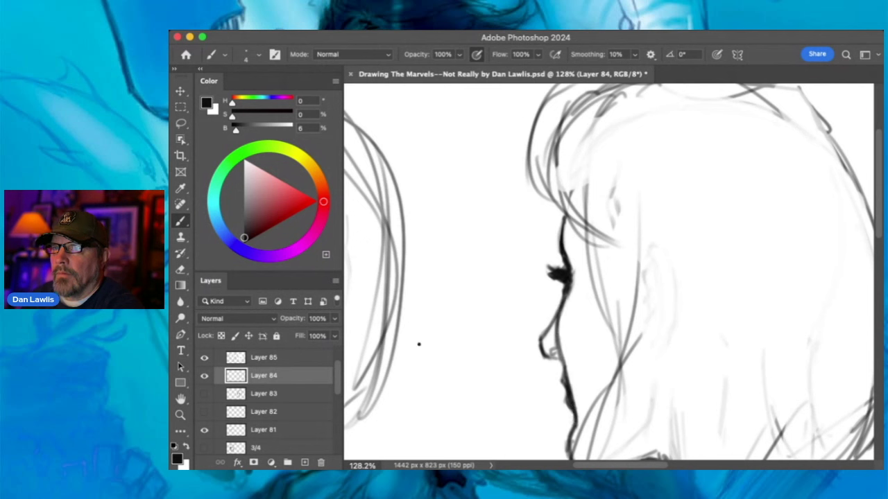
# - Erase the second head's heavy eyelashes with the size 24 eraser and redraw them finer with the brush
pyautogui.click(179, 415)
pyautogui.scroll(-3, 615, 337)
pyautogui.scroll(3, 643, 332)
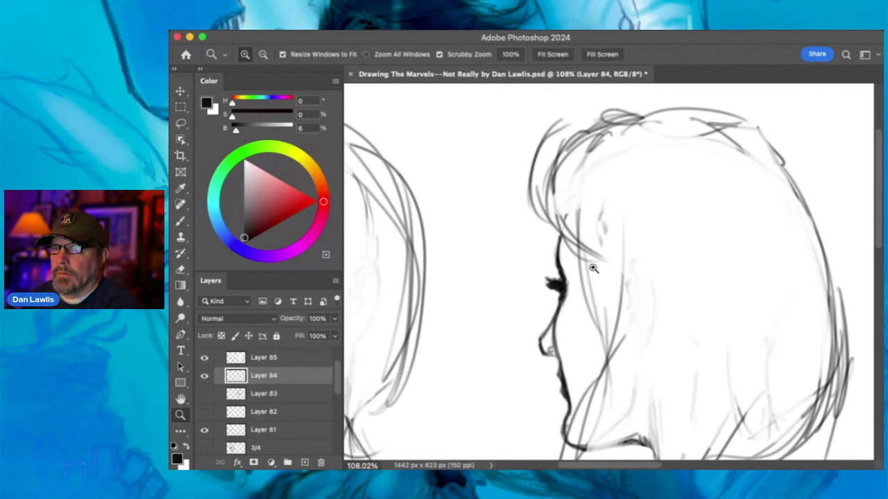
pyautogui.click(181, 271)
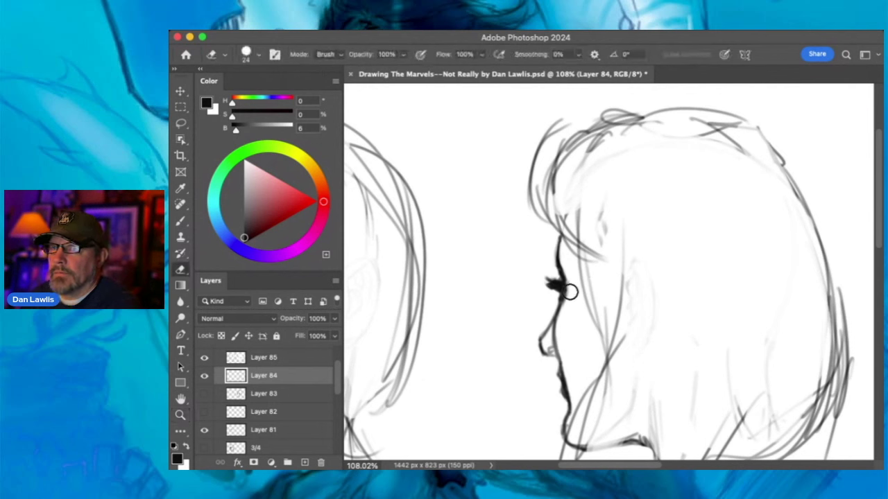
pyautogui.moveTo(541, 294)
pyautogui.mouseDown()
pyautogui.moveTo(543, 269)
pyautogui.moveTo(550, 292)
pyautogui.moveTo(555, 285)
pyautogui.moveTo(549, 301)
pyautogui.moveTo(553, 273)
pyautogui.moveTo(552, 298)
pyautogui.mouseUp()
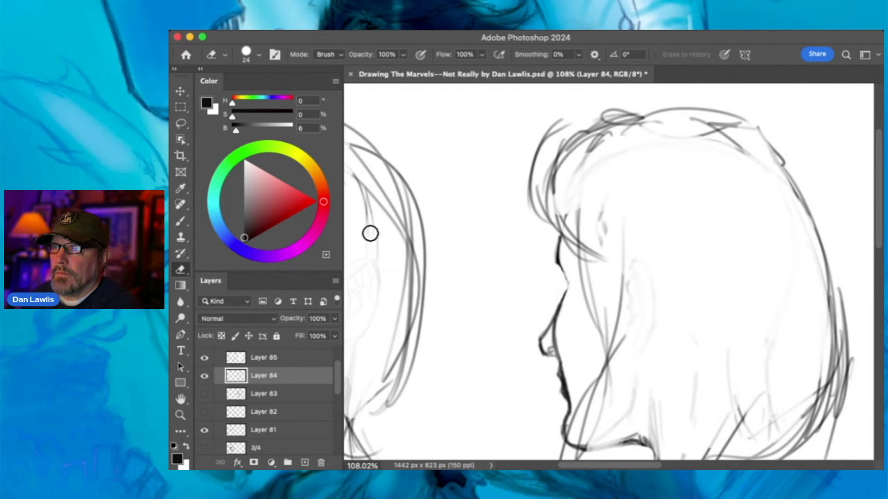
pyautogui.press('b')
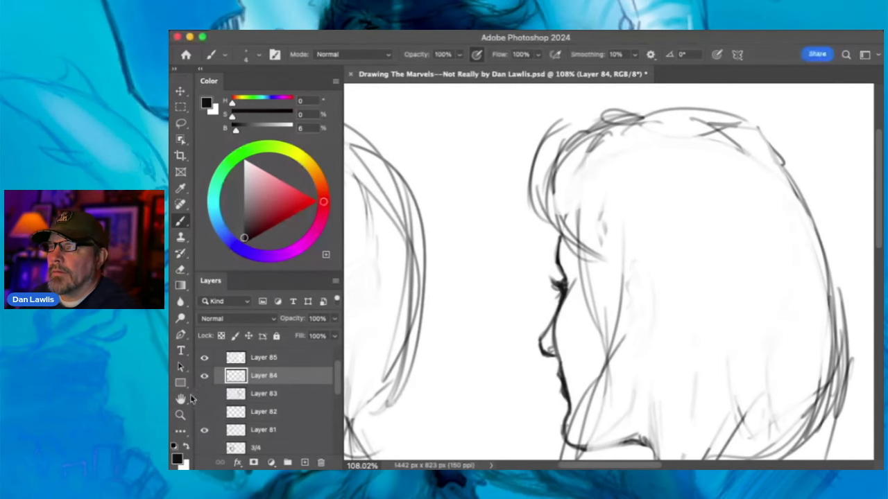
# - Hide Layer 84, Layer 85 and Layer 81 to clear the canvas, and select the Group 4 copy group
pyautogui.click(179, 415)
pyautogui.press('super+0')
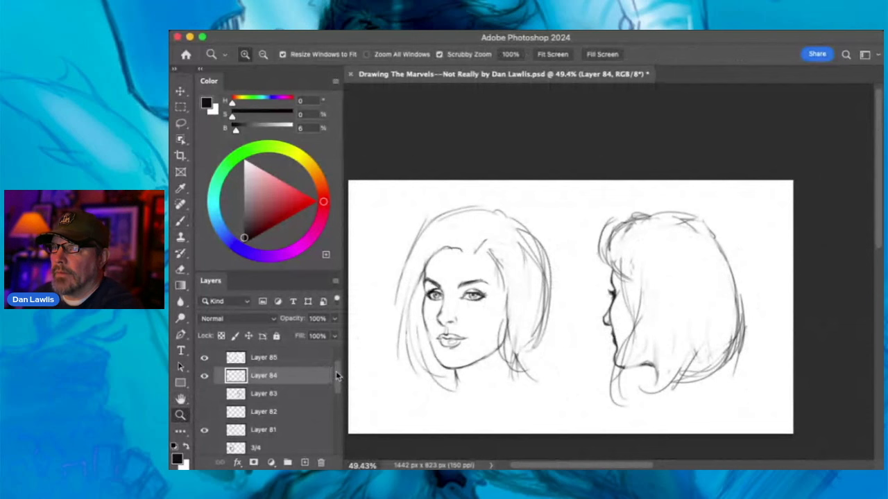
pyautogui.scroll(2, 336, 376)
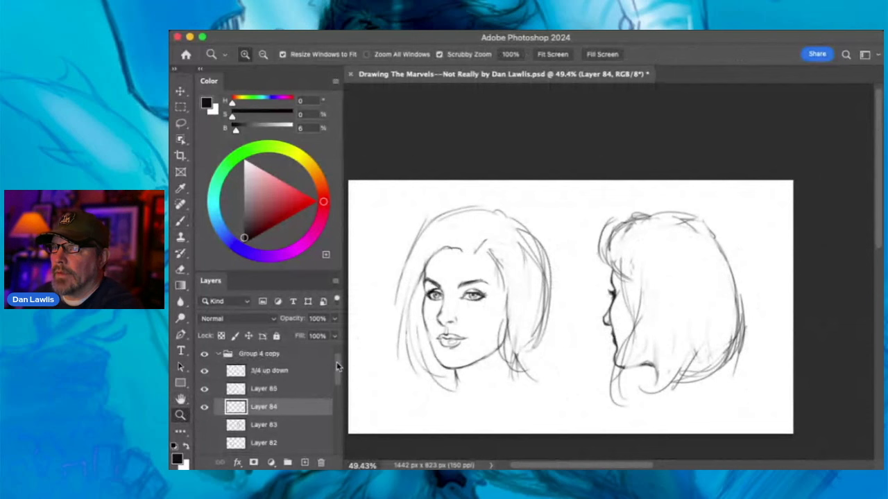
pyautogui.click(205, 410)
pyautogui.click(204, 388)
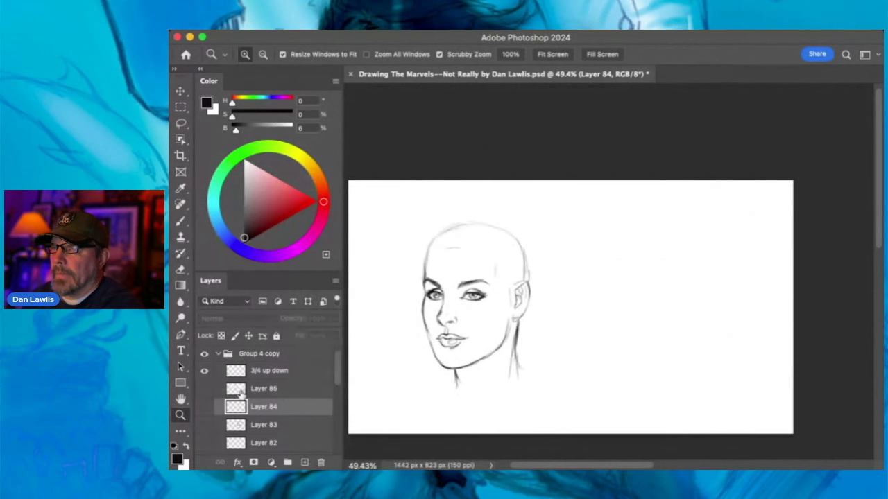
pyautogui.scroll(-3, 335, 380)
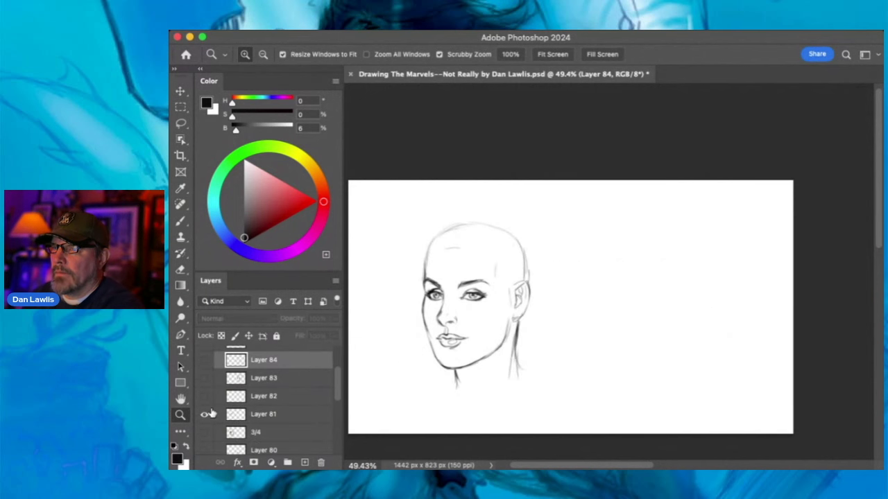
pyautogui.click(204, 414)
pyautogui.scroll(4, 337, 382)
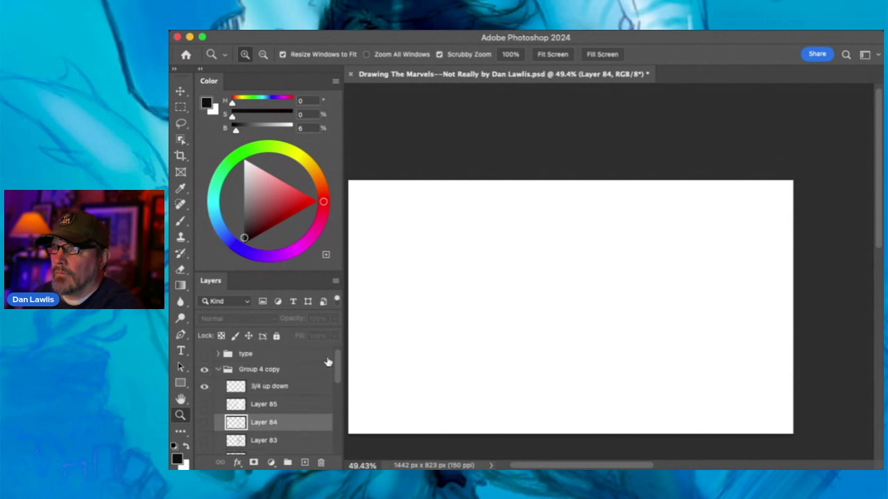
pyautogui.click(299, 370)
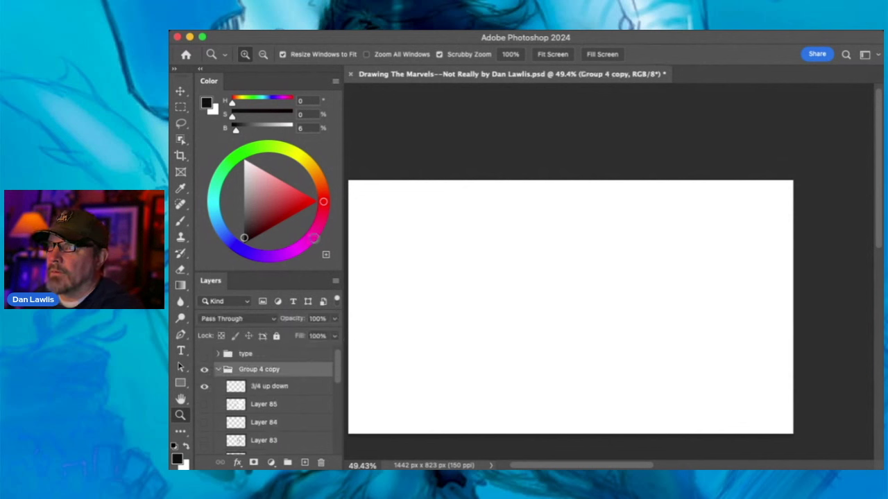
pyautogui.click(180, 221)
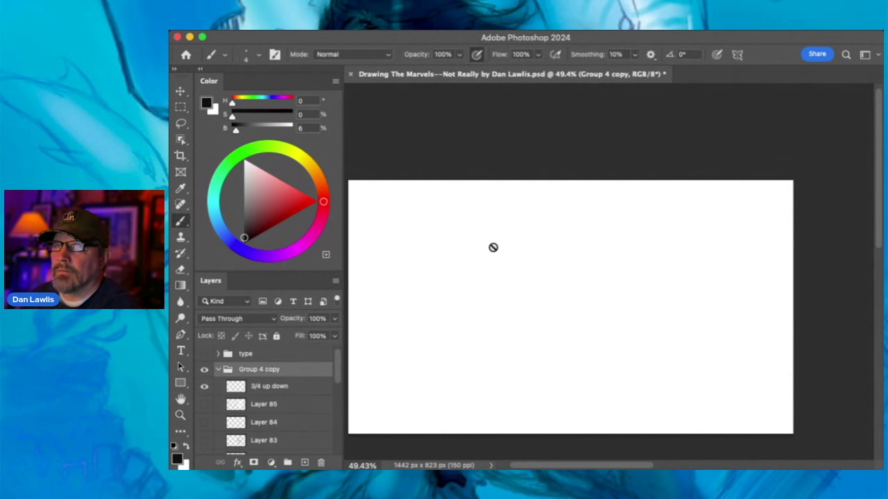
# - Sketch a loose, slightly tilted oval for the head on the 3/4 up down layer with the size 4 brush
pyautogui.click(298, 387)
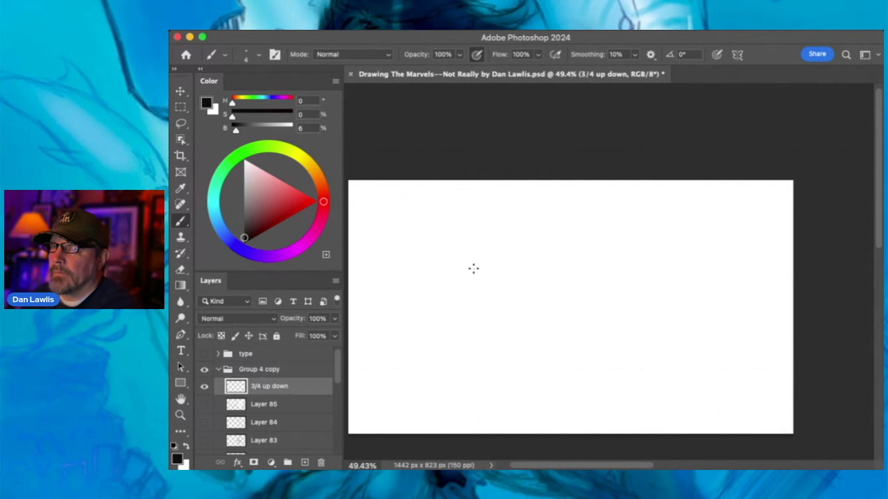
pyautogui.click(181, 415)
pyautogui.moveTo(482, 280); pyautogui.dragTo(565, 229)
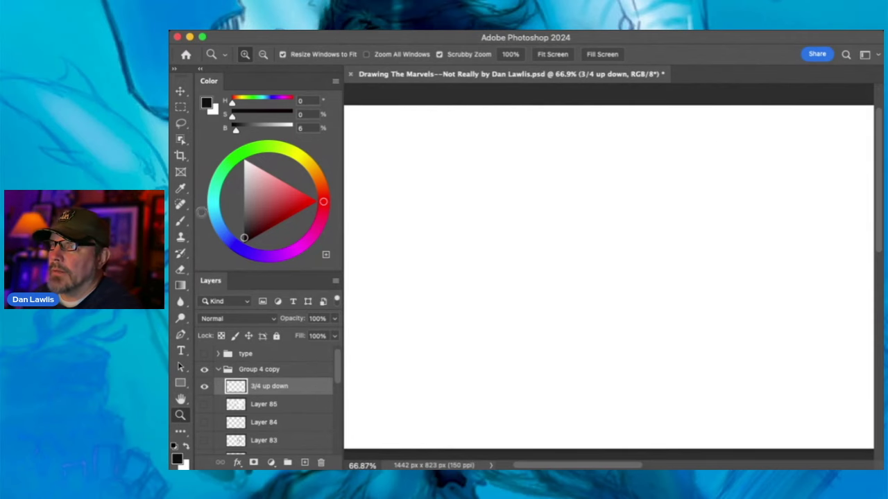
pyautogui.click(180, 220)
pyautogui.moveTo(437, 262)
pyautogui.mouseDown()
pyautogui.moveTo(492, 175)
pyautogui.moveTo(527, 306)
pyautogui.moveTo(455, 327)
pyautogui.moveTo(451, 317)
pyautogui.moveTo(457, 341)
pyautogui.mouseUp()
pyautogui.moveTo(464, 202)
pyautogui.mouseDown()
pyautogui.moveTo(441, 213)
pyautogui.moveTo(434, 242)
pyautogui.moveTo(495, 354)
pyautogui.moveTo(438, 312)
pyautogui.moveTo(499, 335)
pyautogui.mouseUp()
pyautogui.moveTo(562, 229); pyautogui.dragTo(502, 329)
# - Draw the downward-curving eye line and the off-centre vertical face line inside the oval to set a three-quarter downward view
pyautogui.moveTo(433, 257)
pyautogui.mouseDown()
pyautogui.moveTo(458, 347)
pyautogui.moveTo(454, 276)
pyautogui.moveTo(519, 277)
pyautogui.mouseUp()
pyautogui.moveTo(466, 227); pyautogui.dragTo(463, 334)
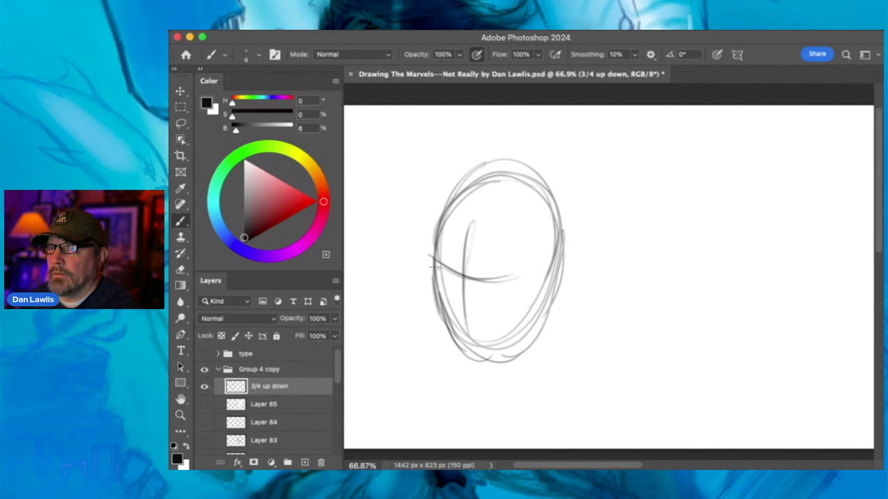
pyautogui.moveTo(430, 258); pyautogui.dragTo(522, 275)
pyautogui.moveTo(439, 242)
pyautogui.mouseDown()
pyautogui.moveTo(451, 204)
pyautogui.moveTo(536, 185)
pyautogui.mouseUp()
pyautogui.moveTo(439, 274)
pyautogui.mouseDown()
pyautogui.moveTo(507, 280)
pyautogui.moveTo(539, 269)
pyautogui.mouseUp()
pyautogui.moveTo(444, 257)
pyautogui.mouseDown()
pyautogui.moveTo(475, 294)
pyautogui.moveTo(469, 350)
pyautogui.moveTo(472, 286)
pyautogui.mouseUp()
pyautogui.moveTo(469, 350)
pyautogui.mouseDown()
pyautogui.moveTo(488, 286)
pyautogui.moveTo(540, 260)
pyautogui.mouseUp()
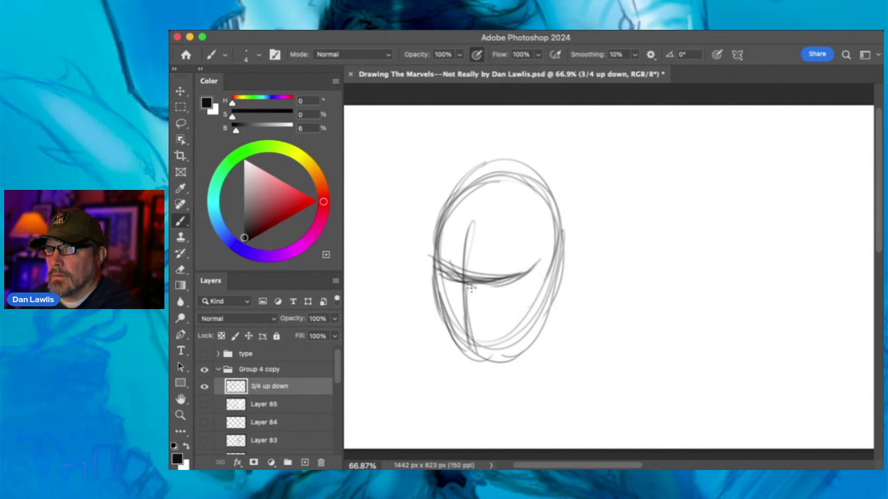
pyautogui.moveTo(526, 332); pyautogui.dragTo(521, 337)
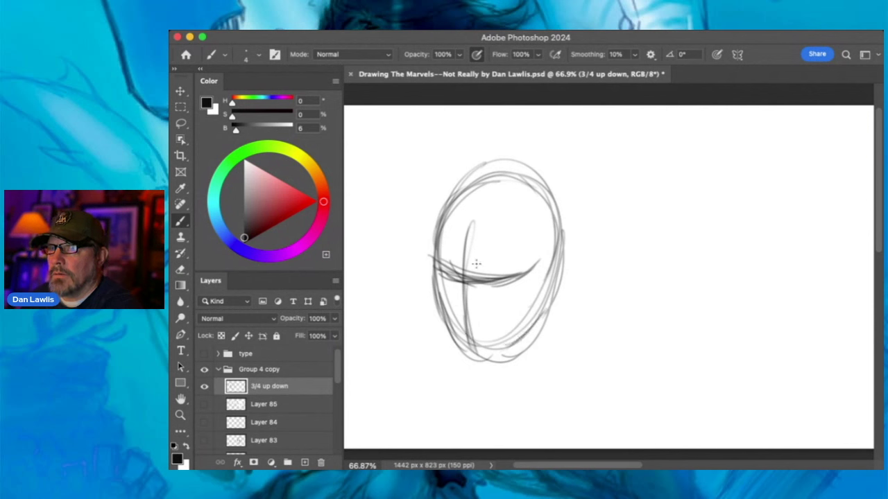
# - Rough in both eyes along the eye line and add dark eyebrows and lids over them
pyautogui.moveTo(490, 268)
pyautogui.mouseDown()
pyautogui.moveTo(495, 287)
pyautogui.moveTo(488, 267)
pyautogui.moveTo(444, 279)
pyautogui.moveTo(449, 271)
pyautogui.moveTo(498, 291)
pyautogui.moveTo(493, 272)
pyautogui.moveTo(449, 276)
pyautogui.moveTo(453, 269)
pyautogui.mouseUp()
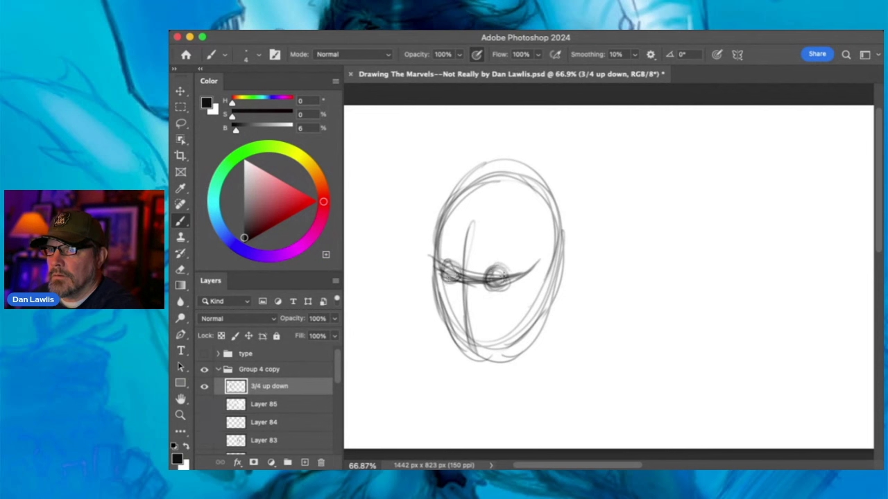
pyautogui.moveTo(454, 268); pyautogui.dragTo(477, 269)
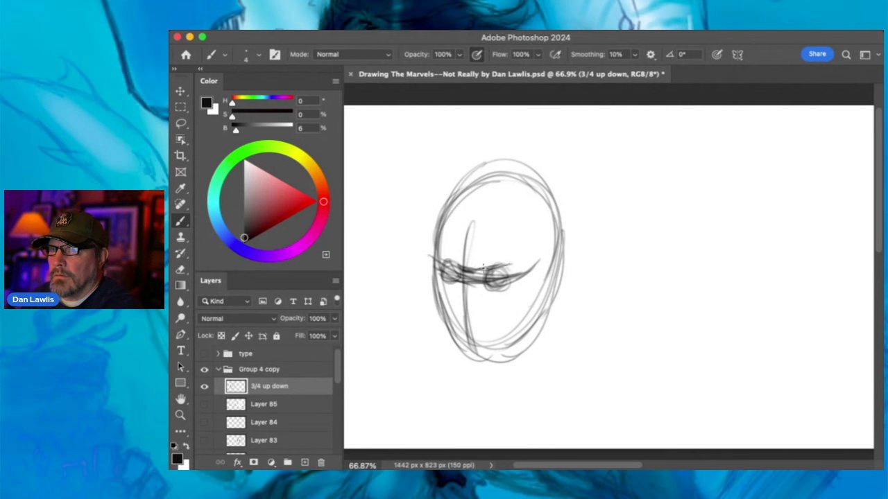
pyautogui.moveTo(449, 266); pyautogui.dragTo(439, 251)
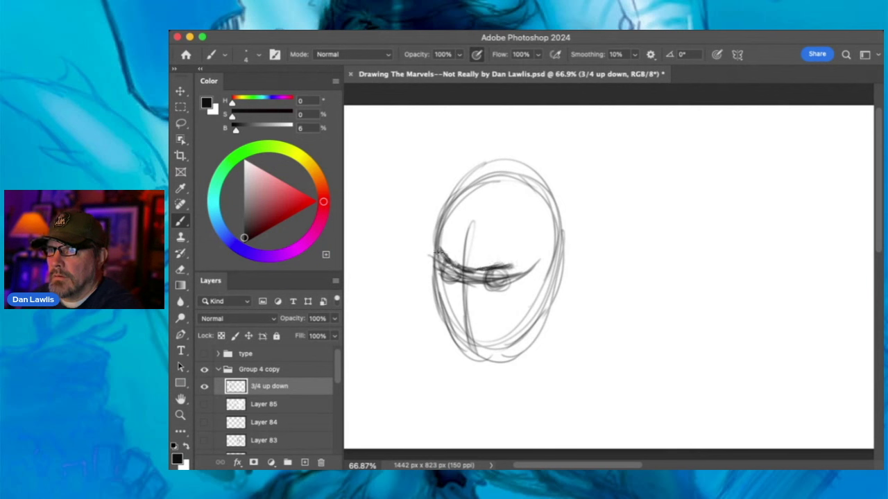
pyautogui.moveTo(480, 271); pyautogui.dragTo(504, 261)
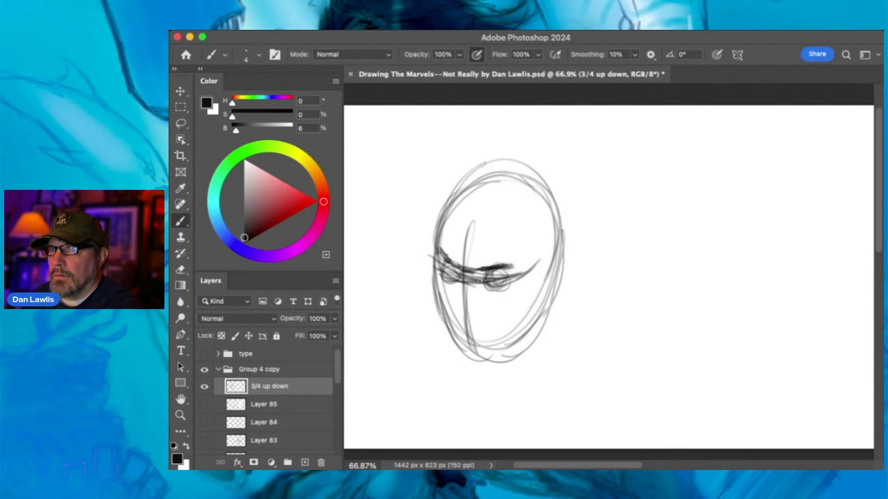
pyautogui.moveTo(511, 273); pyautogui.dragTo(497, 278)
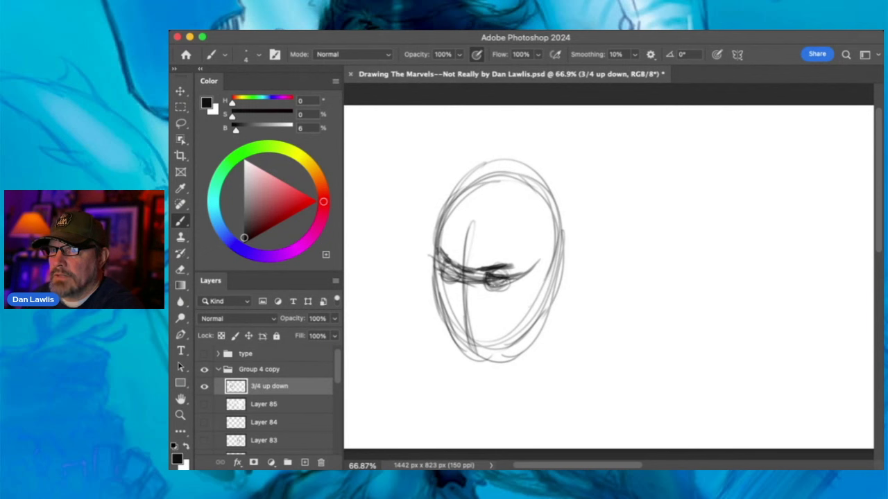
pyautogui.moveTo(498, 279); pyautogui.dragTo(511, 283)
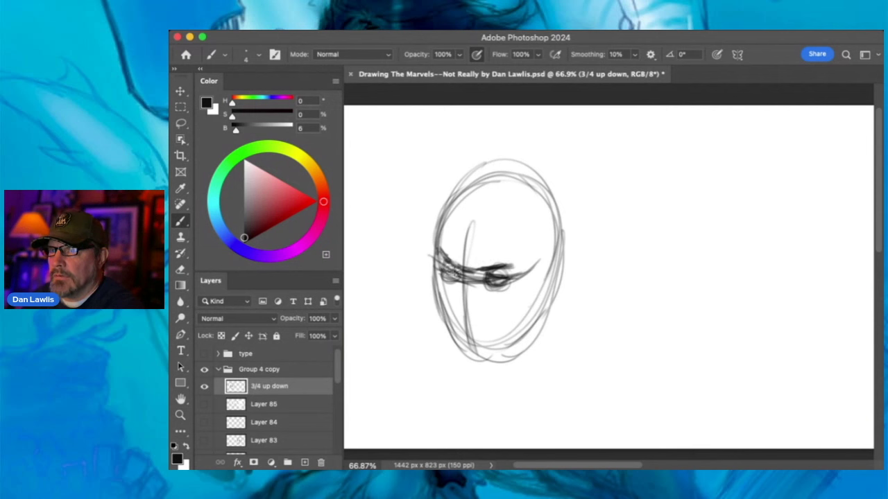
# - Sketch the nose, mouth and far cheek contour, and strengthen the near eyebrow
pyautogui.moveTo(442, 272)
pyautogui.mouseDown()
pyautogui.moveTo(460, 283)
pyautogui.moveTo(456, 313)
pyautogui.moveTo(479, 312)
pyautogui.mouseUp()
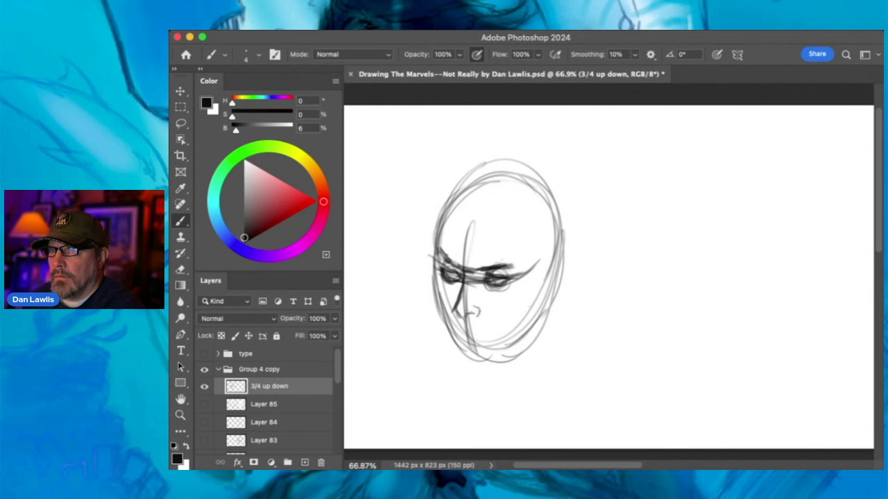
pyautogui.moveTo(505, 267); pyautogui.dragTo(518, 263)
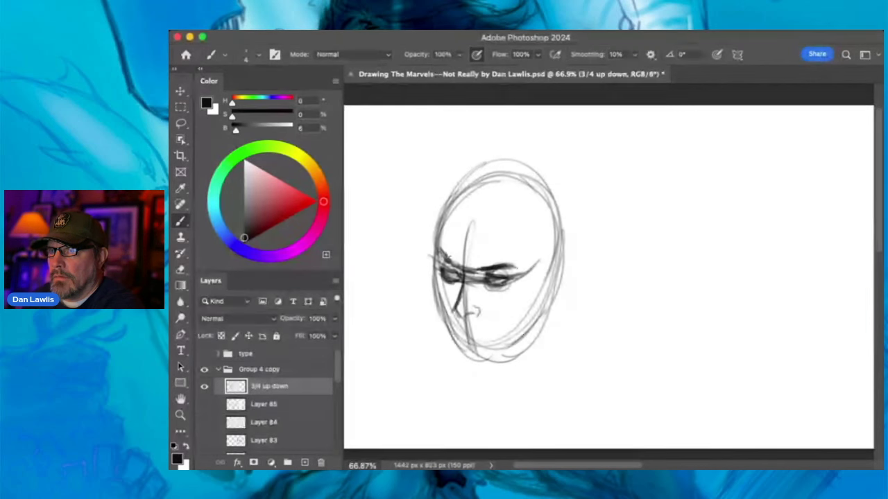
pyautogui.moveTo(438, 251)
pyautogui.mouseDown()
pyautogui.moveTo(434, 229)
pyautogui.moveTo(444, 318)
pyautogui.moveTo(437, 285)
pyautogui.moveTo(470, 312)
pyautogui.moveTo(479, 332)
pyautogui.moveTo(471, 330)
pyautogui.moveTo(483, 331)
pyautogui.moveTo(464, 326)
pyautogui.moveTo(468, 336)
pyautogui.moveTo(461, 334)
pyautogui.moveTo(485, 339)
pyautogui.moveTo(472, 327)
pyautogui.mouseUp()
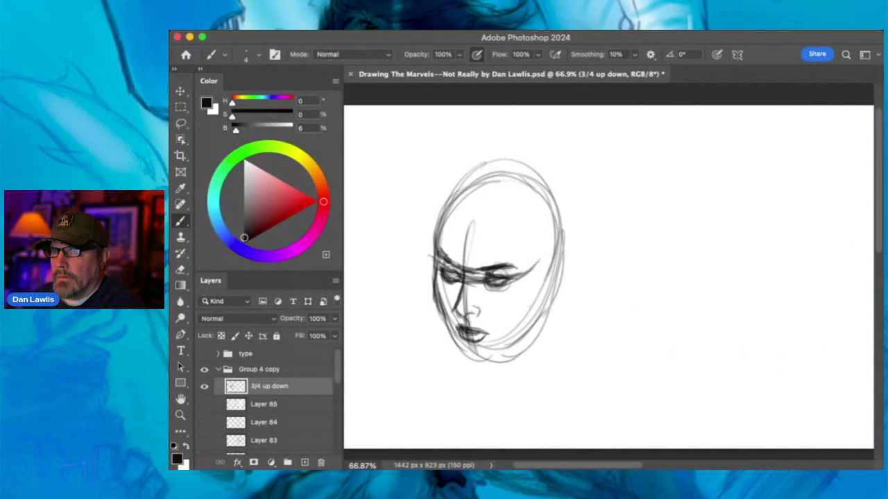
pyautogui.moveTo(456, 330)
pyautogui.mouseDown()
pyautogui.moveTo(478, 344)
pyautogui.moveTo(455, 320)
pyautogui.moveTo(446, 344)
pyautogui.moveTo(455, 347)
pyautogui.mouseUp()
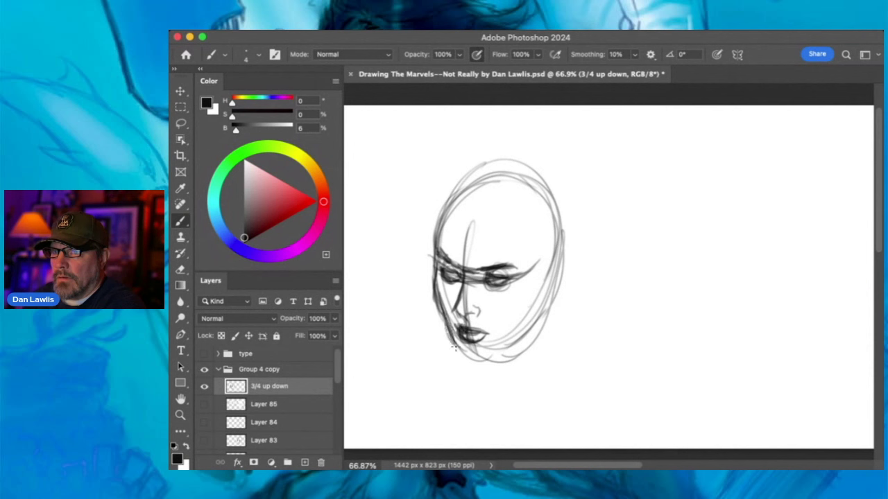
# - Darken the jaw and chin contour and rough in the cheek line toward the near ear
pyautogui.moveTo(526, 310)
pyautogui.mouseDown()
pyautogui.moveTo(548, 272)
pyautogui.moveTo(525, 309)
pyautogui.moveTo(537, 327)
pyautogui.mouseUp()
pyautogui.moveTo(549, 293); pyautogui.dragTo(537, 329)
pyautogui.moveTo(450, 334)
pyautogui.mouseDown()
pyautogui.moveTo(462, 364)
pyautogui.moveTo(457, 350)
pyautogui.moveTo(501, 355)
pyautogui.moveTo(488, 358)
pyautogui.moveTo(515, 343)
pyautogui.moveTo(489, 362)
pyautogui.moveTo(541, 324)
pyautogui.mouseUp()
pyautogui.moveTo(501, 357)
pyautogui.mouseDown()
pyautogui.moveTo(552, 306)
pyautogui.moveTo(538, 326)
pyautogui.mouseUp()
pyautogui.moveTo(461, 361)
pyautogui.mouseDown()
pyautogui.moveTo(491, 364)
pyautogui.moveTo(501, 351)
pyautogui.moveTo(465, 365)
pyautogui.moveTo(489, 365)
pyautogui.moveTo(524, 336)
pyautogui.moveTo(540, 315)
pyautogui.moveTo(545, 257)
pyautogui.mouseUp()
# - Mark the hairline and temple, define the near ear, and darken the far side of the forehead
pyautogui.moveTo(473, 212)
pyautogui.mouseDown()
pyautogui.moveTo(462, 274)
pyautogui.moveTo(495, 217)
pyautogui.moveTo(520, 270)
pyautogui.moveTo(535, 208)
pyautogui.moveTo(561, 277)
pyautogui.moveTo(548, 291)
pyautogui.moveTo(556, 258)
pyautogui.mouseUp()
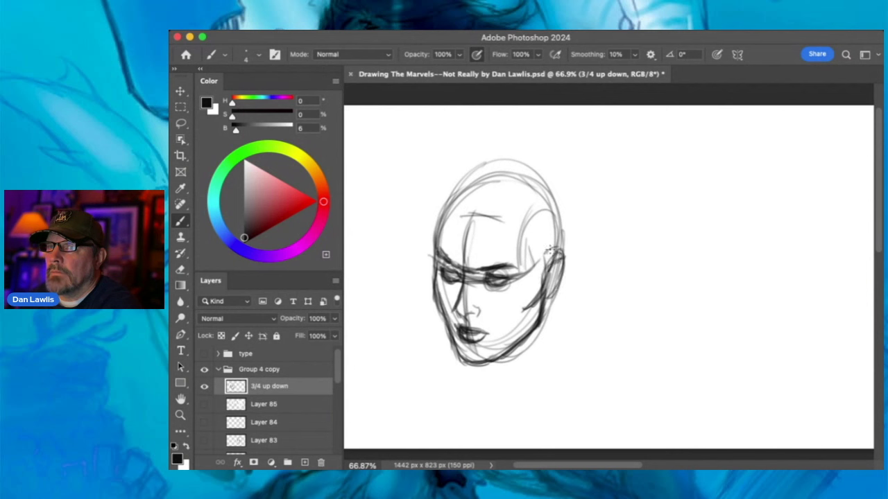
pyautogui.moveTo(554, 267); pyautogui.dragTo(556, 237)
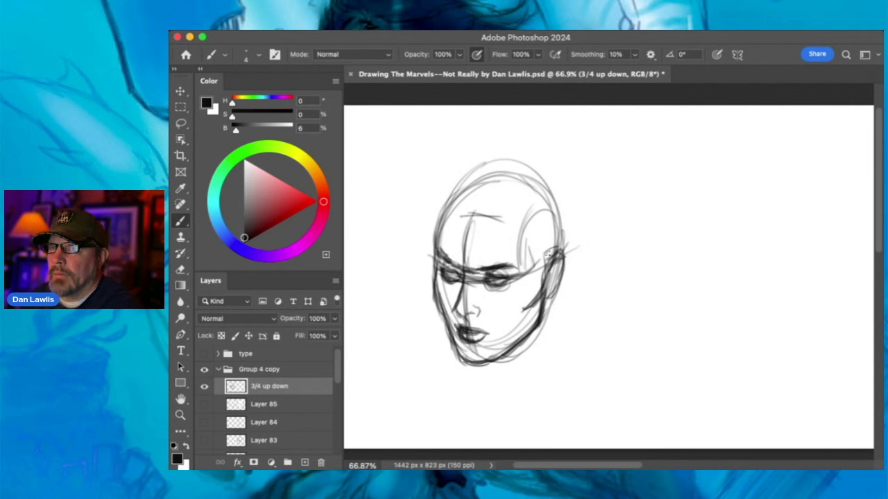
pyautogui.moveTo(559, 242)
pyautogui.mouseDown()
pyautogui.moveTo(566, 270)
pyautogui.moveTo(549, 293)
pyautogui.mouseUp()
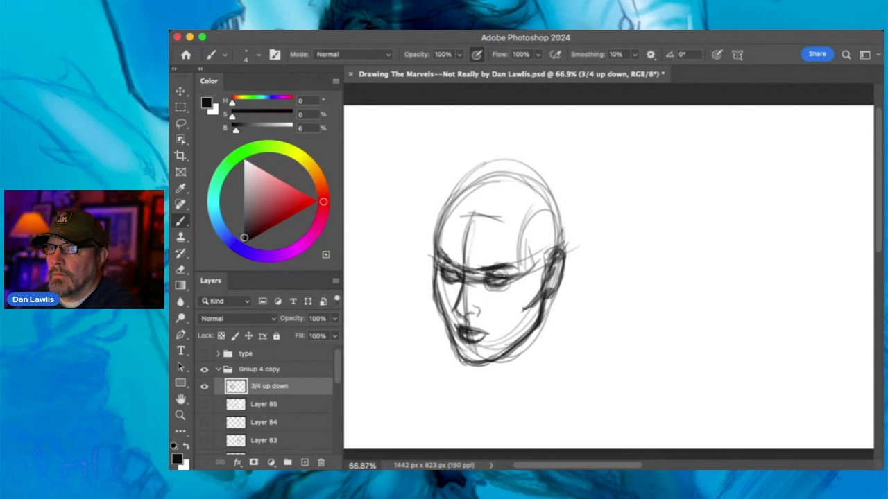
pyautogui.moveTo(432, 265)
pyautogui.mouseDown()
pyautogui.moveTo(432, 220)
pyautogui.moveTo(441, 201)
pyautogui.mouseUp()
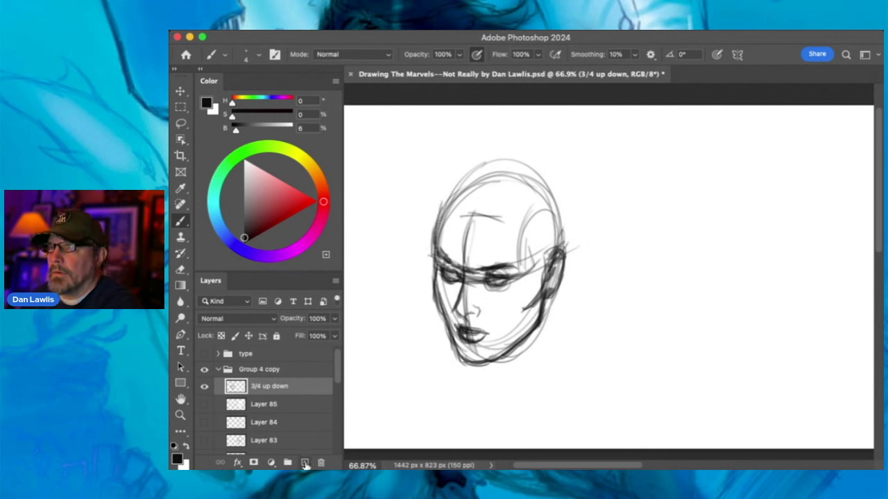
# - Fade the 3/4 up down layer to 14% opacity and add a new layer above it
pyautogui.moveTo(333, 320)
pyautogui.mouseDown()
pyautogui.moveTo(334, 334)
pyautogui.moveTo(285, 342)
pyautogui.mouseUp()
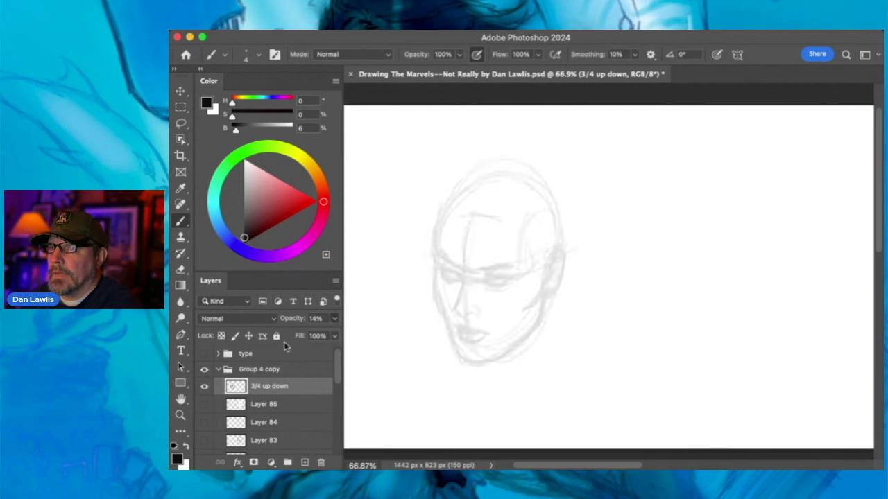
pyautogui.click(304, 462)
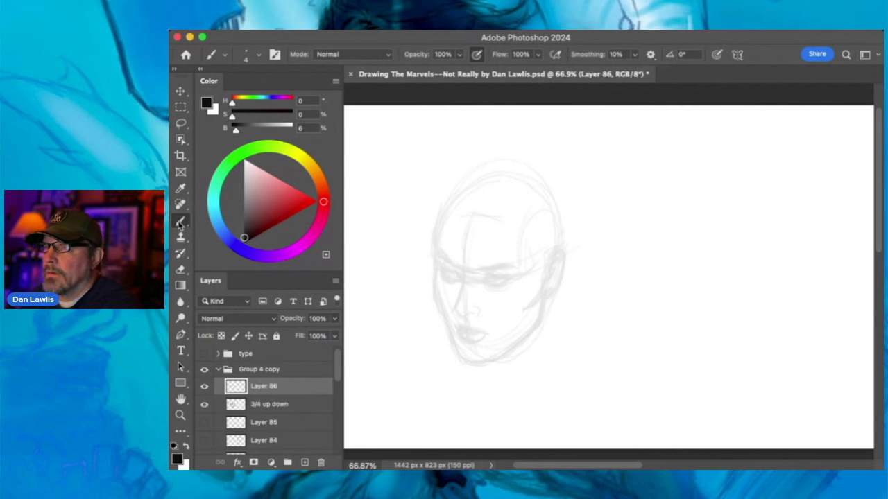
# - Draw the near eye's lids and eyebrow in clean dark lines over the faded sketch on Layer 86
pyautogui.click(180, 415)
pyautogui.moveTo(503, 259); pyautogui.dragTo(572, 201)
pyautogui.press('b')
pyautogui.moveTo(532, 256)
pyautogui.mouseDown()
pyautogui.moveTo(570, 244)
pyautogui.moveTo(584, 252)
pyautogui.moveTo(550, 247)
pyautogui.moveTo(582, 253)
pyautogui.moveTo(570, 250)
pyautogui.mouseUp()
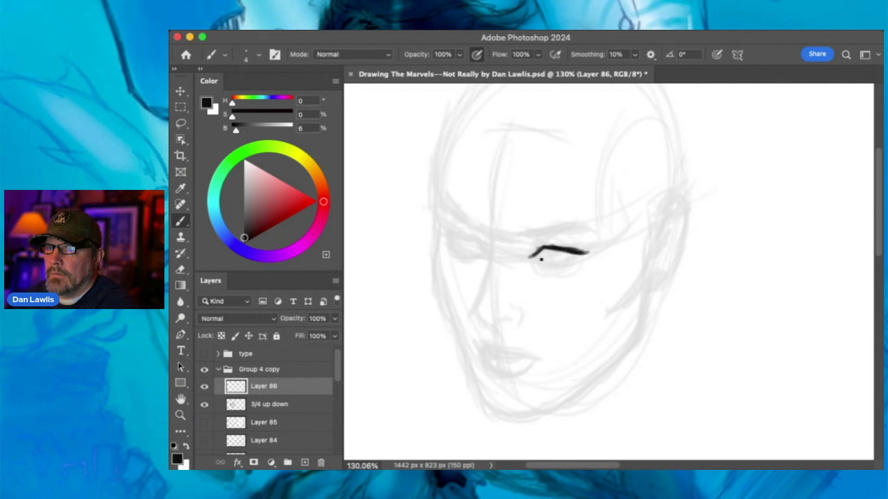
pyautogui.moveTo(540, 258)
pyautogui.mouseDown()
pyautogui.moveTo(567, 268)
pyautogui.moveTo(587, 253)
pyautogui.moveTo(573, 240)
pyautogui.moveTo(586, 254)
pyautogui.moveTo(578, 251)
pyautogui.moveTo(590, 247)
pyautogui.mouseUp()
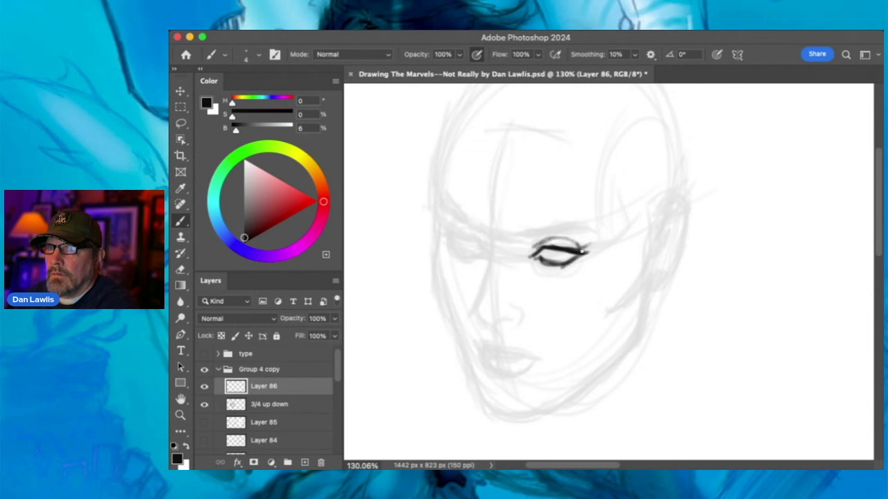
pyautogui.moveTo(522, 233)
pyautogui.mouseDown()
pyautogui.moveTo(577, 227)
pyautogui.moveTo(571, 230)
pyautogui.mouseUp()
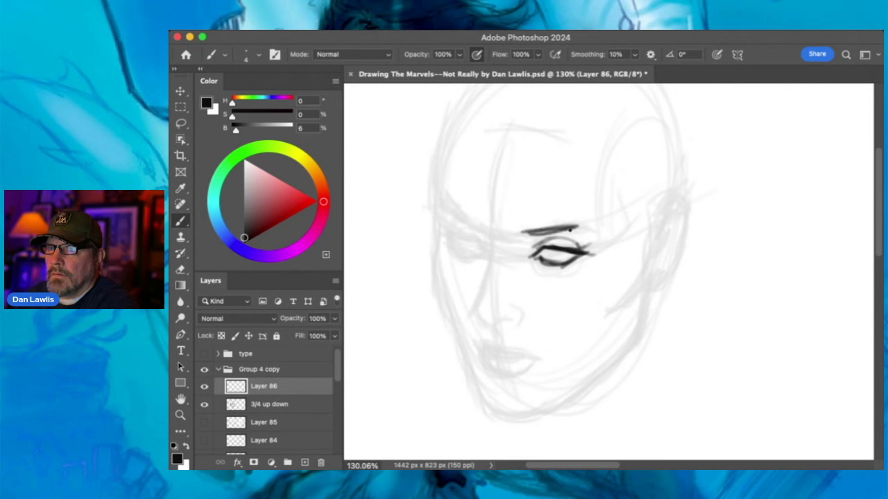
pyautogui.moveTo(515, 234); pyautogui.dragTo(598, 227)
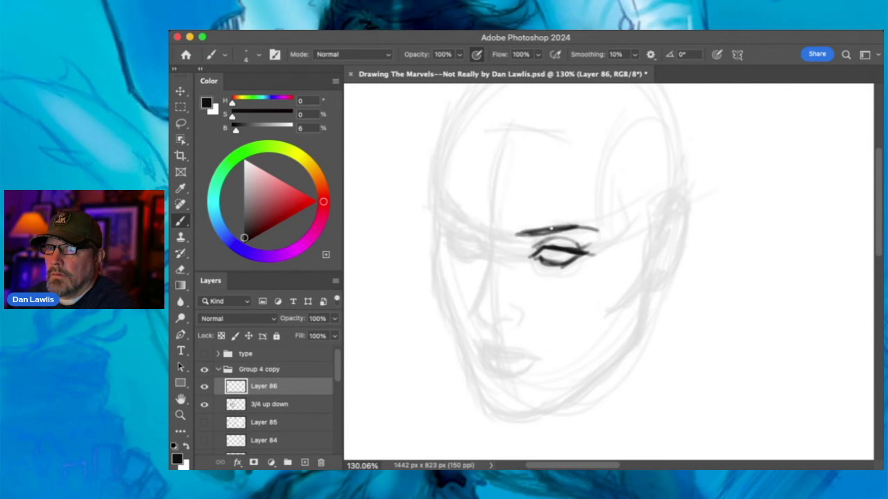
# - Draw the far eyebrow, the nose outline with its nostril, and the far eye in clean lines
pyautogui.moveTo(456, 206)
pyautogui.mouseDown()
pyautogui.moveTo(481, 232)
pyautogui.moveTo(448, 199)
pyautogui.moveTo(482, 229)
pyautogui.moveTo(442, 199)
pyautogui.mouseUp()
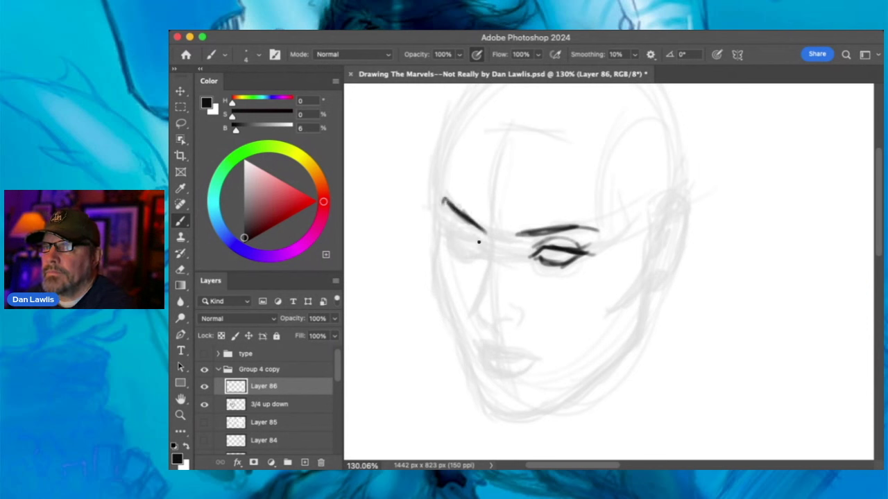
pyautogui.moveTo(483, 248)
pyautogui.mouseDown()
pyautogui.moveTo(477, 305)
pyautogui.moveTo(482, 300)
pyautogui.moveTo(491, 331)
pyautogui.mouseUp()
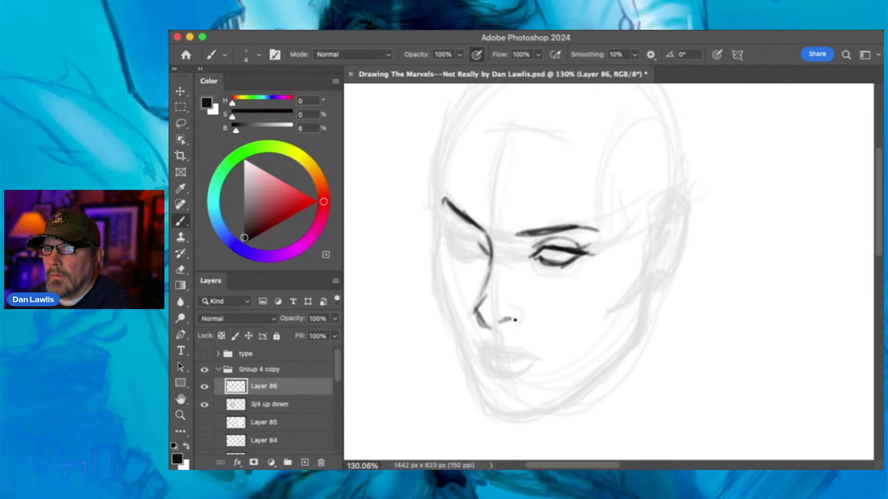
pyautogui.moveTo(478, 246)
pyautogui.mouseDown()
pyautogui.moveTo(450, 231)
pyautogui.moveTo(459, 252)
pyautogui.moveTo(447, 230)
pyautogui.moveTo(456, 256)
pyautogui.moveTo(455, 241)
pyautogui.moveTo(468, 259)
pyautogui.moveTo(459, 246)
pyautogui.moveTo(483, 257)
pyautogui.moveTo(448, 236)
pyautogui.mouseUp()
pyautogui.moveTo(455, 241); pyautogui.dragTo(442, 233)
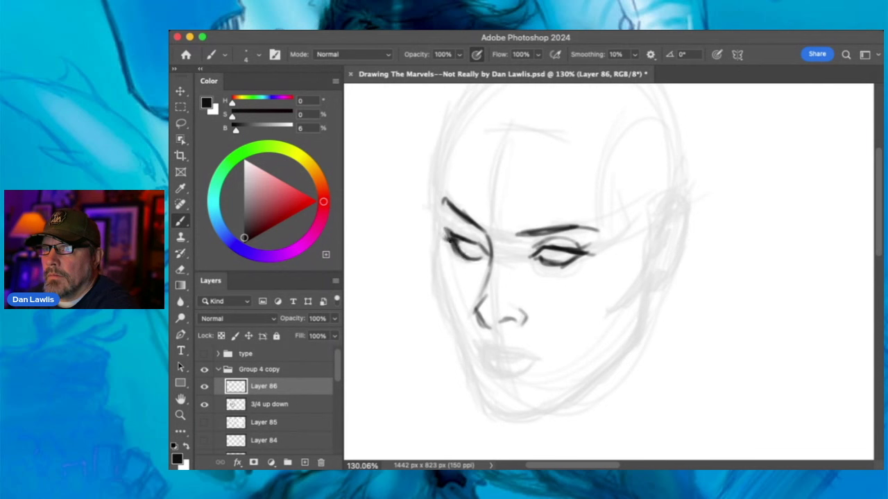
pyautogui.moveTo(480, 238)
pyautogui.mouseDown()
pyautogui.moveTo(458, 230)
pyautogui.moveTo(473, 231)
pyautogui.mouseUp()
pyautogui.moveTo(477, 236); pyautogui.dragTo(464, 232)
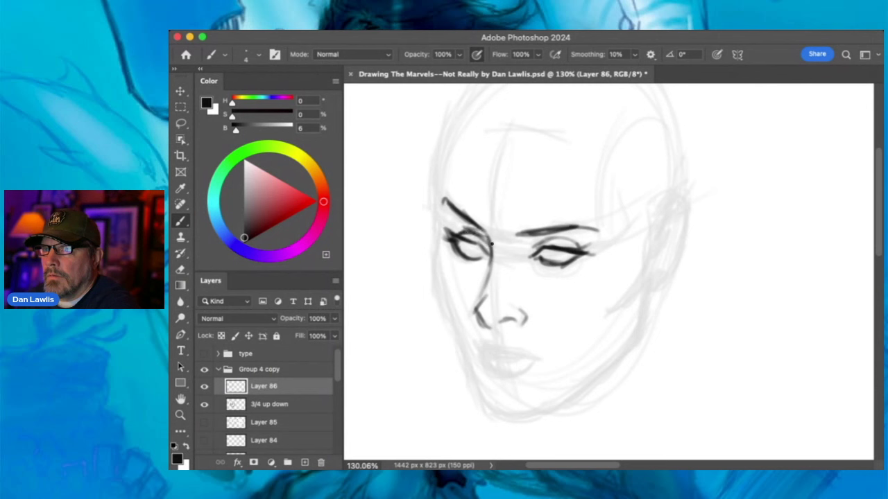
pyautogui.moveTo(490, 243); pyautogui.dragTo(479, 258)
# - Outline the far side of the face from brow to cheek and add a short line for the near cheekbone
pyautogui.moveTo(442, 208)
pyautogui.mouseDown()
pyautogui.moveTo(432, 272)
pyautogui.moveTo(439, 284)
pyautogui.moveTo(437, 251)
pyautogui.moveTo(456, 319)
pyautogui.mouseUp()
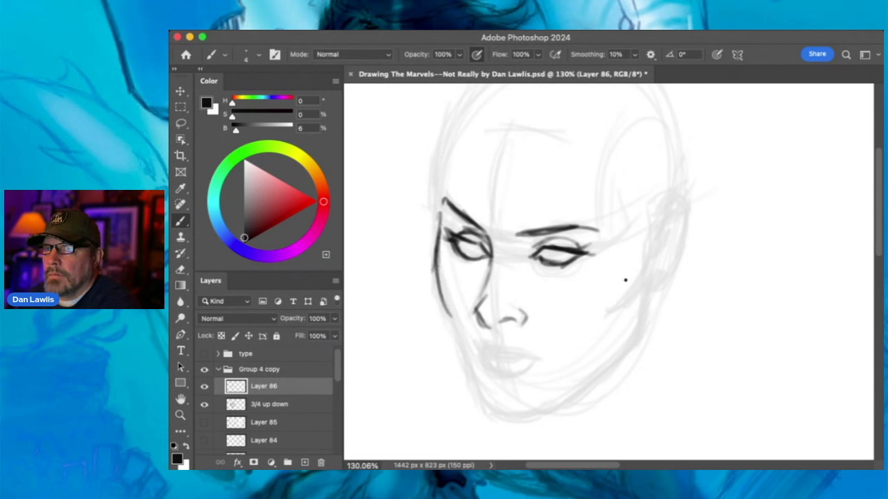
pyautogui.moveTo(638, 267); pyautogui.dragTo(618, 312)
pyautogui.moveTo(446, 305); pyautogui.dragTo(457, 344)
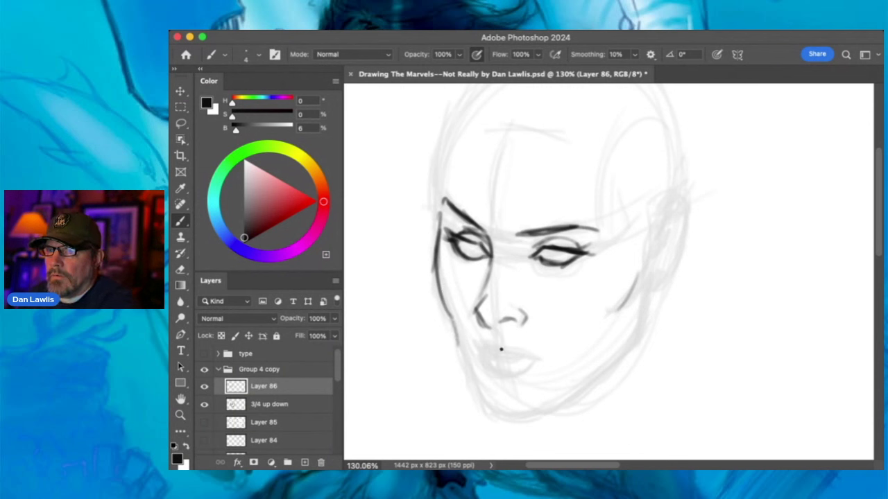
# - Draw the lips in clean lines over the faded mouth sketch
pyautogui.moveTo(485, 346); pyautogui.dragTo(507, 350)
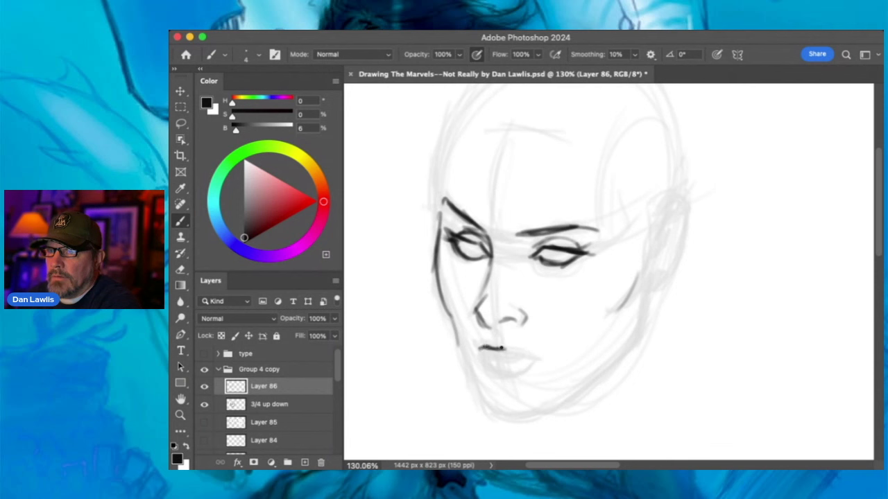
pyautogui.moveTo(483, 349)
pyautogui.mouseDown()
pyautogui.moveTo(524, 355)
pyautogui.moveTo(508, 357)
pyautogui.moveTo(531, 358)
pyautogui.mouseUp()
pyautogui.moveTo(470, 349)
pyautogui.mouseDown()
pyautogui.moveTo(486, 371)
pyautogui.moveTo(477, 365)
pyautogui.moveTo(494, 374)
pyautogui.moveTo(473, 360)
pyautogui.moveTo(497, 374)
pyautogui.moveTo(481, 366)
pyautogui.moveTo(528, 361)
pyautogui.moveTo(517, 369)
pyautogui.moveTo(538, 360)
pyautogui.mouseUp()
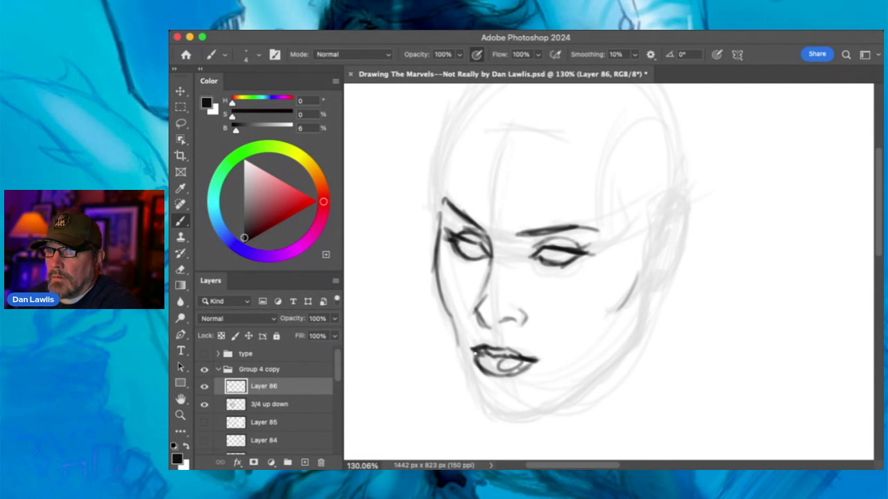
# - Outline the lower face from the far cheek around the chin and up the near jaw to the ear
pyautogui.moveTo(451, 320); pyautogui.dragTo(473, 399)
pyautogui.moveTo(454, 338)
pyautogui.mouseDown()
pyautogui.moveTo(470, 393)
pyautogui.moveTo(463, 369)
pyautogui.moveTo(493, 411)
pyautogui.moveTo(489, 392)
pyautogui.moveTo(475, 380)
pyautogui.moveTo(485, 410)
pyautogui.moveTo(513, 410)
pyautogui.moveTo(494, 382)
pyautogui.moveTo(559, 394)
pyautogui.mouseUp()
pyautogui.moveTo(517, 415); pyautogui.dragTo(560, 394)
pyautogui.moveTo(496, 411)
pyautogui.mouseDown()
pyautogui.moveTo(529, 414)
pyautogui.moveTo(518, 416)
pyautogui.moveTo(612, 358)
pyautogui.moveTo(543, 407)
pyautogui.moveTo(637, 332)
pyautogui.mouseUp()
pyautogui.moveTo(566, 401); pyautogui.dragTo(631, 336)
pyautogui.moveTo(609, 364); pyautogui.dragTo(638, 280)
pyautogui.moveTo(628, 330); pyautogui.dragTo(643, 239)
# - Thicken the near eyebrow and touch up the near eye's upper lid
pyautogui.moveTo(536, 233)
pyautogui.mouseDown()
pyautogui.moveTo(568, 224)
pyautogui.moveTo(546, 229)
pyautogui.mouseUp()
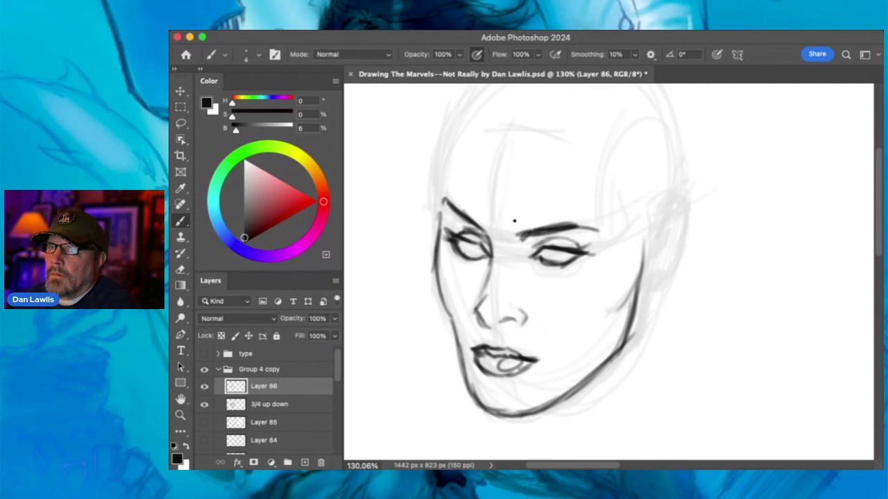
pyautogui.moveTo(543, 252); pyautogui.dragTo(584, 253)
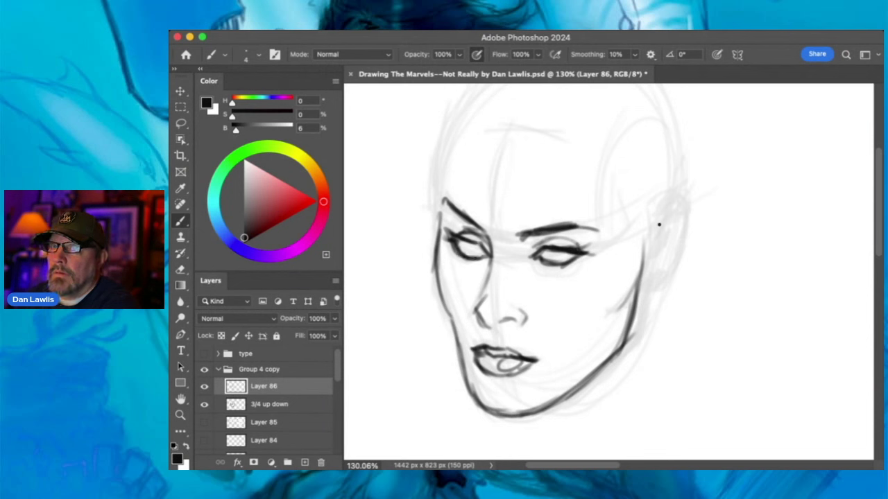
# - Outline the near ear and its inner fold in clean lines over the faded sketch
pyautogui.moveTo(654, 227); pyautogui.dragTo(678, 204)
pyautogui.moveTo(656, 243); pyautogui.dragTo(645, 274)
pyautogui.moveTo(657, 263); pyautogui.dragTo(665, 228)
pyautogui.moveTo(644, 281)
pyautogui.mouseDown()
pyautogui.moveTo(638, 302)
pyautogui.moveTo(679, 236)
pyautogui.mouseUp()
# - Extend the far-side outline from the brow up along the temple and erase its upper end
pyautogui.moveTo(442, 206)
pyautogui.mouseDown()
pyautogui.moveTo(437, 156)
pyautogui.moveTo(452, 118)
pyautogui.moveTo(439, 221)
pyautogui.mouseUp()
pyautogui.moveTo(435, 182)
pyautogui.mouseDown()
pyautogui.moveTo(453, 230)
pyautogui.moveTo(442, 153)
pyautogui.moveTo(436, 264)
pyautogui.moveTo(444, 297)
pyautogui.moveTo(442, 234)
pyautogui.mouseUp()
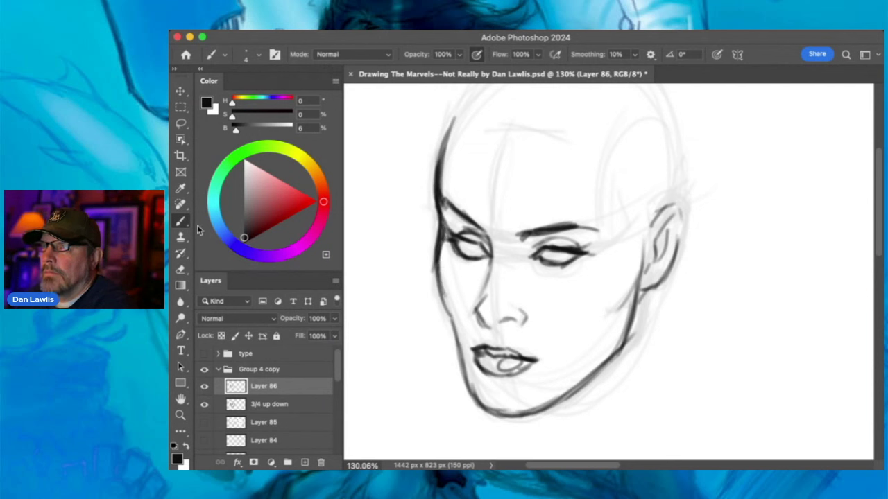
pyautogui.click(180, 270)
pyautogui.moveTo(434, 139)
pyautogui.mouseDown()
pyautogui.moveTo(423, 178)
pyautogui.moveTo(441, 156)
pyautogui.mouseUp()
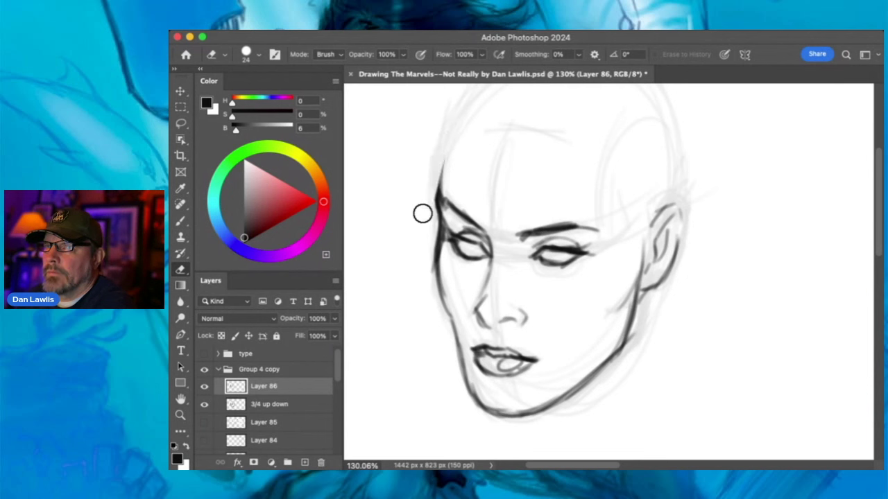
# - Darken the far face contour from the eye down the cheek and around the chin
pyautogui.click(181, 221)
pyautogui.moveTo(444, 208); pyautogui.dragTo(448, 328)
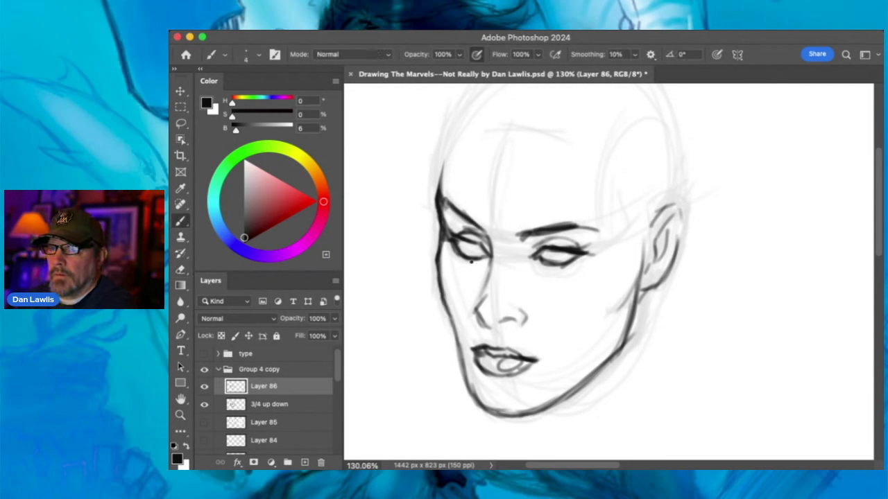
pyautogui.moveTo(443, 242)
pyautogui.mouseDown()
pyautogui.moveTo(442, 302)
pyautogui.moveTo(459, 326)
pyautogui.moveTo(459, 356)
pyautogui.mouseUp()
pyautogui.moveTo(449, 316)
pyautogui.mouseDown()
pyautogui.moveTo(466, 374)
pyautogui.moveTo(493, 410)
pyautogui.moveTo(569, 396)
pyautogui.mouseUp()
pyautogui.press('e')
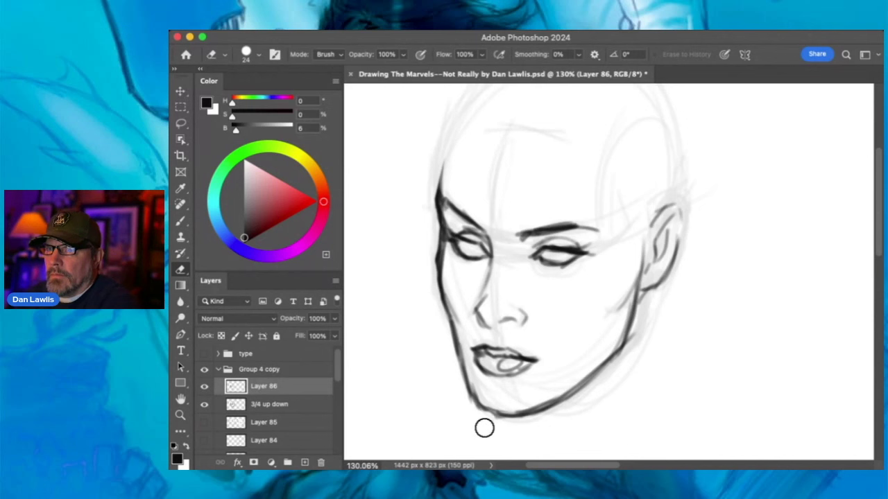
pyautogui.click(180, 221)
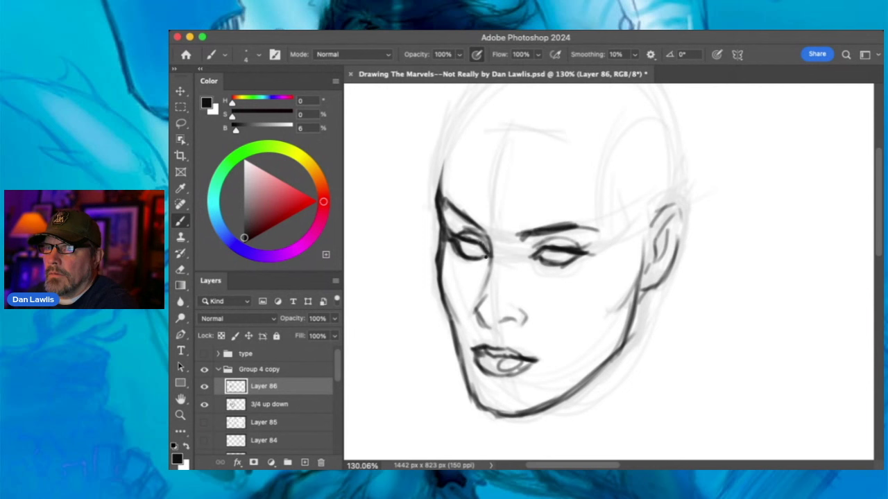
# - Thicken the far eyebrow and erase the outer edge of the line at the far temple
pyautogui.moveTo(471, 236); pyautogui.dragTo(479, 235)
pyautogui.moveTo(466, 219)
pyautogui.mouseDown()
pyautogui.moveTo(489, 239)
pyautogui.moveTo(447, 202)
pyautogui.mouseUp()
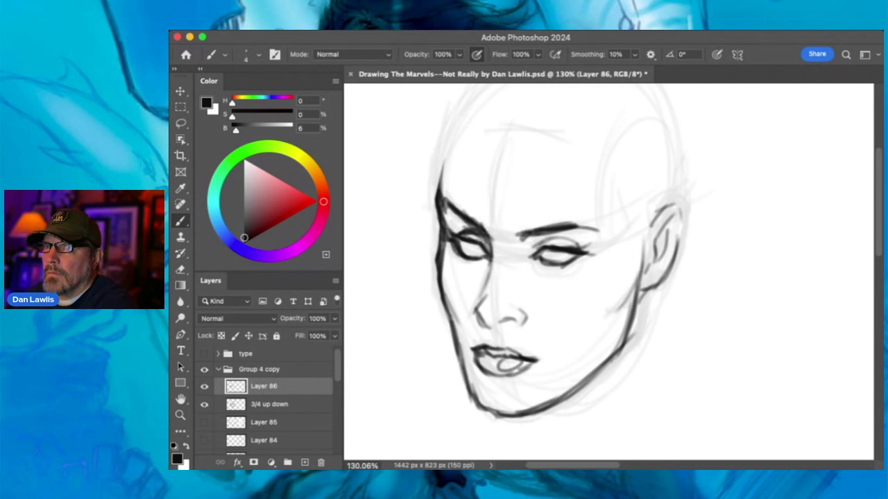
pyautogui.click(180, 269)
pyautogui.moveTo(428, 185); pyautogui.dragTo(432, 174)
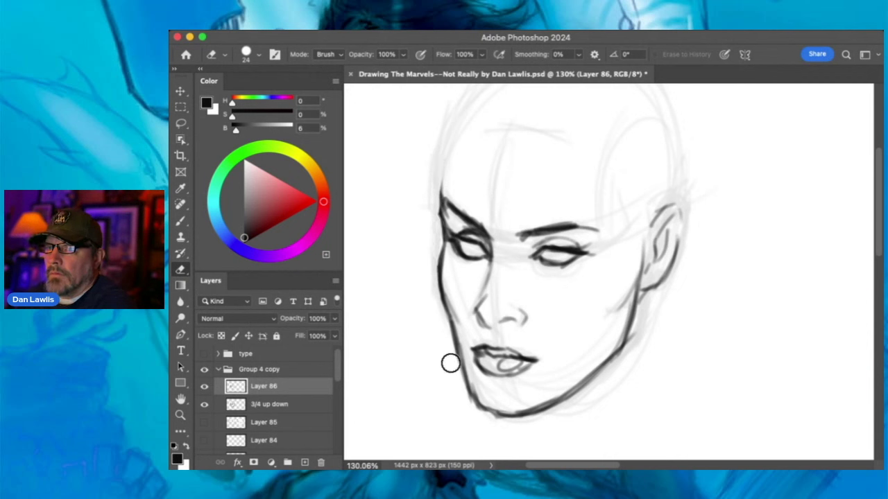
# - Restate the far cheek and jaw outline as one smooth curve down to the chin
pyautogui.click(180, 220)
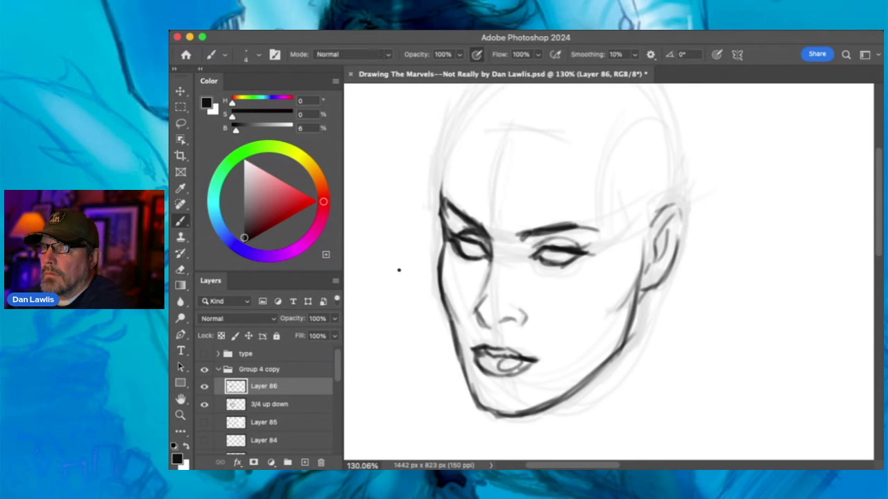
pyautogui.moveTo(443, 240); pyautogui.dragTo(455, 324)
pyautogui.moveTo(461, 365)
pyautogui.mouseDown()
pyautogui.moveTo(471, 400)
pyautogui.moveTo(471, 382)
pyautogui.moveTo(483, 408)
pyautogui.moveTo(509, 420)
pyautogui.mouseUp()
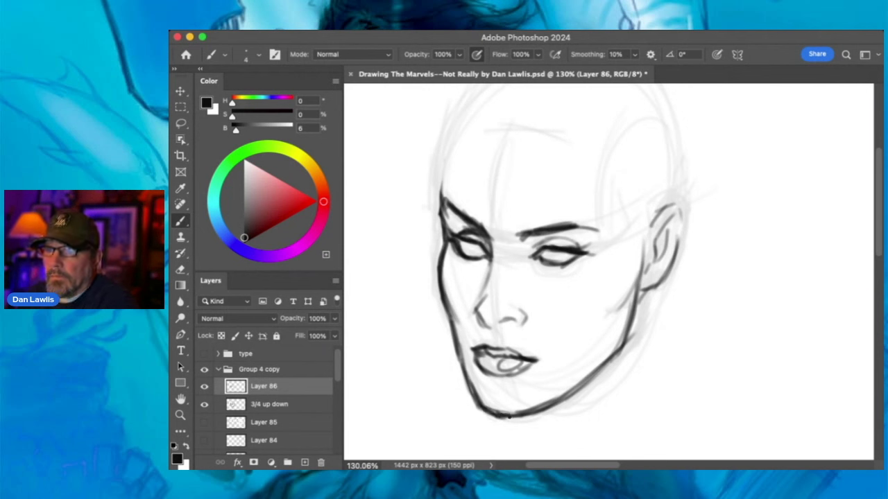
# - Draw the neck lines below the ear, jaw and chin and add a short hairline mark on the forehead
pyautogui.moveTo(643, 299)
pyautogui.mouseDown()
pyautogui.moveTo(635, 377)
pyautogui.moveTo(621, 420)
pyautogui.mouseUp()
pyautogui.moveTo(601, 382); pyautogui.dragTo(595, 412)
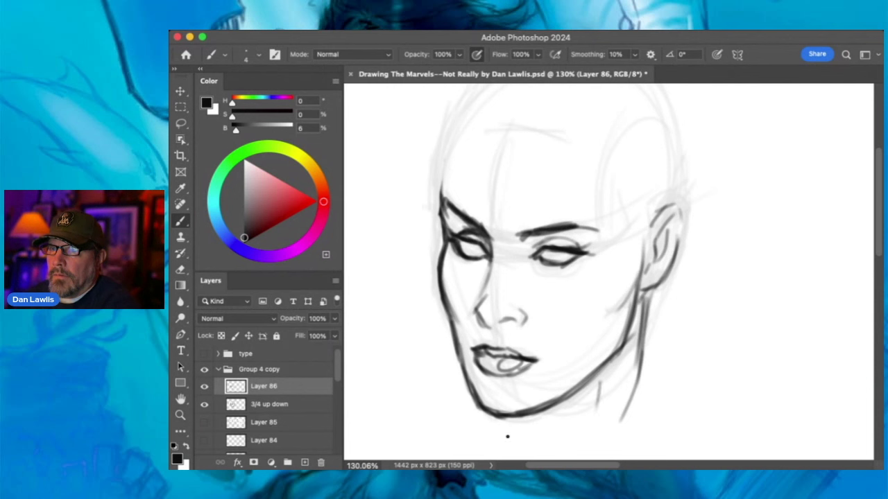
pyautogui.moveTo(513, 418); pyautogui.dragTo(505, 445)
pyautogui.moveTo(642, 337)
pyautogui.mouseDown()
pyautogui.moveTo(641, 383)
pyautogui.moveTo(660, 395)
pyautogui.mouseUp()
pyautogui.moveTo(506, 139); pyautogui.dragTo(543, 140)
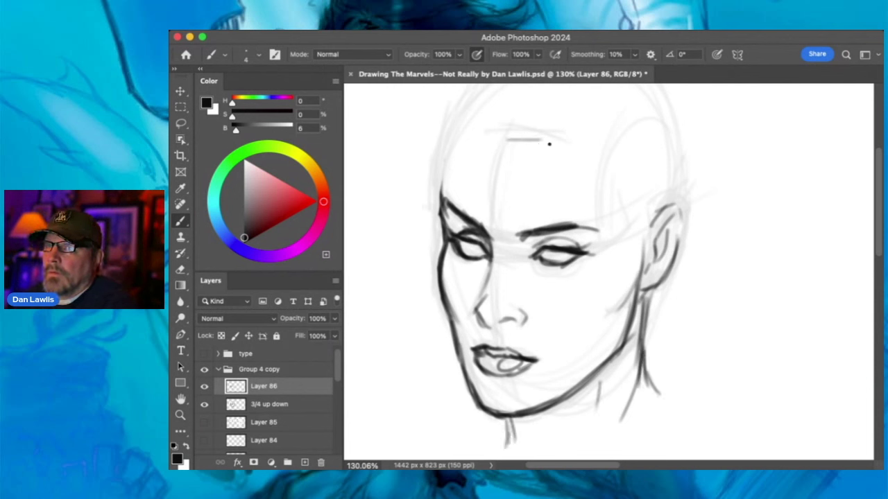
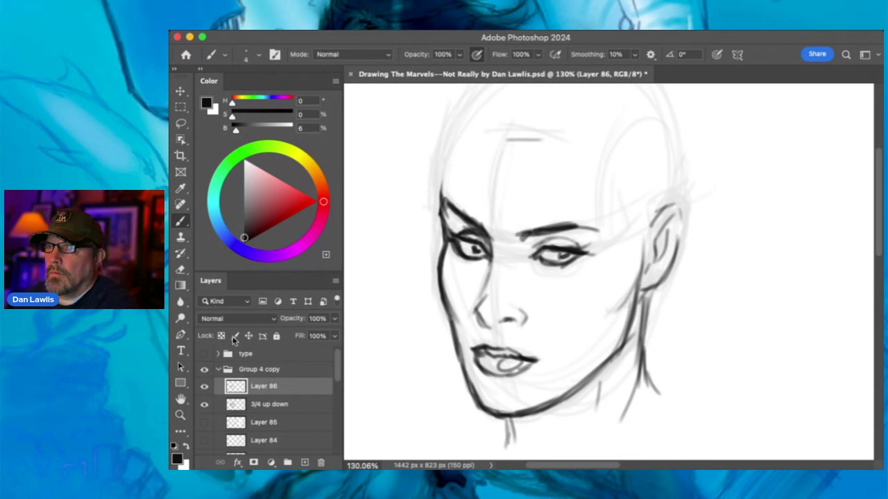
# - Compare the clean lines on Layer 86 with the "3/4 up down" sketch by toggling each layer's visibility
pyautogui.click(180, 414)
pyautogui.moveTo(571, 301); pyautogui.dragTo(548, 305)
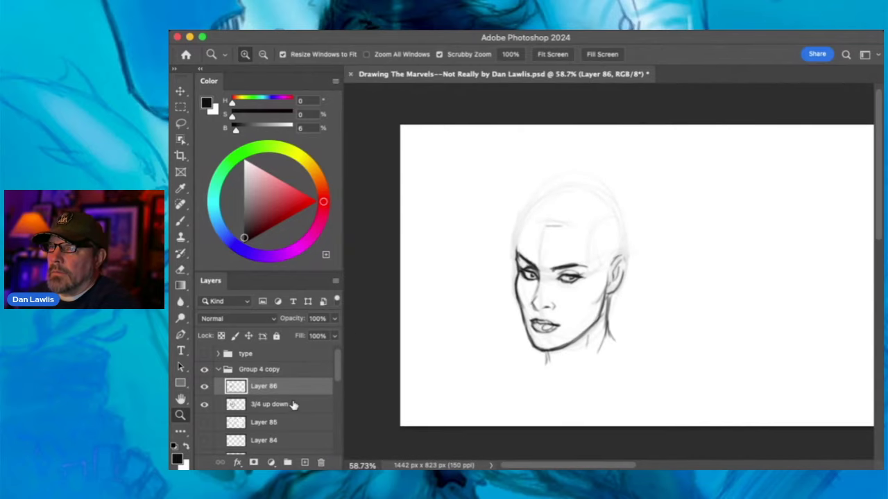
pyautogui.click(204, 404)
pyautogui.click(204, 404)
pyautogui.click(205, 404)
pyautogui.click(205, 386)
pyautogui.click(204, 404)
pyautogui.click(204, 387)
# - Scale Layer 86 and "3/4 up down" together to 137.25% and position the head near the canvas's left edge
pyautogui.click(295, 406)
pyautogui.keyDown('shift'); pyautogui.click(302, 390); pyautogui.keyUp('shift')
pyautogui.click(181, 91)
pyautogui.moveTo(641, 171); pyautogui.dragTo(704, 123)
pyautogui.moveTo(611, 202); pyautogui.dragTo(555, 236)
pyautogui.moveTo(620, 143); pyautogui.dragTo(629, 135)
pyautogui.moveTo(568, 201); pyautogui.dragTo(570, 197)
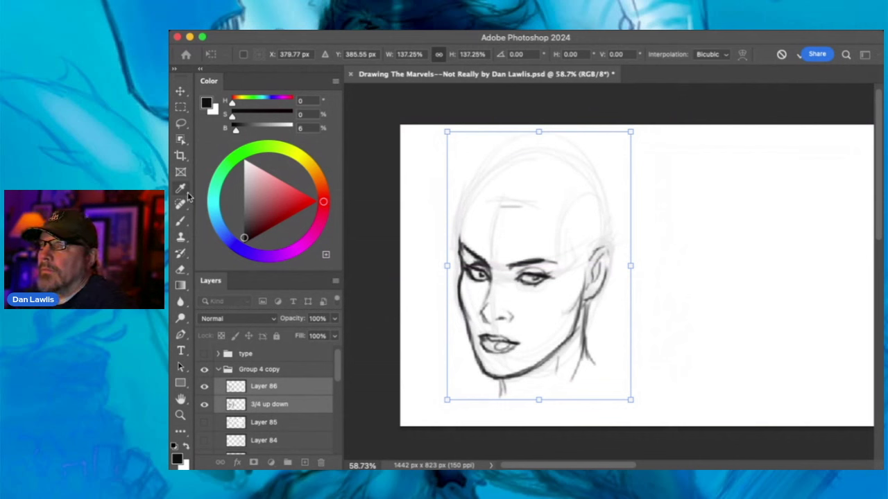
pyautogui.click(181, 221)
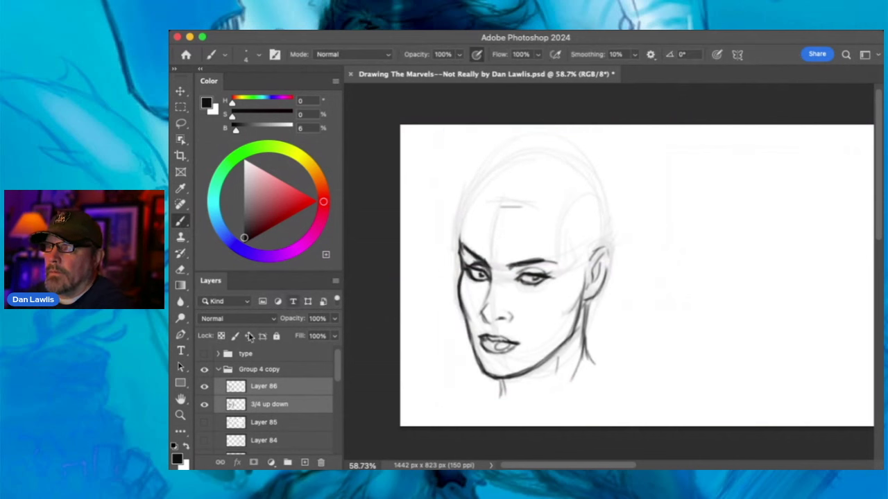
# - Outline the skull on Layer 86 from the far brow over the crown and down to the near ear
pyautogui.click(204, 405)
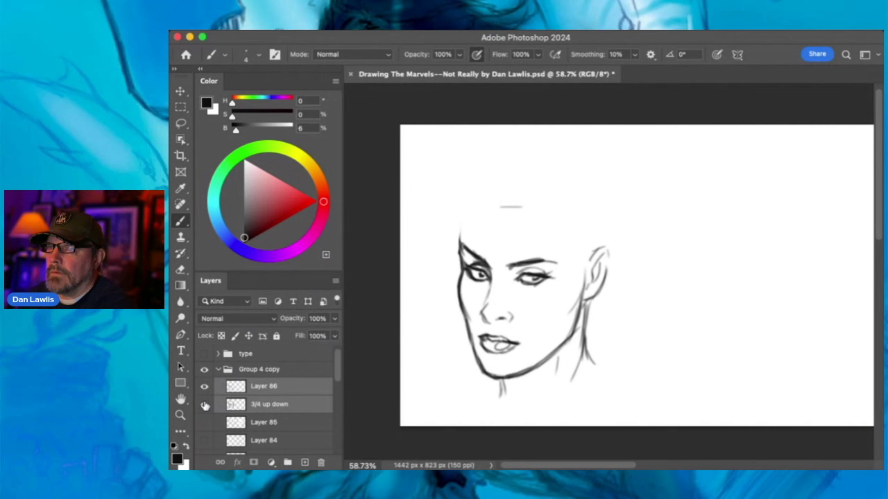
pyautogui.click(204, 405)
pyautogui.click(267, 386)
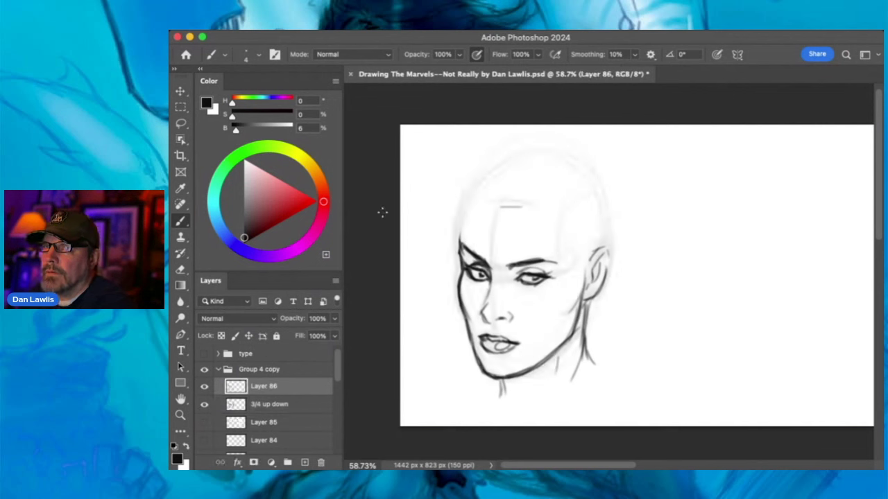
pyautogui.moveTo(458, 242)
pyautogui.mouseDown()
pyautogui.moveTo(469, 193)
pyautogui.moveTo(457, 237)
pyautogui.moveTo(474, 187)
pyautogui.moveTo(463, 214)
pyautogui.moveTo(499, 168)
pyautogui.moveTo(485, 185)
pyautogui.moveTo(523, 161)
pyautogui.moveTo(507, 172)
pyautogui.moveTo(555, 161)
pyautogui.moveTo(538, 165)
pyautogui.moveTo(566, 169)
pyautogui.moveTo(504, 166)
pyautogui.moveTo(483, 178)
pyautogui.moveTo(547, 158)
pyautogui.moveTo(508, 162)
pyautogui.moveTo(580, 176)
pyautogui.moveTo(559, 158)
pyautogui.moveTo(607, 200)
pyautogui.moveTo(599, 202)
pyautogui.moveTo(606, 243)
pyautogui.moveTo(603, 193)
pyautogui.moveTo(606, 226)
pyautogui.moveTo(559, 163)
pyautogui.mouseUp()
pyautogui.moveTo(480, 172)
pyautogui.mouseDown()
pyautogui.moveTo(590, 177)
pyautogui.moveTo(601, 244)
pyautogui.moveTo(607, 214)
pyautogui.moveTo(608, 248)
pyautogui.mouseUp()
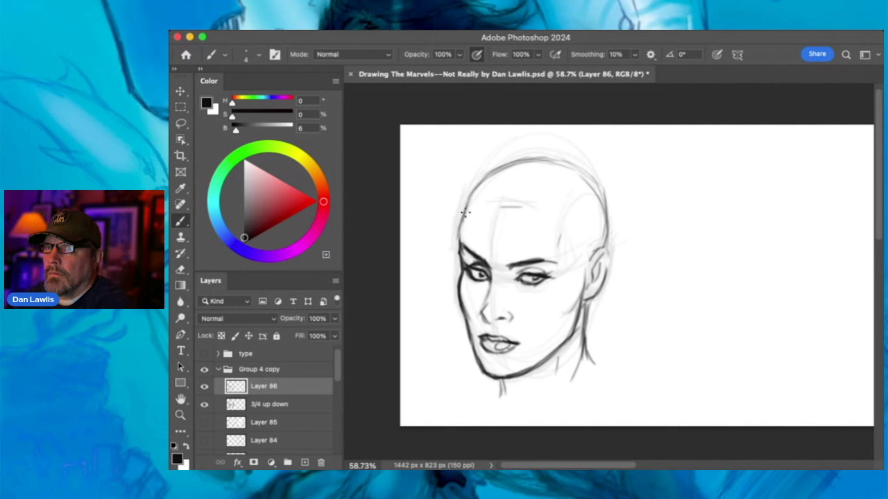
pyautogui.moveTo(459, 232)
pyautogui.mouseDown()
pyautogui.moveTo(476, 184)
pyautogui.moveTo(487, 182)
pyautogui.moveTo(467, 201)
pyautogui.moveTo(492, 174)
pyautogui.moveTo(527, 158)
pyautogui.mouseUp()
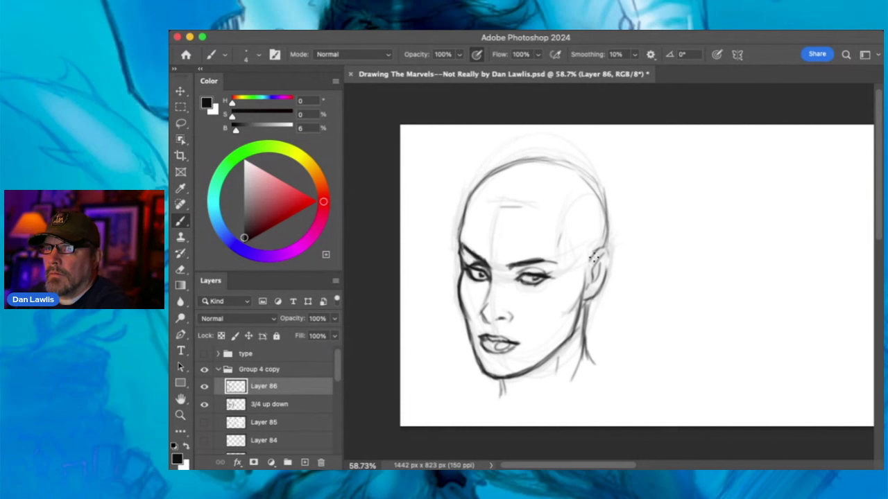
pyautogui.moveTo(609, 249); pyautogui.dragTo(601, 212)
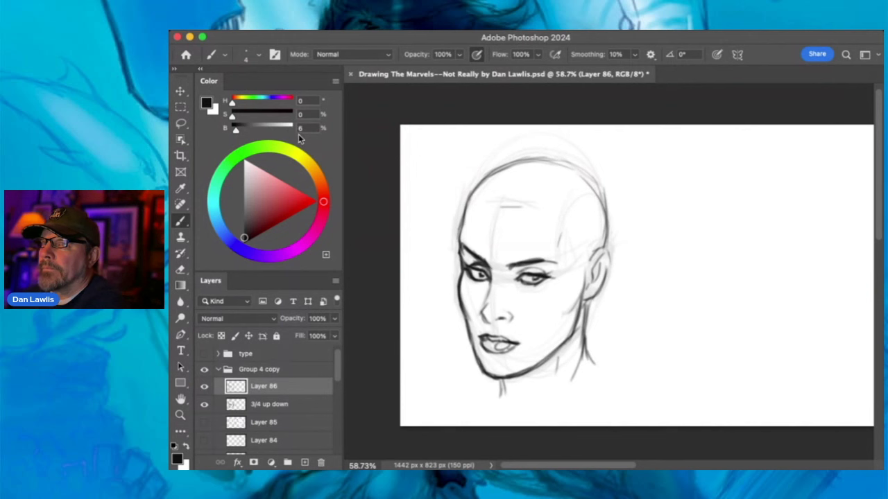
# - Flip the canvas horizontally and bring the mirrored head into view
pyautogui.press('h')
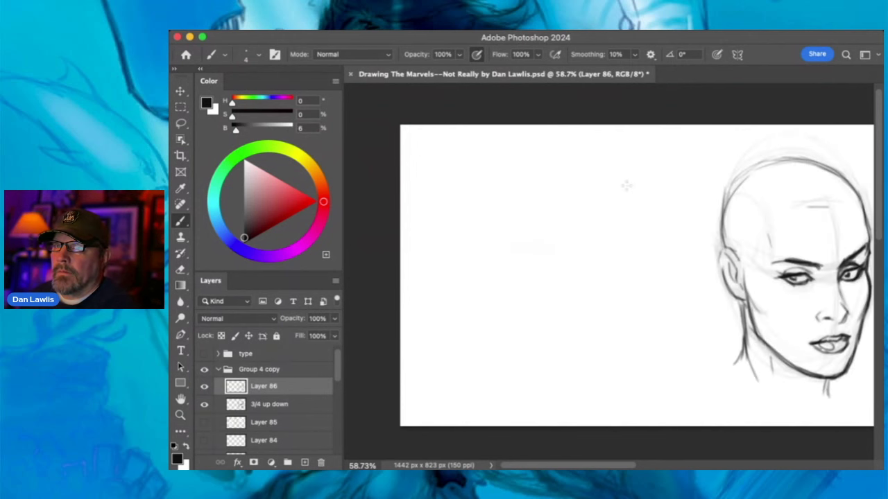
pyautogui.moveTo(686, 216)
pyautogui.mouseDown()
pyautogui.moveTo(597, 212)
pyautogui.moveTo(583, 202)
pyautogui.mouseUp()
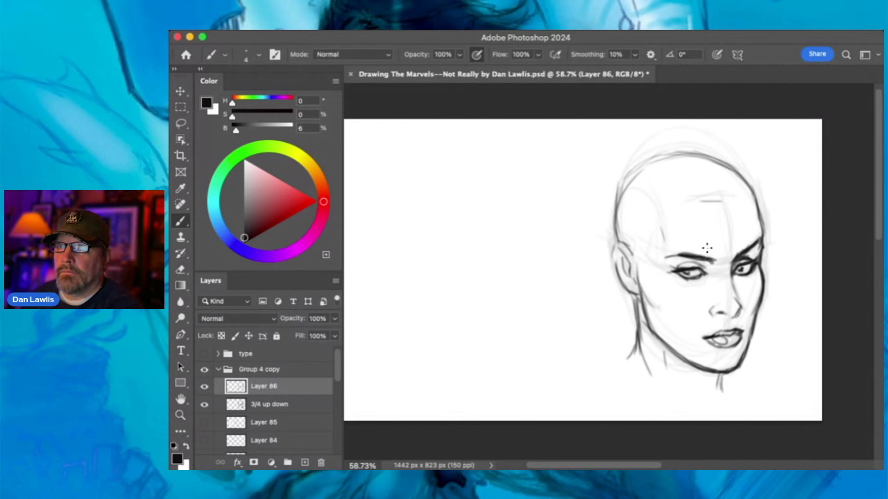
# - Try to adjust the near eye and eyebrow as a lasso selection
pyautogui.click(180, 123)
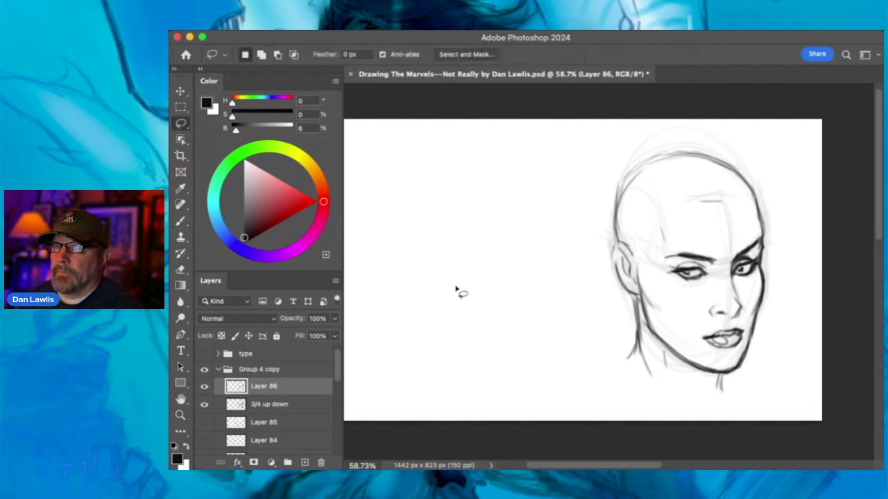
pyautogui.moveTo(635, 255)
pyautogui.mouseDown()
pyautogui.moveTo(716, 247)
pyautogui.moveTo(715, 288)
pyautogui.moveTo(671, 296)
pyautogui.moveTo(650, 254)
pyautogui.mouseUp()
pyautogui.click(180, 91)
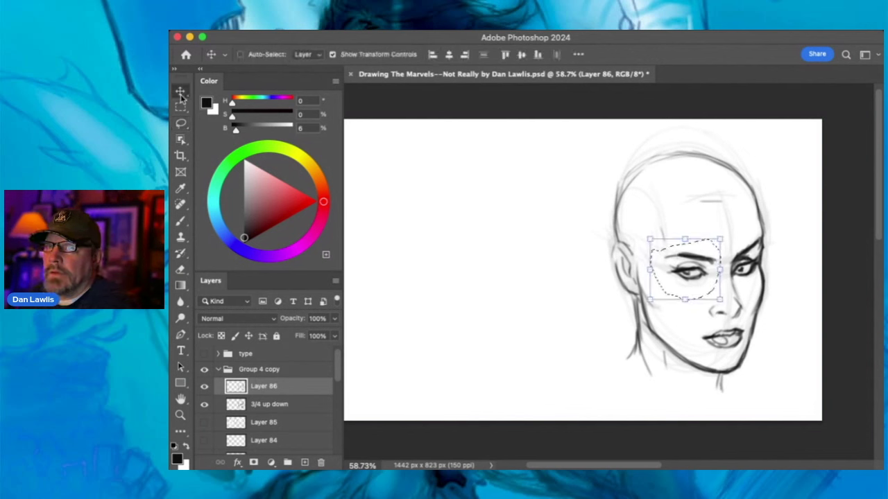
pyautogui.hotkey('ctrl', 'd')
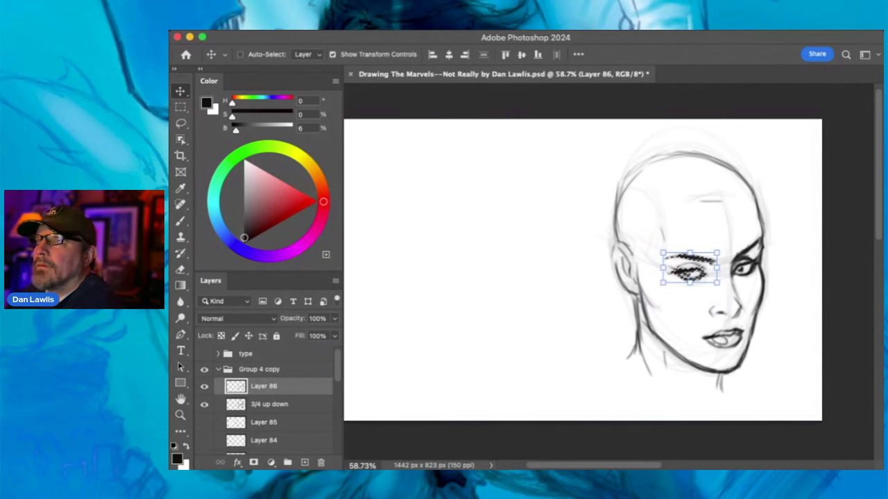
pyautogui.hotkey('ctrl', 'z')
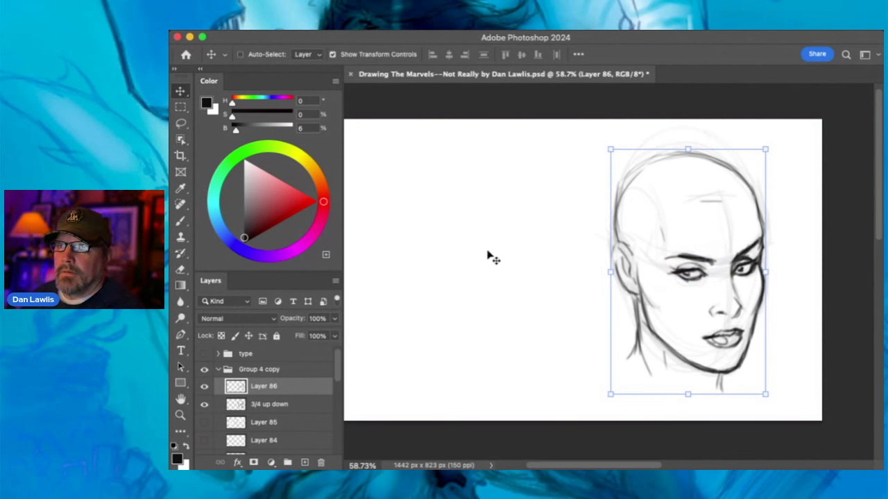
# - Widen the near ear's outer rim and reinforce the short hairline mark on the forehead
pyautogui.press('b')
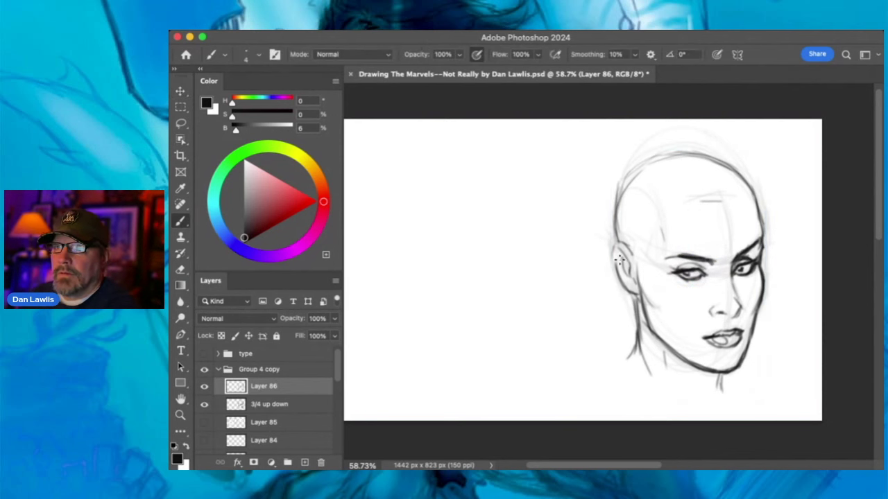
pyautogui.moveTo(624, 260)
pyautogui.mouseDown()
pyautogui.moveTo(615, 249)
pyautogui.moveTo(612, 258)
pyautogui.moveTo(616, 246)
pyautogui.moveTo(642, 299)
pyautogui.mouseUp()
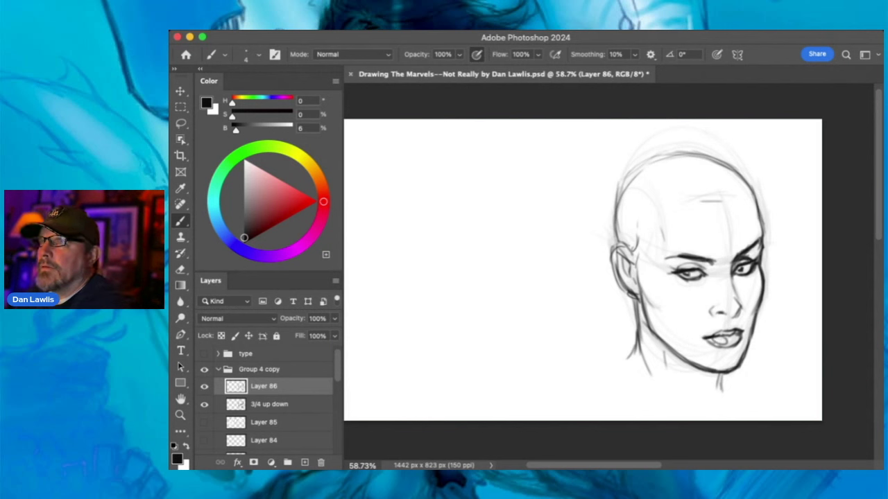
pyautogui.moveTo(700, 205); pyautogui.dragTo(719, 202)
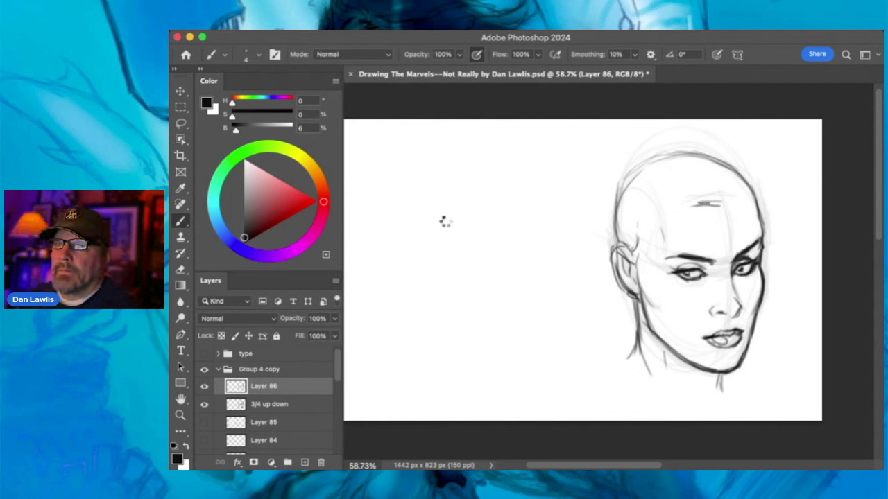
# - Flip the canvas back and rough in a second egg-shaped head with curved brow and center guidelines in the empty space
pyautogui.hotkey('ctrl', 'shift', 'h')
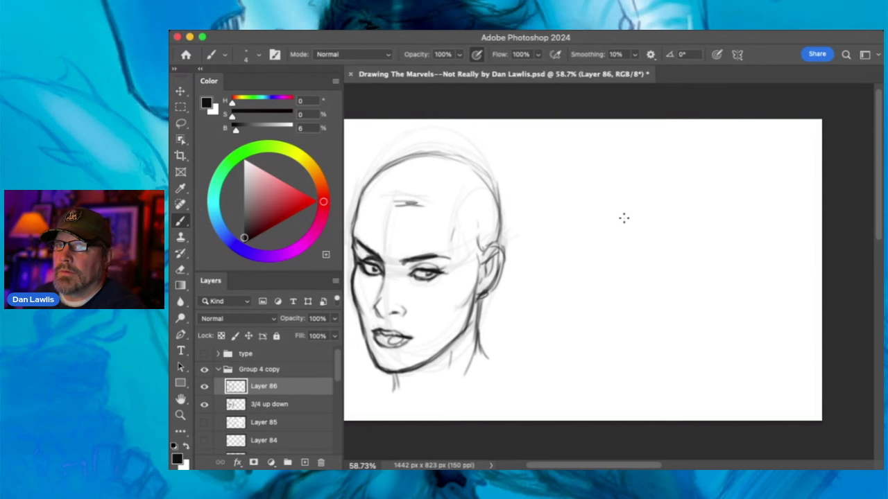
pyautogui.moveTo(613, 231)
pyautogui.mouseDown()
pyautogui.moveTo(645, 181)
pyautogui.moveTo(695, 192)
pyautogui.moveTo(711, 256)
pyautogui.moveTo(716, 220)
pyautogui.moveTo(599, 243)
pyautogui.moveTo(726, 237)
pyautogui.moveTo(680, 316)
pyautogui.moveTo(705, 301)
pyautogui.moveTo(658, 224)
pyautogui.moveTo(675, 223)
pyautogui.moveTo(633, 216)
pyautogui.moveTo(628, 236)
pyautogui.moveTo(653, 193)
pyautogui.moveTo(629, 252)
pyautogui.moveTo(655, 188)
pyautogui.mouseUp()
pyautogui.moveTo(619, 218)
pyautogui.mouseDown()
pyautogui.moveTo(684, 226)
pyautogui.moveTo(704, 245)
pyautogui.moveTo(595, 229)
pyautogui.moveTo(637, 207)
pyautogui.moveTo(630, 308)
pyautogui.moveTo(601, 275)
pyautogui.moveTo(614, 321)
pyautogui.moveTo(705, 290)
pyautogui.moveTo(714, 269)
pyautogui.mouseUp()
pyautogui.moveTo(630, 336)
pyautogui.mouseDown()
pyautogui.moveTo(679, 315)
pyautogui.moveTo(609, 314)
pyautogui.moveTo(692, 308)
pyautogui.moveTo(718, 218)
pyautogui.moveTo(719, 284)
pyautogui.mouseUp()
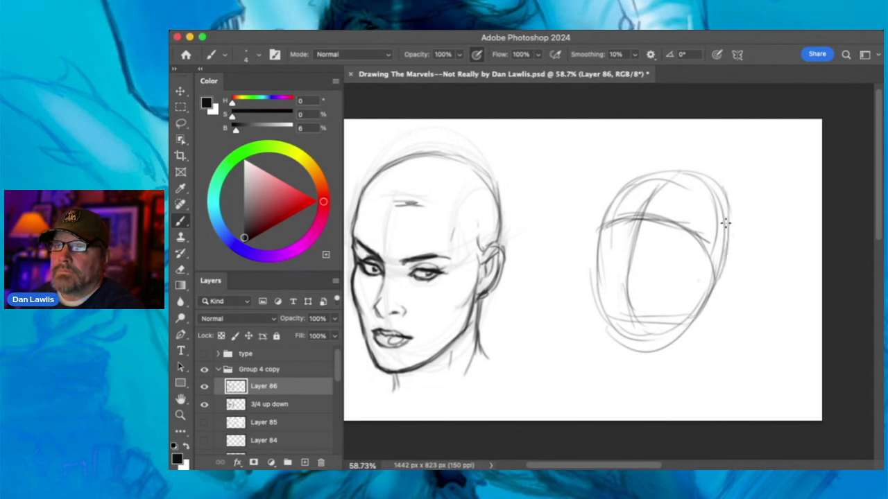
pyautogui.moveTo(654, 188); pyautogui.dragTo(644, 211)
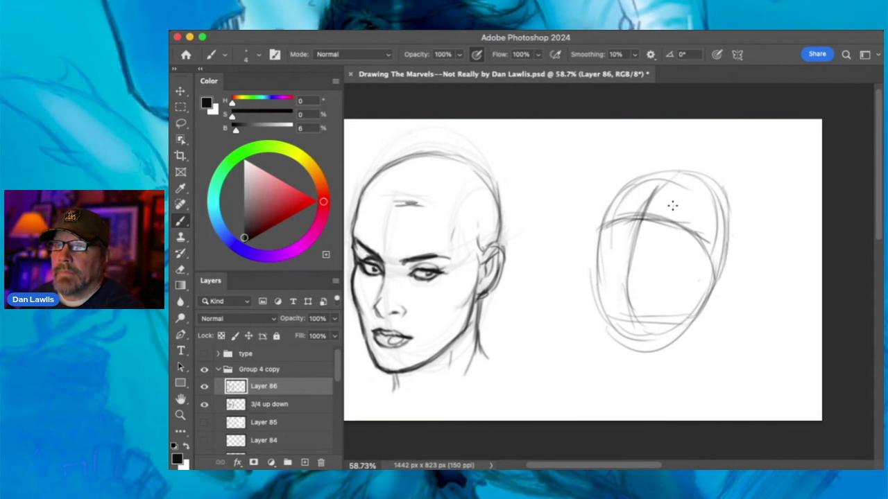
# - Rough in the eyes, angled eyebrows and upturned nose along the second head's curved guidelines
pyautogui.moveTo(679, 236)
pyautogui.mouseDown()
pyautogui.moveTo(674, 216)
pyautogui.moveTo(677, 233)
pyautogui.mouseUp()
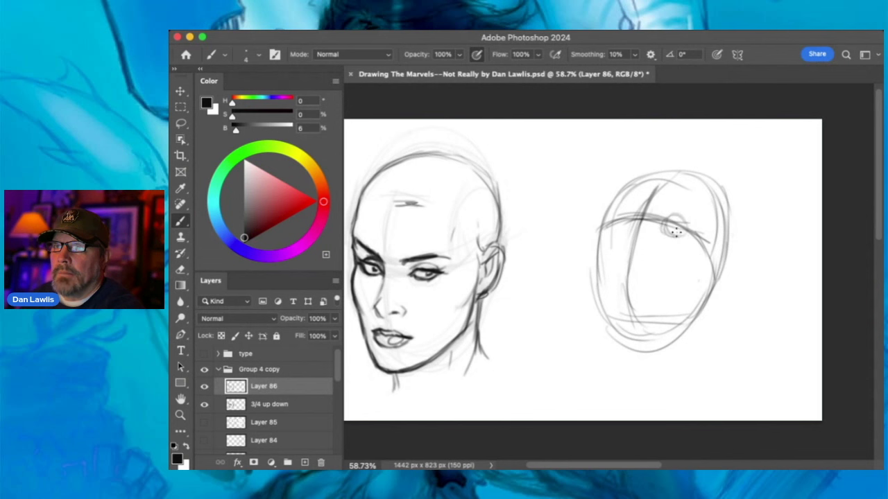
pyautogui.moveTo(625, 215)
pyautogui.mouseDown()
pyautogui.moveTo(633, 235)
pyautogui.moveTo(618, 234)
pyautogui.moveTo(619, 214)
pyautogui.moveTo(676, 218)
pyautogui.moveTo(661, 217)
pyautogui.moveTo(670, 202)
pyautogui.moveTo(683, 203)
pyautogui.moveTo(643, 206)
pyautogui.moveTo(695, 207)
pyautogui.moveTo(617, 199)
pyautogui.moveTo(652, 206)
pyautogui.mouseUp()
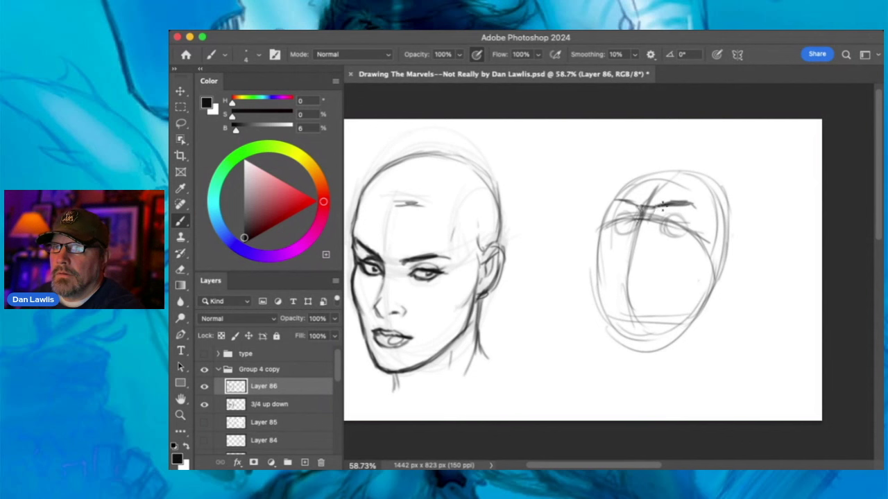
pyautogui.moveTo(648, 219); pyautogui.dragTo(631, 236)
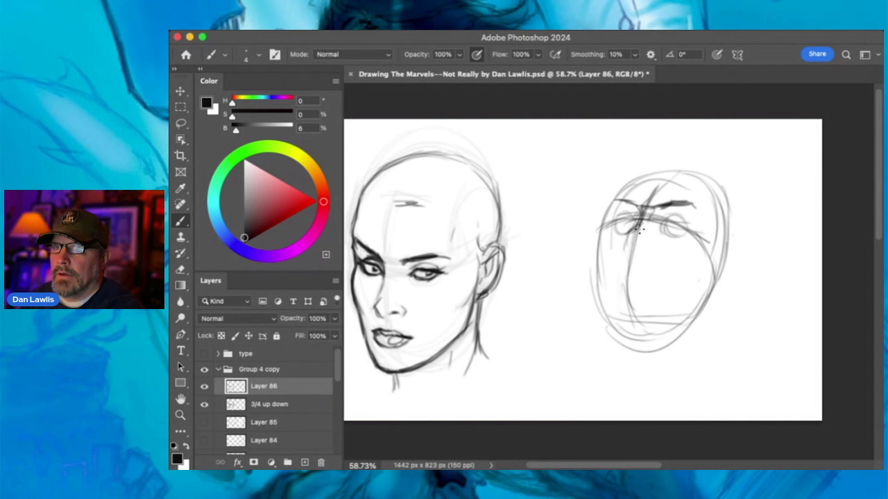
pyautogui.moveTo(647, 223)
pyautogui.mouseDown()
pyautogui.moveTo(625, 249)
pyautogui.moveTo(638, 240)
pyautogui.moveTo(644, 257)
pyautogui.moveTo(627, 243)
pyautogui.moveTo(632, 256)
pyautogui.mouseUp()
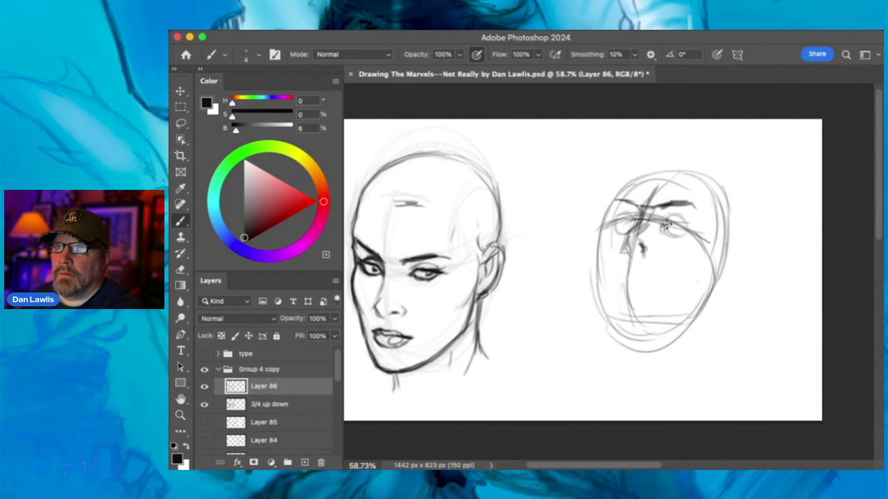
pyautogui.moveTo(667, 221)
pyautogui.mouseDown()
pyautogui.moveTo(689, 225)
pyautogui.moveTo(610, 222)
pyautogui.moveTo(620, 229)
pyautogui.moveTo(628, 218)
pyautogui.moveTo(616, 216)
pyautogui.moveTo(631, 215)
pyautogui.moveTo(625, 219)
pyautogui.mouseUp()
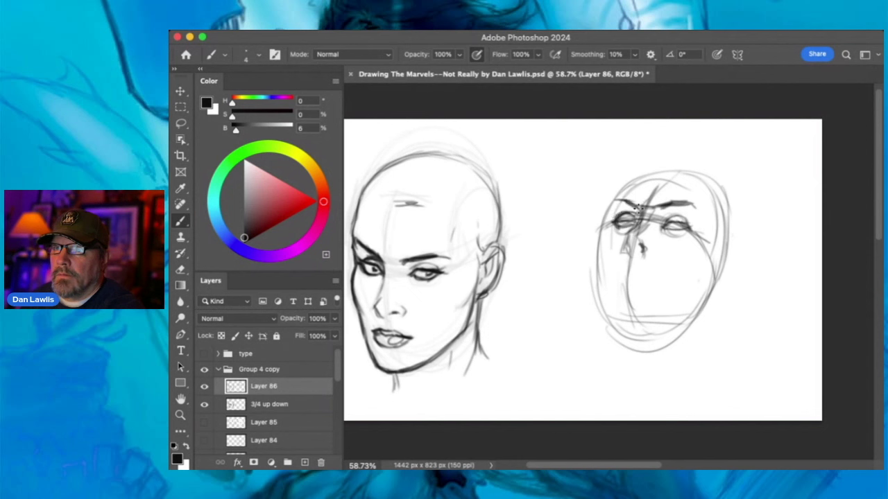
pyautogui.moveTo(610, 216)
pyautogui.mouseDown()
pyautogui.moveTo(615, 208)
pyautogui.moveTo(613, 226)
pyautogui.mouseUp()
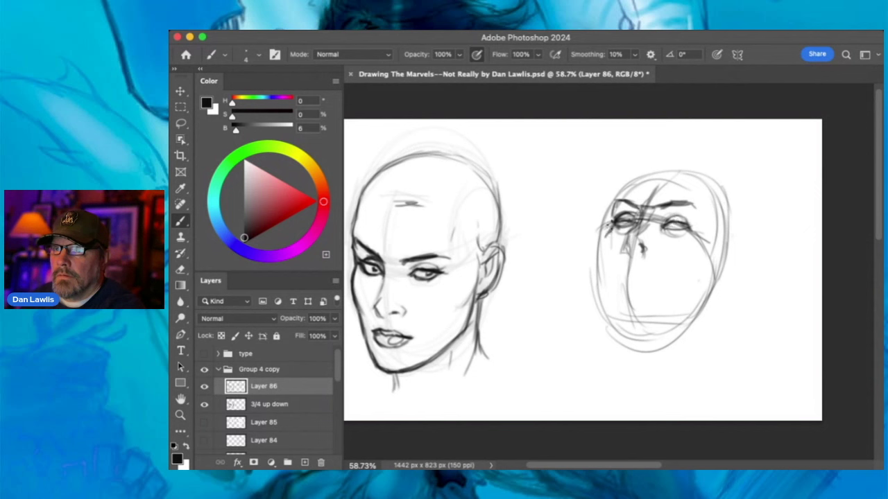
# - Sketch the second head's parted lips and the crease beneath them, and strengthen the side contours of the face
pyautogui.moveTo(603, 231)
pyautogui.mouseDown()
pyautogui.moveTo(598, 267)
pyautogui.moveTo(600, 260)
pyautogui.mouseUp()
pyautogui.moveTo(706, 243); pyautogui.dragTo(712, 274)
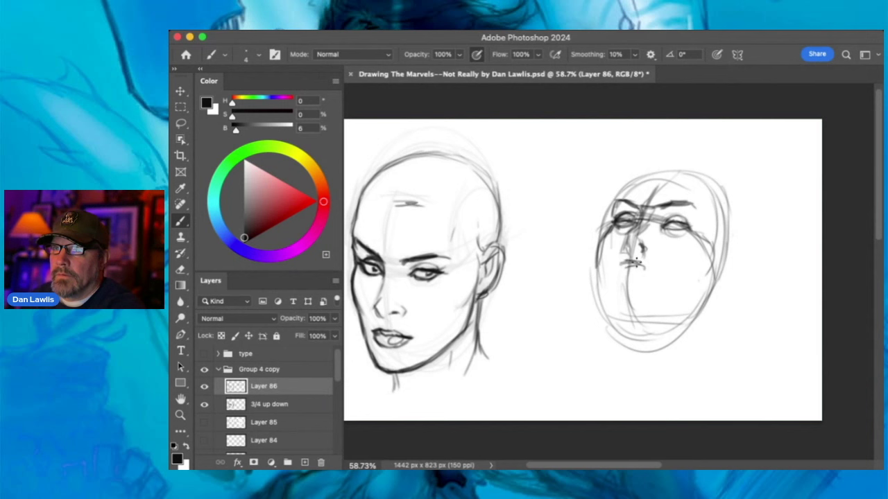
pyautogui.moveTo(627, 242)
pyautogui.mouseDown()
pyautogui.moveTo(641, 262)
pyautogui.moveTo(628, 264)
pyautogui.moveTo(632, 273)
pyautogui.moveTo(623, 264)
pyautogui.moveTo(615, 270)
pyautogui.mouseUp()
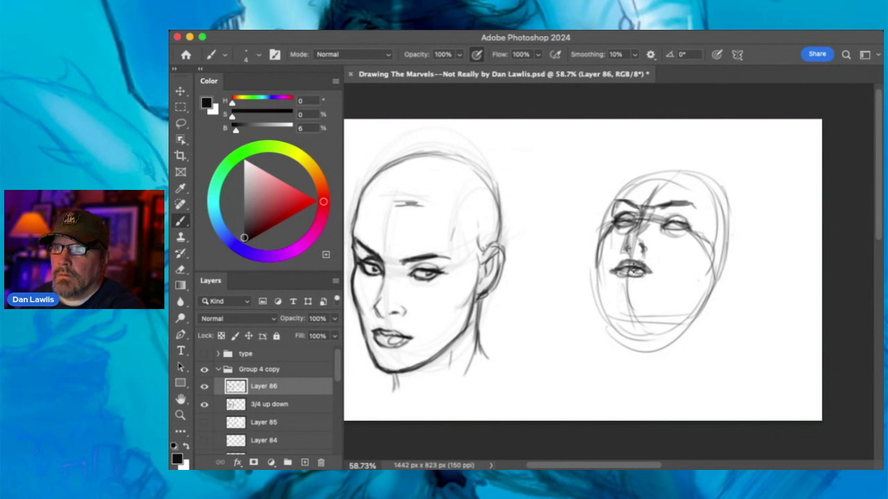
pyautogui.moveTo(627, 276); pyautogui.dragTo(650, 275)
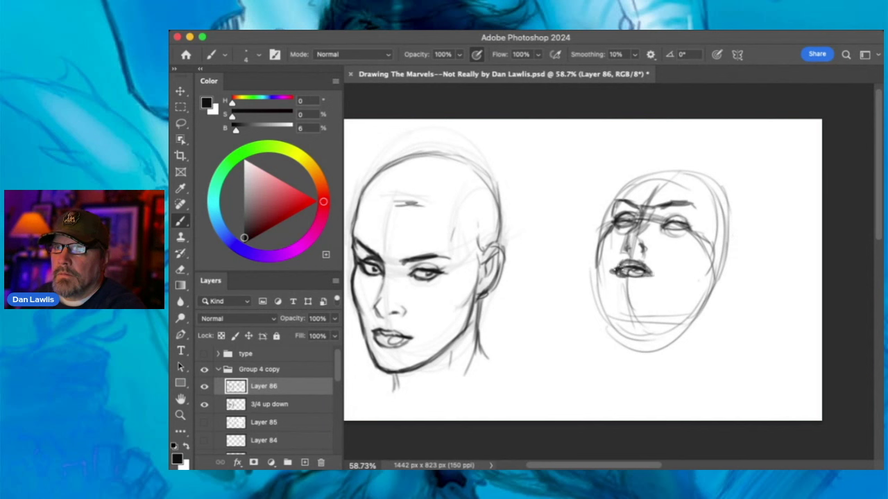
pyautogui.moveTo(601, 254); pyautogui.dragTo(608, 315)
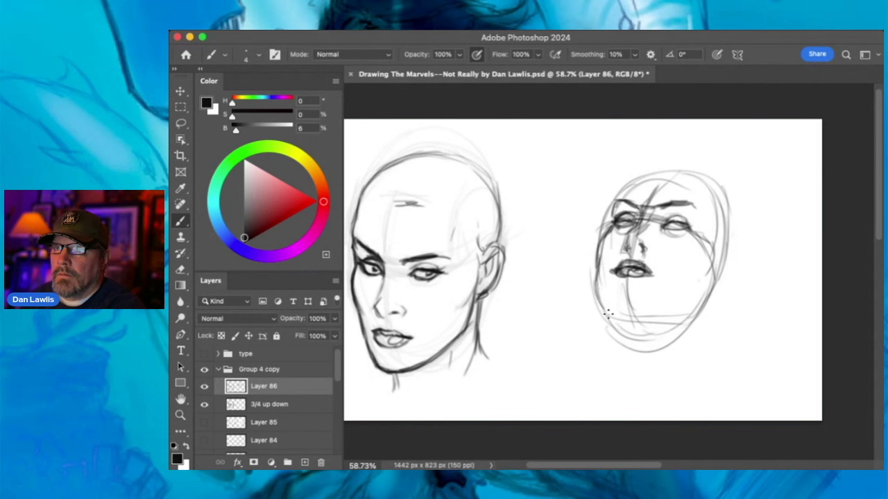
pyautogui.moveTo(618, 280); pyautogui.dragTo(643, 291)
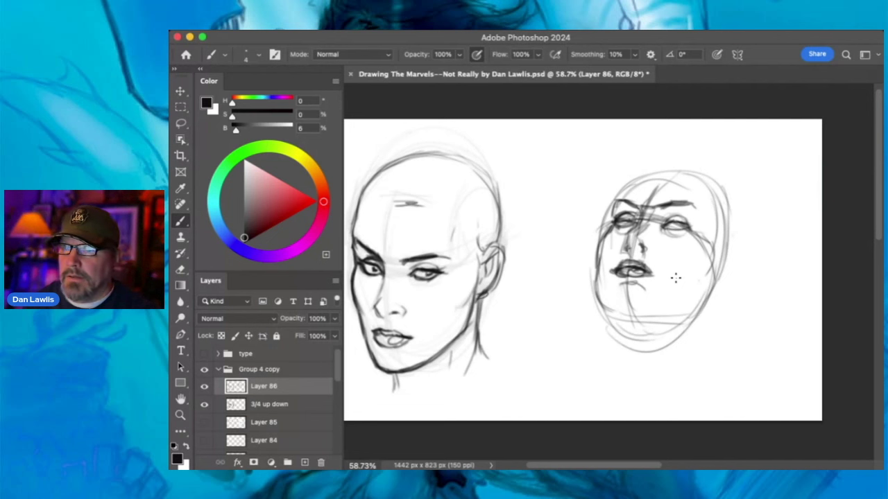
# - Define the underside of the jaw and chin, and add the first neck lines and the temple edge on the second head
pyautogui.moveTo(613, 299)
pyautogui.mouseDown()
pyautogui.moveTo(632, 312)
pyautogui.moveTo(621, 308)
pyautogui.moveTo(677, 310)
pyautogui.moveTo(621, 312)
pyautogui.moveTo(687, 314)
pyautogui.moveTo(674, 317)
pyautogui.moveTo(710, 280)
pyautogui.moveTo(699, 297)
pyautogui.moveTo(708, 273)
pyautogui.moveTo(701, 303)
pyautogui.moveTo(710, 283)
pyautogui.moveTo(668, 310)
pyautogui.moveTo(643, 305)
pyautogui.mouseUp()
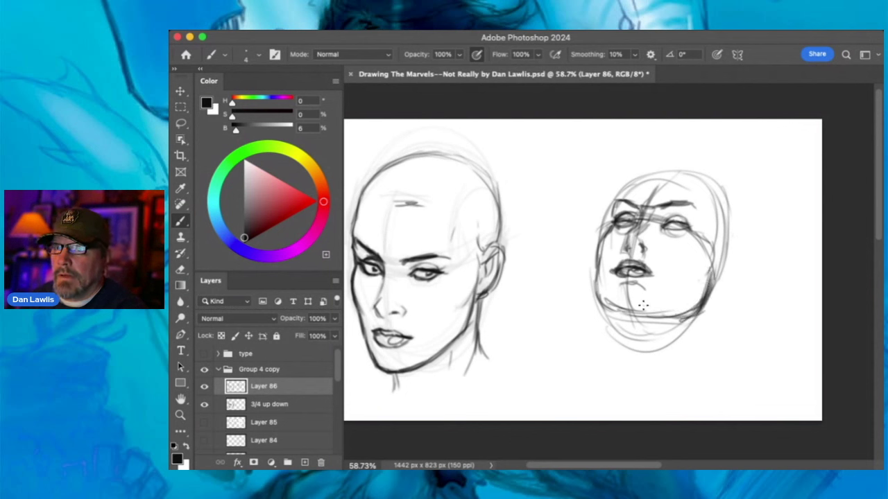
pyautogui.moveTo(596, 275)
pyautogui.mouseDown()
pyautogui.moveTo(595, 301)
pyautogui.moveTo(609, 316)
pyautogui.moveTo(625, 309)
pyautogui.moveTo(618, 320)
pyautogui.moveTo(611, 312)
pyautogui.moveTo(622, 362)
pyautogui.mouseUp()
pyautogui.moveTo(624, 319); pyautogui.dragTo(632, 371)
pyautogui.moveTo(681, 339); pyautogui.dragTo(675, 378)
pyautogui.moveTo(685, 216)
pyautogui.mouseDown()
pyautogui.moveTo(628, 222)
pyautogui.moveTo(645, 232)
pyautogui.mouseUp()
pyautogui.moveTo(641, 195)
pyautogui.mouseDown()
pyautogui.moveTo(617, 208)
pyautogui.moveTo(663, 172)
pyautogui.moveTo(684, 177)
pyautogui.moveTo(708, 204)
pyautogui.moveTo(697, 215)
pyautogui.moveTo(707, 207)
pyautogui.moveTo(706, 226)
pyautogui.mouseUp()
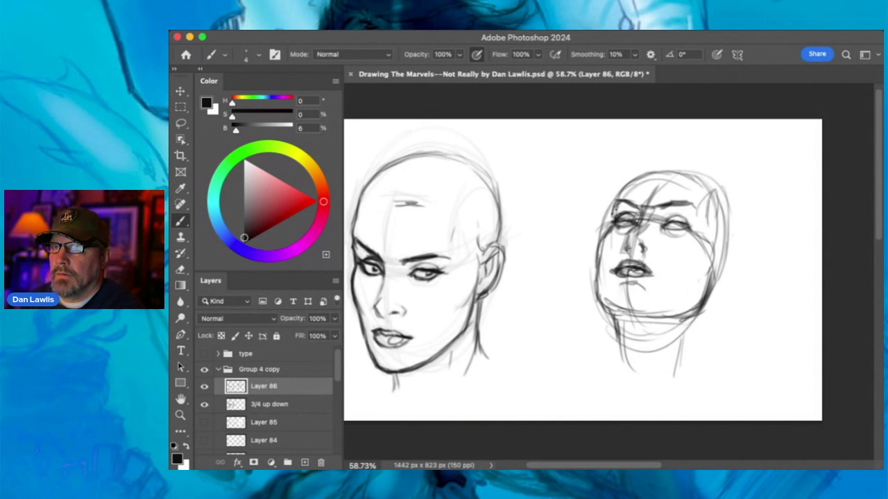
# - Sketch the low-set near ear with the side of the skull, and extend the near side of the neck
pyautogui.moveTo(610, 220)
pyautogui.mouseDown()
pyautogui.moveTo(652, 174)
pyautogui.moveTo(724, 215)
pyautogui.moveTo(728, 248)
pyautogui.mouseUp()
pyautogui.moveTo(728, 198)
pyautogui.mouseDown()
pyautogui.moveTo(720, 261)
pyautogui.moveTo(714, 253)
pyautogui.mouseUp()
pyautogui.moveTo(713, 221); pyautogui.dragTo(722, 258)
pyautogui.moveTo(699, 213)
pyautogui.mouseDown()
pyautogui.moveTo(720, 260)
pyautogui.moveTo(722, 249)
pyautogui.moveTo(731, 255)
pyautogui.moveTo(710, 288)
pyautogui.moveTo(721, 288)
pyautogui.moveTo(734, 262)
pyautogui.moveTo(716, 286)
pyautogui.moveTo(718, 260)
pyautogui.moveTo(716, 286)
pyautogui.moveTo(734, 261)
pyautogui.mouseUp()
pyautogui.moveTo(702, 302)
pyautogui.mouseDown()
pyautogui.moveTo(683, 371)
pyautogui.moveTo(698, 333)
pyautogui.moveTo(693, 376)
pyautogui.mouseUp()
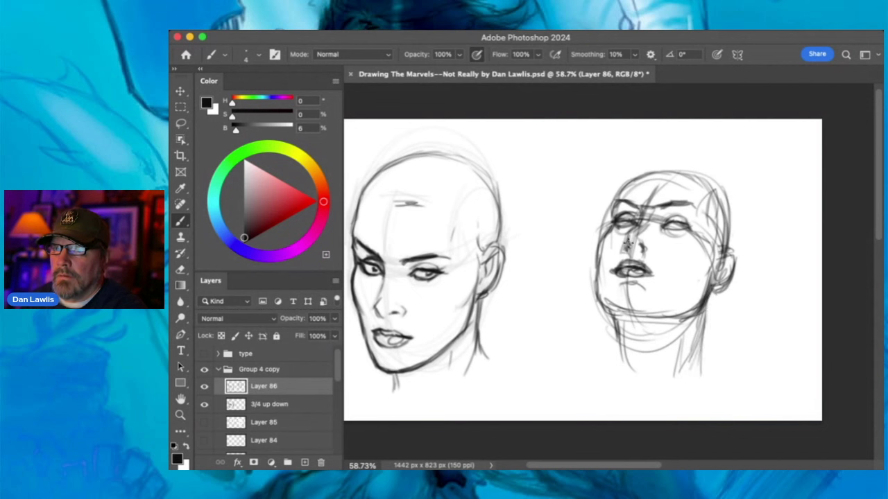
# - Darken the near nostril and add the neck muscle and shoulder lines below the upturned head
pyautogui.moveTo(641, 240); pyautogui.dragTo(644, 250)
pyautogui.moveTo(676, 337); pyautogui.dragTo(675, 371)
pyautogui.moveTo(702, 322); pyautogui.dragTo(708, 305)
pyautogui.moveTo(629, 349)
pyautogui.mouseDown()
pyautogui.moveTo(641, 387)
pyautogui.moveTo(627, 372)
pyautogui.moveTo(606, 378)
pyautogui.mouseUp()
pyautogui.moveTo(706, 339); pyautogui.dragTo(726, 359)
pyautogui.moveTo(620, 348)
pyautogui.mouseDown()
pyautogui.moveTo(603, 362)
pyautogui.moveTo(623, 359)
pyautogui.moveTo(623, 385)
pyautogui.moveTo(617, 374)
pyautogui.mouseUp()
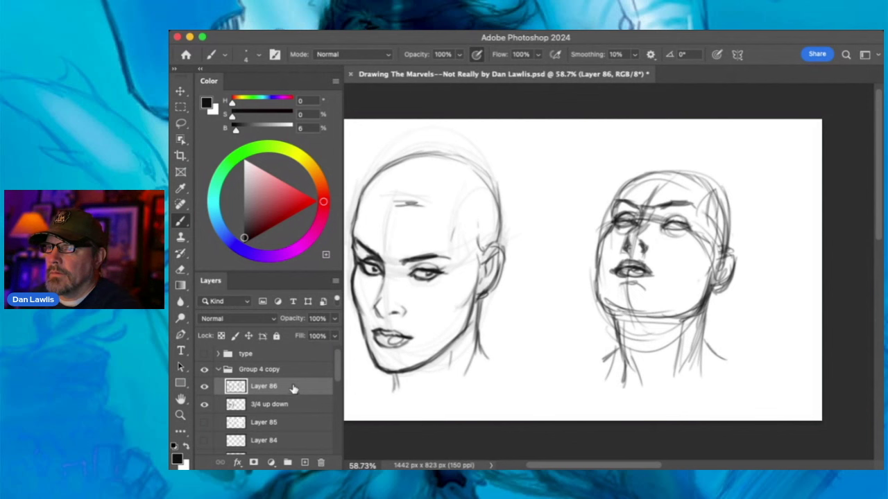
# - Cut the lassoed upturned head from its layer, paste it onto a new layer and place it back in the empty space beside the first head
pyautogui.click(204, 387)
pyautogui.click(204, 387)
pyautogui.click(180, 122)
pyautogui.moveTo(604, 173)
pyautogui.mouseDown()
pyautogui.moveTo(664, 430)
pyautogui.moveTo(811, 324)
pyautogui.moveTo(756, 145)
pyautogui.moveTo(595, 129)
pyautogui.mouseUp()
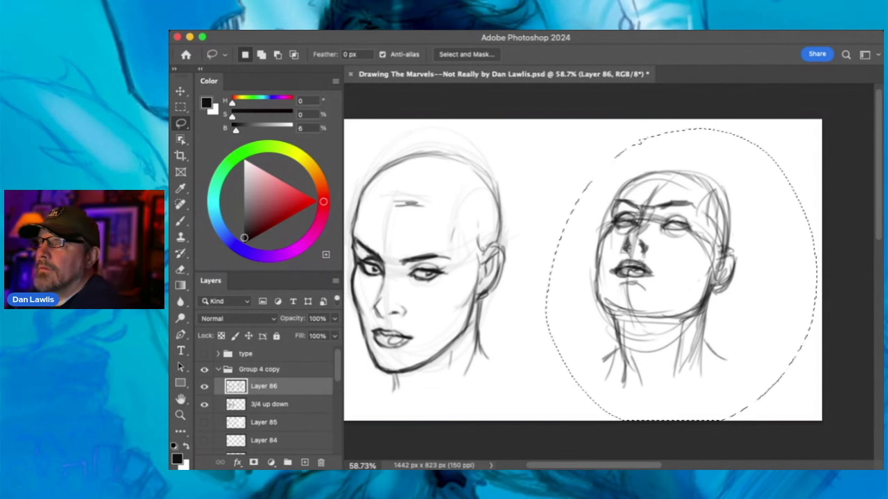
pyautogui.press('super+x')
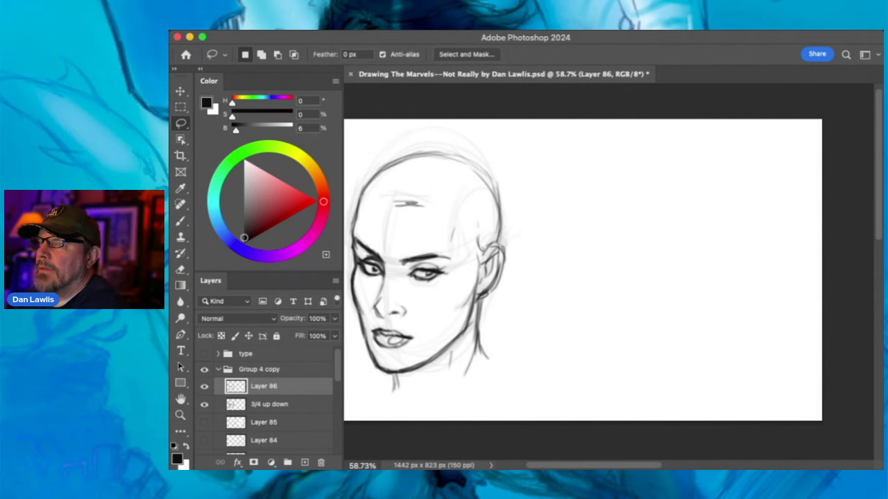
pyautogui.press('super+v')
pyautogui.click(181, 91)
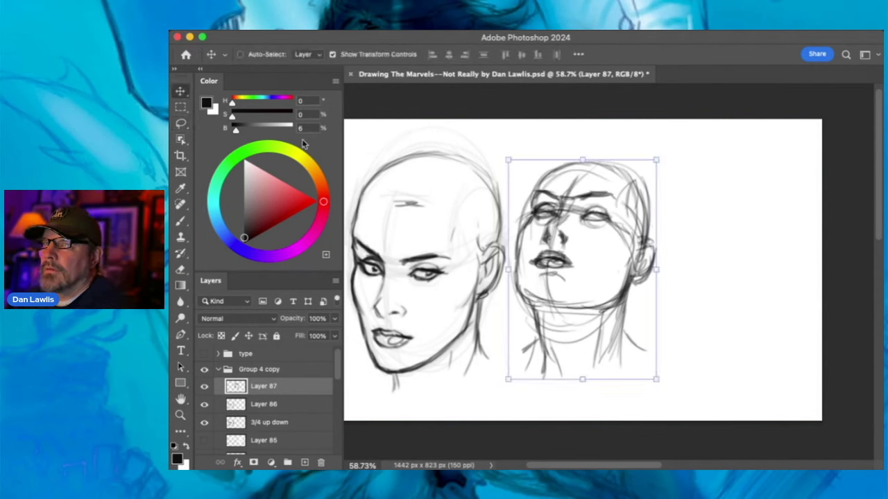
pyautogui.moveTo(605, 219); pyautogui.dragTo(697, 217)
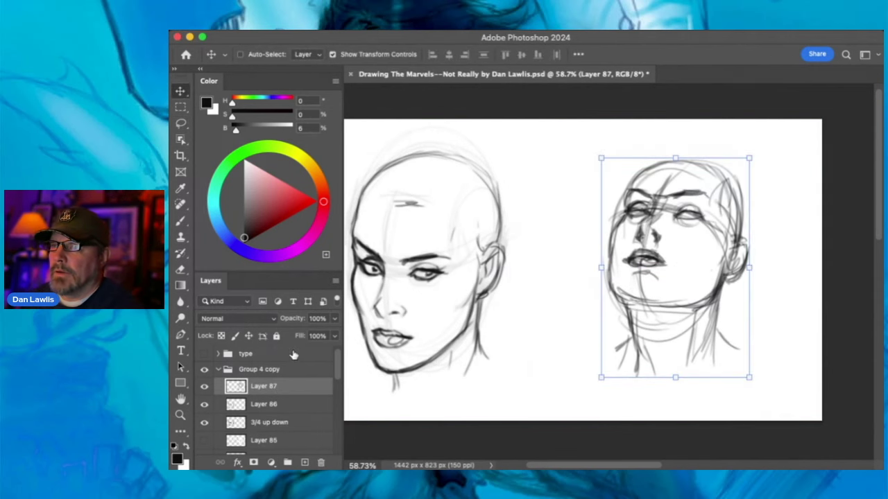
# - Fade the pasted head sketch to 12% opacity and add a new layer above it
pyautogui.press('5')
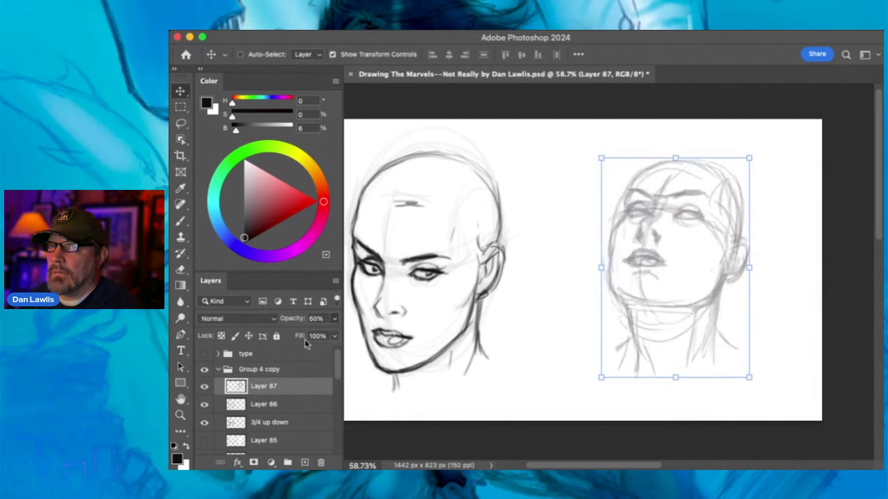
pyautogui.press('2')
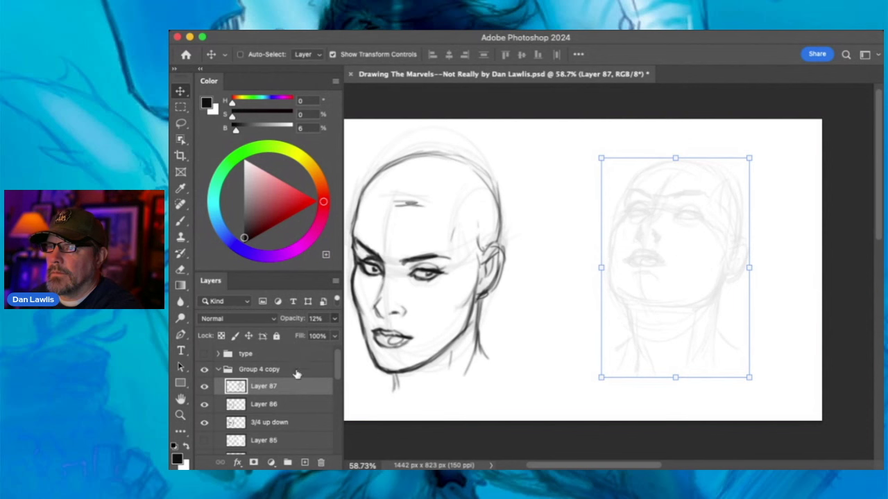
pyautogui.click(304, 462)
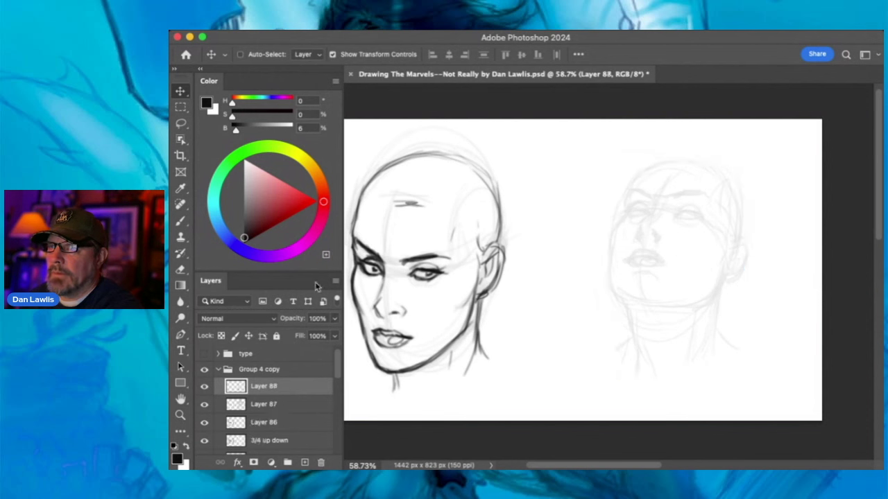
# - Brush in the far edge of the nose bridge and the near eye with dark upper lashes over the faded sketch
pyautogui.click(180, 221)
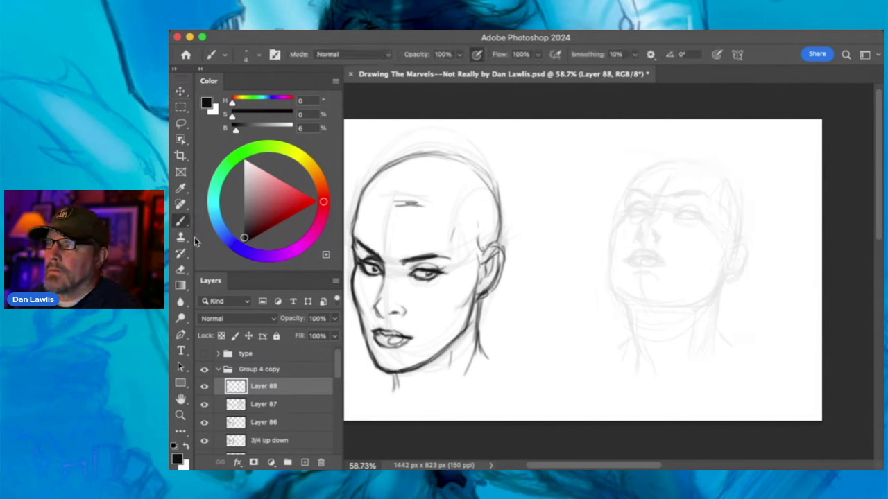
pyautogui.click(180, 415)
pyautogui.moveTo(684, 204); pyautogui.dragTo(680, 180)
pyautogui.press('b')
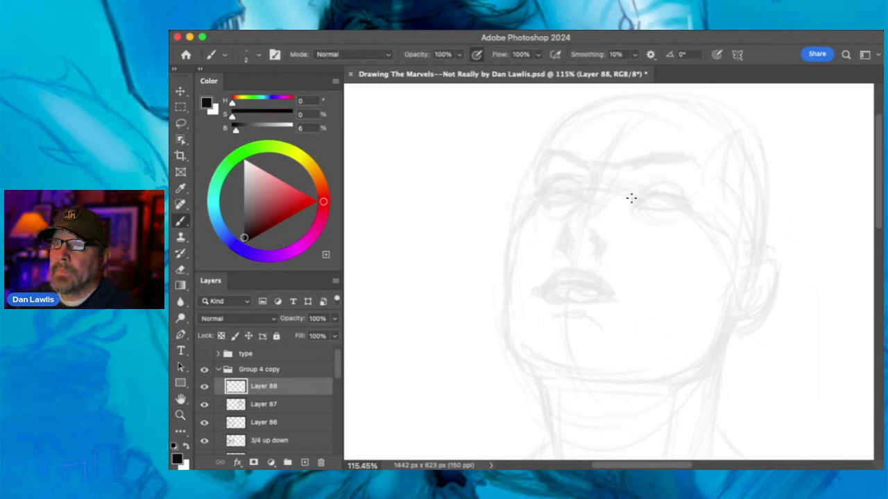
pyautogui.moveTo(592, 175); pyautogui.dragTo(589, 199)
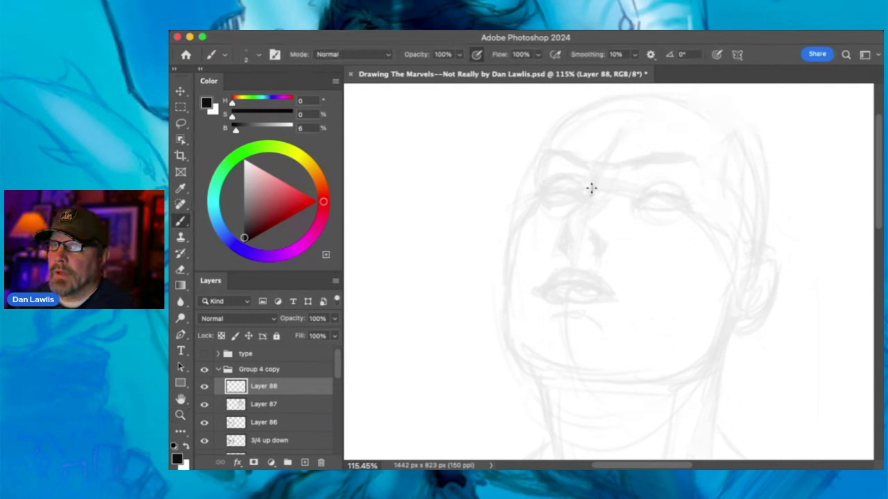
pyautogui.moveTo(634, 203)
pyautogui.mouseDown()
pyautogui.moveTo(652, 196)
pyautogui.moveTo(696, 210)
pyautogui.mouseUp()
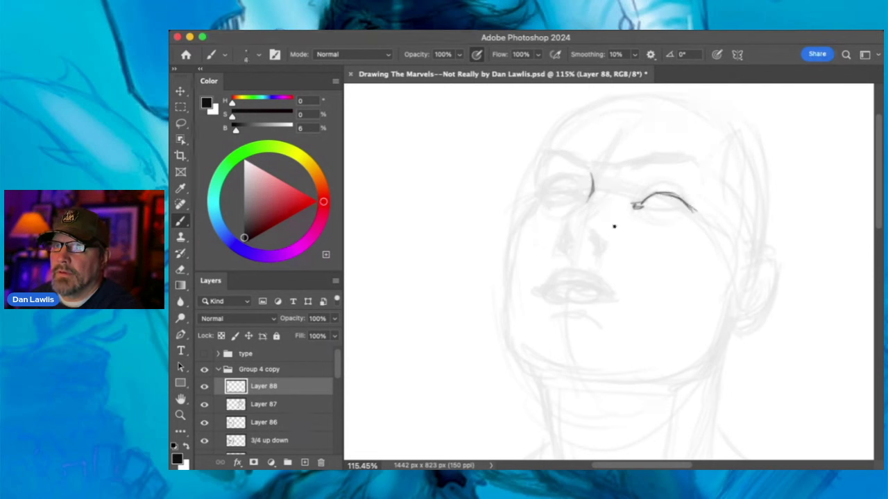
pyautogui.moveTo(635, 205)
pyautogui.mouseDown()
pyautogui.moveTo(676, 194)
pyautogui.moveTo(699, 207)
pyautogui.moveTo(645, 195)
pyautogui.moveTo(672, 187)
pyautogui.moveTo(695, 208)
pyautogui.moveTo(678, 195)
pyautogui.moveTo(699, 205)
pyautogui.mouseUp()
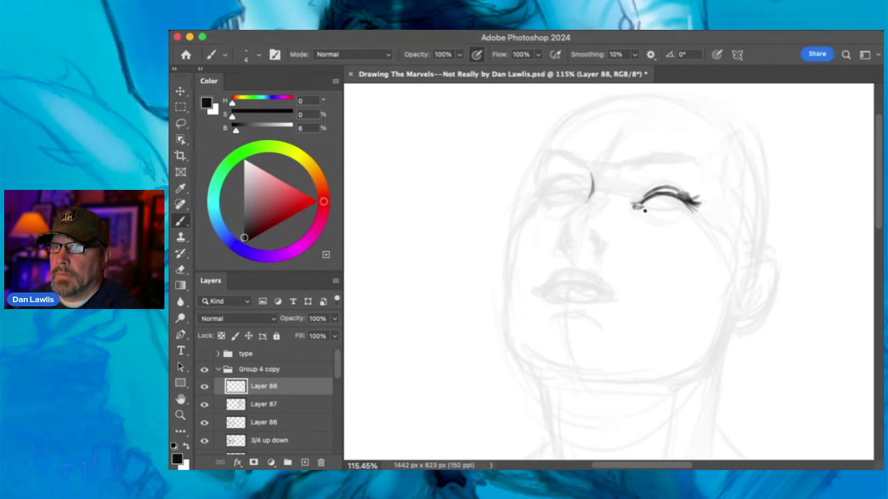
pyautogui.moveTo(644, 210); pyautogui.dragTo(706, 207)
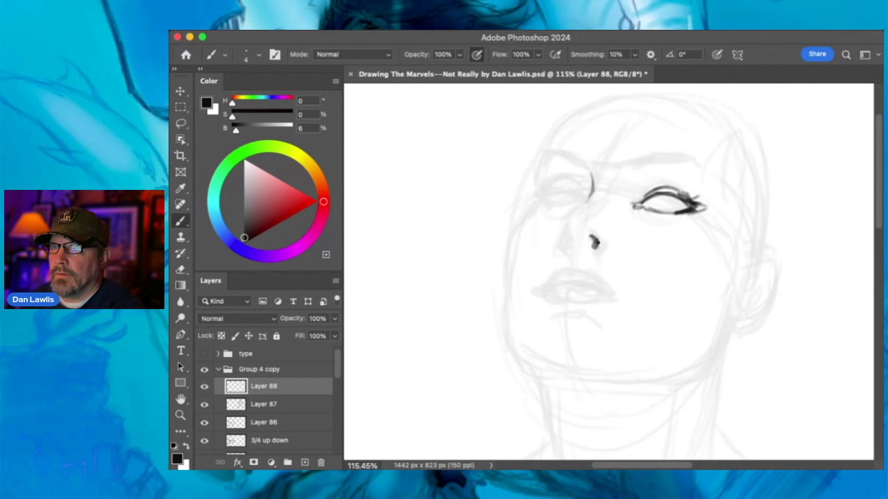
# - Draw both nostrils, the near nose wing and the far contour of the nose tip over the faded sketch
pyautogui.moveTo(603, 231)
pyautogui.mouseDown()
pyautogui.moveTo(610, 241)
pyautogui.moveTo(600, 249)
pyautogui.mouseUp()
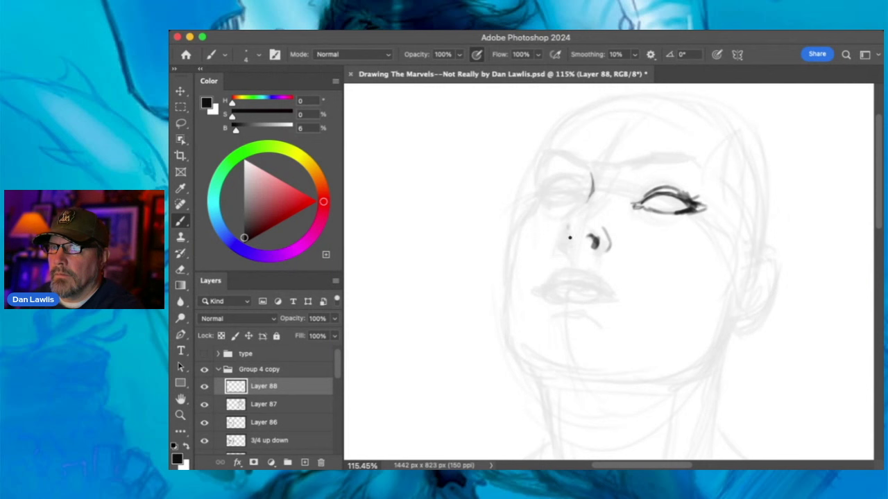
pyautogui.moveTo(565, 225)
pyautogui.mouseDown()
pyautogui.moveTo(560, 240)
pyautogui.moveTo(567, 248)
pyautogui.mouseUp()
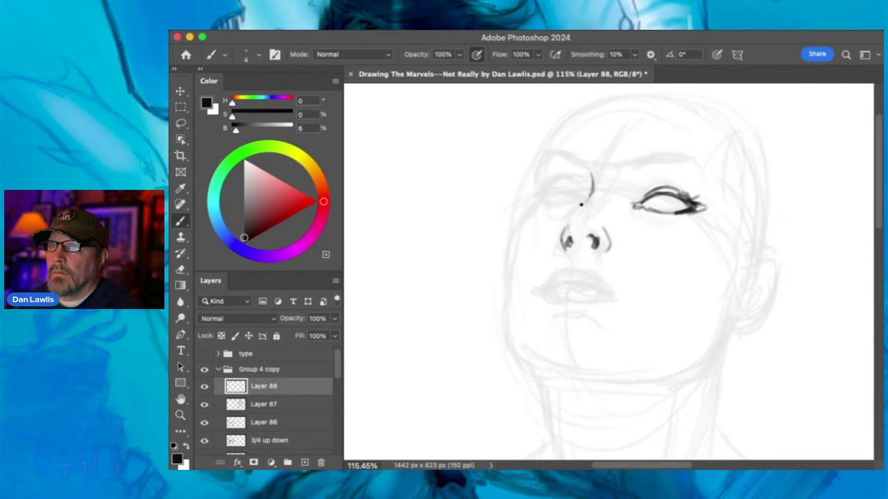
pyautogui.moveTo(565, 229); pyautogui.dragTo(580, 207)
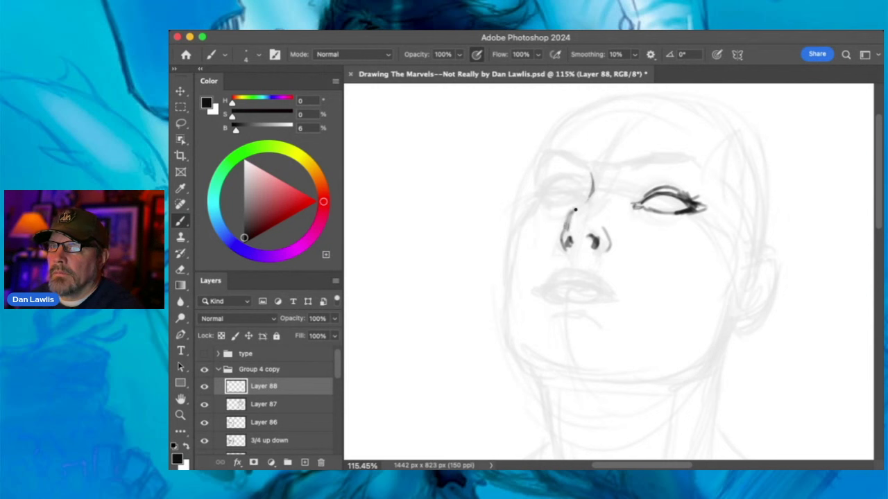
pyautogui.moveTo(569, 214); pyautogui.dragTo(570, 235)
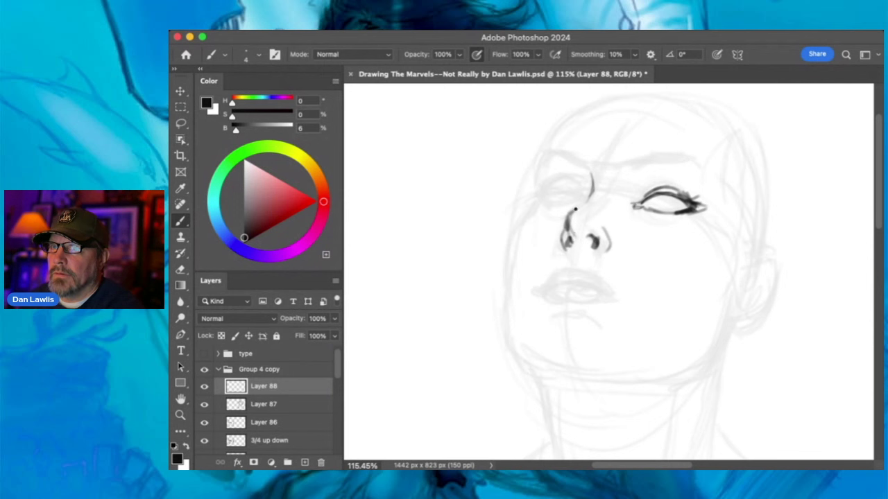
# - Draw both dark arched eyebrows and outline the far eye with its upper and lower lids
pyautogui.moveTo(642, 163)
pyautogui.mouseDown()
pyautogui.moveTo(690, 163)
pyautogui.moveTo(636, 171)
pyautogui.moveTo(638, 164)
pyautogui.moveTo(679, 162)
pyautogui.moveTo(648, 163)
pyautogui.moveTo(706, 169)
pyautogui.mouseUp()
pyautogui.moveTo(564, 153)
pyautogui.mouseDown()
pyautogui.moveTo(587, 167)
pyautogui.moveTo(553, 149)
pyautogui.moveTo(540, 174)
pyautogui.mouseUp()
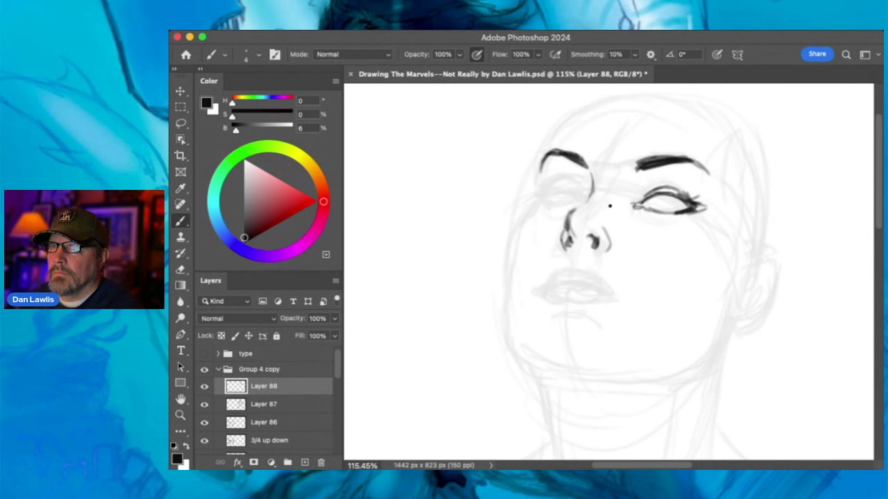
pyautogui.moveTo(579, 193); pyautogui.dragTo(544, 195)
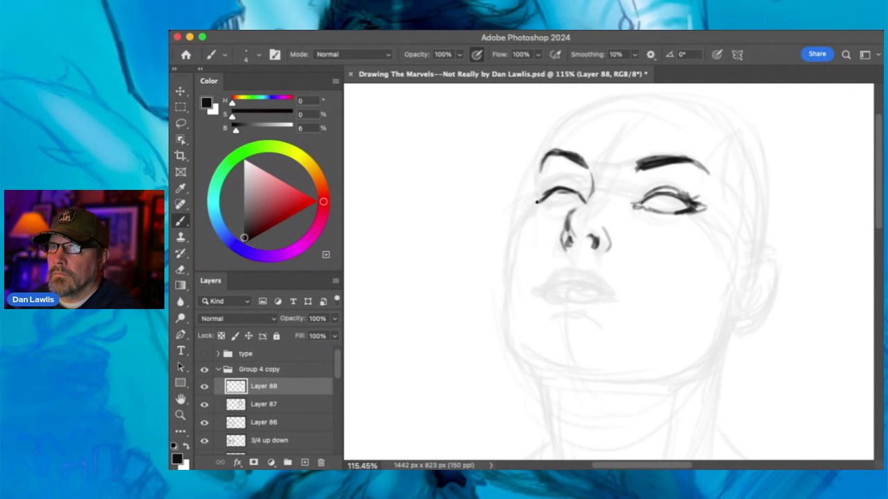
pyautogui.moveTo(546, 205)
pyautogui.mouseDown()
pyautogui.moveTo(581, 205)
pyautogui.moveTo(542, 198)
pyautogui.moveTo(559, 183)
pyautogui.moveTo(590, 189)
pyautogui.moveTo(570, 177)
pyautogui.moveTo(591, 191)
pyautogui.moveTo(687, 195)
pyautogui.mouseUp()
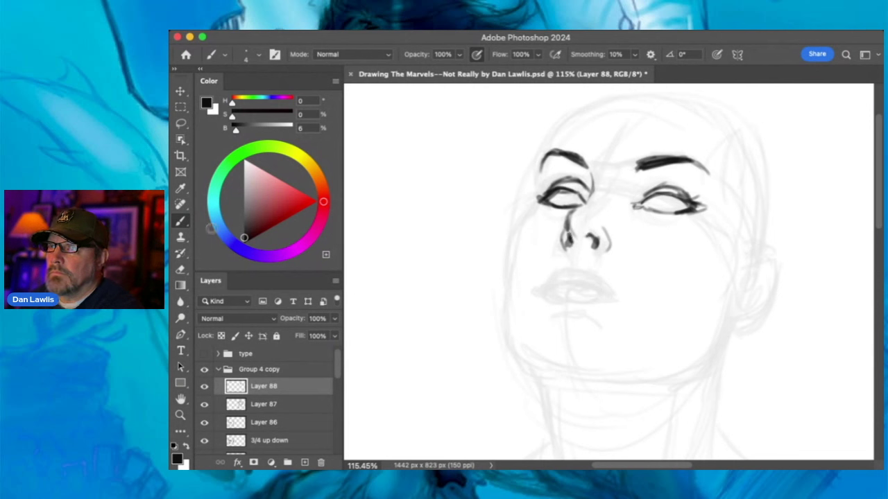
# - Draw the upper lip contour, the mouth's parting line and the lower lip over the faded sketch
pyautogui.click(181, 269)
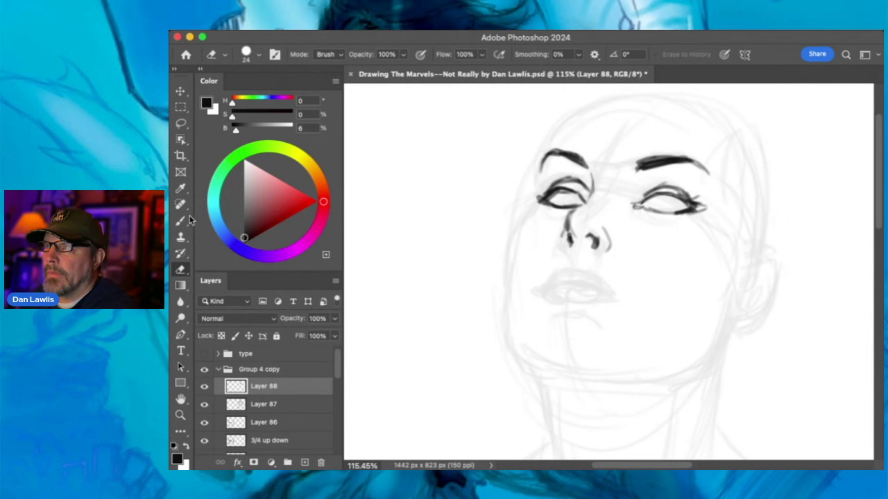
pyautogui.press('b')
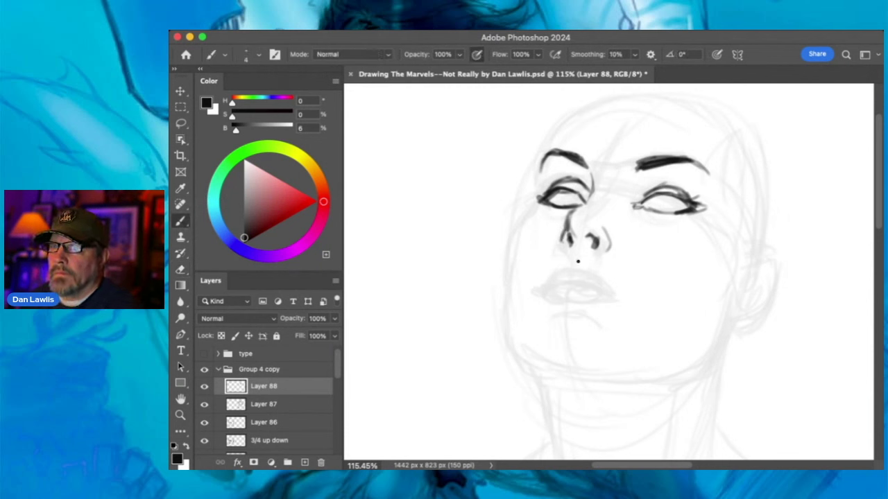
pyautogui.moveTo(576, 268)
pyautogui.mouseDown()
pyautogui.moveTo(586, 266)
pyautogui.moveTo(607, 288)
pyautogui.mouseUp()
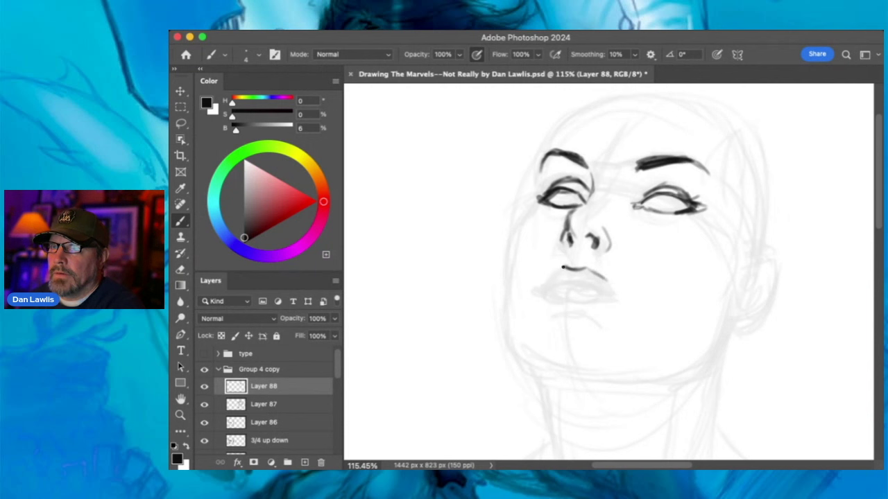
pyautogui.moveTo(554, 270); pyautogui.dragTo(535, 292)
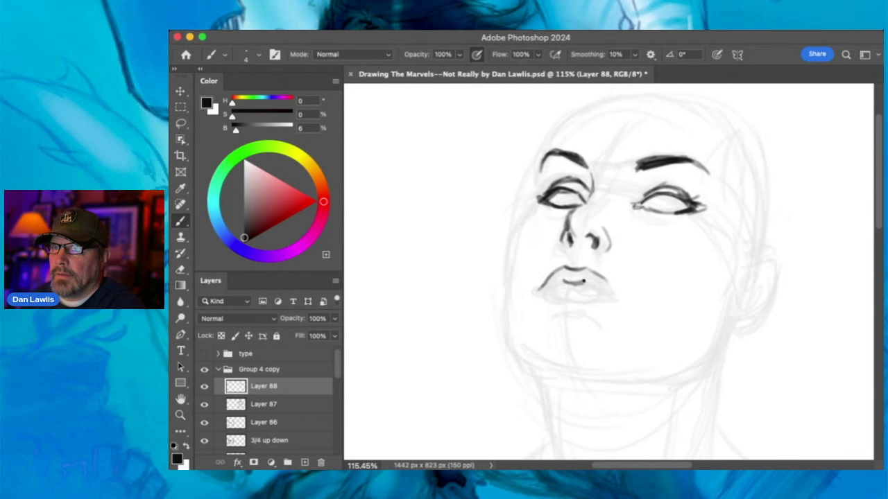
pyautogui.moveTo(613, 293); pyautogui.dragTo(619, 294)
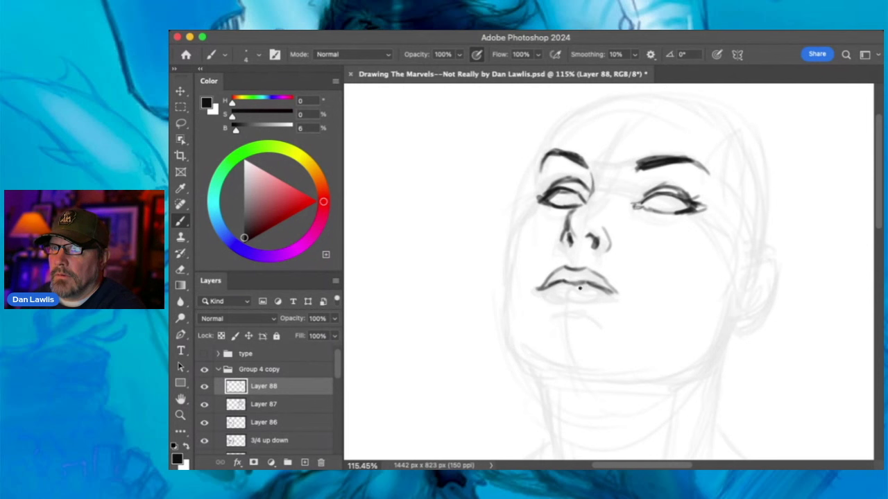
pyautogui.moveTo(550, 297)
pyautogui.mouseDown()
pyautogui.moveTo(584, 299)
pyautogui.moveTo(552, 296)
pyautogui.moveTo(602, 299)
pyautogui.moveTo(557, 302)
pyautogui.moveTo(547, 289)
pyautogui.moveTo(573, 292)
pyautogui.mouseUp()
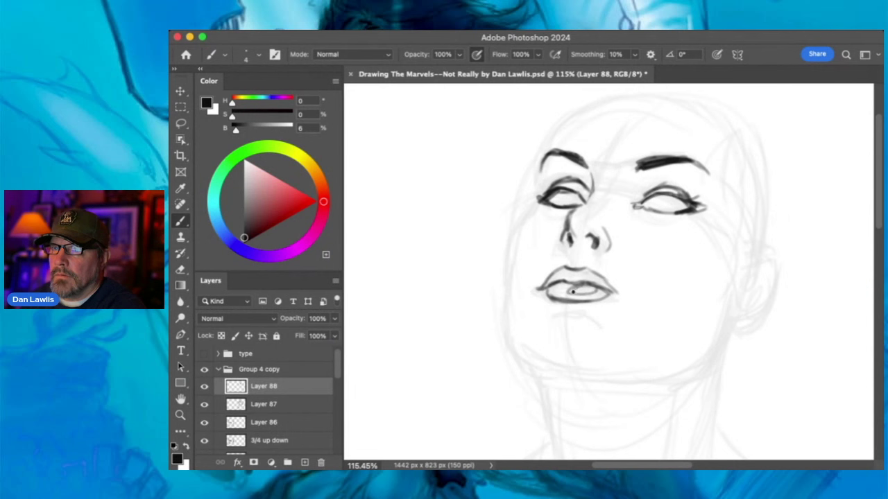
# - Outline the far cheek and jaw side, darken the near mouth corner and mark the shadow beneath the lower lip
pyautogui.moveTo(537, 197)
pyautogui.mouseDown()
pyautogui.moveTo(515, 229)
pyautogui.moveTo(508, 283)
pyautogui.mouseUp()
pyautogui.moveTo(512, 237); pyautogui.dragTo(511, 331)
pyautogui.moveTo(511, 294)
pyautogui.mouseDown()
pyautogui.moveTo(514, 352)
pyautogui.moveTo(508, 336)
pyautogui.moveTo(525, 359)
pyautogui.mouseUp()
pyautogui.moveTo(513, 295)
pyautogui.mouseDown()
pyautogui.moveTo(523, 359)
pyautogui.moveTo(513, 341)
pyautogui.moveTo(514, 349)
pyautogui.moveTo(545, 374)
pyautogui.mouseUp()
pyautogui.moveTo(570, 313)
pyautogui.mouseDown()
pyautogui.moveTo(589, 313)
pyautogui.moveTo(613, 295)
pyautogui.mouseUp()
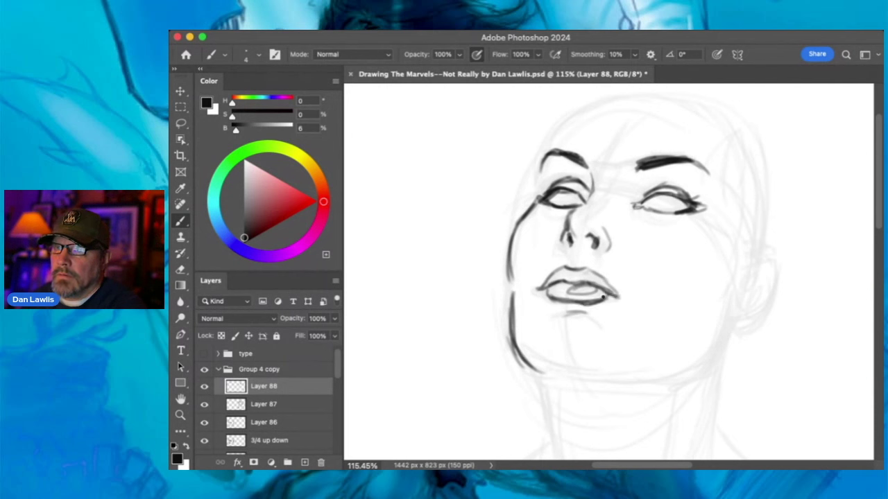
pyautogui.moveTo(590, 303); pyautogui.dragTo(620, 299)
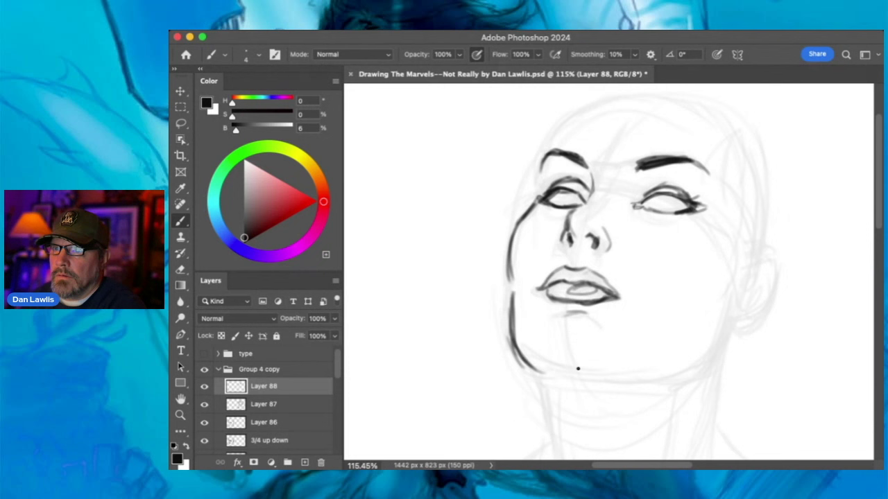
# - Draw the underside of the jaw up to the near ear and both sides of the neck with flaring lines at its base
pyautogui.moveTo(554, 365)
pyautogui.mouseDown()
pyautogui.moveTo(610, 378)
pyautogui.moveTo(713, 357)
pyautogui.moveTo(684, 370)
pyautogui.moveTo(717, 346)
pyautogui.moveTo(683, 379)
pyautogui.moveTo(724, 316)
pyautogui.moveTo(711, 354)
pyautogui.moveTo(722, 328)
pyautogui.moveTo(705, 357)
pyautogui.moveTo(669, 375)
pyautogui.mouseUp()
pyautogui.moveTo(546, 380); pyautogui.dragTo(553, 441)
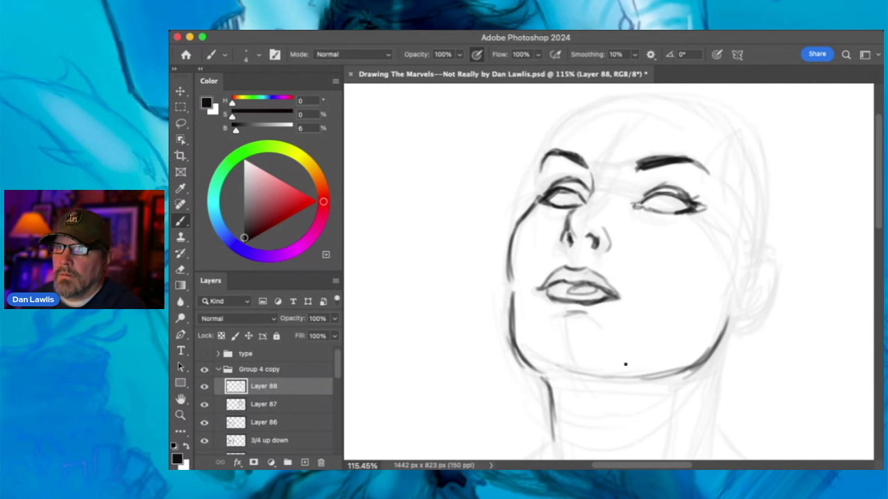
pyautogui.scroll(-5, 645, 396)
pyautogui.moveTo(553, 314); pyautogui.dragTo(569, 378)
pyautogui.moveTo(558, 335)
pyautogui.mouseDown()
pyautogui.moveTo(554, 377)
pyautogui.moveTo(547, 343)
pyautogui.moveTo(542, 406)
pyautogui.mouseUp()
pyautogui.moveTo(726, 233); pyautogui.dragTo(695, 338)
pyautogui.moveTo(711, 279)
pyautogui.mouseDown()
pyautogui.moveTo(717, 338)
pyautogui.moveTo(735, 358)
pyautogui.mouseUp()
pyautogui.moveTo(549, 340); pyautogui.dragTo(530, 361)
pyautogui.moveTo(547, 324); pyautogui.dragTo(551, 361)
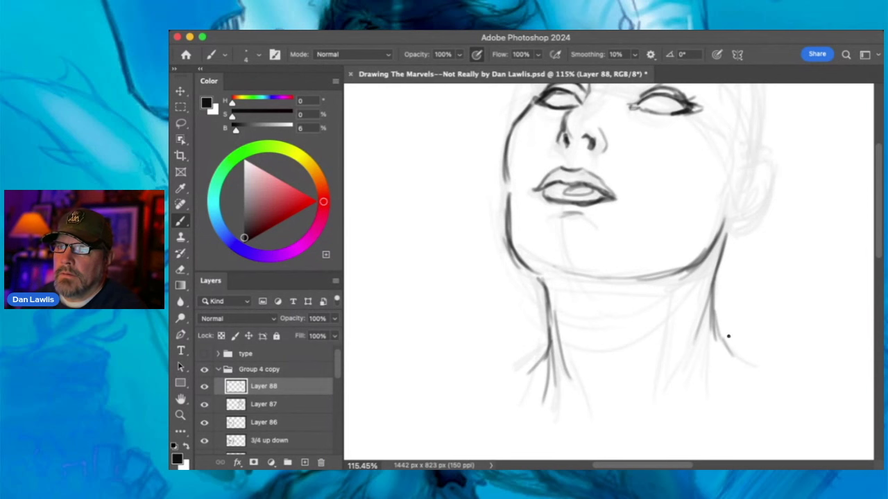
pyautogui.moveTo(719, 331)
pyautogui.mouseDown()
pyautogui.moveTo(710, 278)
pyautogui.moveTo(711, 437)
pyautogui.mouseUp()
# - Draw the near ear with its inner folds and outline the skull from the far brow over the crown down to the ear
pyautogui.moveTo(741, 276)
pyautogui.mouseDown()
pyautogui.moveTo(768, 268)
pyautogui.moveTo(727, 341)
pyautogui.moveTo(757, 332)
pyautogui.moveTo(747, 328)
pyautogui.moveTo(770, 290)
pyautogui.moveTo(775, 297)
pyautogui.moveTo(773, 265)
pyautogui.moveTo(776, 303)
pyautogui.moveTo(764, 235)
pyautogui.mouseUp()
pyautogui.moveTo(755, 265)
pyautogui.mouseDown()
pyautogui.moveTo(767, 264)
pyautogui.moveTo(776, 287)
pyautogui.moveTo(746, 326)
pyautogui.mouseUp()
pyautogui.moveTo(747, 241); pyautogui.dragTo(744, 201)
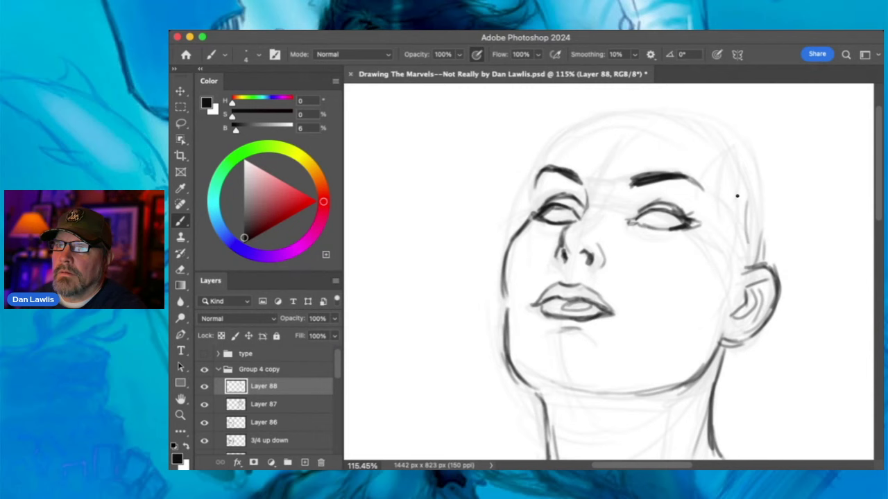
pyautogui.scroll(3, 710, 252)
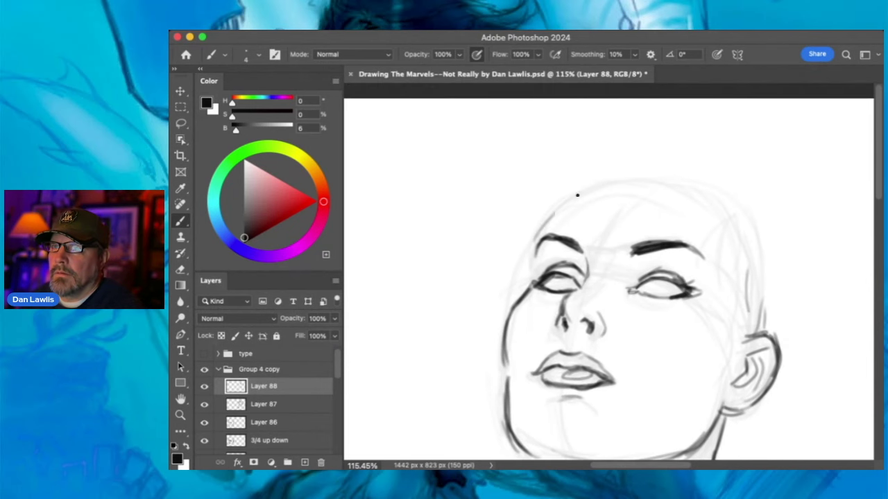
pyautogui.moveTo(551, 219)
pyautogui.mouseDown()
pyautogui.moveTo(532, 248)
pyautogui.moveTo(570, 200)
pyautogui.mouseUp()
pyautogui.moveTo(538, 236)
pyautogui.mouseDown()
pyautogui.moveTo(584, 191)
pyautogui.moveTo(619, 180)
pyautogui.moveTo(571, 197)
pyautogui.moveTo(673, 180)
pyautogui.moveTo(644, 176)
pyautogui.moveTo(732, 202)
pyautogui.moveTo(726, 200)
pyautogui.moveTo(757, 234)
pyautogui.moveTo(763, 310)
pyautogui.mouseUp()
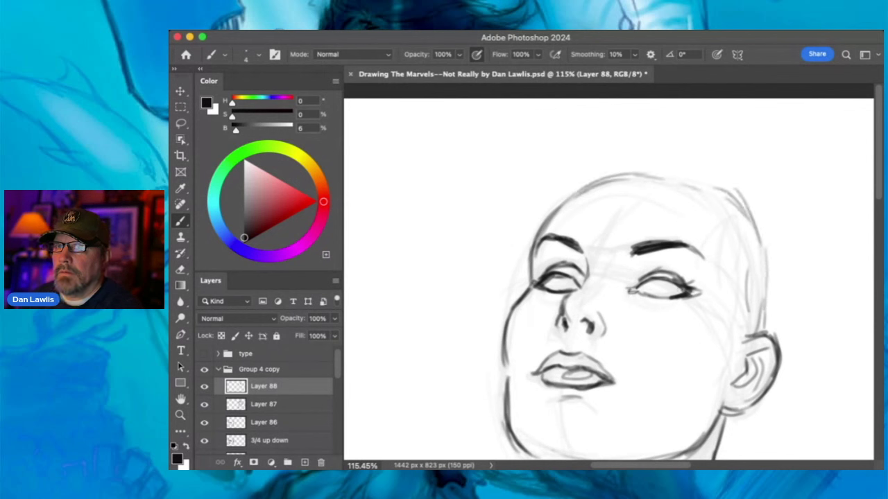
# - Draw dark irises in both eyes, looking toward the near side, and thicken both eyebrows
pyautogui.moveTo(664, 290); pyautogui.dragTo(675, 289)
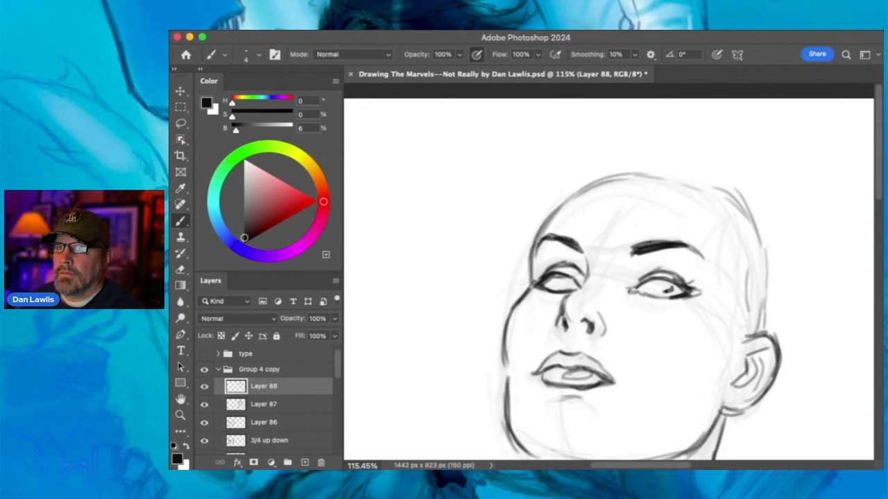
pyautogui.moveTo(668, 289); pyautogui.dragTo(676, 286)
pyautogui.moveTo(565, 280); pyautogui.dragTo(568, 284)
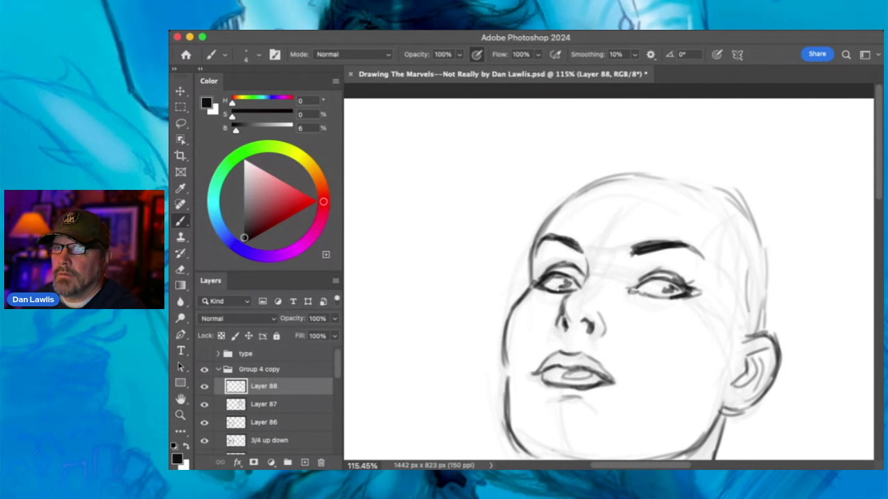
pyautogui.hotkey('ctrl', 'z')
pyautogui.moveTo(646, 247)
pyautogui.mouseDown()
pyautogui.moveTo(675, 243)
pyautogui.moveTo(698, 251)
pyautogui.mouseUp()
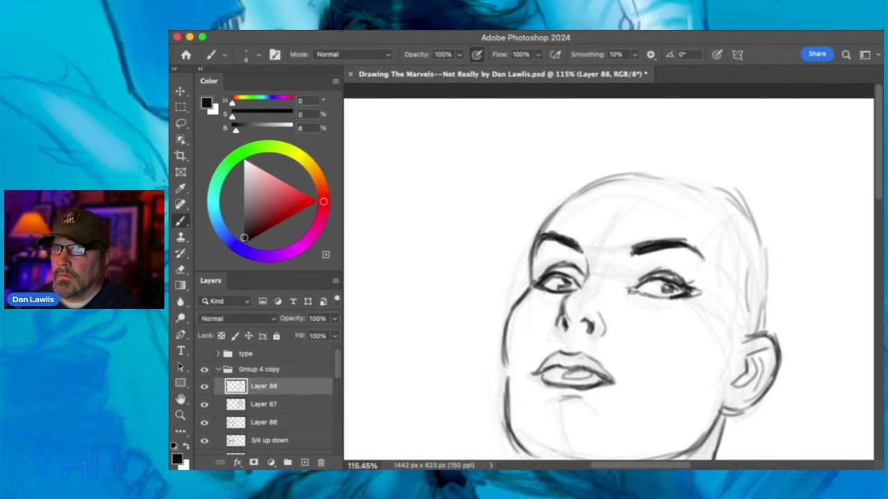
pyautogui.moveTo(633, 251); pyautogui.dragTo(639, 243)
# - Move Layer 88 and Layer 87 together slightly down the canvas, and hide the rough sketch on Layer 87
pyautogui.click(180, 415)
pyautogui.moveTo(645, 327); pyautogui.dragTo(649, 271)
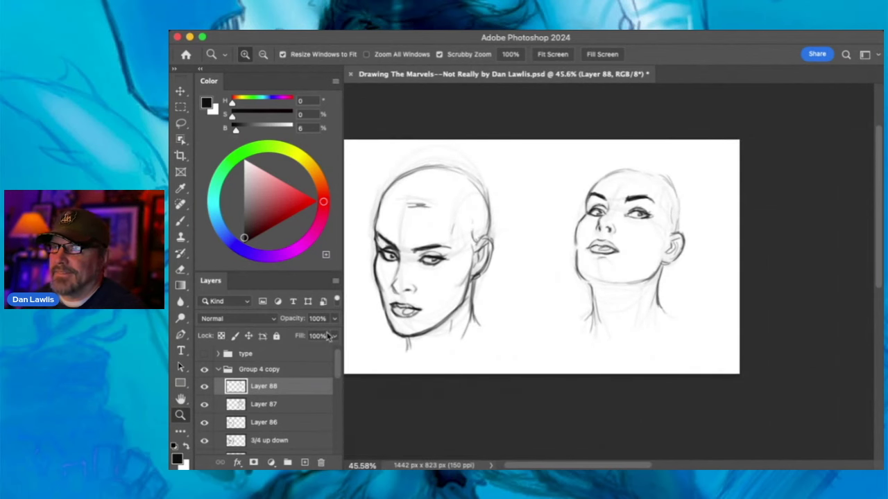
pyautogui.click(289, 409)
pyautogui.keyDown('shift'); pyautogui.click(294, 392); pyautogui.keyUp('shift')
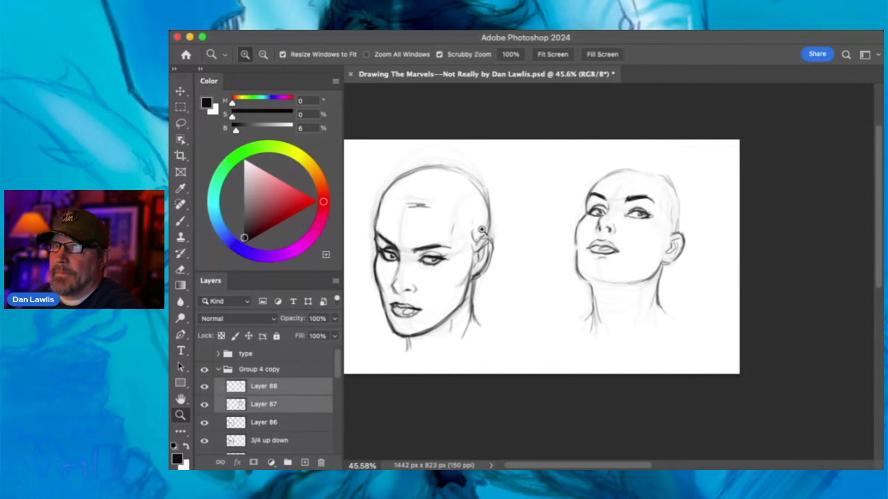
pyautogui.press('v')
pyautogui.moveTo(638, 244); pyautogui.dragTo(635, 259)
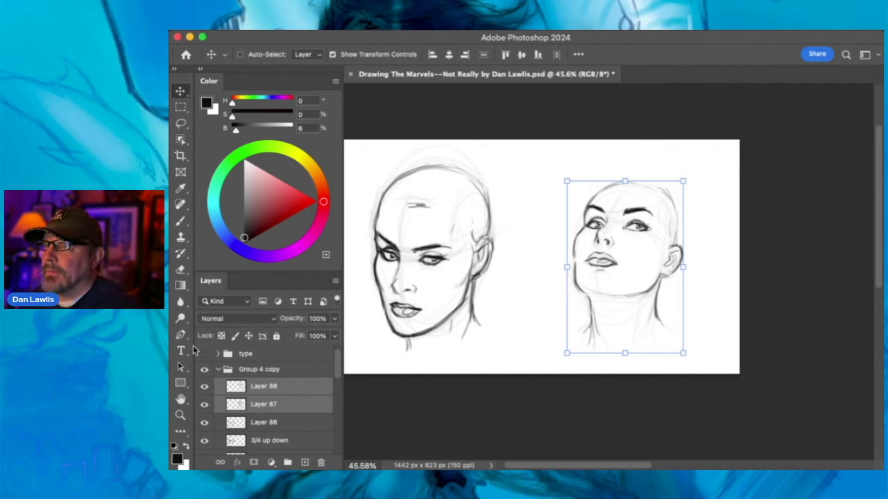
pyautogui.click(204, 404)
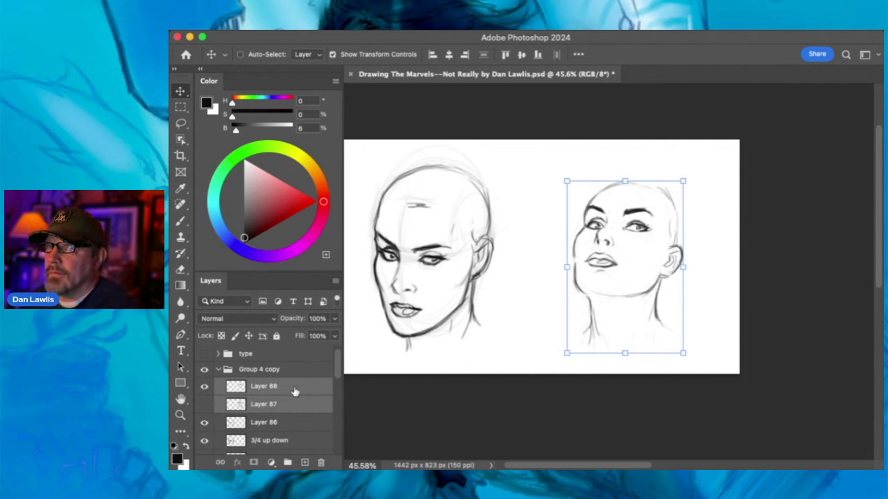
pyautogui.click(300, 387)
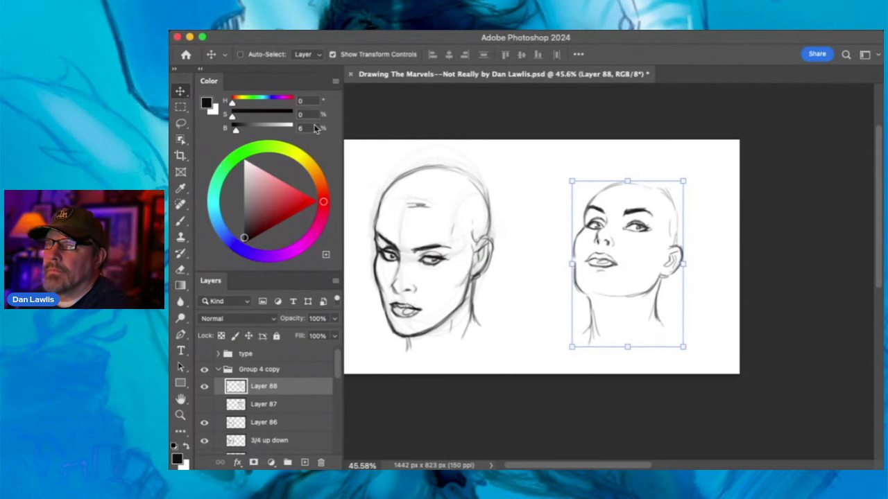
# - Flip the whole canvas horizontally to check the upward-tilted head in mirror view
pyautogui.hotkey('ctrl', 'shift', 'h')
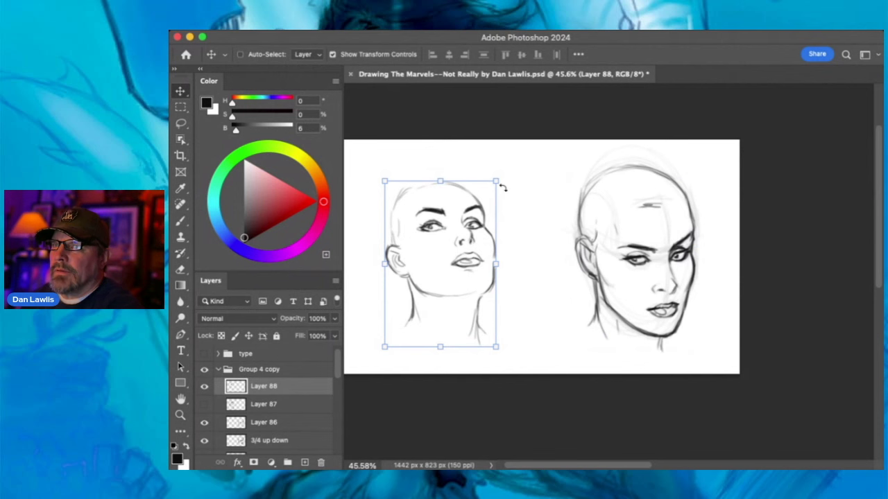
pyautogui.scroll(1, 510, 181)
pyautogui.moveTo(510, 182); pyautogui.dragTo(542, 183)
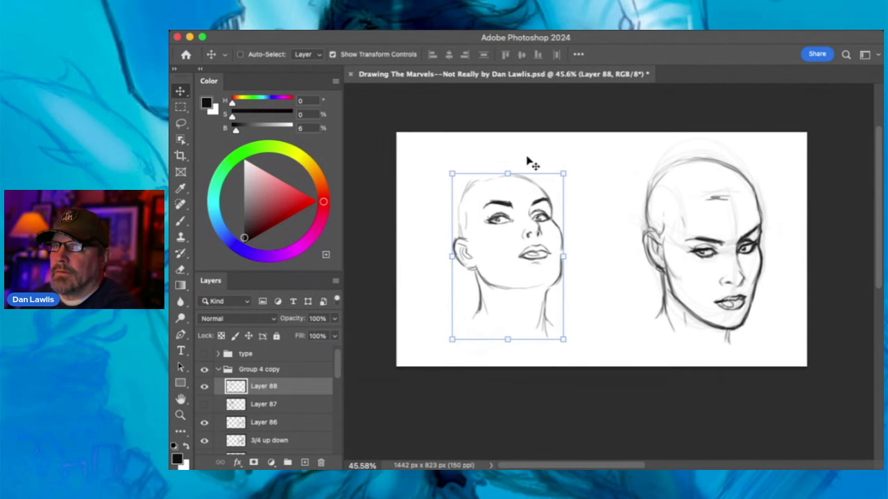
pyautogui.click(180, 414)
pyautogui.moveTo(512, 199); pyautogui.dragTo(542, 179)
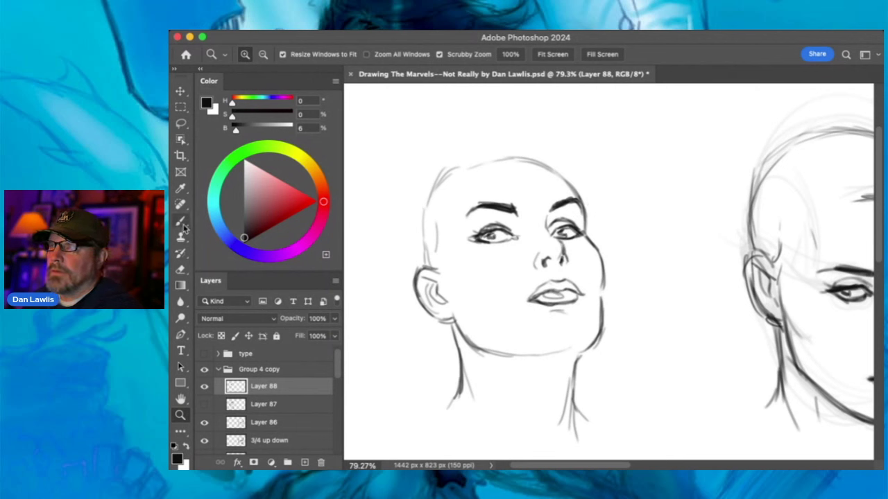
# - Thin the far cheek and jaw contour with the Eraser and redraw the jawline in firmer strokes around to the ear
pyautogui.click(180, 269)
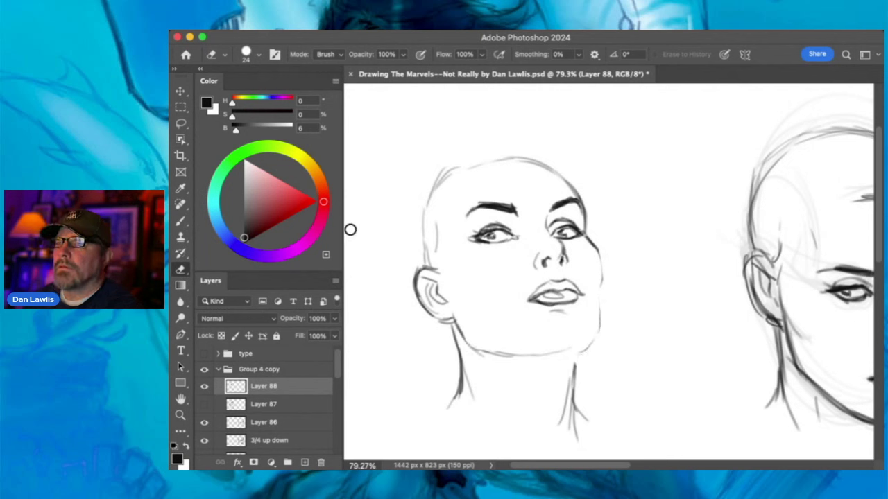
pyautogui.press('b')
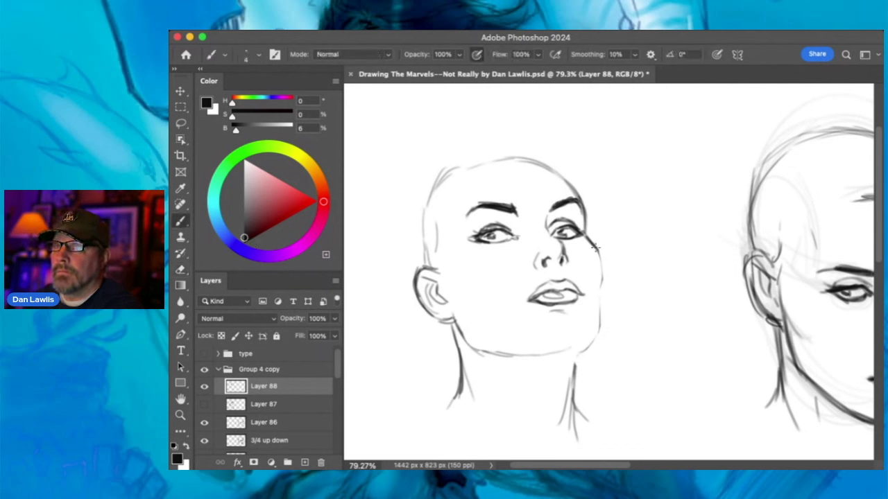
pyautogui.moveTo(598, 258)
pyautogui.mouseDown()
pyautogui.moveTo(596, 332)
pyautogui.moveTo(579, 348)
pyautogui.moveTo(590, 344)
pyautogui.moveTo(574, 331)
pyautogui.moveTo(594, 344)
pyautogui.moveTo(558, 351)
pyautogui.moveTo(595, 346)
pyautogui.moveTo(564, 353)
pyautogui.moveTo(586, 348)
pyautogui.moveTo(597, 329)
pyautogui.moveTo(578, 351)
pyautogui.moveTo(550, 359)
pyautogui.moveTo(577, 355)
pyautogui.moveTo(560, 355)
pyautogui.moveTo(595, 310)
pyautogui.moveTo(573, 366)
pyautogui.mouseUp()
pyautogui.moveTo(458, 314)
pyautogui.mouseDown()
pyautogui.moveTo(469, 355)
pyautogui.moveTo(458, 319)
pyautogui.moveTo(472, 344)
pyautogui.moveTo(494, 358)
pyautogui.moveTo(463, 323)
pyautogui.moveTo(514, 361)
pyautogui.mouseUp()
pyautogui.moveTo(471, 340); pyautogui.dragTo(571, 353)
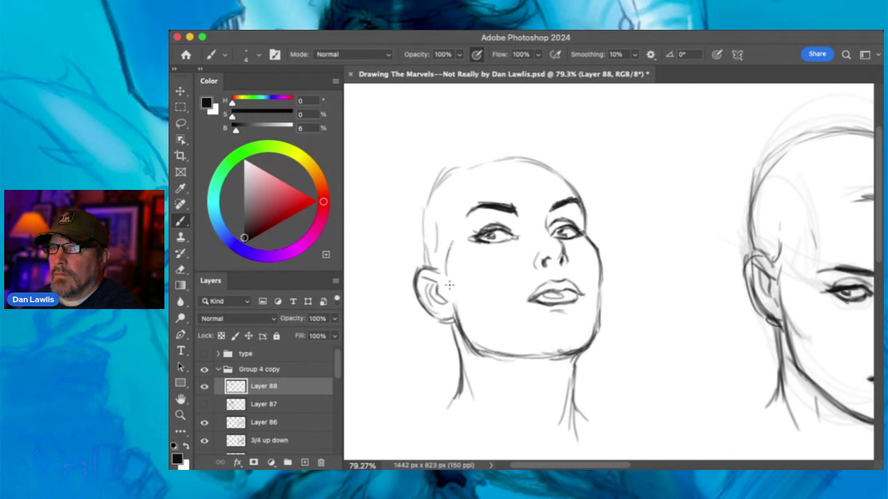
# - Strengthen the line in front of the ear, widen the back of the skull and darken the far forehead contour
pyautogui.moveTo(444, 247); pyautogui.dragTo(450, 277)
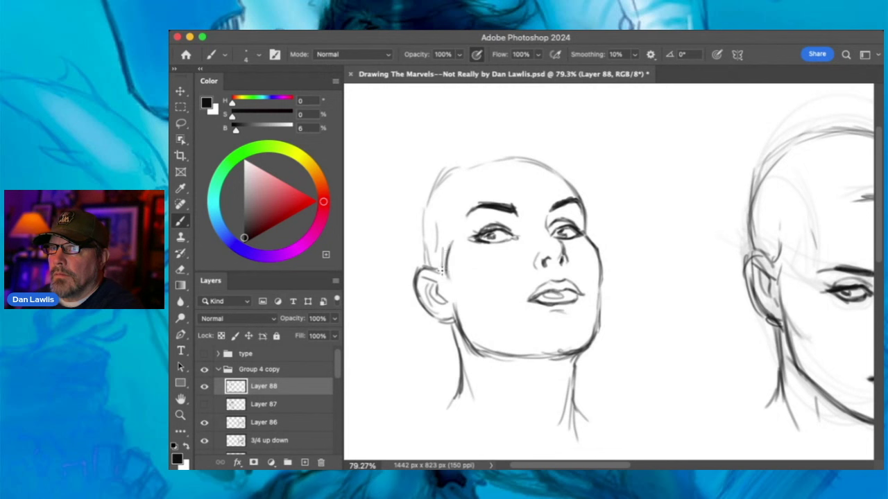
pyautogui.moveTo(420, 230); pyautogui.dragTo(418, 269)
pyautogui.moveTo(413, 209); pyautogui.dragTo(420, 264)
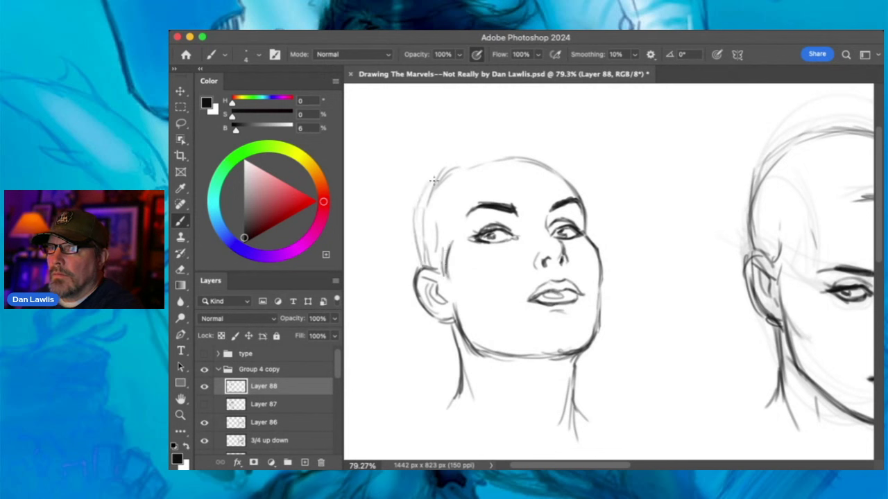
pyautogui.moveTo(444, 179); pyautogui.dragTo(419, 240)
pyautogui.moveTo(475, 162)
pyautogui.mouseDown()
pyautogui.moveTo(559, 170)
pyautogui.moveTo(582, 208)
pyautogui.mouseUp()
pyautogui.moveTo(550, 167); pyautogui.dragTo(578, 199)
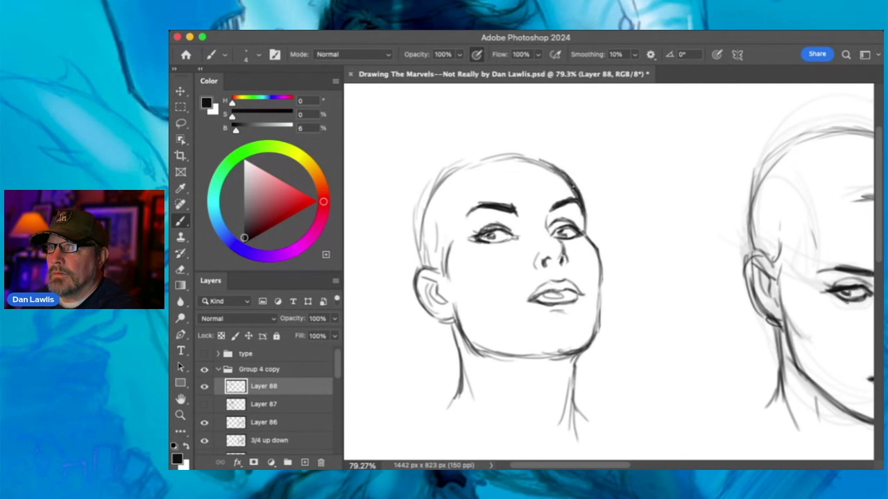
pyautogui.moveTo(538, 158); pyautogui.dragTo(582, 198)
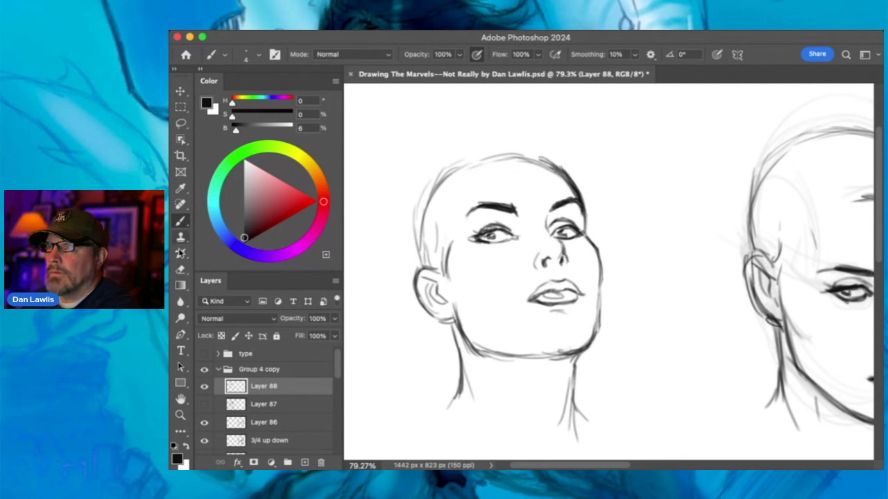
# - Erase stray lines along the crown, back of the skull and jaw, and remove the upper part of the far neck line
pyautogui.click(180, 269)
pyautogui.moveTo(535, 166); pyautogui.dragTo(518, 162)
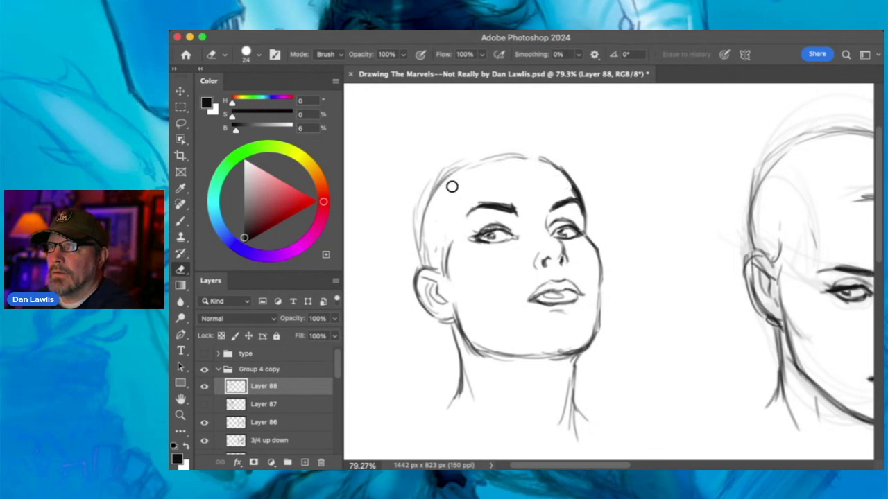
pyautogui.moveTo(420, 188)
pyautogui.mouseDown()
pyautogui.moveTo(410, 236)
pyautogui.moveTo(432, 227)
pyautogui.moveTo(428, 251)
pyautogui.mouseUp()
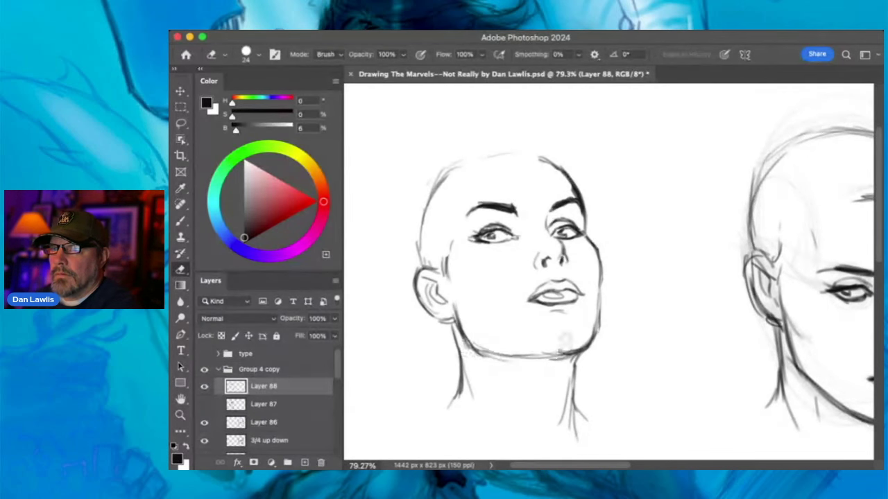
pyautogui.moveTo(545, 368)
pyautogui.mouseDown()
pyautogui.moveTo(555, 345)
pyautogui.moveTo(574, 340)
pyautogui.moveTo(562, 367)
pyautogui.moveTo(591, 358)
pyautogui.moveTo(575, 366)
pyautogui.moveTo(573, 389)
pyautogui.moveTo(593, 339)
pyautogui.mouseUp()
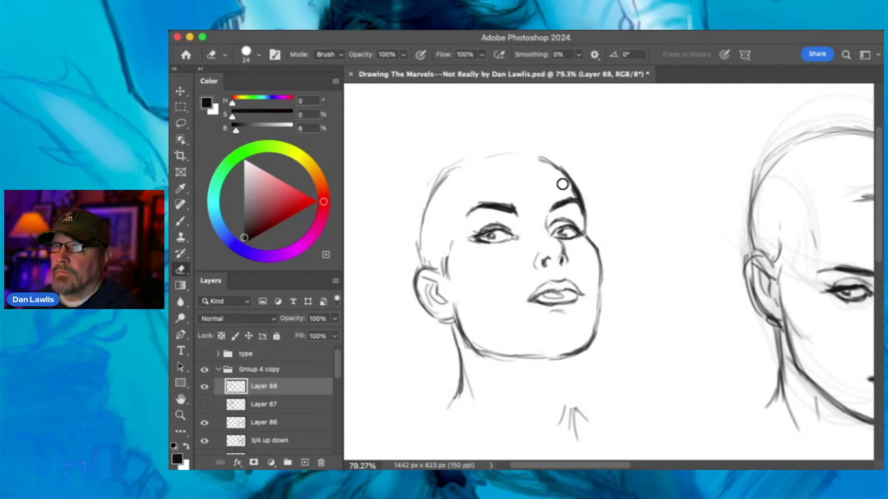
pyautogui.click(181, 221)
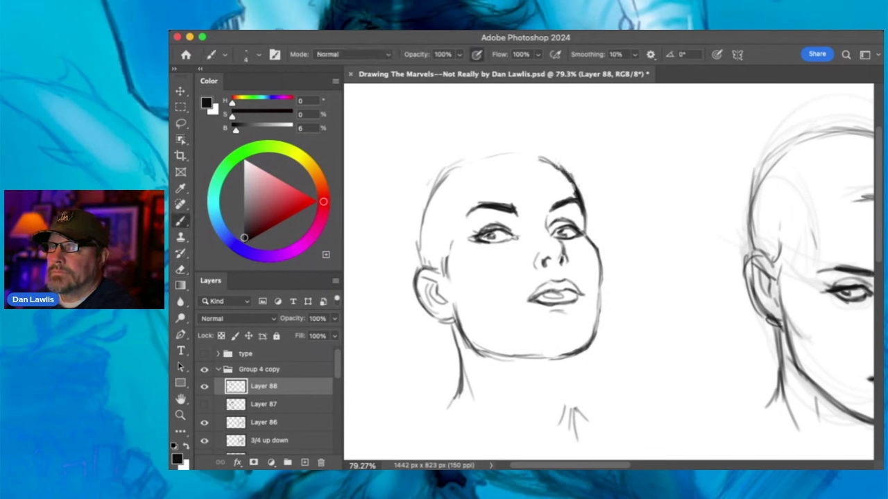
# - Sketch the near temple line along the side of the forehead and darken the underside of the jaw through to the chin
pyautogui.moveTo(464, 170); pyautogui.dragTo(444, 215)
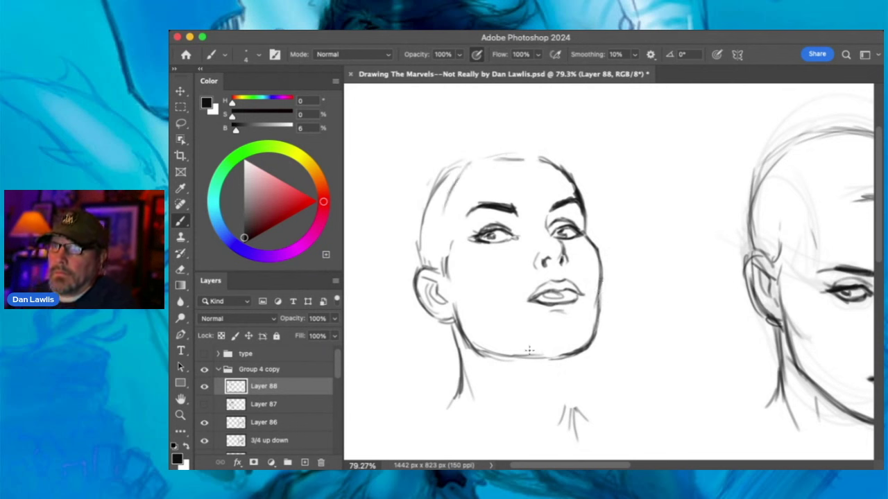
pyautogui.moveTo(502, 354); pyautogui.dragTo(576, 359)
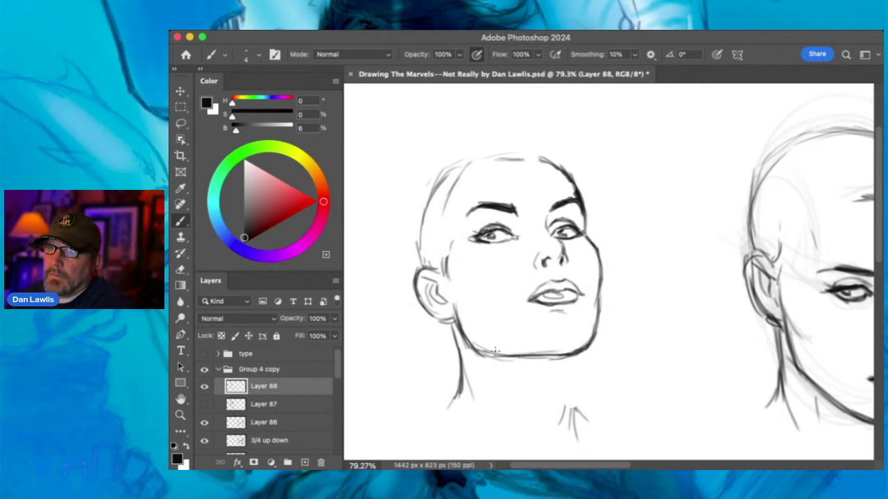
pyautogui.moveTo(482, 354); pyautogui.dragTo(579, 356)
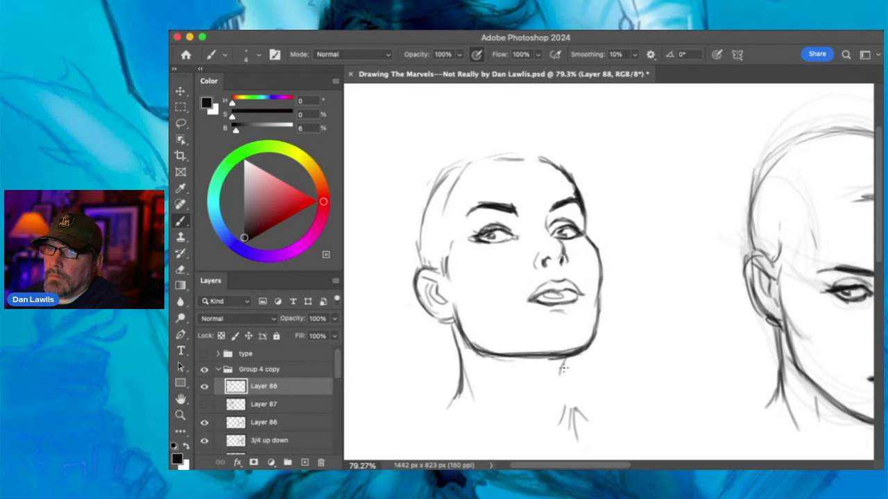
# - Draw the far neck line down from under the chin and strengthen the near neck line below the ear
pyautogui.moveTo(568, 363); pyautogui.dragTo(565, 412)
pyautogui.moveTo(568, 367); pyautogui.dragTo(566, 428)
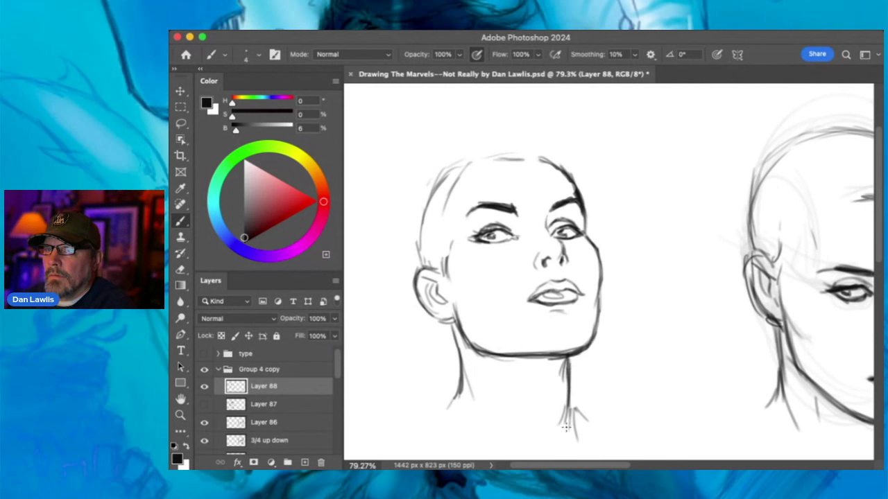
pyautogui.moveTo(452, 331); pyautogui.dragTo(455, 410)
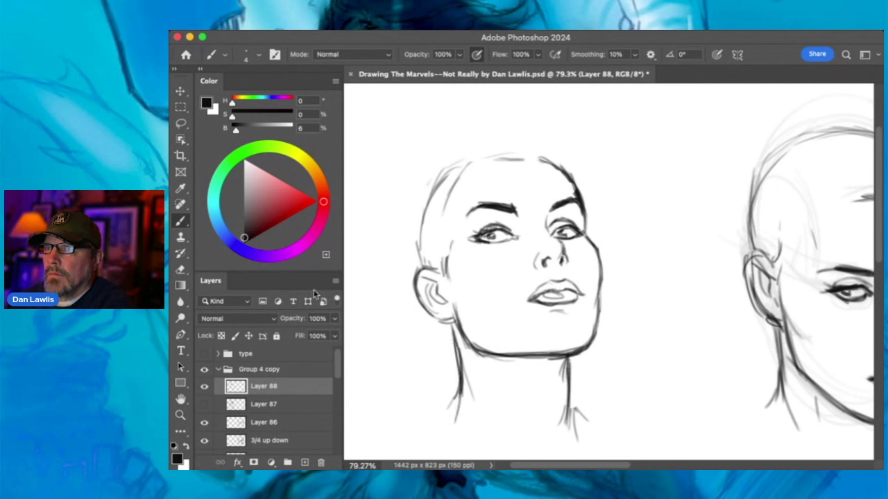
# - Lighten the lower jaw contour with the Eraser and redraw the jaw corner below the ear with the Brush
pyautogui.click(180, 269)
pyautogui.click(421, 54)
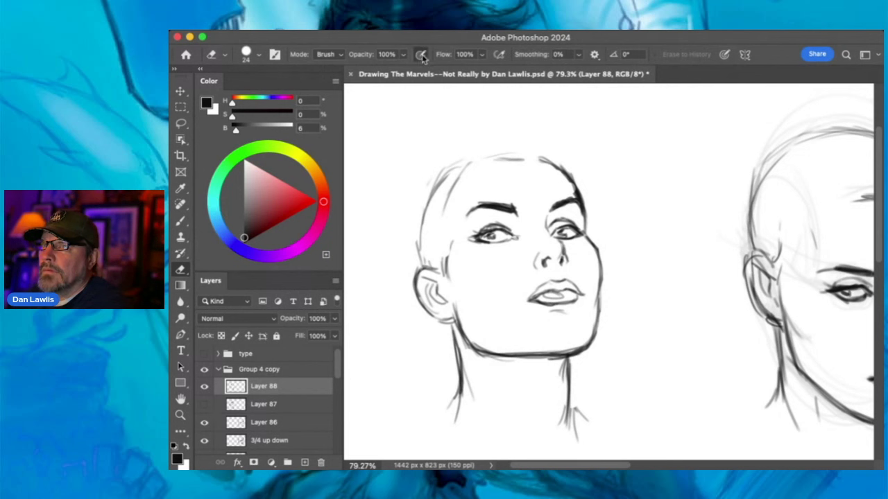
pyautogui.moveTo(509, 341)
pyautogui.mouseDown()
pyautogui.moveTo(535, 347)
pyautogui.moveTo(509, 357)
pyautogui.moveTo(556, 342)
pyautogui.moveTo(496, 344)
pyautogui.moveTo(505, 351)
pyautogui.moveTo(474, 349)
pyautogui.moveTo(500, 348)
pyautogui.moveTo(472, 339)
pyautogui.moveTo(553, 353)
pyautogui.mouseUp()
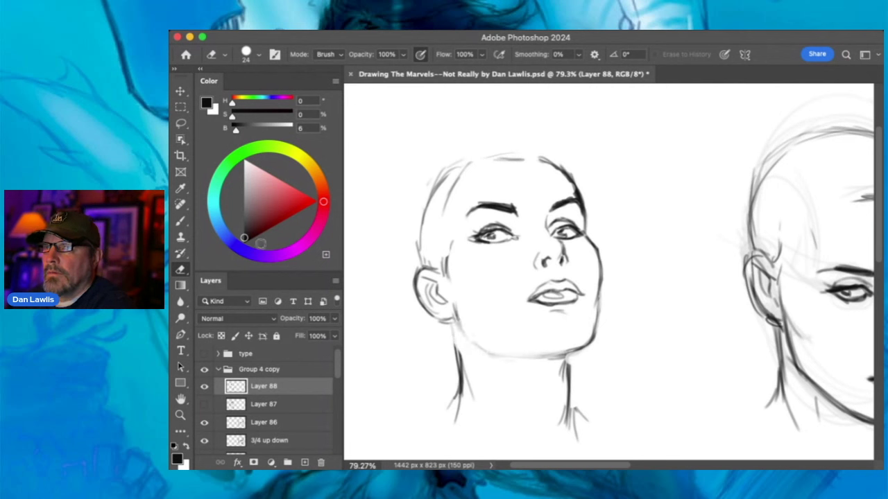
pyautogui.click(180, 220)
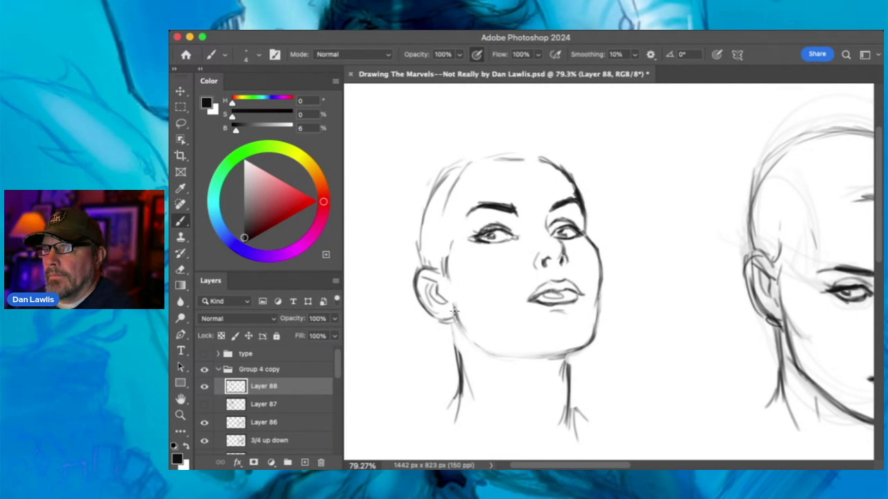
pyautogui.moveTo(455, 308); pyautogui.dragTo(461, 323)
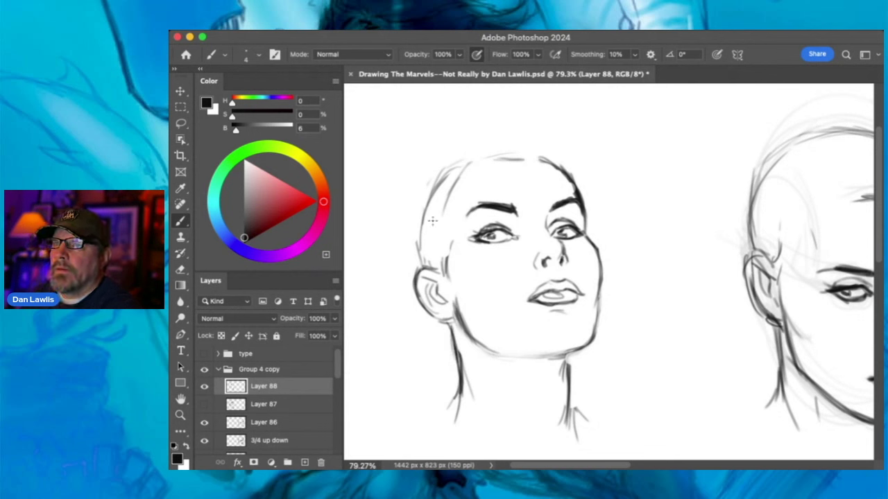
# - Lasso the near eye and narrow it to about 98% of its width
pyautogui.click(180, 123)
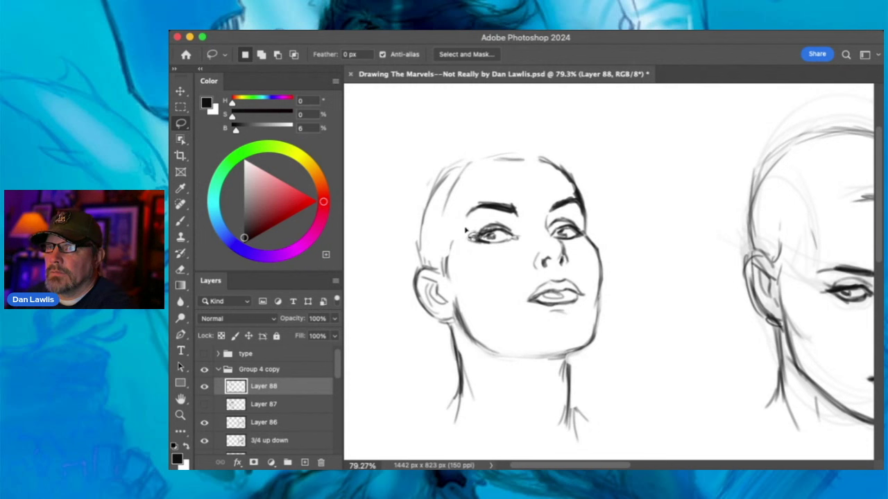
pyautogui.moveTo(474, 223)
pyautogui.mouseDown()
pyautogui.moveTo(529, 237)
pyautogui.moveTo(486, 263)
pyautogui.moveTo(472, 220)
pyautogui.mouseUp()
pyautogui.press('v')
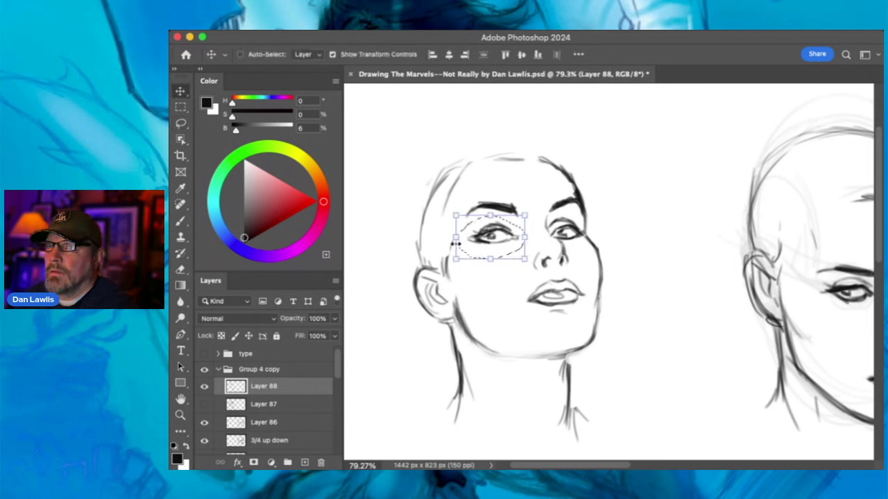
pyautogui.moveTo(455, 237); pyautogui.dragTo(455, 237)
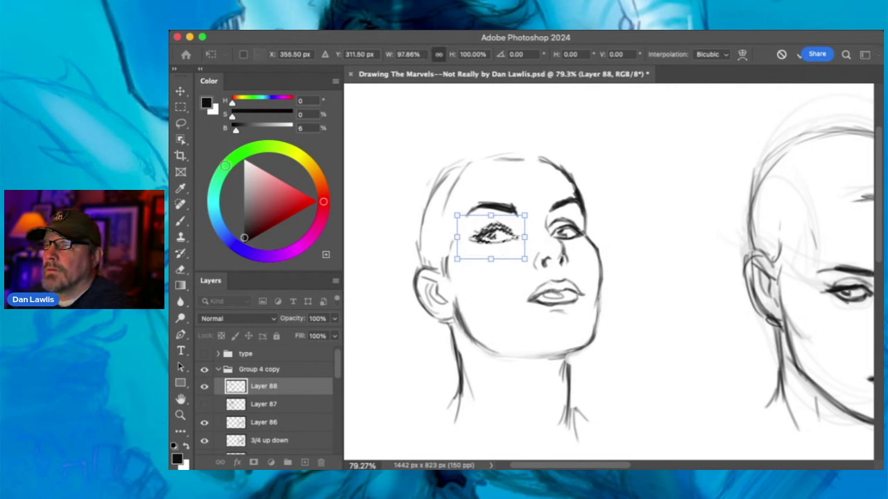
pyautogui.click(180, 125)
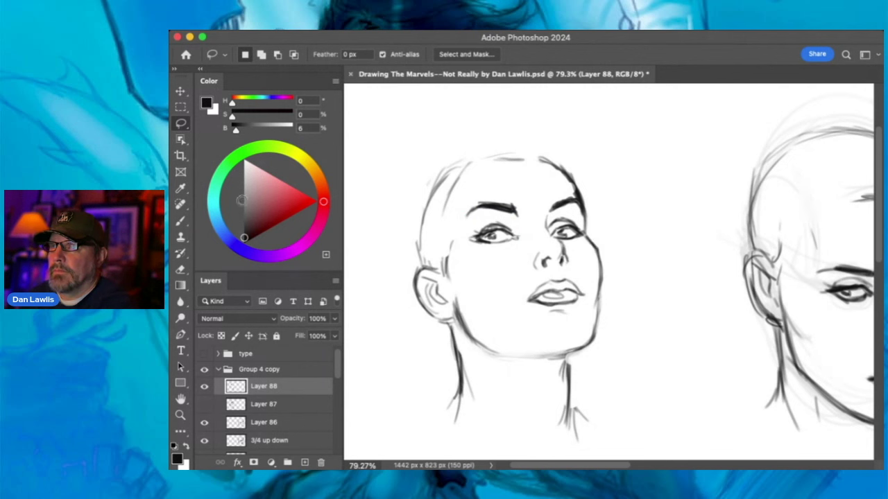
# - Darken the far cheek contour, thin it from outside with the Eraser, and redraw the chin and underside of the jaw
pyautogui.press('b')
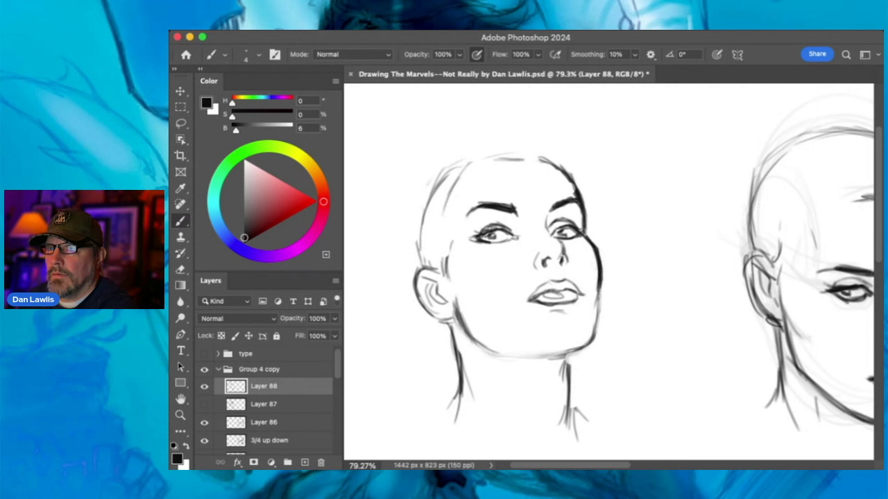
pyautogui.press('e')
pyautogui.moveTo(604, 248)
pyautogui.mouseDown()
pyautogui.moveTo(606, 319)
pyautogui.moveTo(601, 286)
pyautogui.moveTo(600, 338)
pyautogui.moveTo(588, 353)
pyautogui.moveTo(582, 323)
pyautogui.moveTo(538, 365)
pyautogui.moveTo(478, 355)
pyautogui.moveTo(503, 344)
pyautogui.mouseUp()
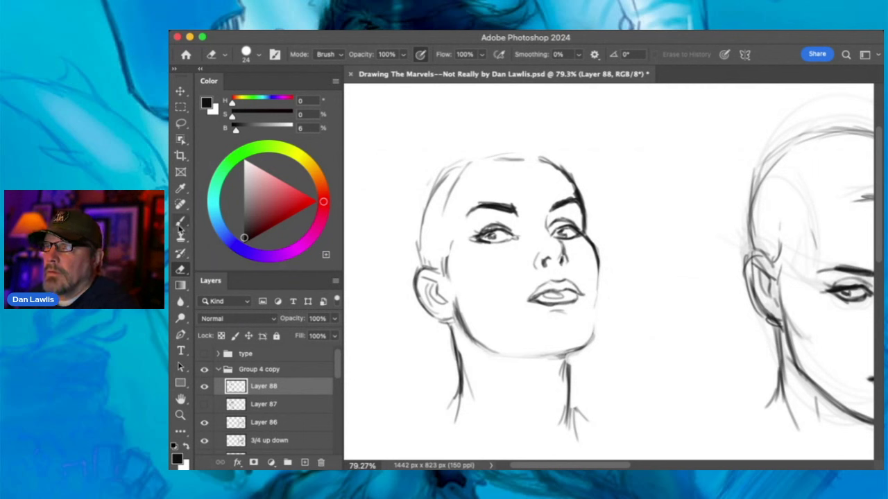
pyautogui.click(181, 221)
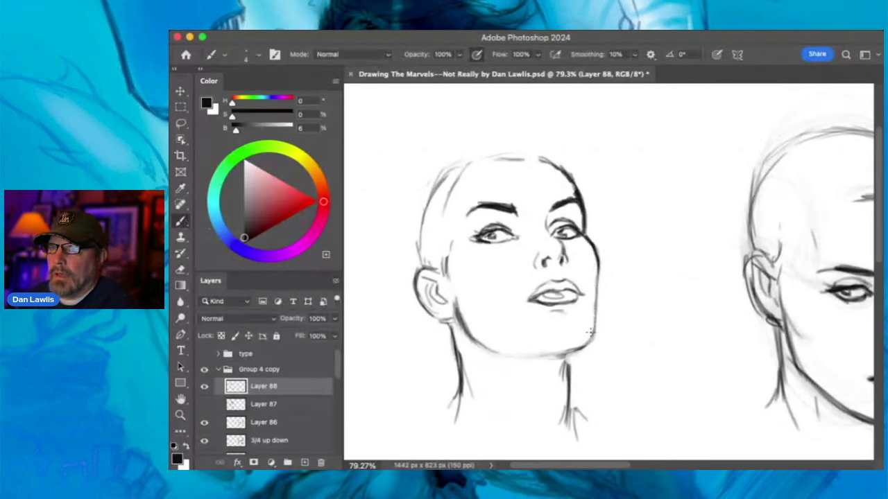
pyautogui.moveTo(595, 310); pyautogui.dragTo(566, 355)
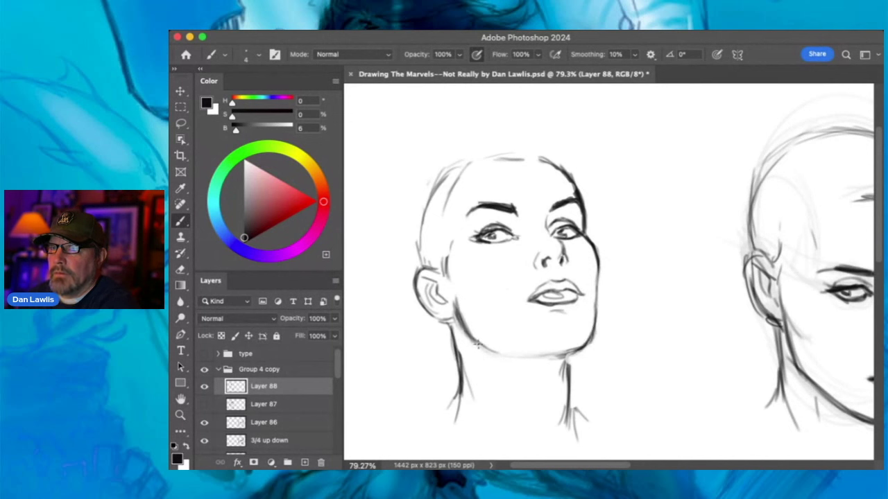
pyautogui.moveTo(508, 352)
pyautogui.mouseDown()
pyautogui.moveTo(586, 347)
pyautogui.moveTo(553, 350)
pyautogui.mouseUp()
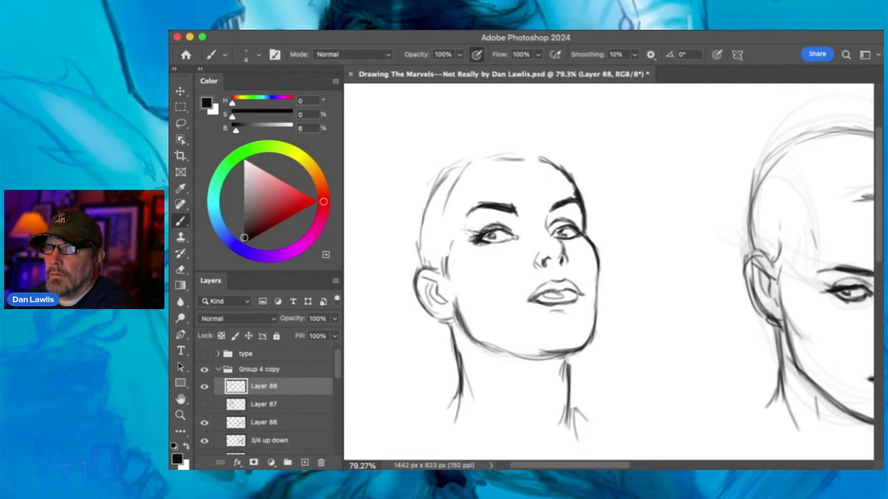
# - Fade the line under the chin and jaw with the Eraser and touch up the area below the near eye's outer corner
pyautogui.click(182, 269)
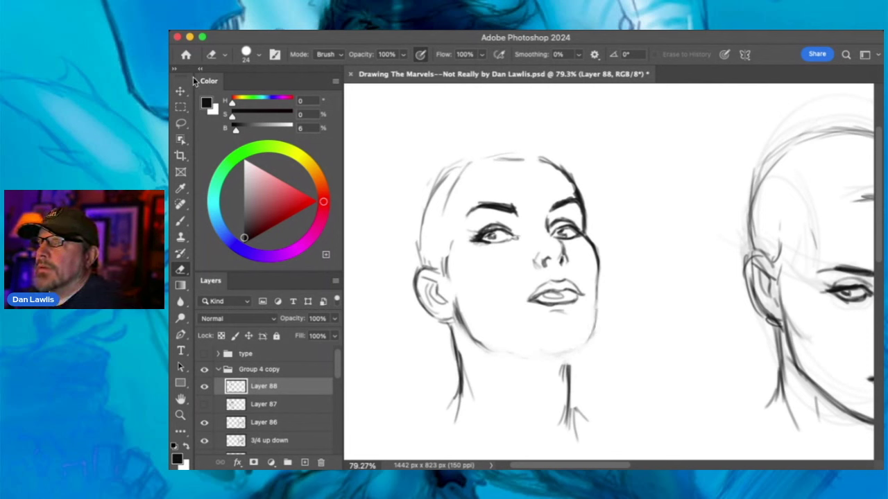
pyautogui.click(476, 244)
pyautogui.click(472, 247)
pyautogui.click(476, 251)
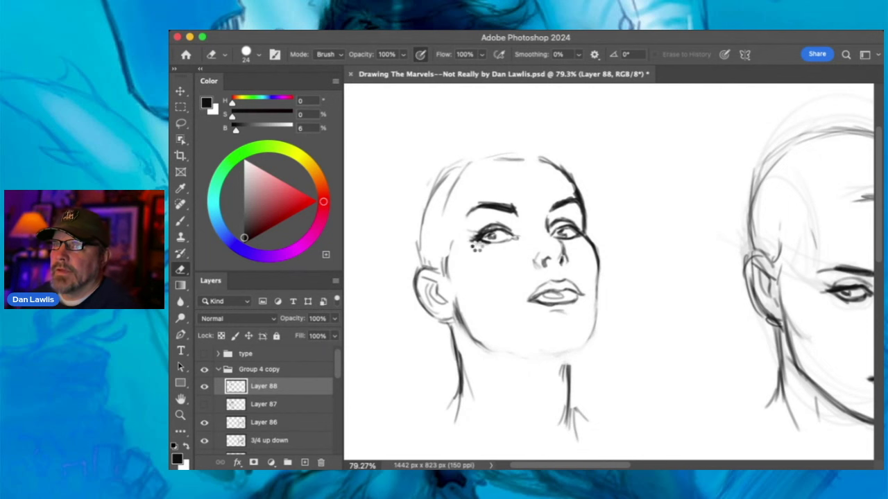
# - Flip the canvas back horizontally and redraw the far cheek, chin and near jaw contours in firmer Brush strokes
pyautogui.hscroll(-10, 477, 250)
pyautogui.moveTo(745, 263); pyautogui.dragTo(580, 249)
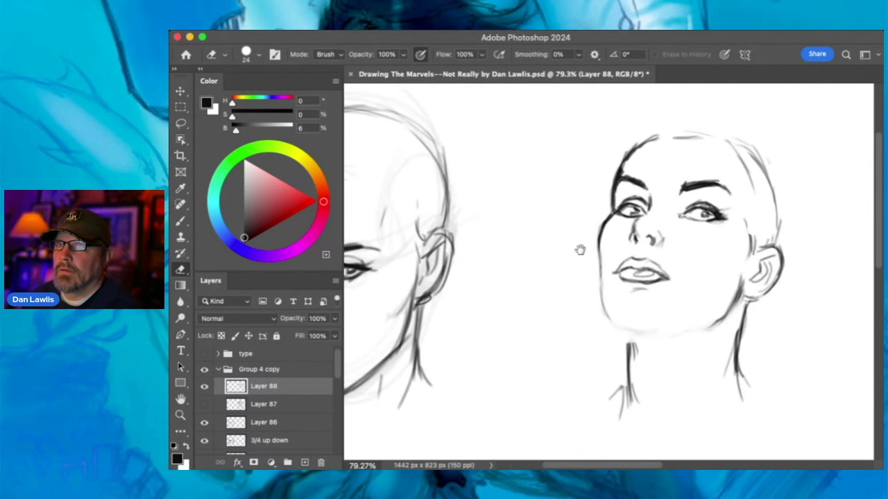
pyautogui.click(180, 220)
pyautogui.moveTo(599, 238); pyautogui.dragTo(602, 279)
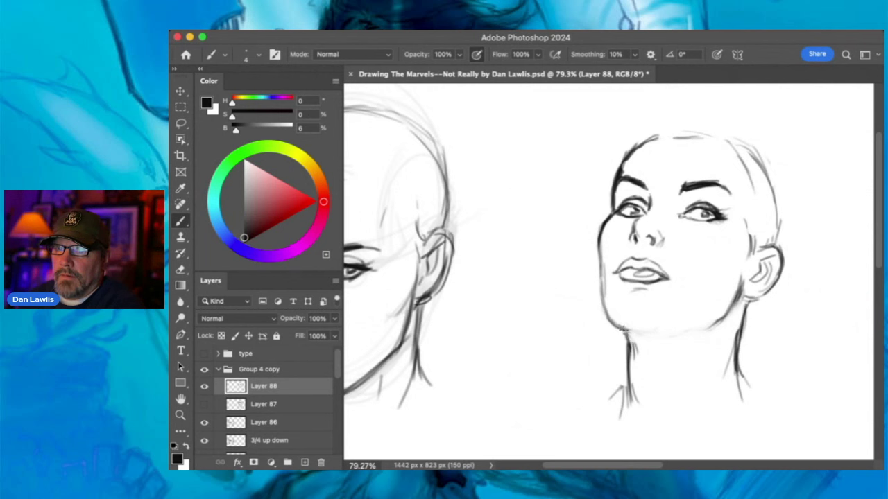
pyautogui.moveTo(672, 330); pyautogui.dragTo(730, 317)
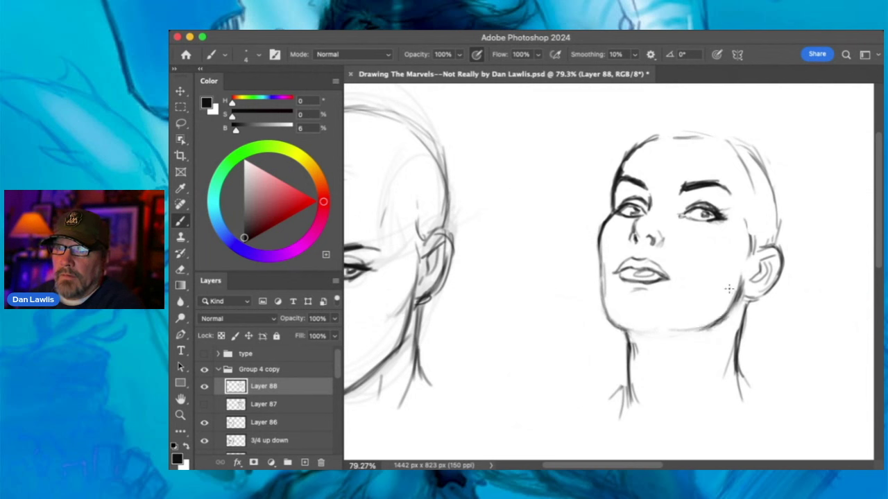
# - Raise the crown outline above the forehead and carry it in darker strokes around the back of the skull
pyautogui.moveTo(629, 156); pyautogui.dragTo(674, 126)
pyautogui.moveTo(774, 182)
pyautogui.mouseDown()
pyautogui.moveTo(770, 241)
pyautogui.moveTo(775, 184)
pyautogui.mouseUp()
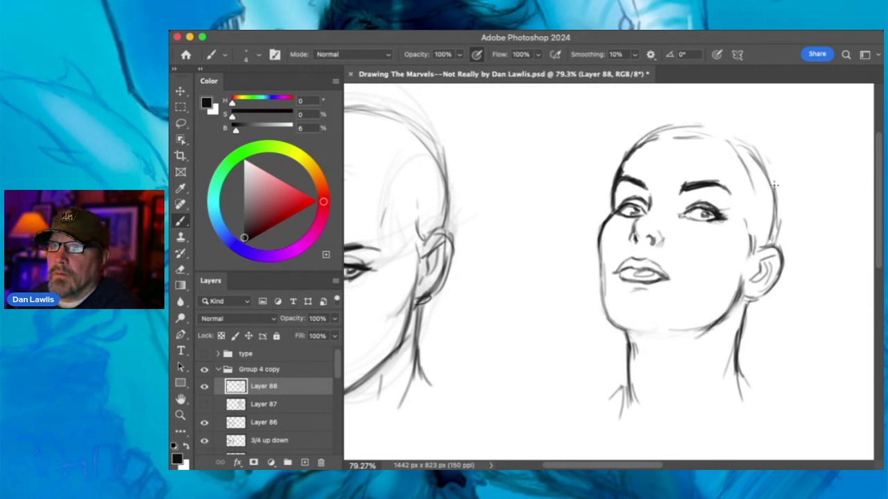
pyautogui.moveTo(661, 126)
pyautogui.mouseDown()
pyautogui.moveTo(726, 128)
pyautogui.moveTo(759, 149)
pyautogui.moveTo(770, 239)
pyautogui.moveTo(774, 190)
pyautogui.moveTo(772, 210)
pyautogui.mouseUp()
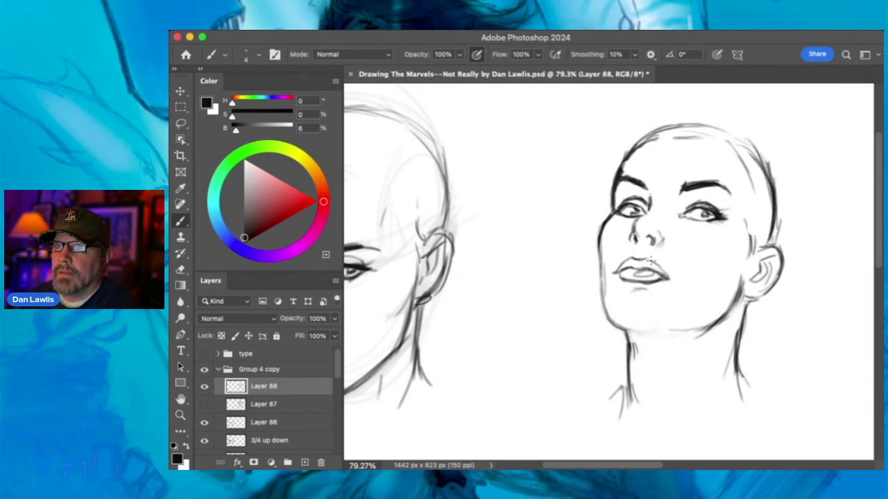
# - Select Layer 88 and Layer 87 together and move the upward-tilted head closer to the other head and slightly down
pyautogui.click(180, 415)
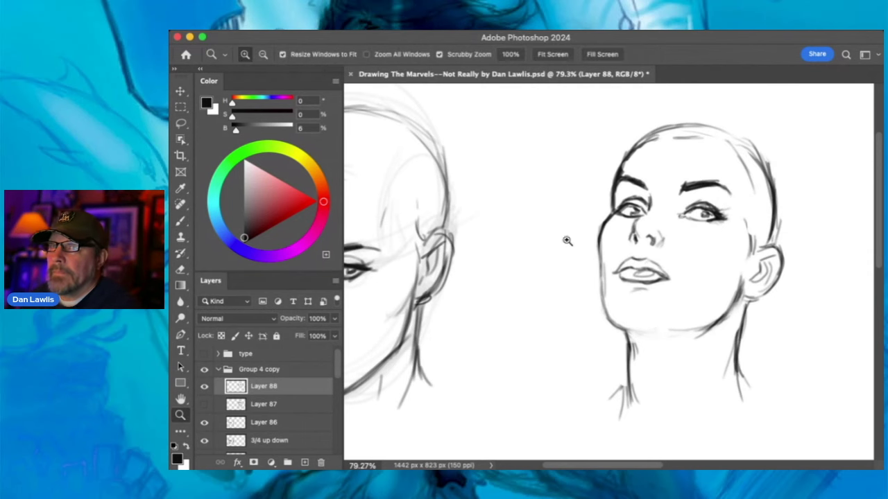
pyautogui.moveTo(584, 262); pyautogui.dragTo(493, 272)
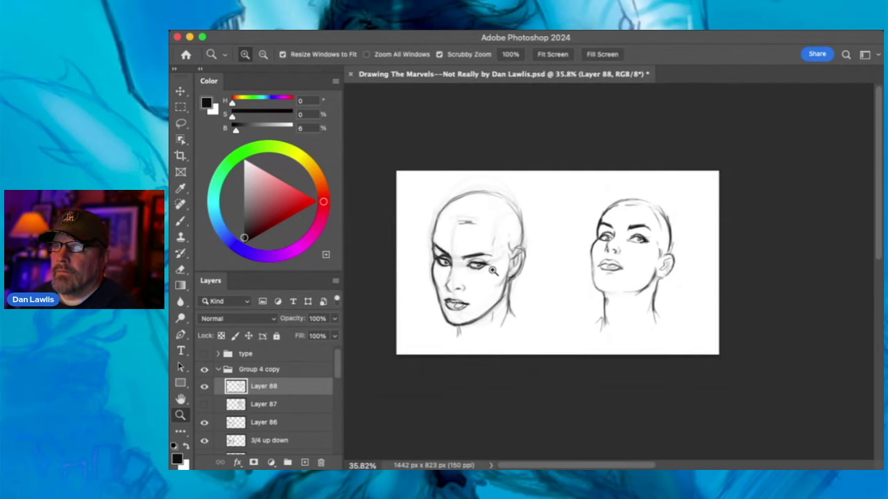
pyautogui.keyDown('shift'); pyautogui.click(283, 406); pyautogui.keyUp('shift')
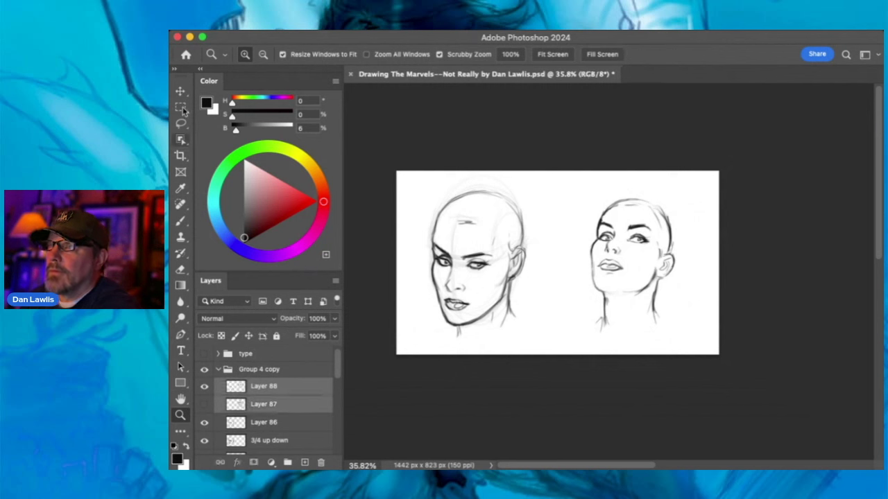
pyautogui.press('v')
pyautogui.moveTo(623, 262); pyautogui.dragTo(612, 266)
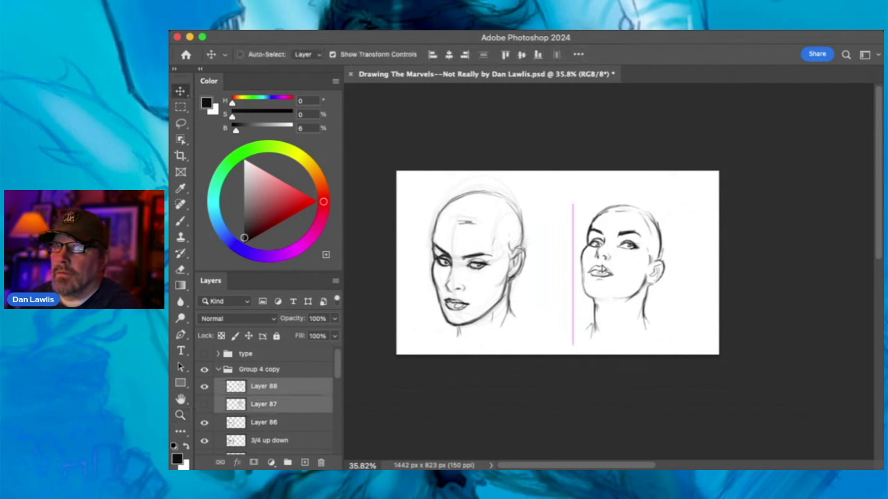
# - Scale the upward-tilted head up to about 110% width and 107% height and shift it slightly down
pyautogui.moveTo(665, 201); pyautogui.dragTo(674, 186)
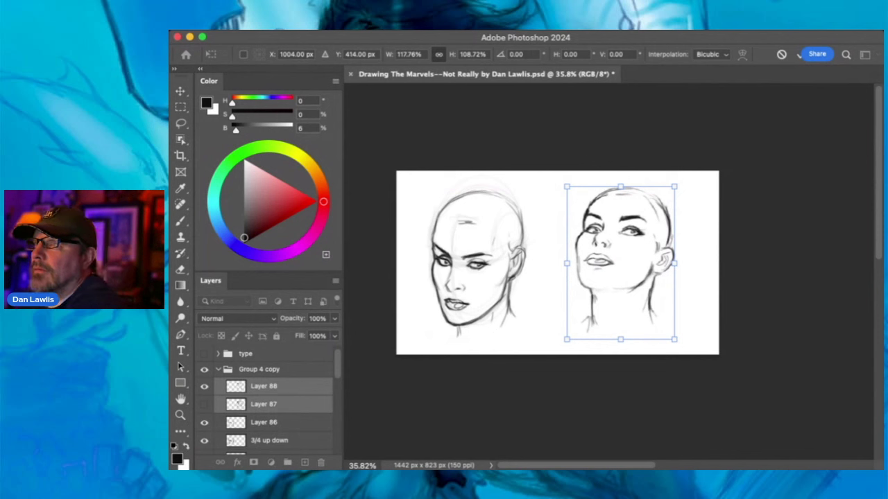
pyautogui.press('super+z')
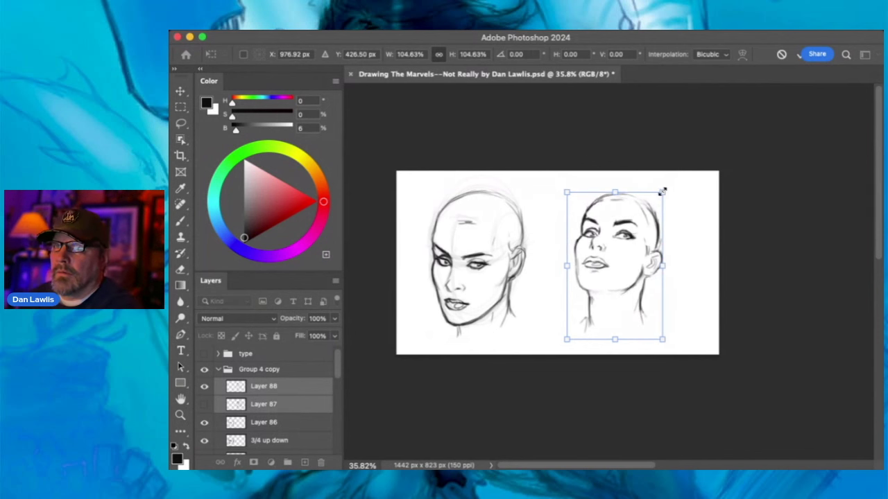
pyautogui.moveTo(662, 191); pyautogui.dragTo(670, 183)
pyautogui.moveTo(653, 217); pyautogui.dragTo(650, 224)
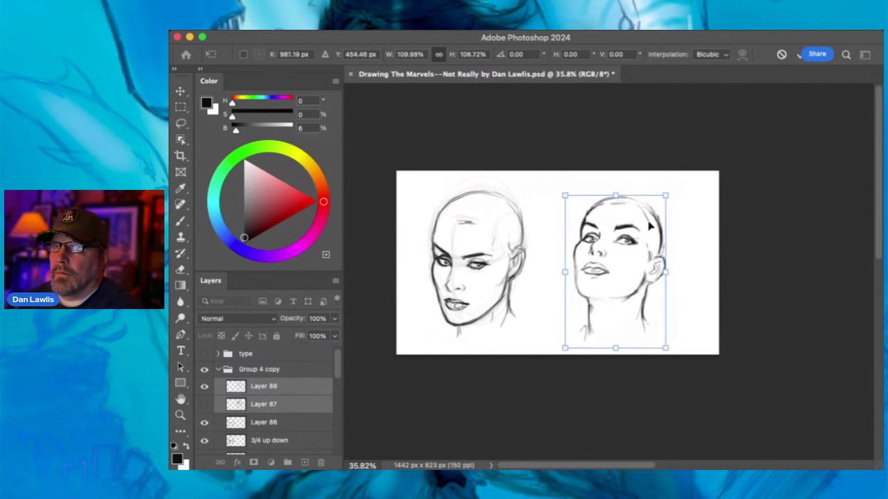
# - Add a new layer above Layer 88 and set the Brush to a dark muted red (H 0, S 41%, B 36%)
pyautogui.click(293, 391)
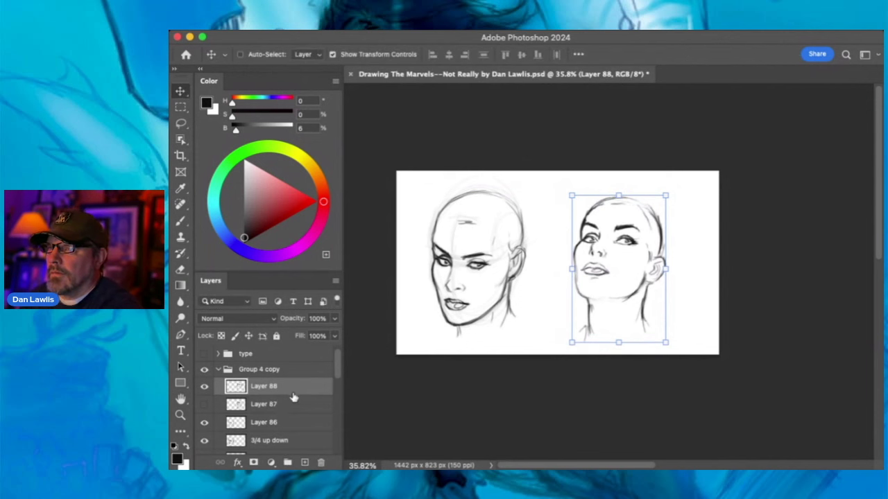
pyautogui.click(305, 463)
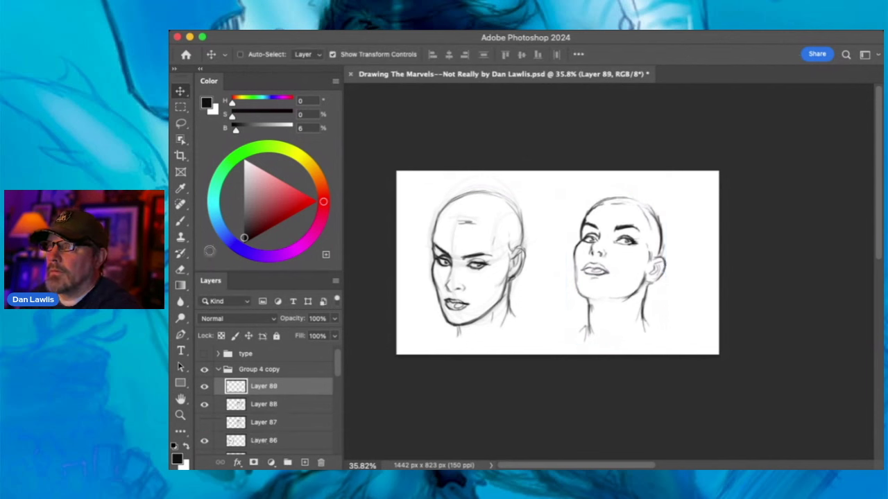
pyautogui.click(179, 207)
pyautogui.click(180, 220)
pyautogui.click(255, 218)
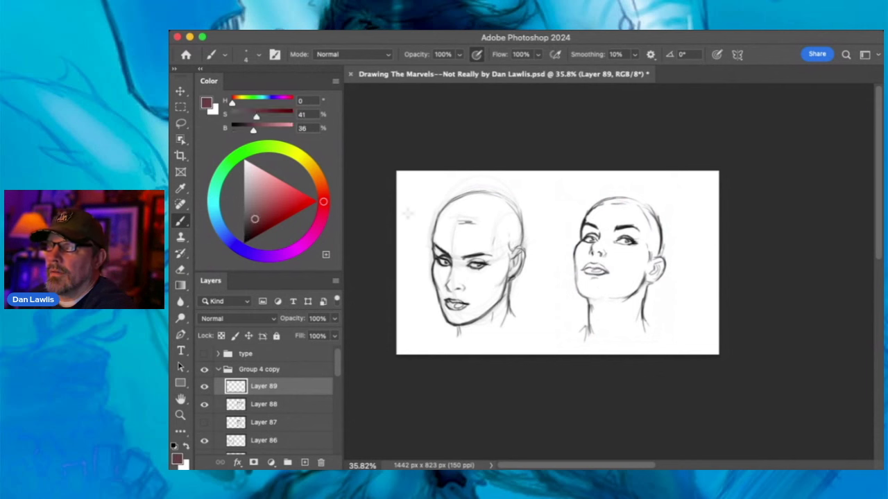
# - Check which layer holds which sketch and hide the layer with the faint construction lines behind the downward-looking head
pyautogui.click(204, 405)
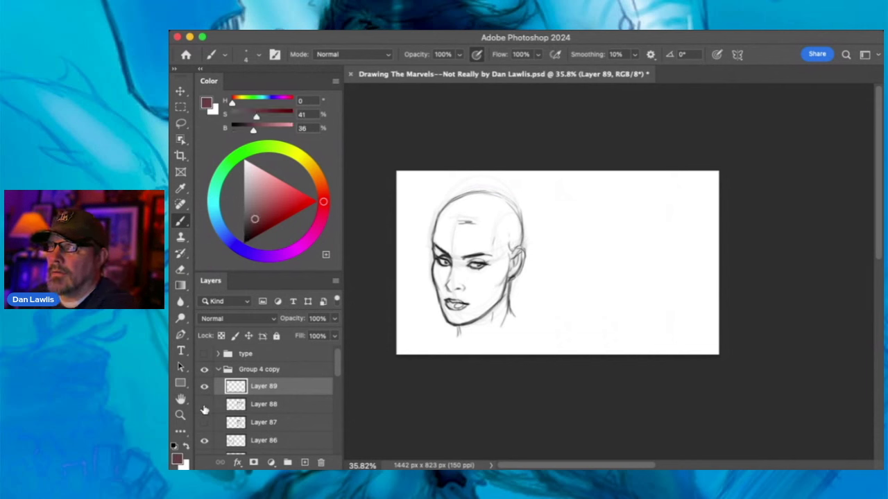
pyautogui.click(204, 406)
pyautogui.click(205, 387)
pyautogui.click(205, 387)
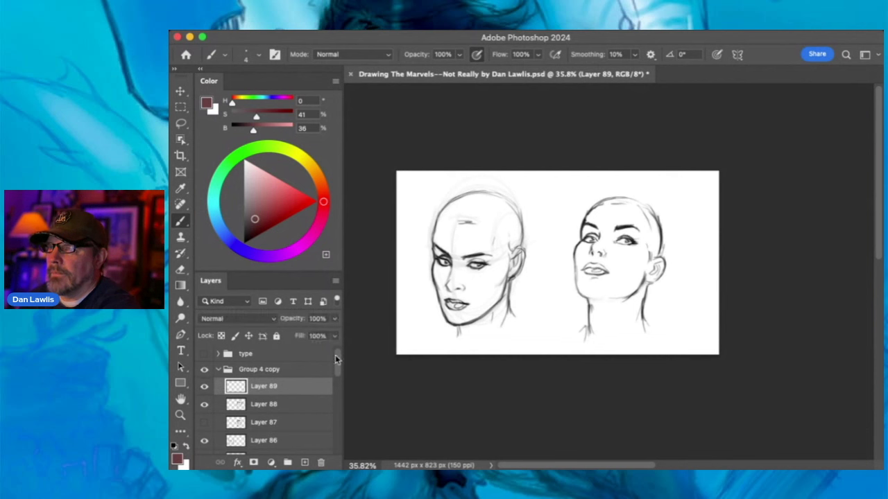
pyautogui.moveTo(335, 354)
pyautogui.mouseDown()
pyautogui.moveTo(337, 369)
pyautogui.moveTo(336, 354)
pyautogui.mouseUp()
pyautogui.click(205, 411)
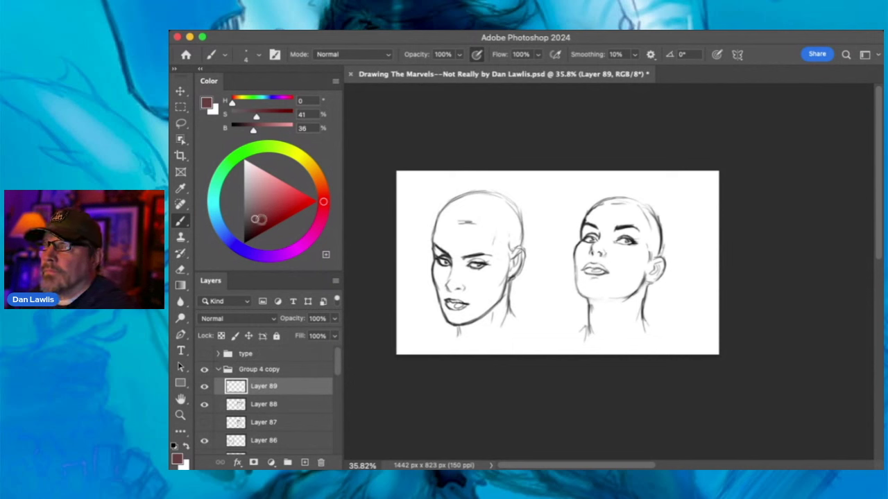
# - Switch the brush colour to black and rough in loose, shoulder-length hair around both heads on Layer 89
pyautogui.moveTo(260, 223); pyautogui.dragTo(244, 243)
pyautogui.moveTo(450, 224)
pyautogui.mouseDown()
pyautogui.moveTo(420, 258)
pyautogui.moveTo(423, 317)
pyautogui.moveTo(409, 236)
pyautogui.moveTo(461, 198)
pyautogui.moveTo(505, 186)
pyautogui.moveTo(460, 190)
pyautogui.moveTo(511, 194)
pyautogui.moveTo(527, 215)
pyautogui.moveTo(503, 239)
pyautogui.moveTo(498, 227)
pyautogui.moveTo(517, 340)
pyautogui.moveTo(498, 291)
pyautogui.moveTo(535, 232)
pyautogui.moveTo(533, 300)
pyautogui.moveTo(519, 330)
pyautogui.mouseUp()
pyautogui.moveTo(529, 220); pyautogui.dragTo(509, 299)
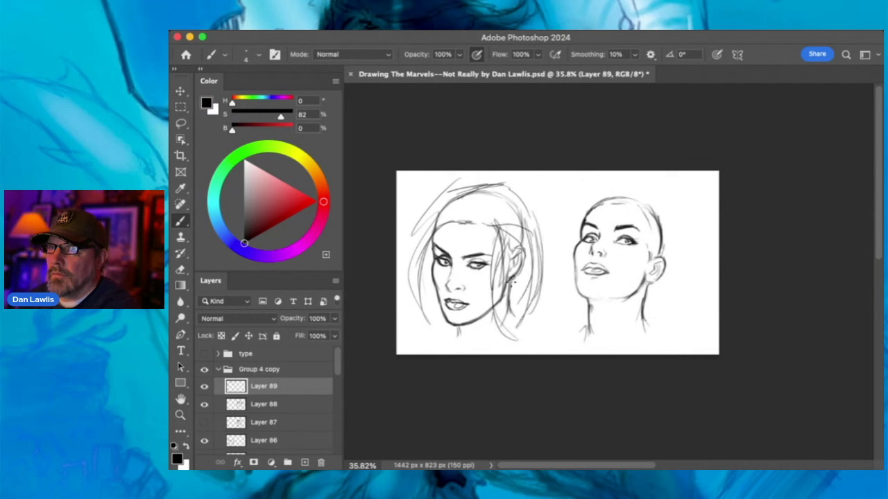
pyautogui.moveTo(595, 206)
pyautogui.mouseDown()
pyautogui.moveTo(555, 238)
pyautogui.moveTo(565, 298)
pyautogui.moveTo(595, 186)
pyautogui.moveTo(647, 216)
pyautogui.moveTo(648, 256)
pyautogui.moveTo(652, 232)
pyautogui.moveTo(675, 317)
pyautogui.moveTo(679, 217)
pyautogui.moveTo(693, 257)
pyautogui.moveTo(645, 192)
pyautogui.moveTo(614, 186)
pyautogui.mouseUp()
pyautogui.moveTo(558, 297)
pyautogui.mouseDown()
pyautogui.moveTo(575, 317)
pyautogui.moveTo(561, 267)
pyautogui.moveTo(585, 206)
pyautogui.moveTo(568, 225)
pyautogui.moveTo(615, 180)
pyautogui.moveTo(611, 190)
pyautogui.moveTo(642, 182)
pyautogui.moveTo(575, 211)
pyautogui.moveTo(597, 185)
pyautogui.moveTo(664, 190)
pyautogui.moveTo(646, 212)
pyautogui.moveTo(646, 231)
pyautogui.moveTo(628, 191)
pyautogui.moveTo(663, 242)
pyautogui.moveTo(627, 188)
pyautogui.moveTo(654, 251)
pyautogui.moveTo(613, 191)
pyautogui.mouseUp()
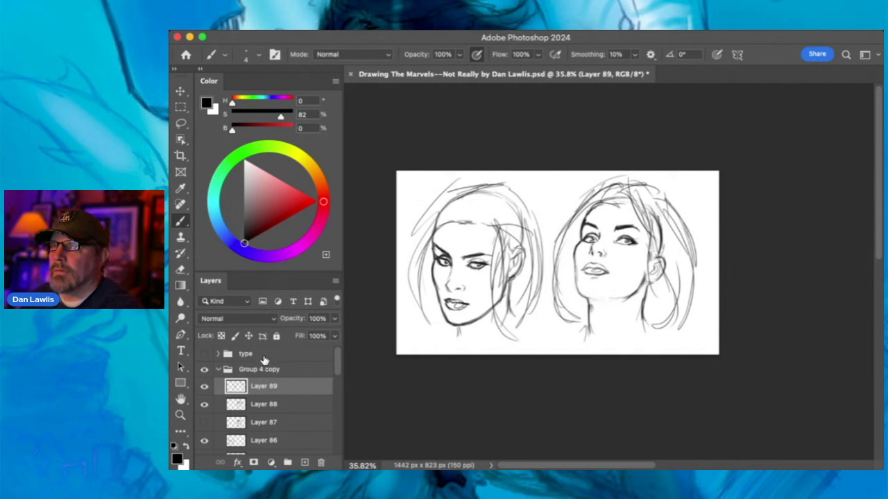
# - Lasso the upward-tilted head's lips on Layer 88, scale them to about 101% width and 111% height, shift them slightly down and deselect
pyautogui.click(267, 405)
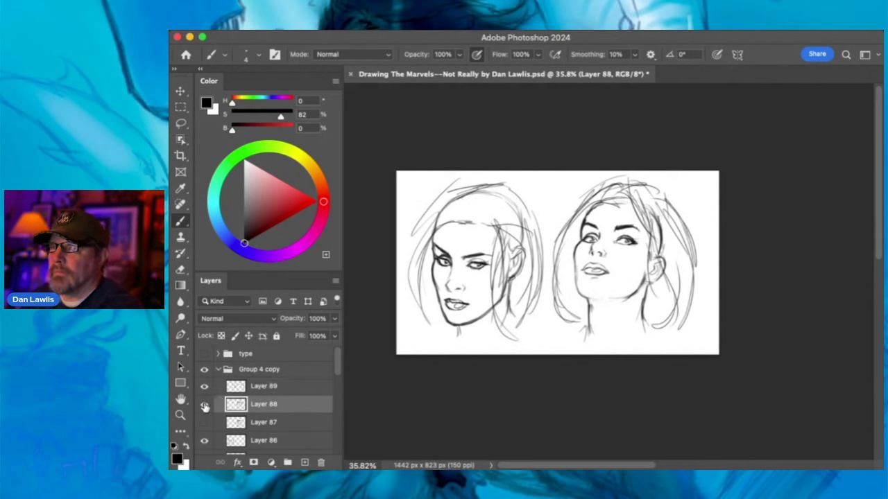
pyautogui.click(205, 406)
pyautogui.click(204, 406)
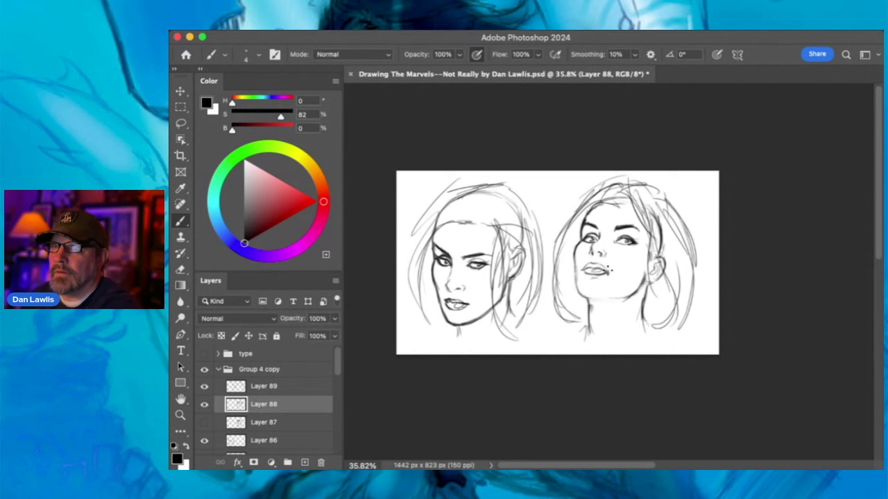
pyautogui.click(181, 414)
pyautogui.moveTo(585, 253); pyautogui.dragTo(670, 207)
pyautogui.click(180, 123)
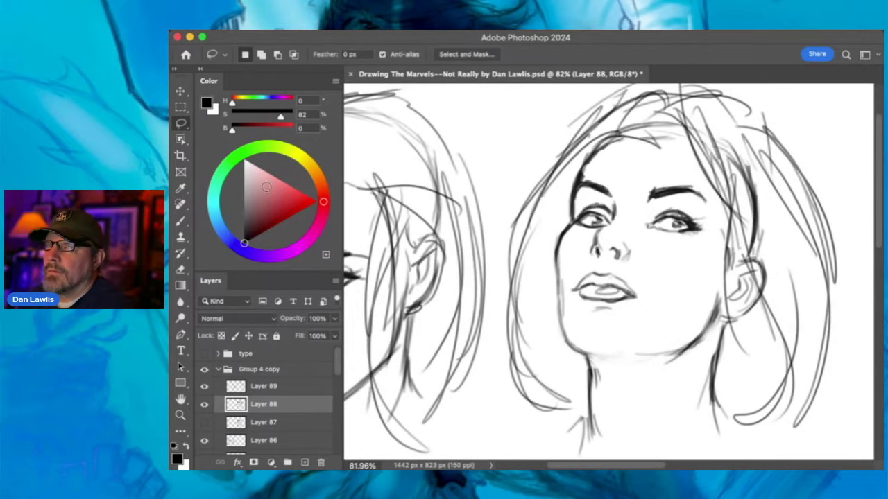
pyautogui.moveTo(608, 268)
pyautogui.mouseDown()
pyautogui.moveTo(581, 278)
pyautogui.moveTo(577, 305)
pyautogui.moveTo(643, 293)
pyautogui.moveTo(610, 265)
pyautogui.mouseUp()
pyautogui.press('v')
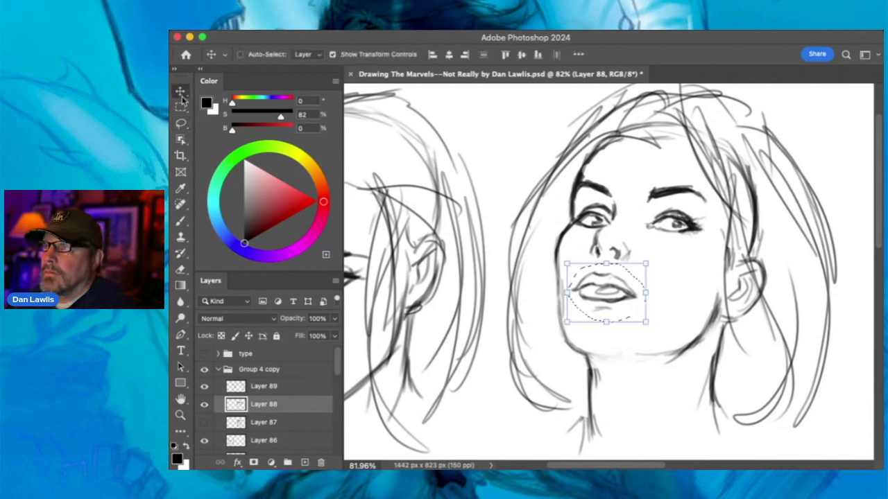
pyautogui.click(608, 291)
pyautogui.moveTo(603, 313); pyautogui.dragTo(603, 315)
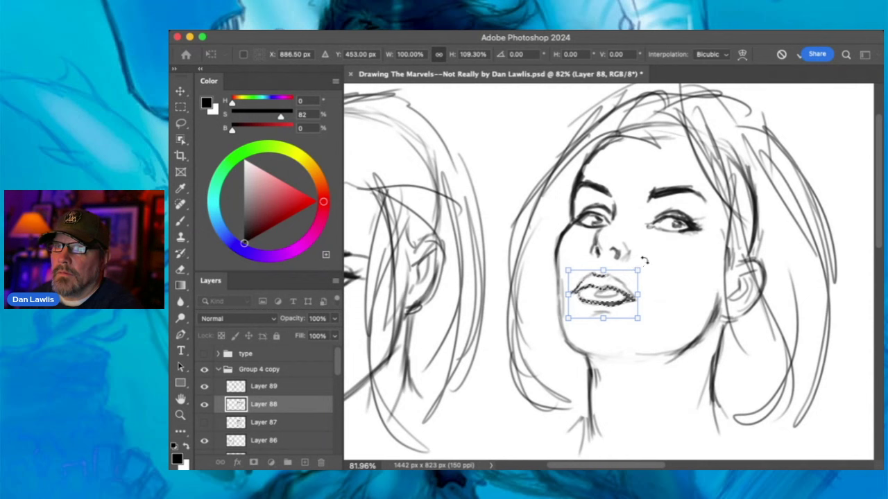
pyautogui.moveTo(645, 258); pyautogui.dragTo(613, 289)
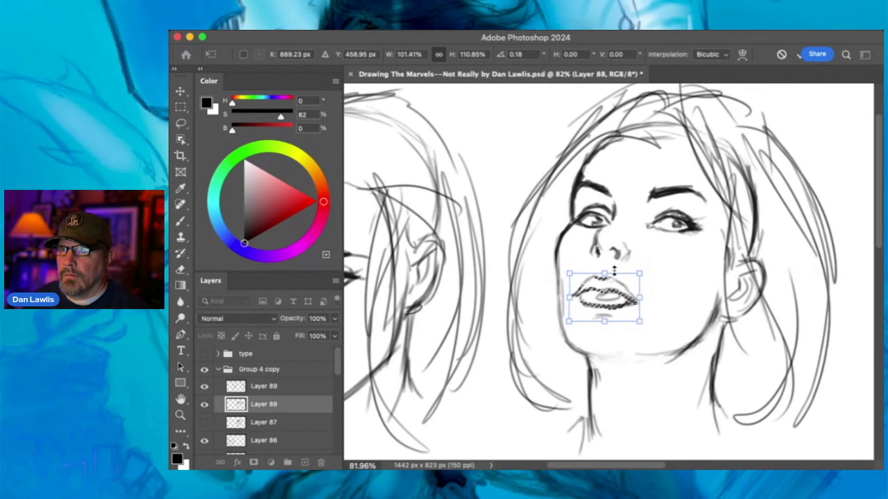
pyautogui.press('Up')
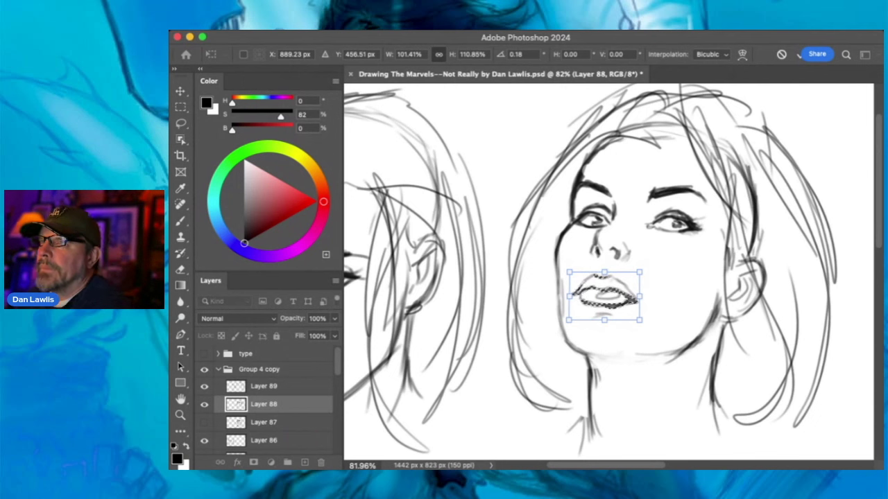
pyautogui.click(180, 221)
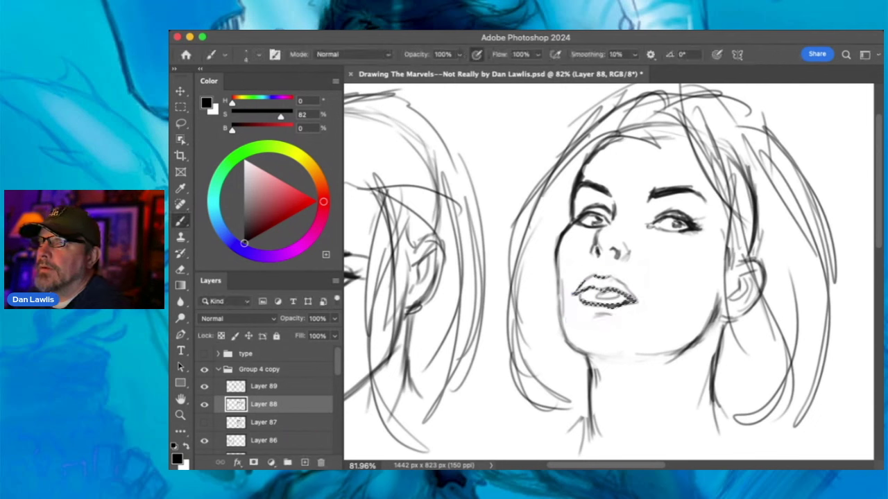
pyautogui.press('super+d')
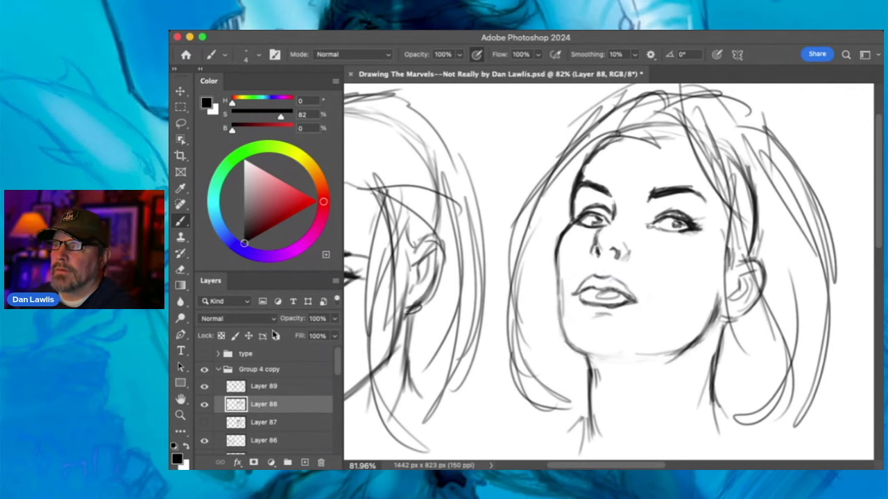
pyautogui.click(180, 415)
pyautogui.keyDown('alt'); pyautogui.click(627, 263); pyautogui.keyUp('alt')
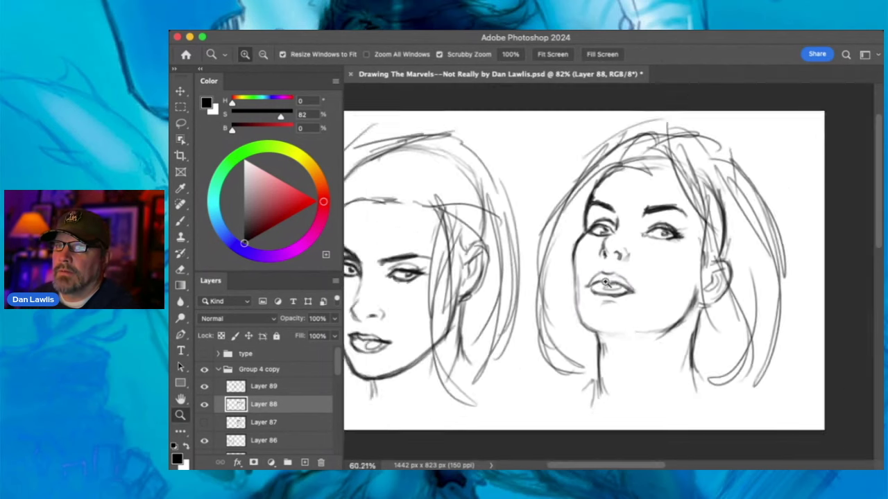
pyautogui.click(634, 246)
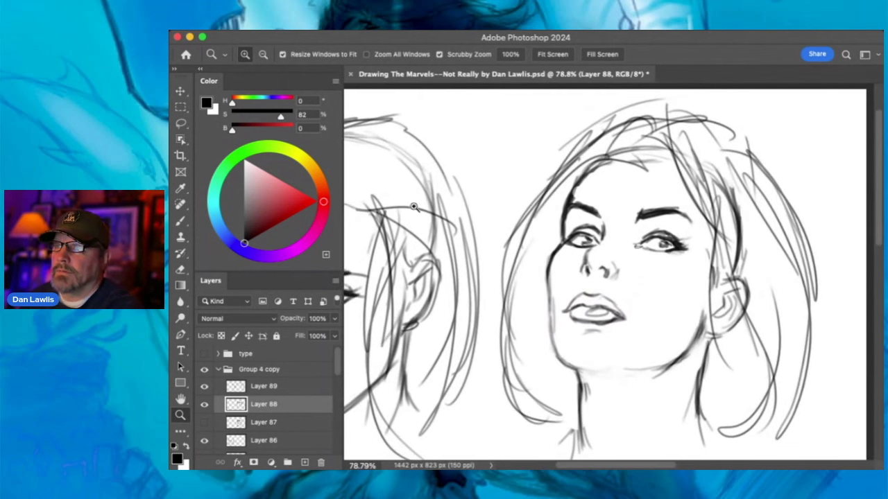
pyautogui.click(181, 221)
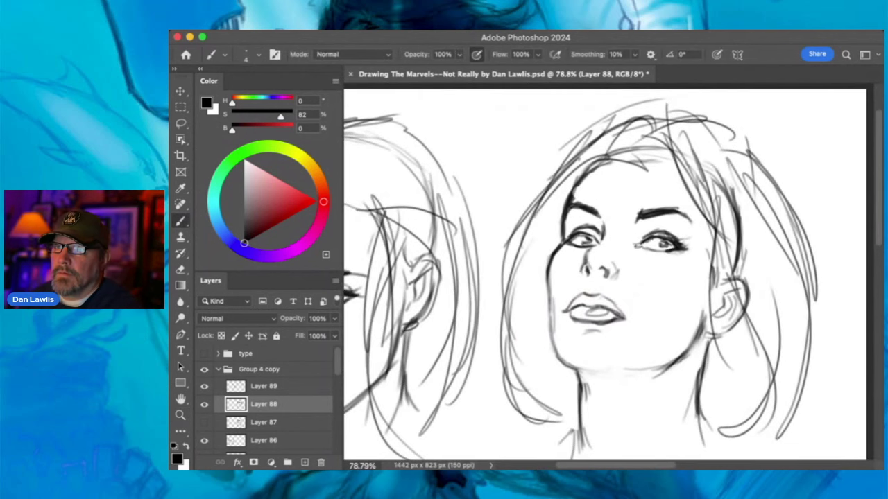
pyautogui.click(180, 123)
pyautogui.moveTo(634, 242)
pyautogui.mouseDown()
pyautogui.moveTo(696, 241)
pyautogui.moveTo(692, 269)
pyautogui.moveTo(641, 261)
pyautogui.moveTo(621, 226)
pyautogui.mouseUp()
pyautogui.click(180, 91)
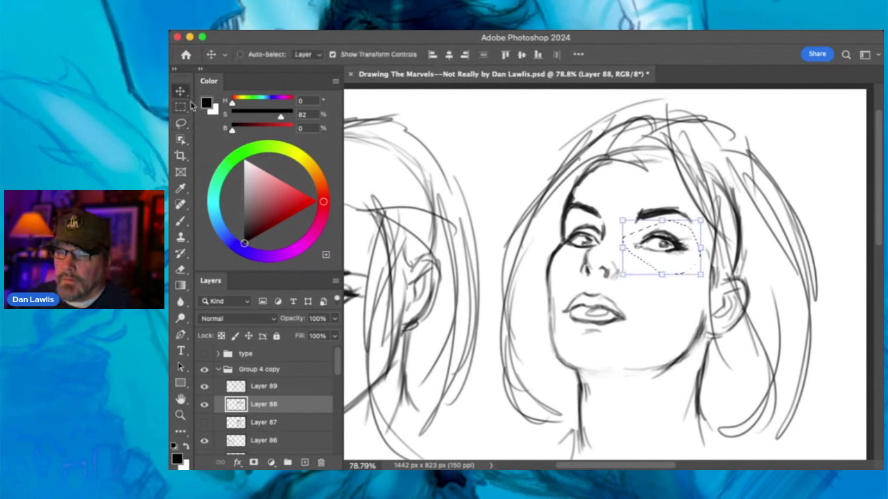
pyautogui.press('super+d')
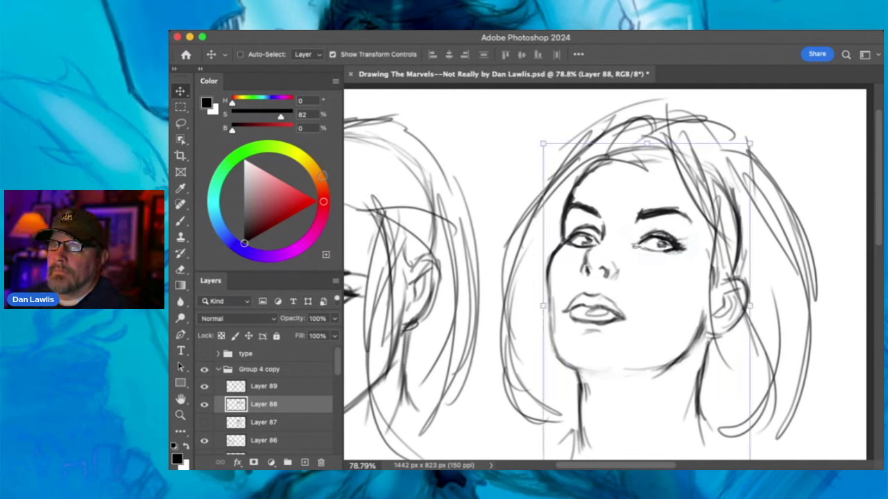
# - Add outer lashes to the upward-tilted head's eyes on Layer 88, and softly shade its lips and eyelids with a larger brush
pyautogui.click(180, 220)
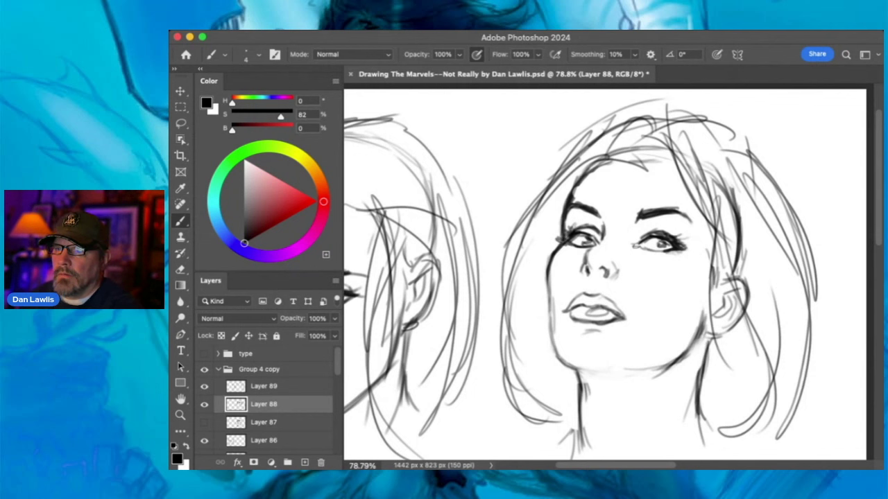
pyautogui.press(']')
pyautogui.press(']')
pyautogui.press(']')
pyautogui.press(']')
pyautogui.press(']')
pyautogui.press(']')
pyautogui.press(']')
pyautogui.press(']')
pyautogui.press(']')
pyautogui.press(']')
pyautogui.press(']')
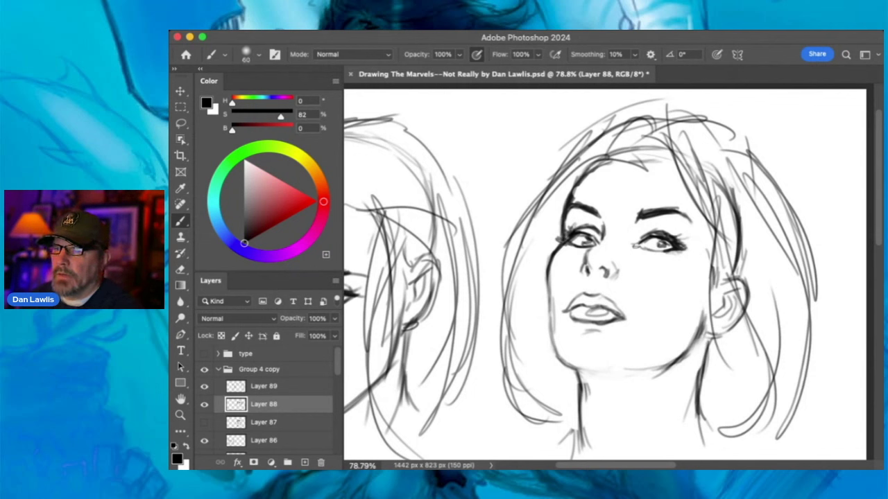
pyautogui.moveTo(582, 304)
pyautogui.mouseDown()
pyautogui.moveTo(578, 297)
pyautogui.moveTo(607, 312)
pyautogui.moveTo(583, 316)
pyautogui.mouseUp()
pyautogui.moveTo(651, 233)
pyautogui.mouseDown()
pyautogui.moveTo(670, 233)
pyautogui.moveTo(678, 246)
pyautogui.mouseUp()
pyautogui.moveTo(575, 229); pyautogui.dragTo(599, 233)
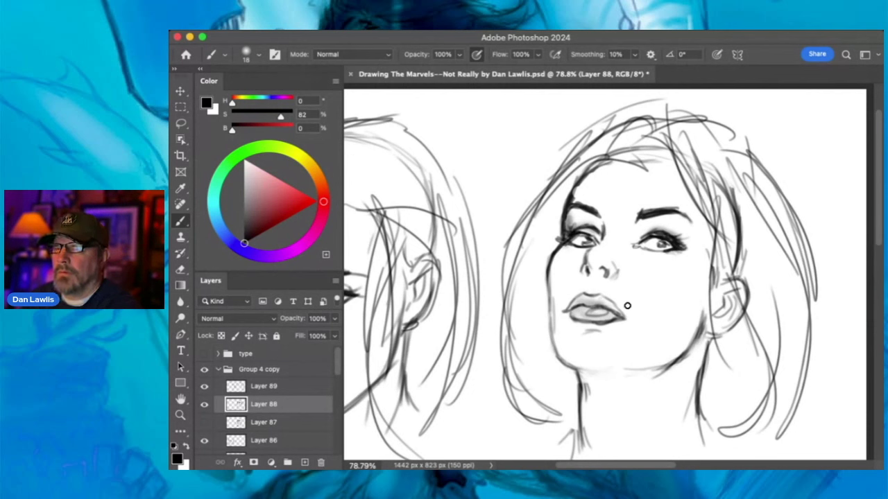
# - Erase the chin and lower jaw line of the downward-looking head on Layer 86 with a 24 px Eraser
pyautogui.click(180, 416)
pyautogui.moveTo(613, 279); pyautogui.dragTo(645, 266)
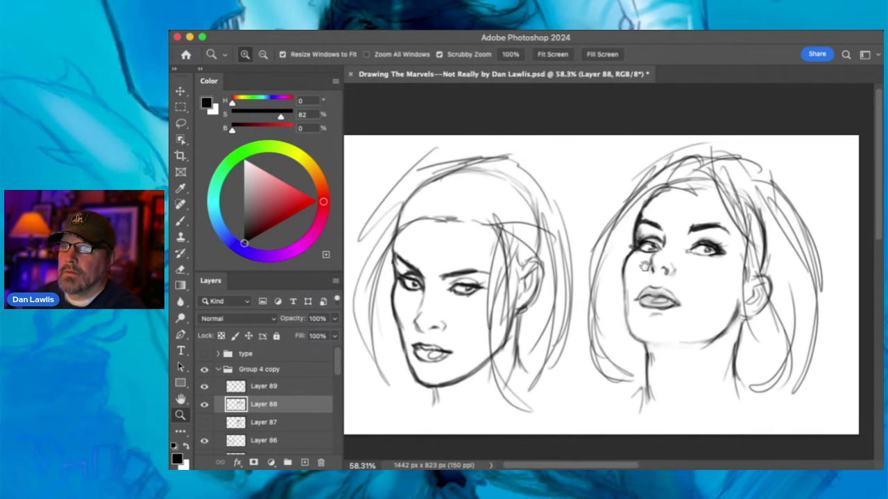
pyautogui.click(204, 441)
pyautogui.click(204, 442)
pyautogui.click(215, 443)
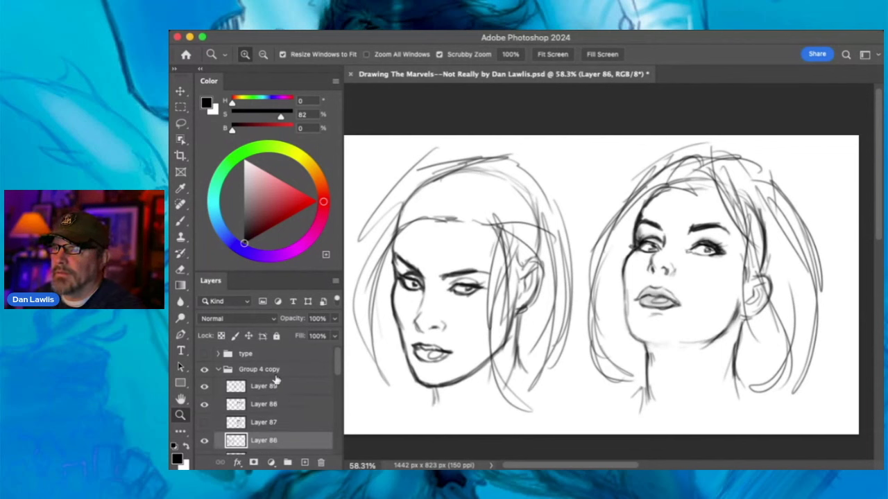
pyautogui.click(181, 270)
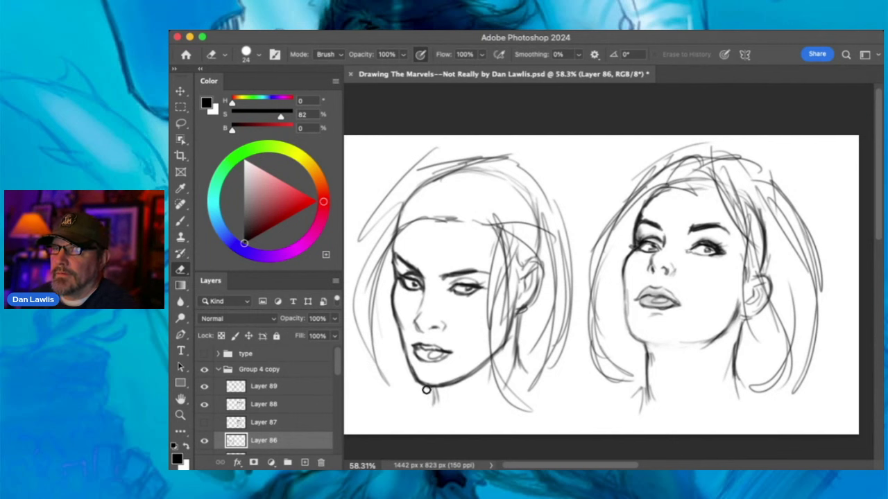
pyautogui.moveTo(480, 374)
pyautogui.mouseDown()
pyautogui.moveTo(436, 389)
pyautogui.moveTo(485, 366)
pyautogui.moveTo(425, 388)
pyautogui.moveTo(417, 381)
pyautogui.moveTo(462, 380)
pyautogui.moveTo(431, 384)
pyautogui.moveTo(485, 367)
pyautogui.moveTo(472, 378)
pyautogui.moveTo(416, 384)
pyautogui.moveTo(410, 378)
pyautogui.moveTo(453, 380)
pyautogui.moveTo(417, 380)
pyautogui.mouseUp()
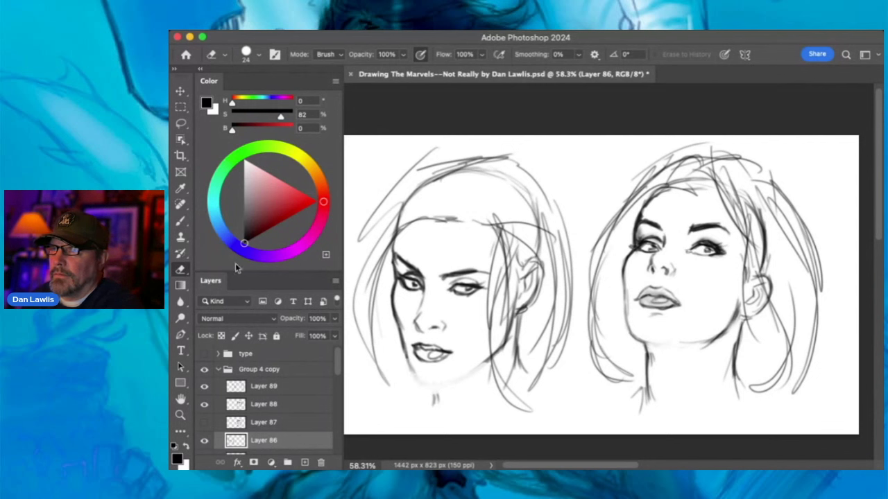
# - Redraw the downward-looking head's chin and jaw as a slightly higher curve with a 6 px black brush
pyautogui.click(180, 220)
pyautogui.moveTo(406, 356)
pyautogui.mouseDown()
pyautogui.moveTo(420, 372)
pyautogui.moveTo(410, 371)
pyautogui.moveTo(436, 380)
pyautogui.moveTo(422, 379)
pyautogui.moveTo(472, 370)
pyautogui.moveTo(436, 382)
pyautogui.moveTo(473, 368)
pyautogui.moveTo(430, 382)
pyautogui.moveTo(491, 357)
pyautogui.moveTo(449, 383)
pyautogui.moveTo(491, 350)
pyautogui.moveTo(451, 386)
pyautogui.moveTo(503, 321)
pyautogui.moveTo(483, 373)
pyautogui.mouseUp()
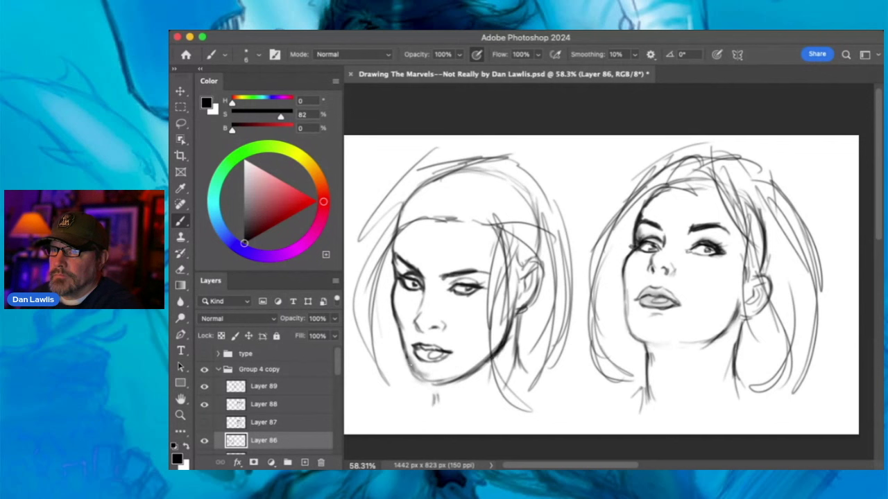
pyautogui.moveTo(430, 380); pyautogui.dragTo(458, 377)
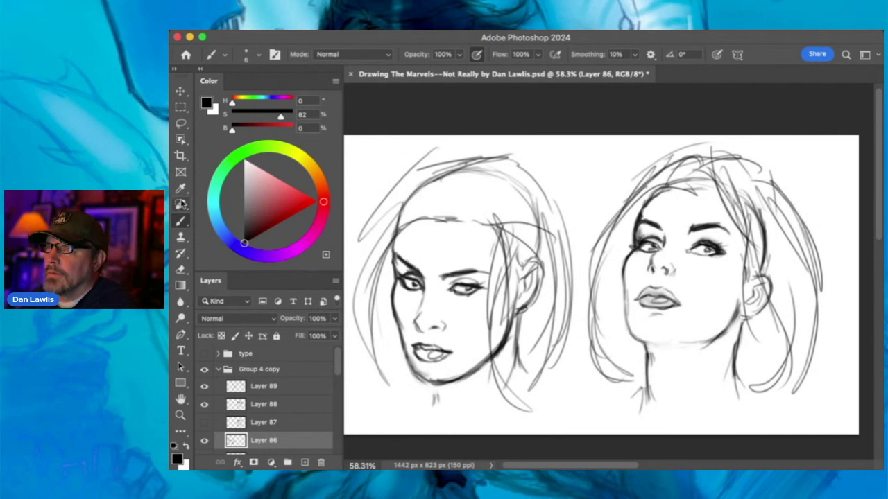
# - Thin the heavy jaw strokes, restate the chin and jaw contour, and darken the lips and the short neck stroke below the chin
pyautogui.click(180, 270)
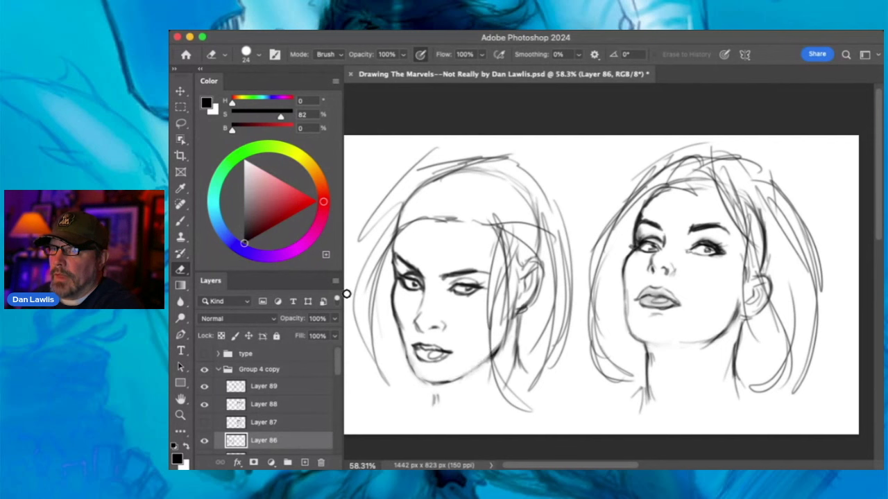
pyautogui.click(179, 223)
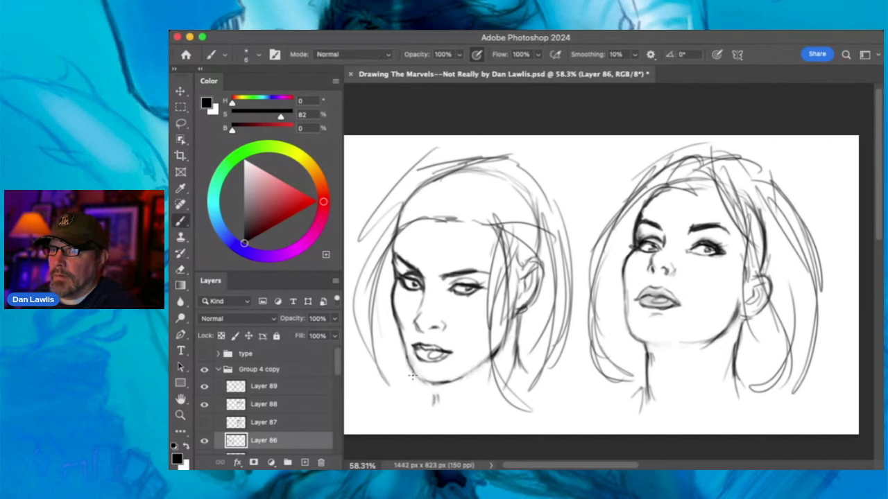
pyautogui.moveTo(416, 379)
pyautogui.mouseDown()
pyautogui.moveTo(481, 368)
pyautogui.moveTo(459, 373)
pyautogui.moveTo(491, 353)
pyautogui.moveTo(458, 377)
pyautogui.moveTo(506, 330)
pyautogui.mouseUp()
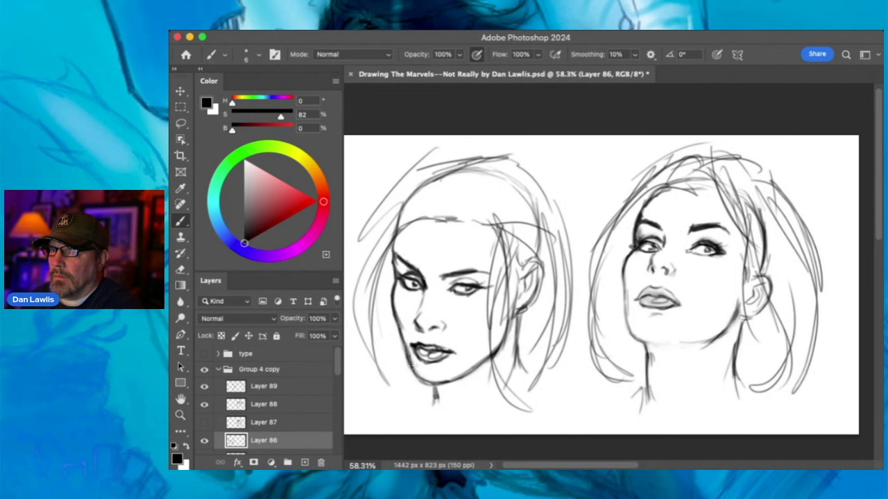
# - Thin the edge of the downward-looking head's jaw line on Layer 86 with the 24 px Eraser
pyautogui.press('e')
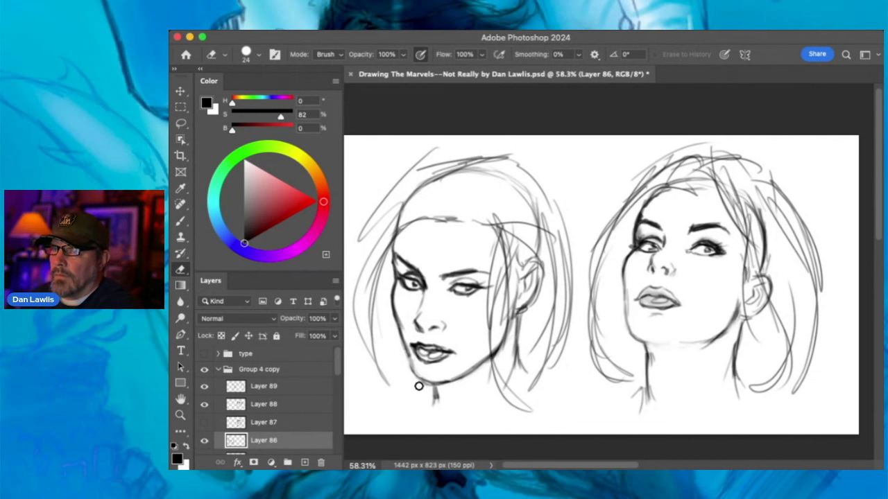
pyautogui.moveTo(482, 356)
pyautogui.mouseDown()
pyautogui.moveTo(476, 373)
pyautogui.moveTo(485, 369)
pyautogui.moveTo(488, 347)
pyautogui.moveTo(502, 350)
pyautogui.moveTo(510, 324)
pyautogui.moveTo(486, 335)
pyautogui.mouseUp()
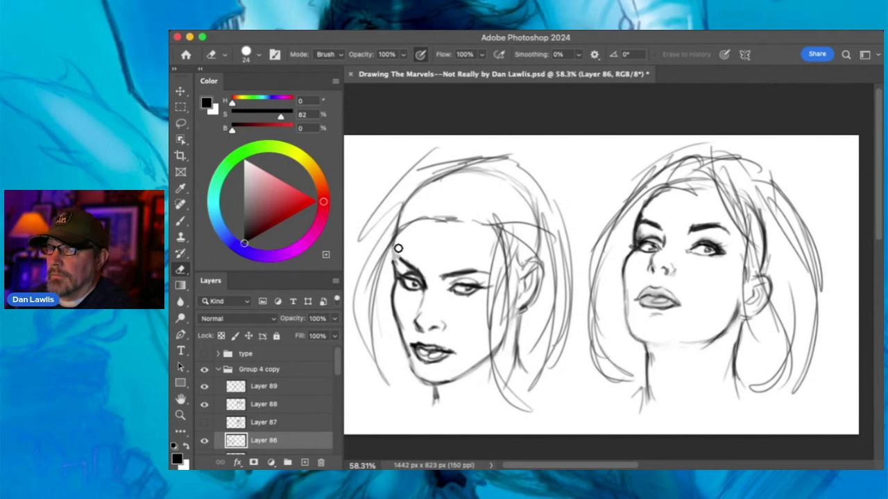
pyautogui.click(180, 237)
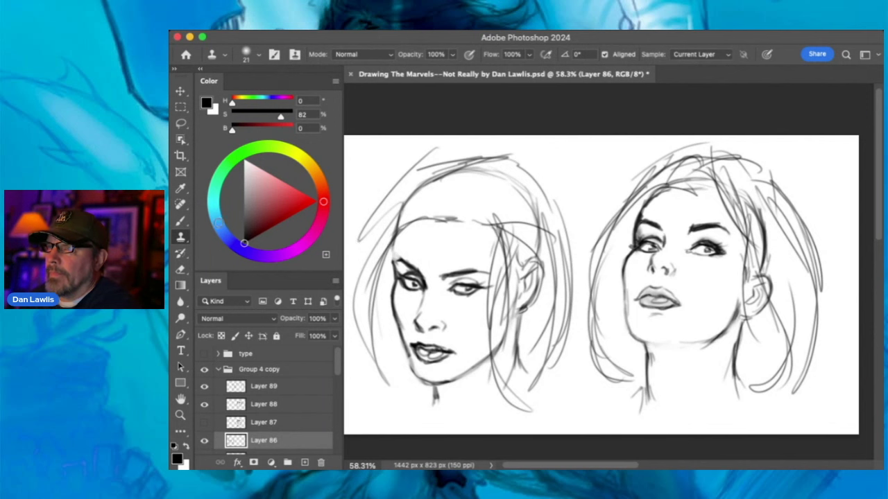
# - Sketch more loose hair strands over the forehead and around both sides of the downward-looking head with the 6 px black brush
pyautogui.click(180, 221)
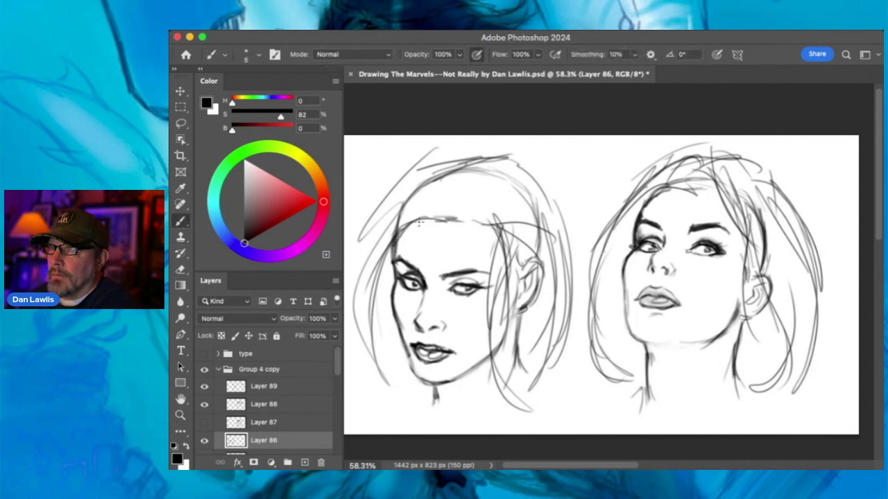
pyautogui.moveTo(394, 243)
pyautogui.mouseDown()
pyautogui.moveTo(375, 314)
pyautogui.moveTo(461, 196)
pyautogui.moveTo(459, 206)
pyautogui.moveTo(389, 252)
pyautogui.moveTo(451, 179)
pyautogui.mouseUp()
pyautogui.moveTo(357, 220)
pyautogui.mouseDown()
pyautogui.moveTo(377, 180)
pyautogui.moveTo(397, 165)
pyautogui.mouseUp()
pyautogui.moveTo(351, 235); pyautogui.dragTo(416, 169)
pyautogui.moveTo(381, 200); pyautogui.dragTo(420, 147)
pyautogui.moveTo(357, 285); pyautogui.dragTo(353, 340)
pyautogui.moveTo(541, 180)
pyautogui.mouseDown()
pyautogui.moveTo(582, 247)
pyautogui.moveTo(567, 315)
pyautogui.mouseUp()
pyautogui.moveTo(558, 321)
pyautogui.mouseDown()
pyautogui.moveTo(544, 333)
pyautogui.moveTo(549, 368)
pyautogui.mouseUp()
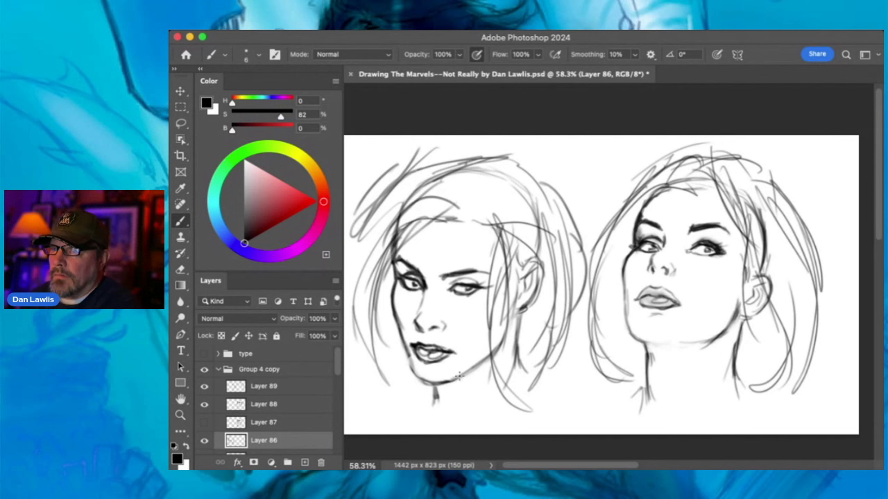
pyautogui.moveTo(467, 373)
pyautogui.mouseDown()
pyautogui.moveTo(500, 333)
pyautogui.moveTo(490, 358)
pyautogui.moveTo(510, 296)
pyautogui.mouseUp()
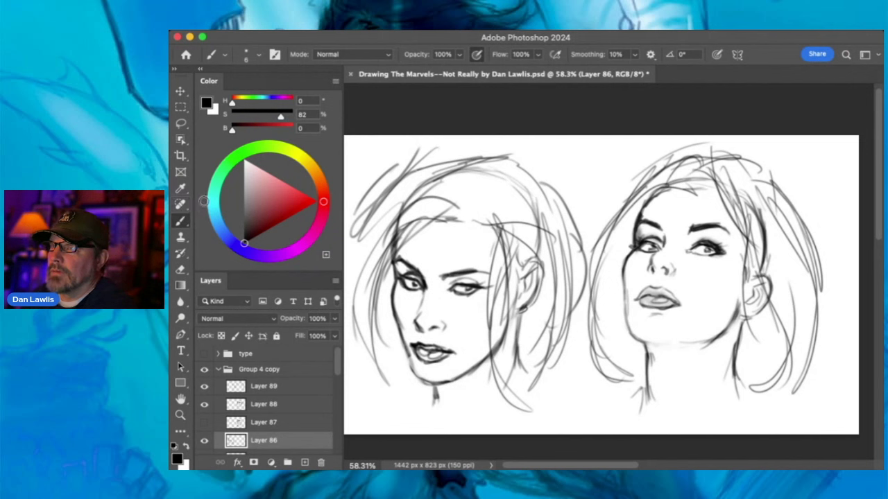
# - Lasso the eyes and eyebrows of the downward-looking head, nudge them slightly upward, and replace the selection with the whole canvas
pyautogui.click(180, 123)
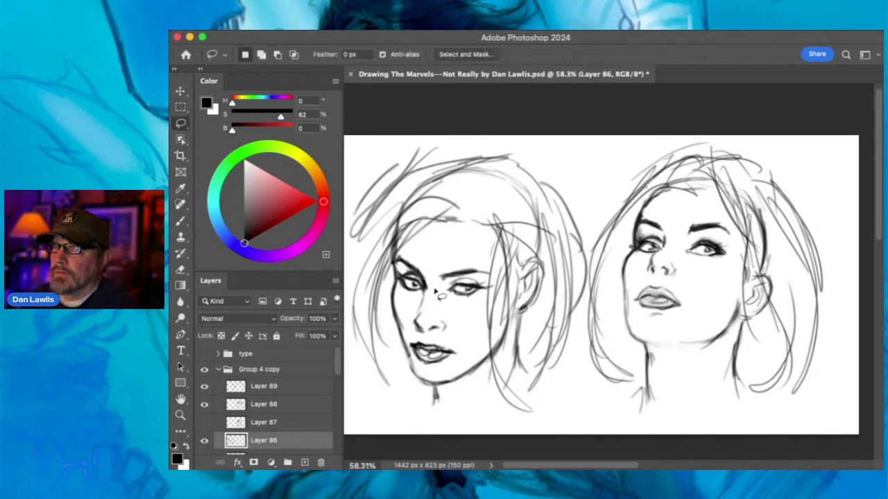
pyautogui.moveTo(394, 273)
pyautogui.mouseDown()
pyautogui.moveTo(436, 245)
pyautogui.moveTo(482, 262)
pyautogui.moveTo(489, 306)
pyautogui.moveTo(474, 319)
pyautogui.moveTo(444, 306)
pyautogui.moveTo(410, 309)
pyautogui.moveTo(395, 275)
pyautogui.mouseUp()
pyautogui.click(182, 92)
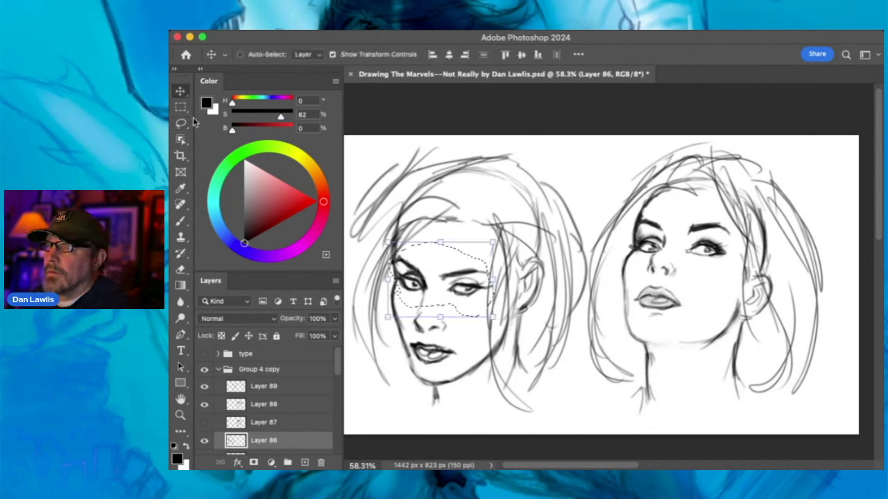
pyautogui.press('Up')
pyautogui.press('Up')
pyautogui.press('Up')
pyautogui.press('Up')
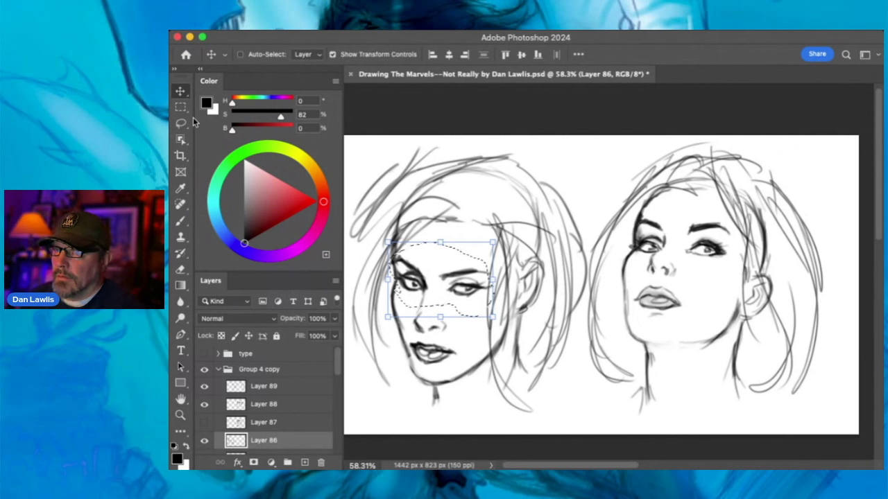
pyautogui.hotkey('ctrl', 'd')
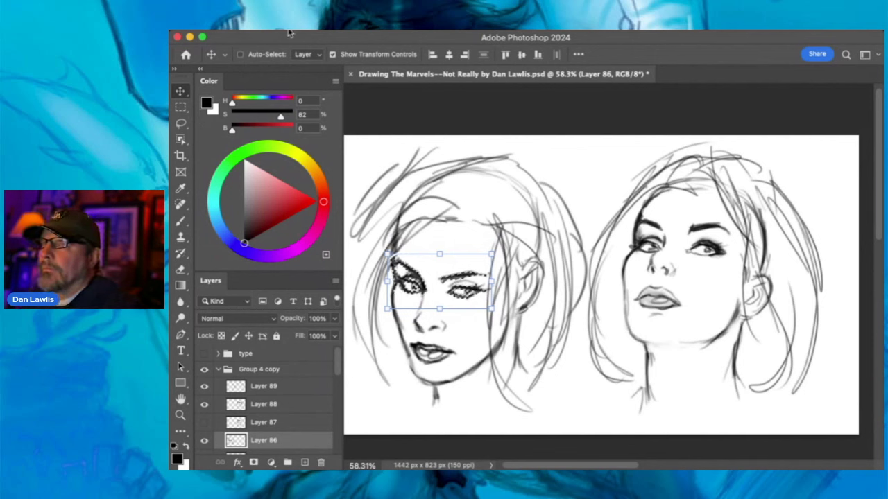
pyautogui.hotkey('ctrl', 'a')
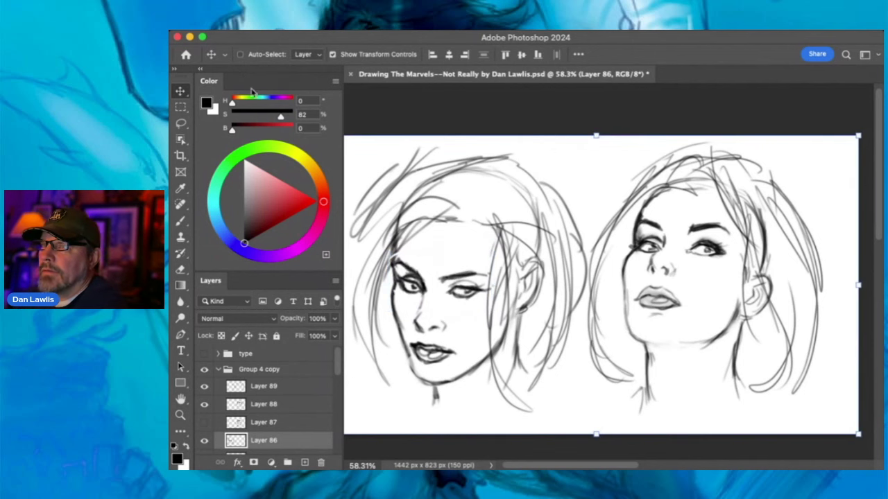
# - Hide the two sketched heads by turning off Layers 89, 88 and 86 in Group 4 copy
pyautogui.click(180, 222)
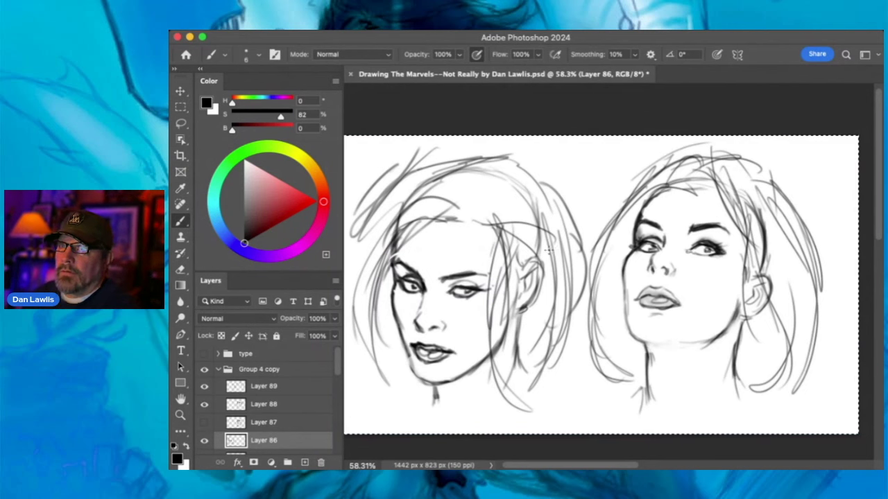
pyautogui.click(180, 415)
pyautogui.moveTo(575, 286); pyautogui.dragTo(525, 273)
pyautogui.scroll(-1, 339, 359)
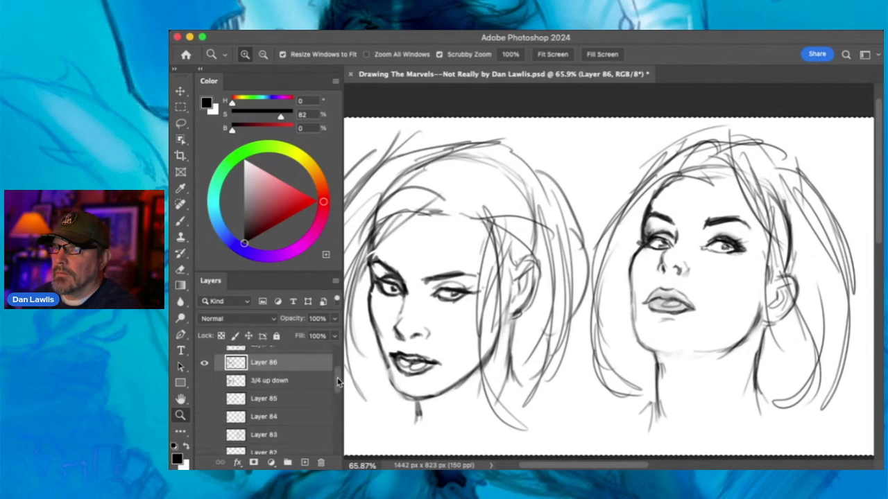
pyautogui.click(204, 371)
pyautogui.click(206, 387)
pyautogui.click(204, 407)
pyautogui.click(204, 425)
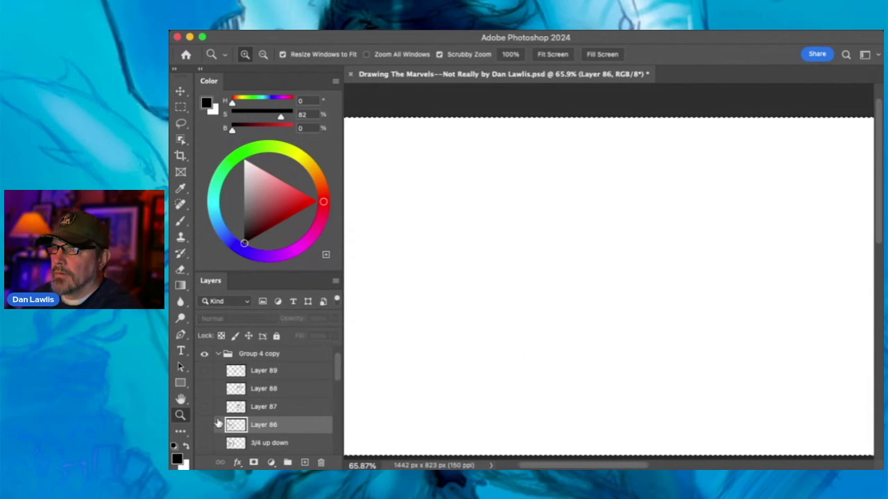
# - Show the front-view head on Layer 77 and the shaded hair on Layer 76, keeping the front construction layer hidden
pyautogui.scroll(-3, 335, 388)
pyautogui.moveTo(335, 388); pyautogui.dragTo(335, 428)
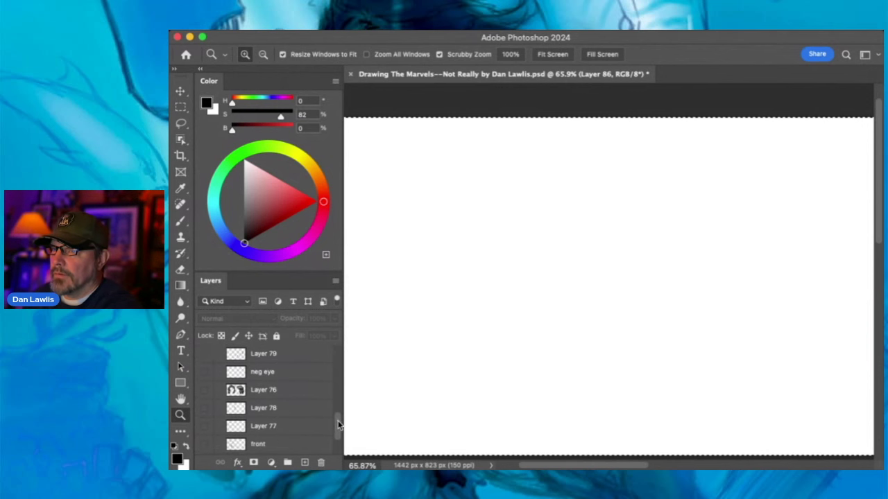
pyautogui.scroll(-2, 336, 426)
pyautogui.click(204, 394)
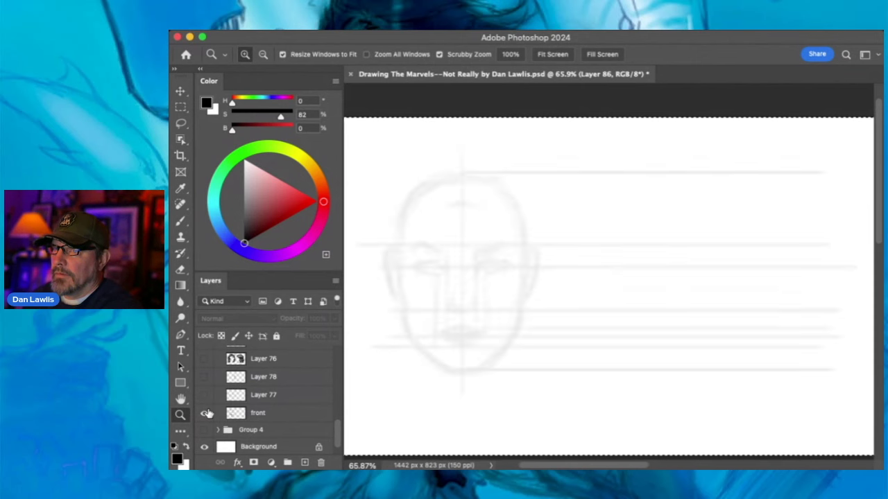
pyautogui.click(204, 394)
pyautogui.click(204, 395)
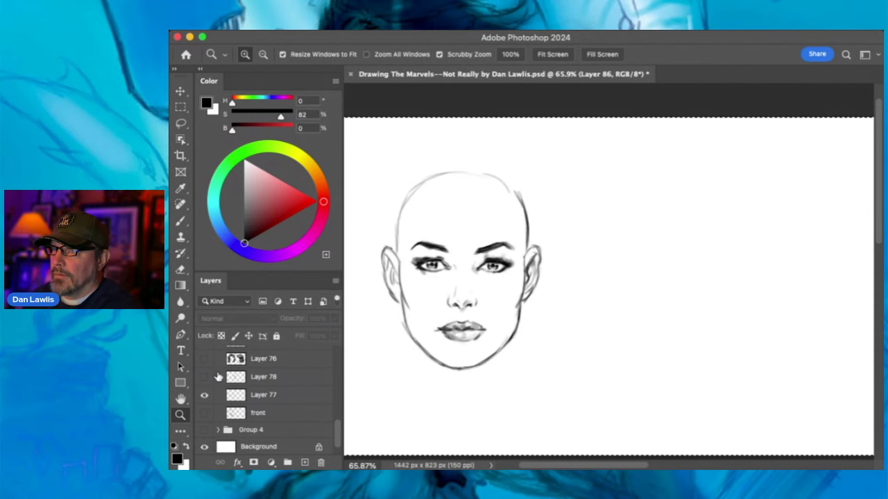
pyautogui.click(203, 360)
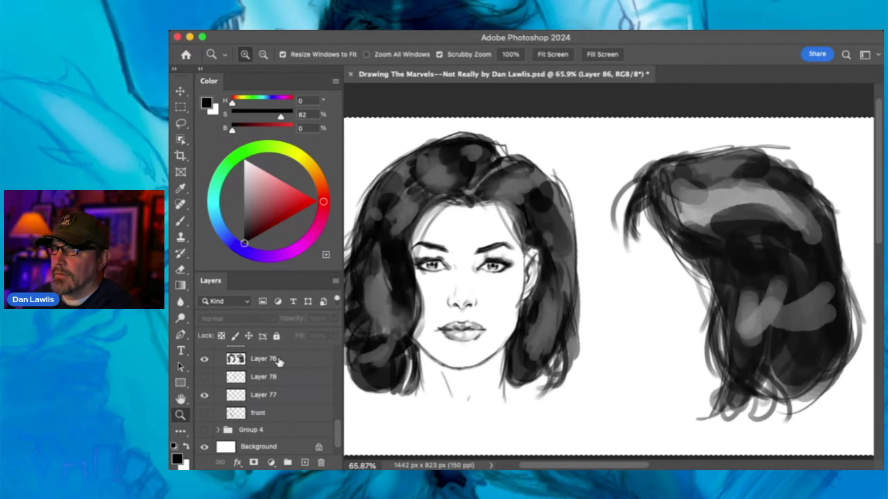
# - Show Layer 78 and the profile head on Layer 80, keeping the faint profile sketch on Layer 79 hidden
pyautogui.moveTo(336, 430); pyautogui.dragTo(337, 425)
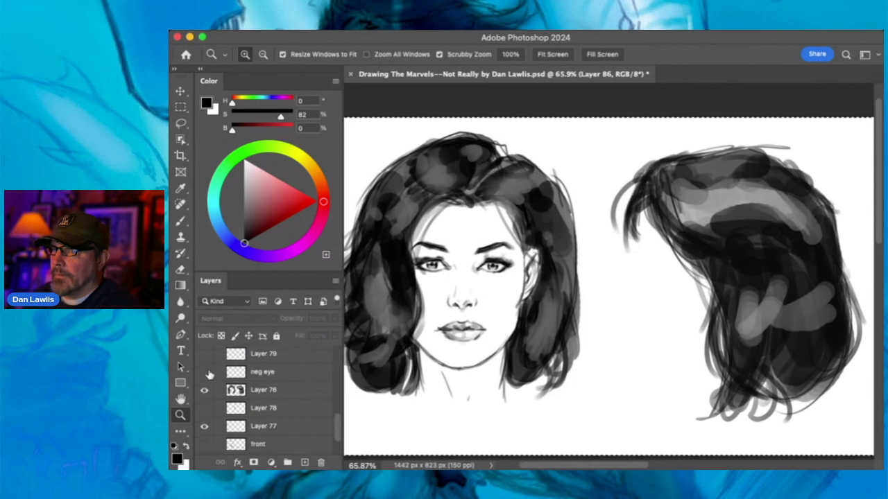
pyautogui.click(203, 408)
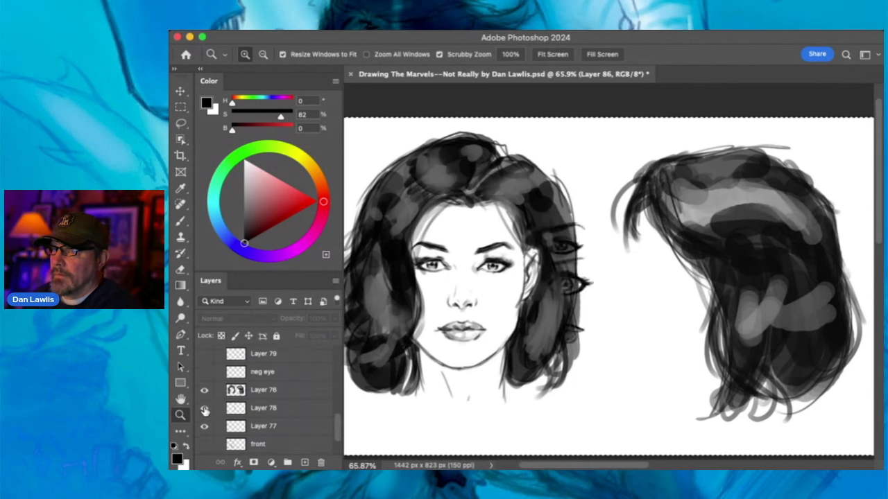
pyautogui.click(204, 354)
pyautogui.click(204, 355)
pyautogui.scroll(3, 326, 416)
pyautogui.click(205, 402)
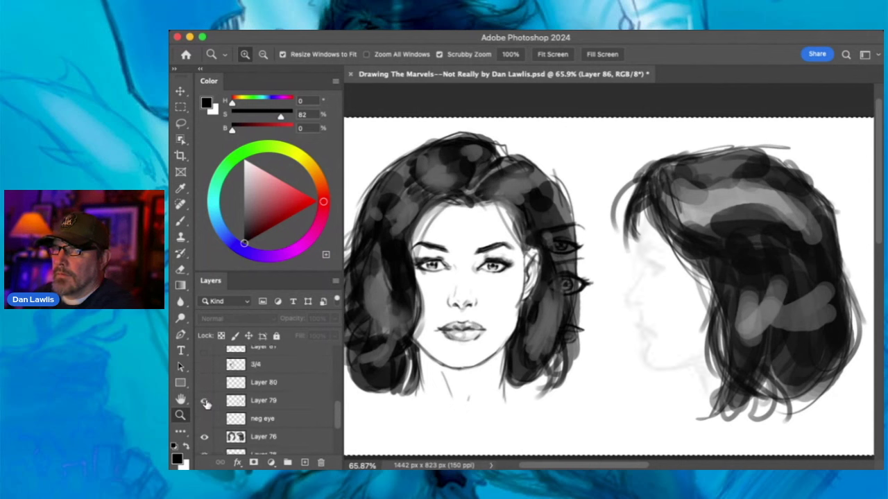
pyautogui.click(205, 401)
pyautogui.click(204, 383)
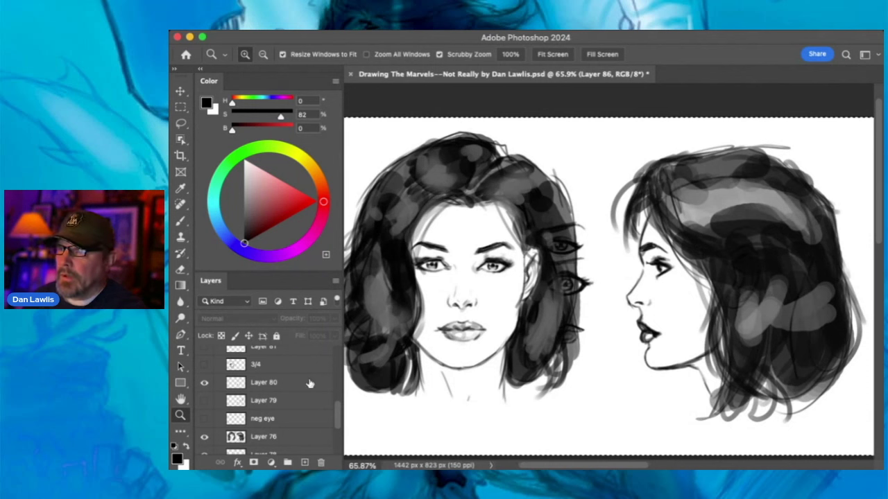
# - Hide the eye studies on Layer 78 and clear the selection around the canvas
pyautogui.moveTo(337, 415); pyautogui.dragTo(338, 420)
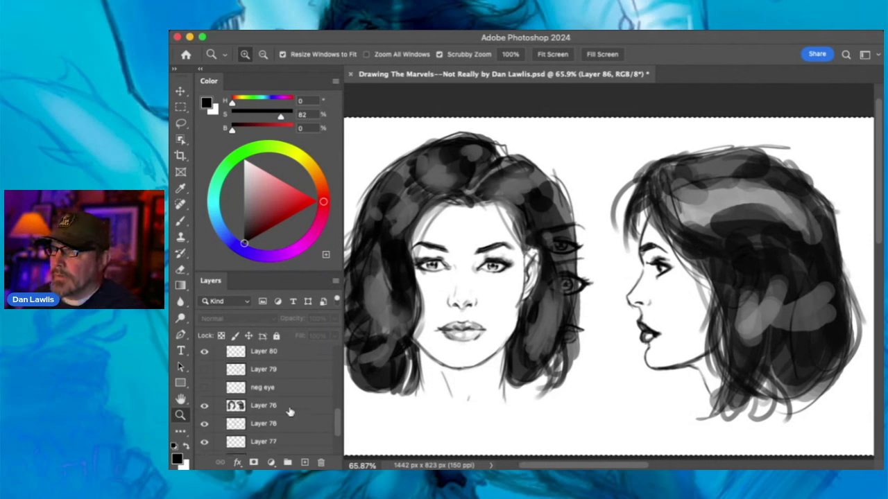
pyautogui.click(204, 425)
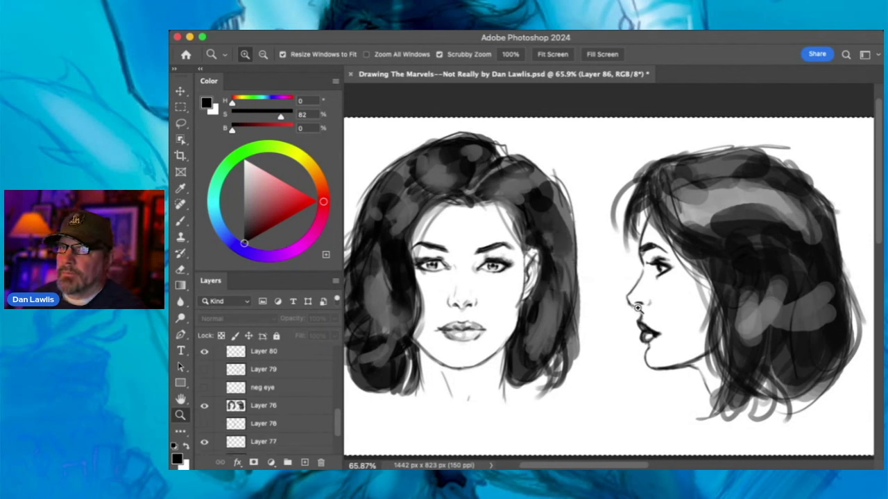
pyautogui.moveTo(606, 285)
pyautogui.mouseDown()
pyautogui.moveTo(616, 297)
pyautogui.moveTo(611, 287)
pyautogui.mouseUp()
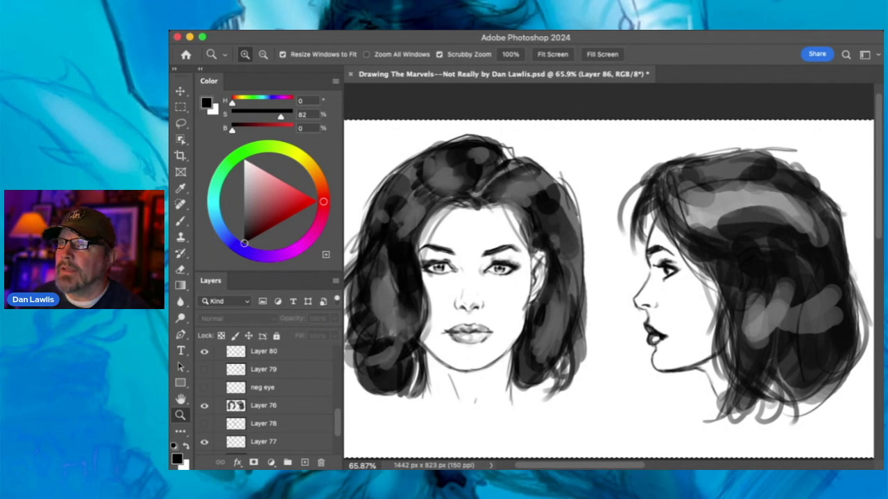
pyautogui.press('super+d')
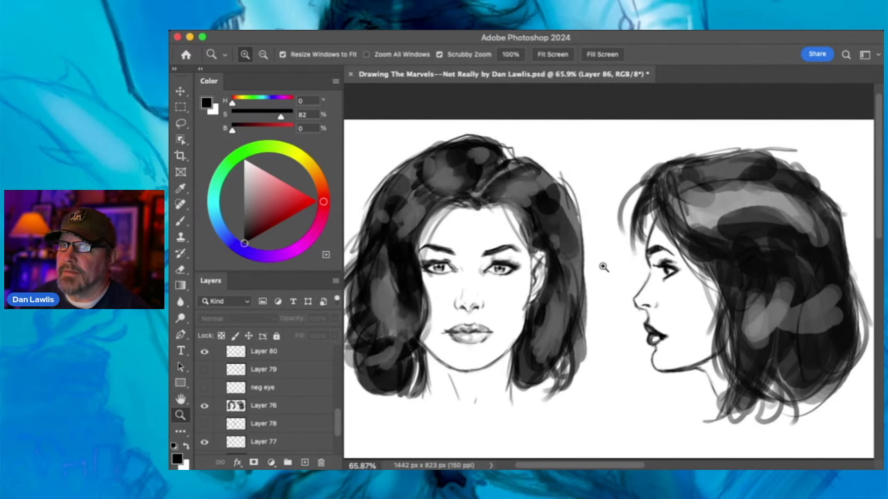
pyautogui.moveTo(600, 269); pyautogui.dragTo(577, 293)
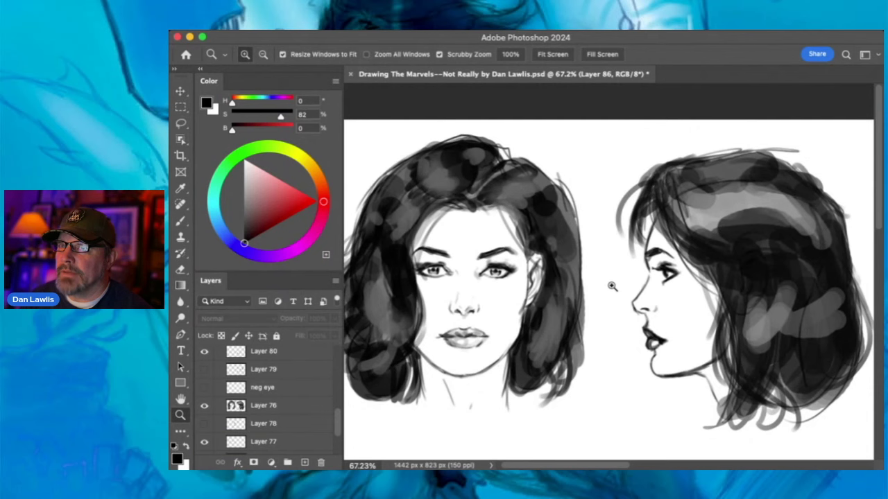